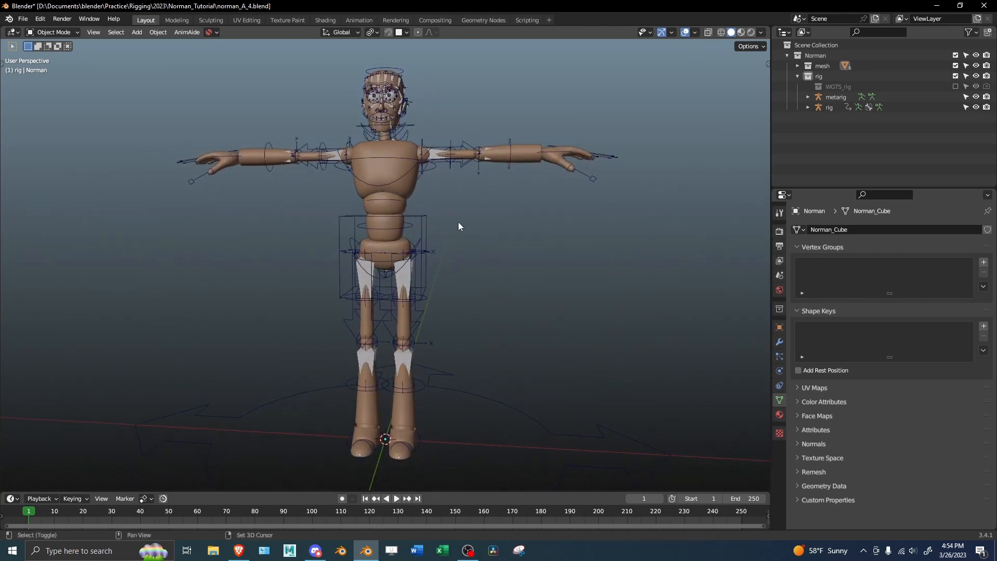
Hide the metarig armature in the viewport so only the generated rig and the character meshes are shown.
middle_click_drag(458, 226, 444, 171)
middle_click_drag(551, 172, 585, 181)
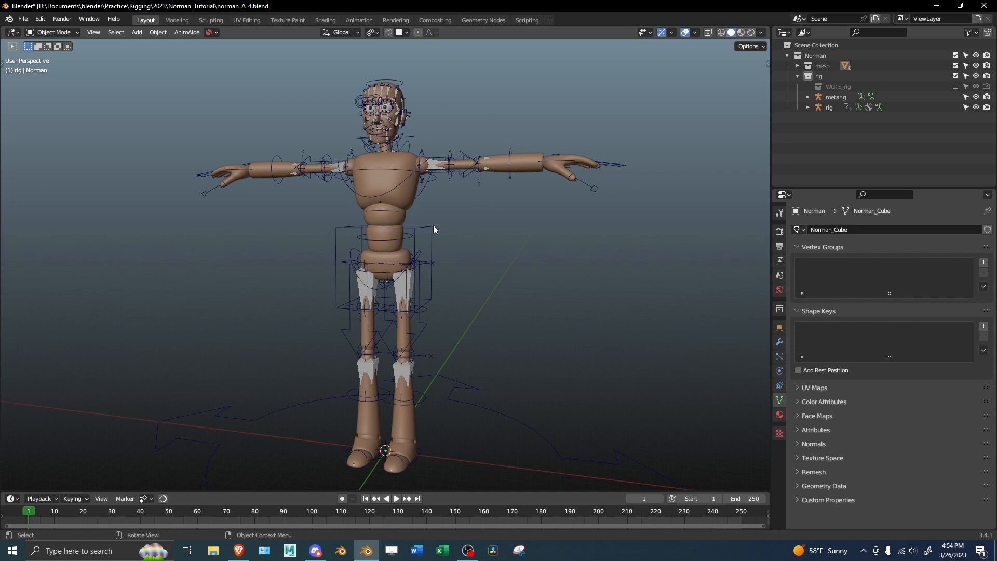
middle_click_drag(434, 225, 457, 223)
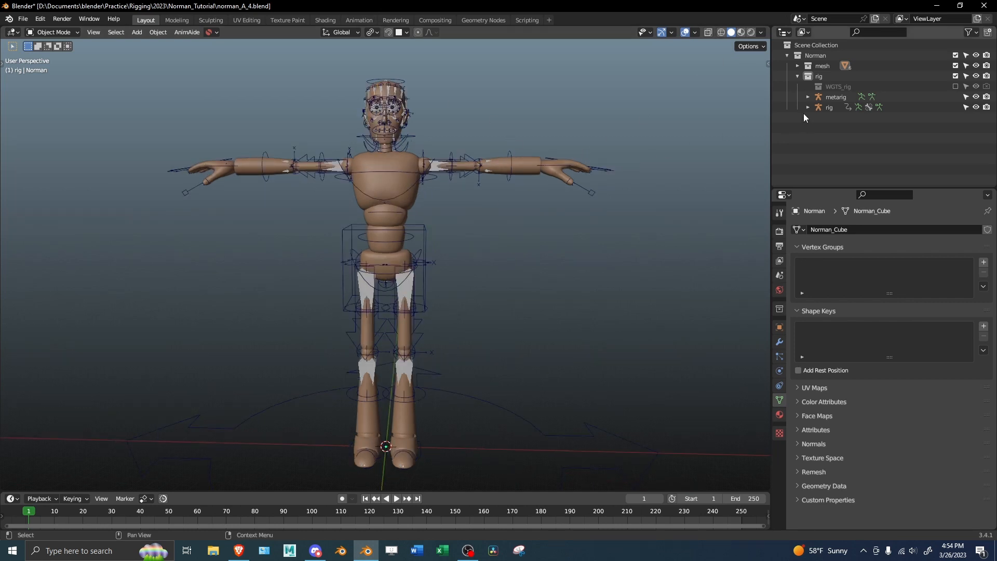
left_click(826, 97)
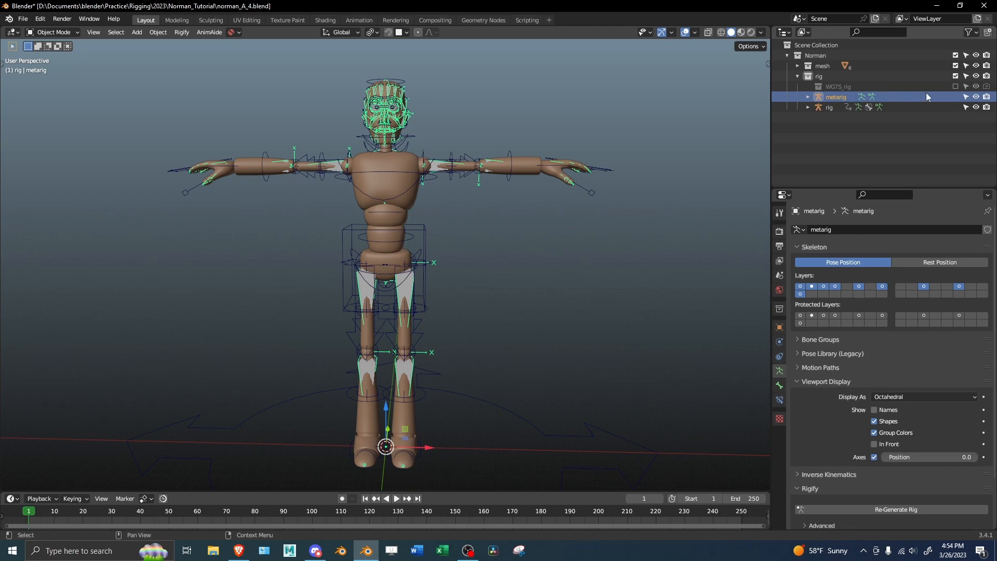
left_click(976, 97)
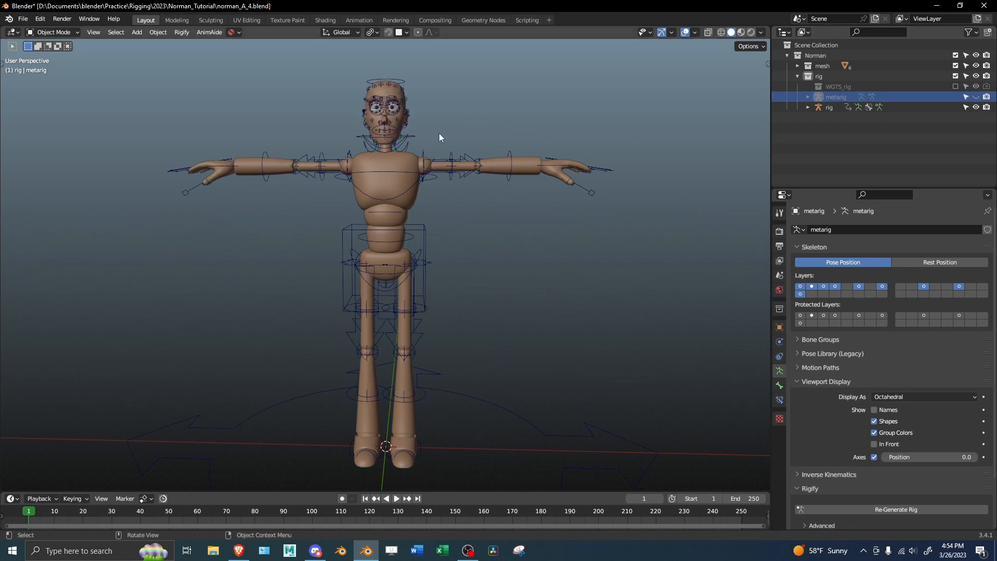
Parent the character's body mesh to the generated rig using Armature Deform With Automatic Weights.
left_click(411, 134)
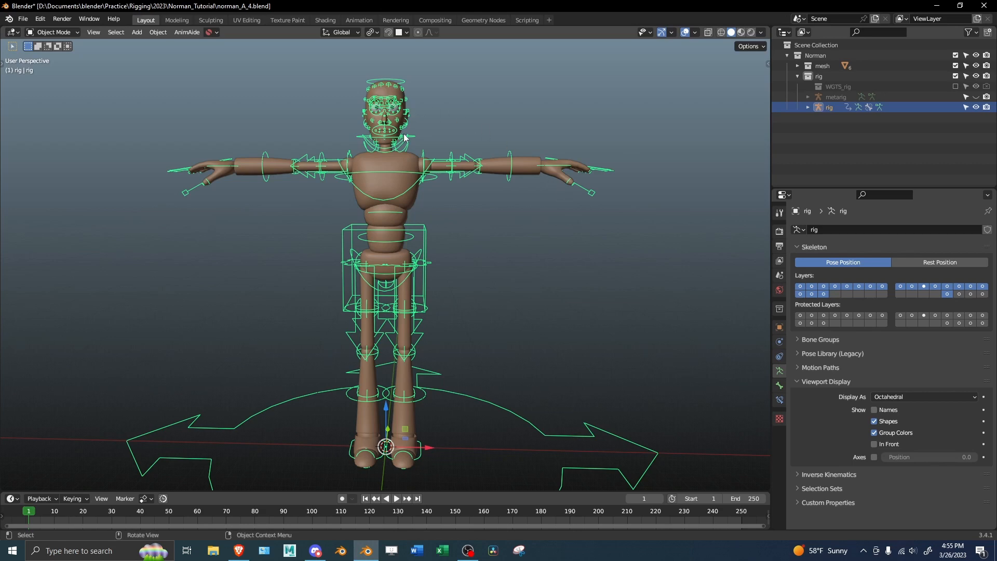
left_click(430, 154)
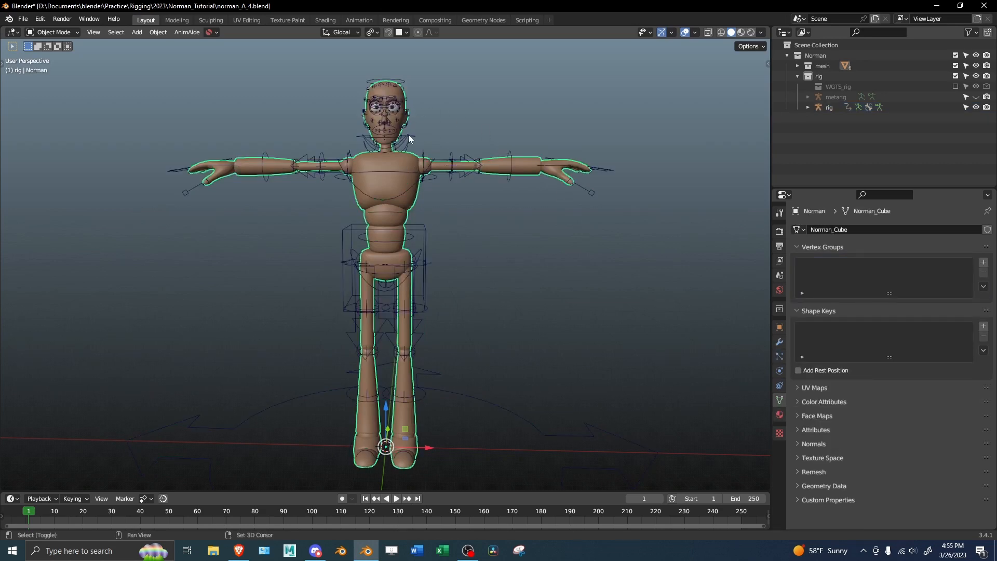
left_click(408, 136)
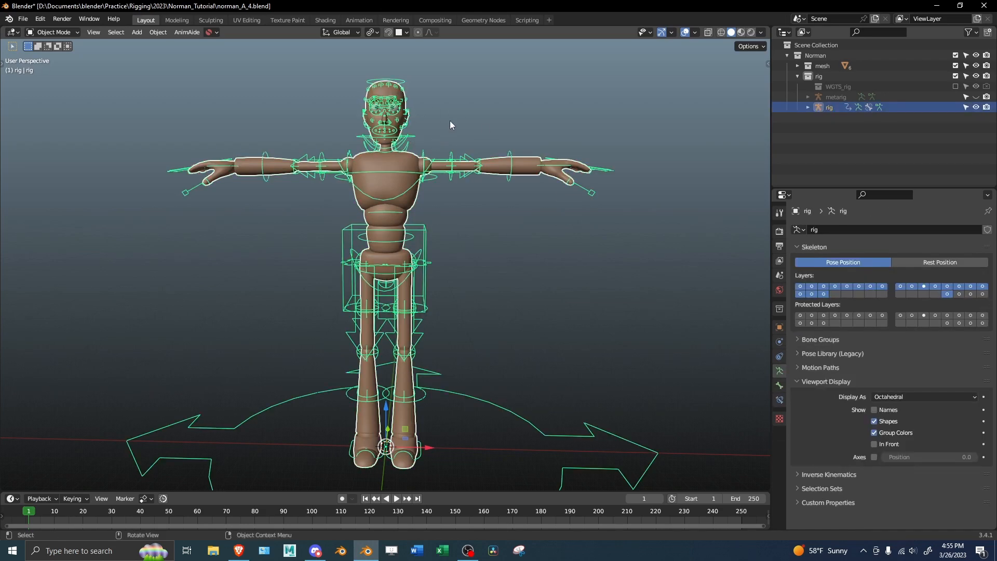
key("ctrl+p")
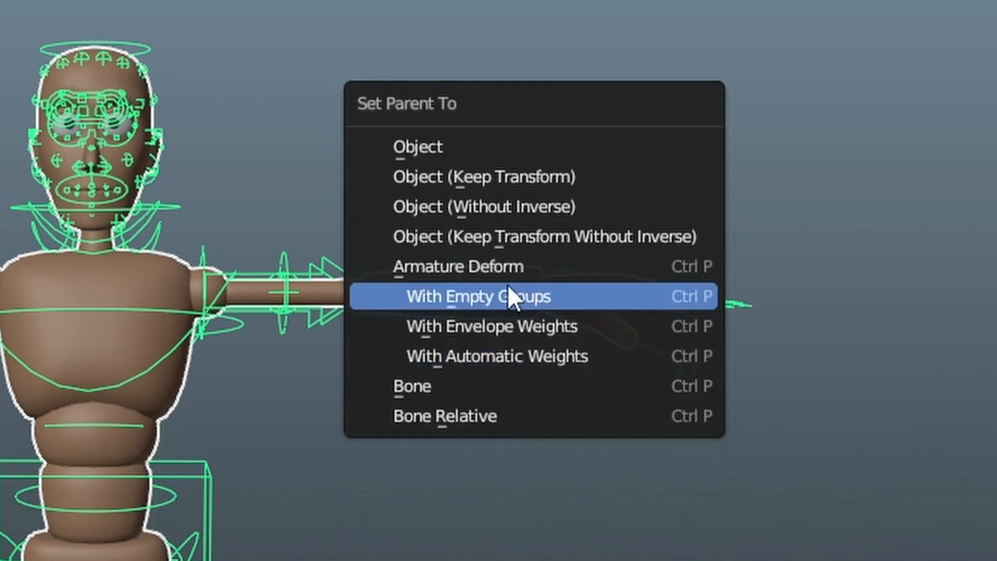
left_click(492, 358)
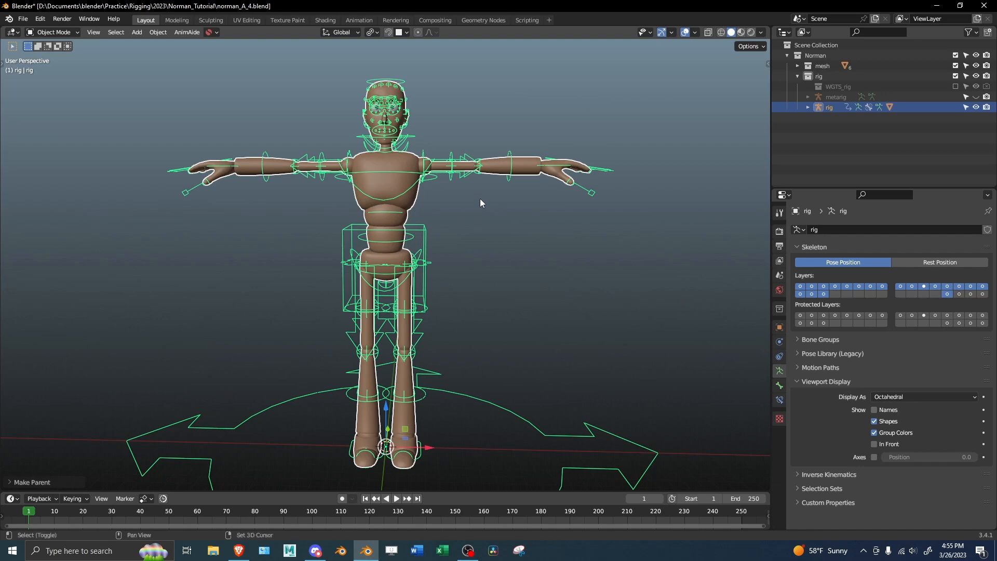
Switch the rig to Pose Mode and test the arm deformation by moving the left hand IK control, then cancel the move.
middle_click_drag(481, 199, 447, 196, "shift")
left_click(487, 198)
left_click(470, 180)
left_click(36, 33)
left_click(40, 69)
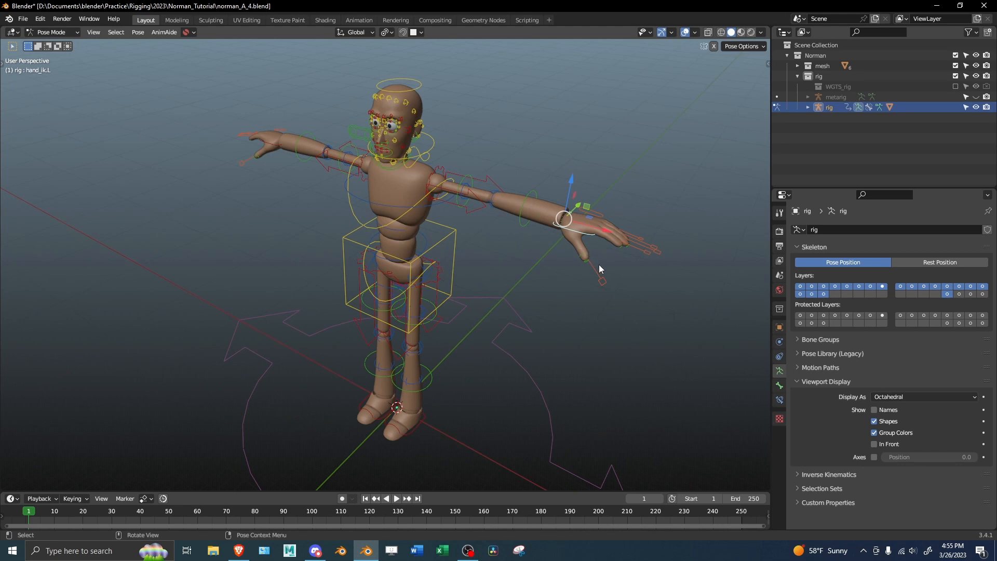
key("g")
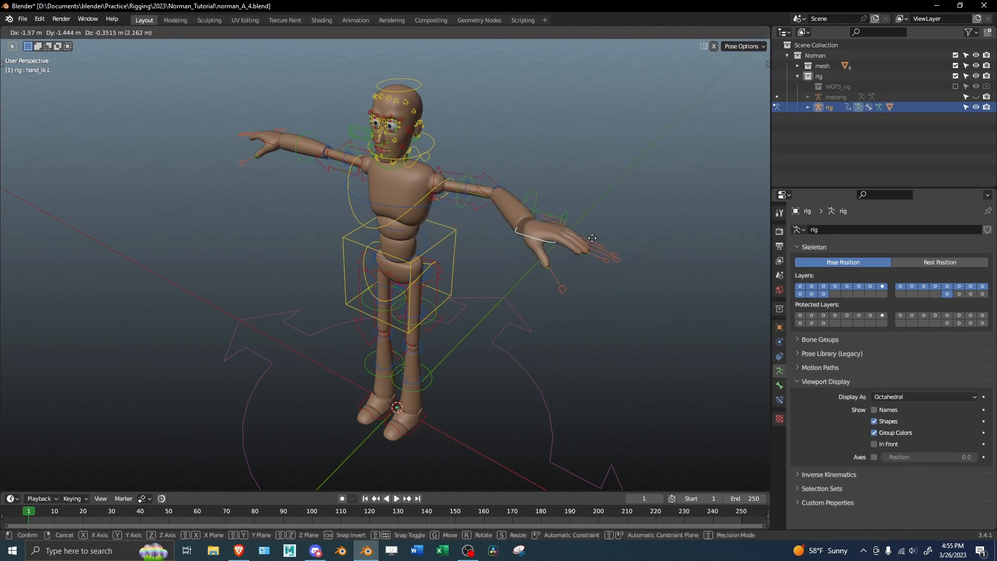
right_click(581, 231)
Test the curl of the left hand's fingers by scaling the four finger master controls together, cancelling each attempt.
scroll(581, 232, "up", 3)
middle_click_drag(580, 232, 457, 183, "shift")
key("b")
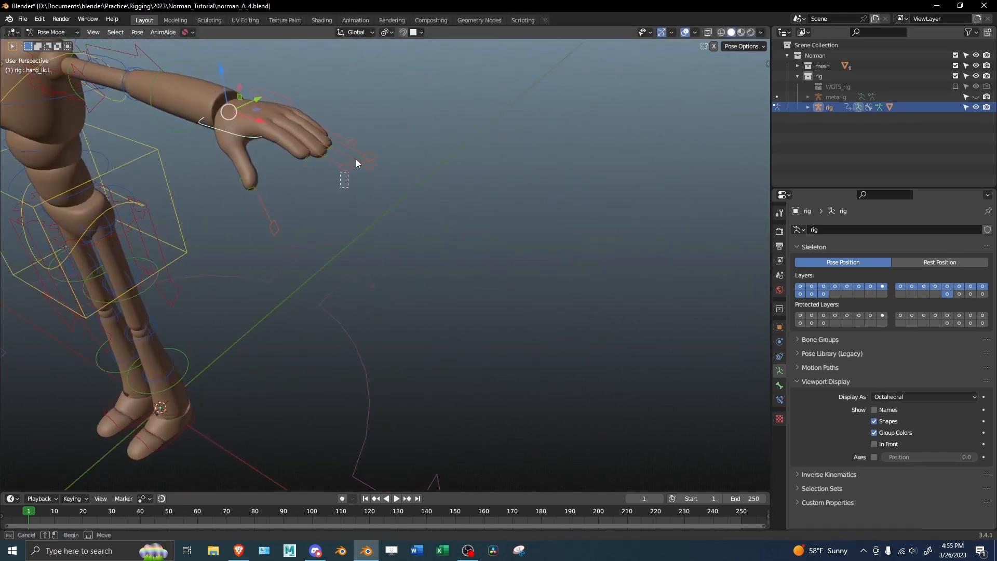
left_click_drag(381, 128, 382, 127)
key("s")
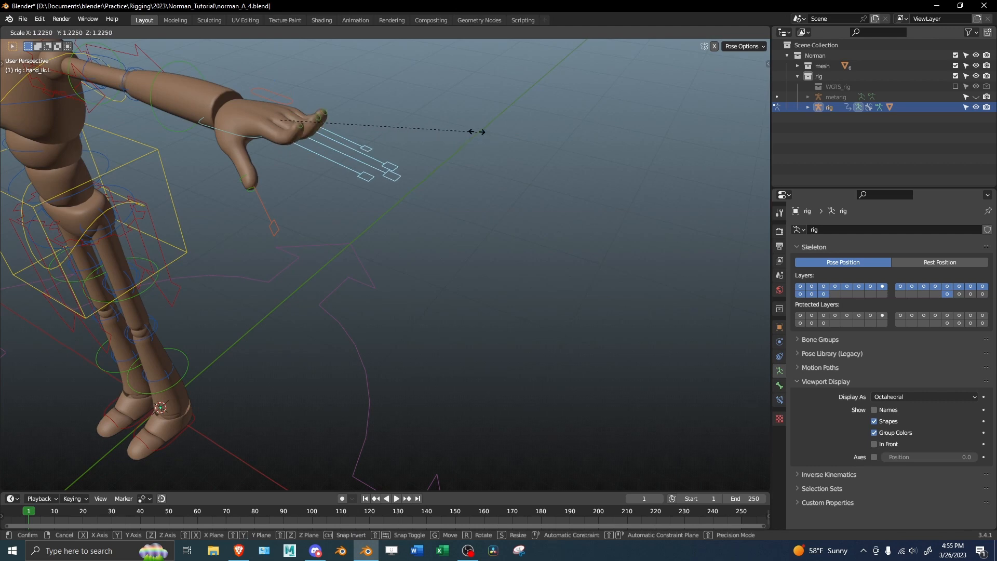
right_click(358, 130)
middle_click_drag(356, 130, 431, 174)
scroll(457, 171, "up", 5)
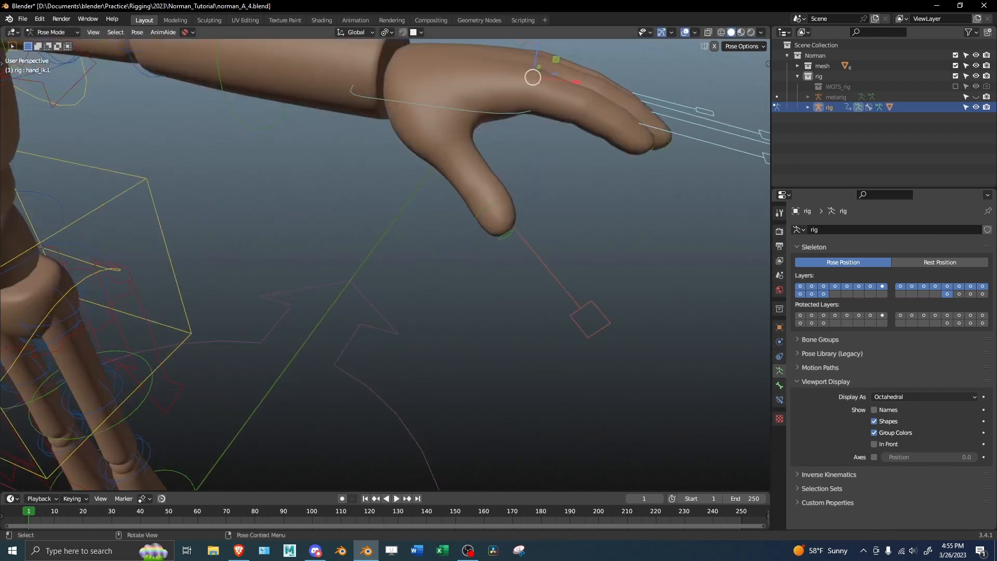
key("s")
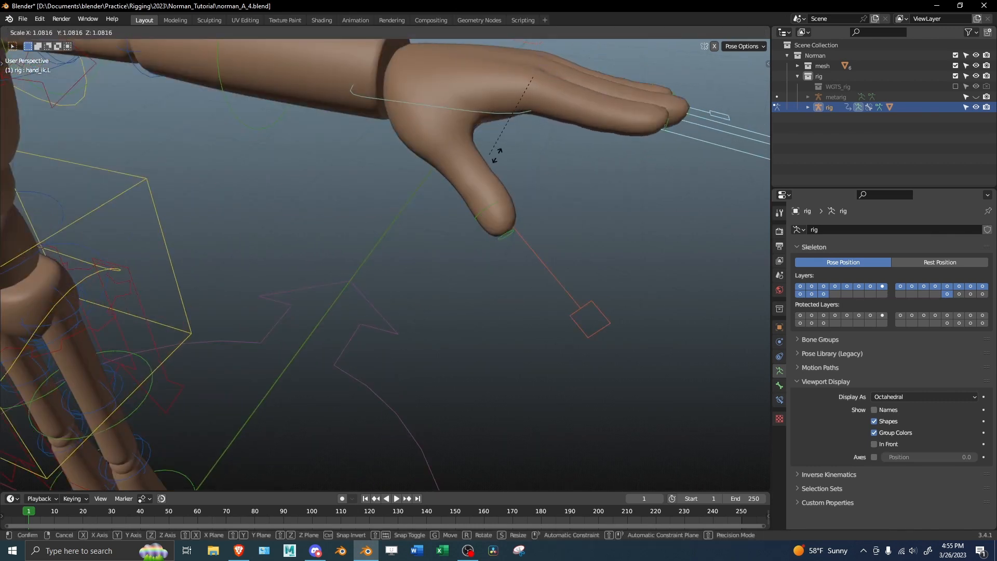
right_click(419, 130)
Test the thumb deformation by scaling the left thumb master control, then cancel.
left_click(599, 327)
key("s")
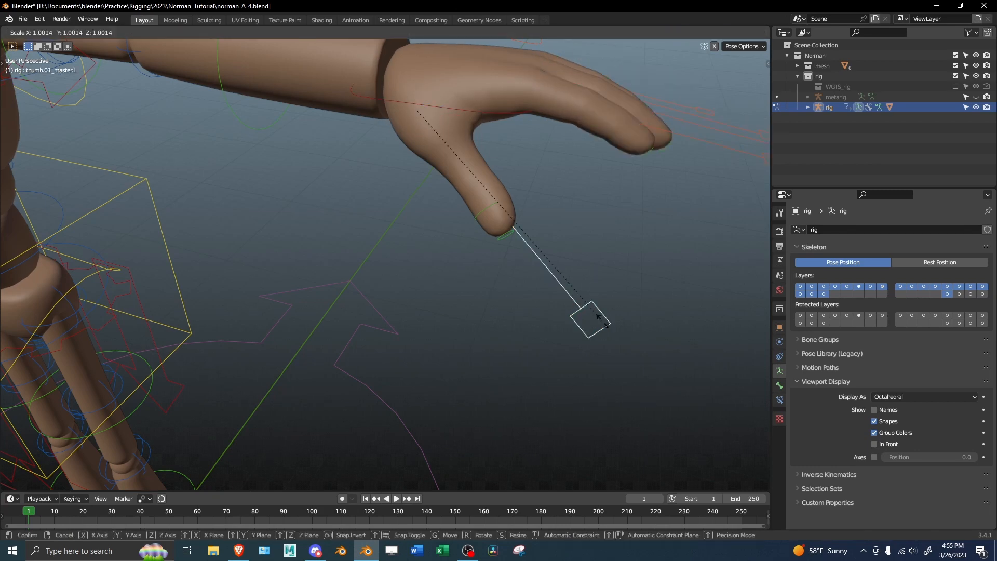
right_click(509, 250)
Test the left arm's deformation by moving its controls, including the forearm tweak, and cancel the moves.
scroll(502, 193, "down", 5)
left_click(494, 231)
key("g")
middle_click_drag(332, 166, 522, 91, "shift")
right_click(509, 215)
left_click_drag(442, 266, 464, 259)
right_click(464, 259)
Select the left toe IK control and test how the foot deforms when it moves, without keeping the pose.
middle_click_drag(415, 348, 494, 179)
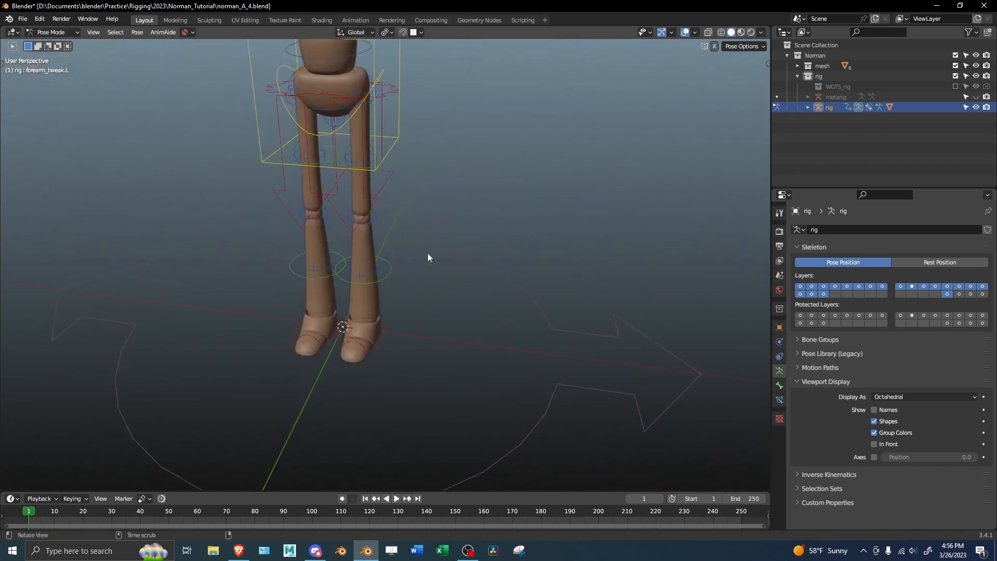
left_click(377, 335)
middle_click_drag(377, 335, 448, 326)
key("KP_1")
scroll(485, 287, "up", 4)
key("g")
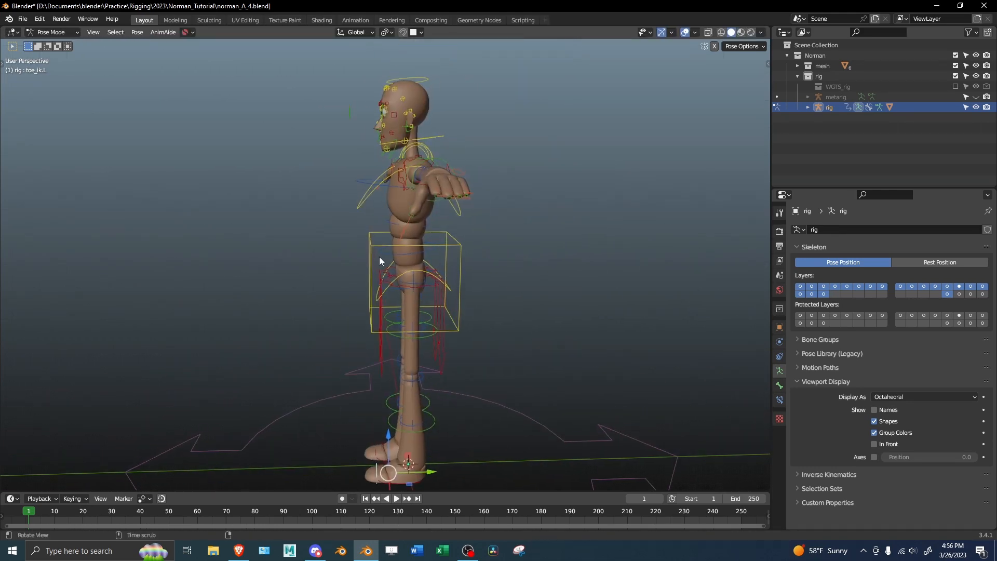
Select the jaw master control below the face and try moving it, cancelling the move.
middle_click_drag(379, 257, 490, 248)
scroll(491, 250, "up", 3)
middle_click_drag(397, 257, 424, 257)
scroll(426, 256, "up", 1)
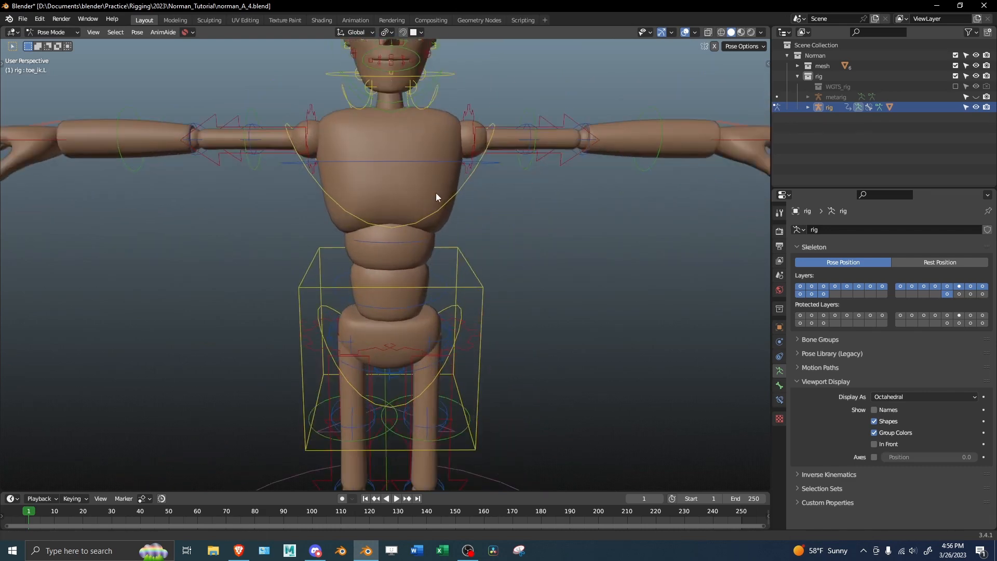
middle_click_drag(436, 192, 439, 259, "shift")
scroll(425, 284, "up", 2)
middle_click_drag(409, 192, 408, 268, "shift")
left_click(403, 250)
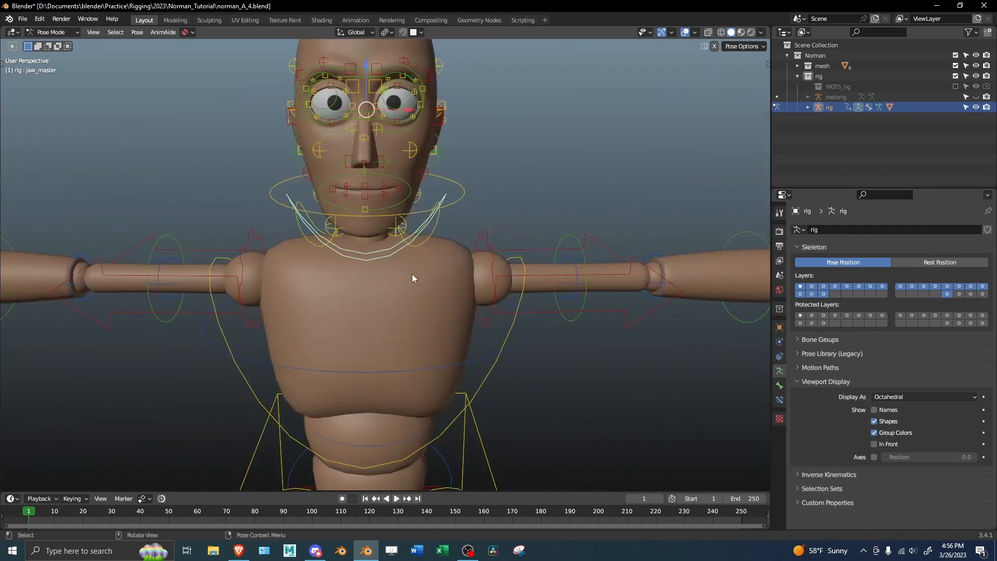
key("g")
right_click(422, 275)
Test opening the mouth by rotating the jaw master control about the global X axis, from front and three-quarter views, cancelling each rotation.
scroll(429, 226, "down", 2)
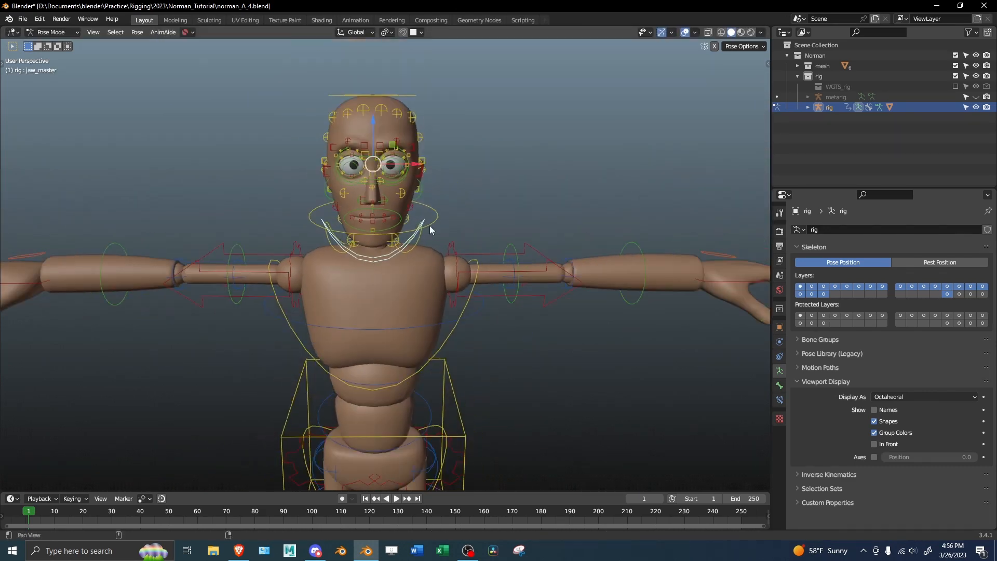
middle_click_drag(429, 225, 460, 264, "shift")
key("r")
key("x")
right_click(513, 237)
scroll(507, 245, "up", 3)
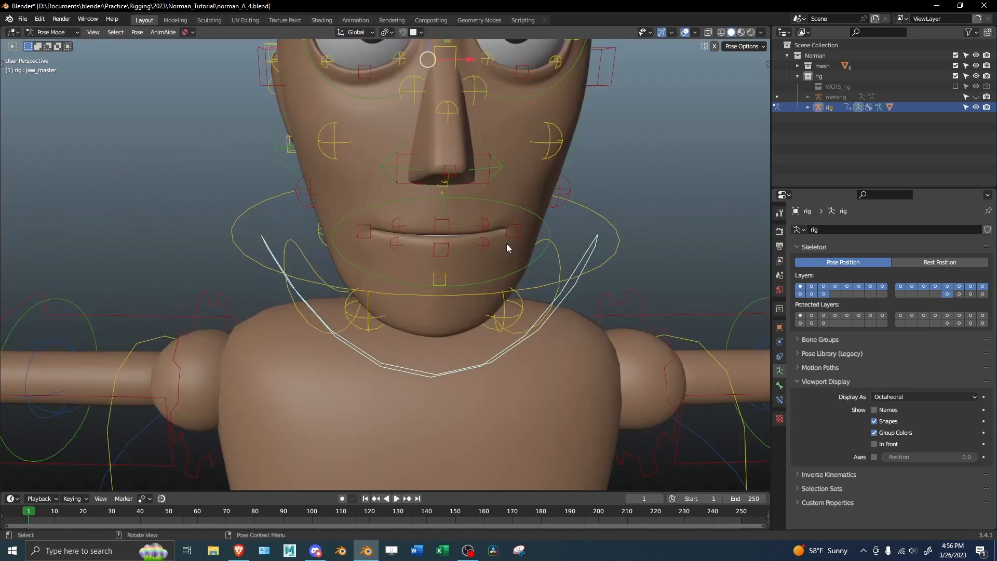
middle_click_drag(537, 245, 485, 232)
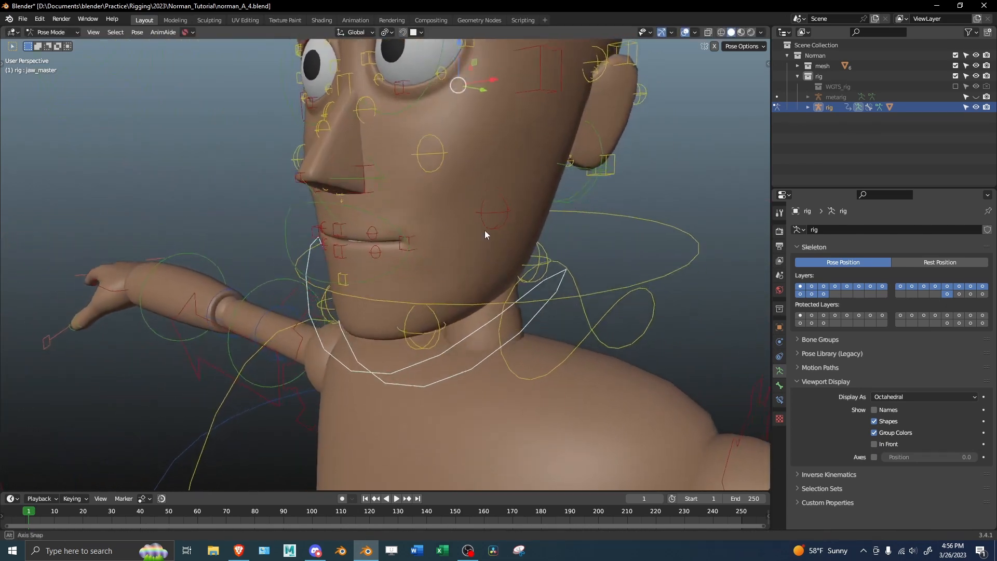
key("r")
key("x")
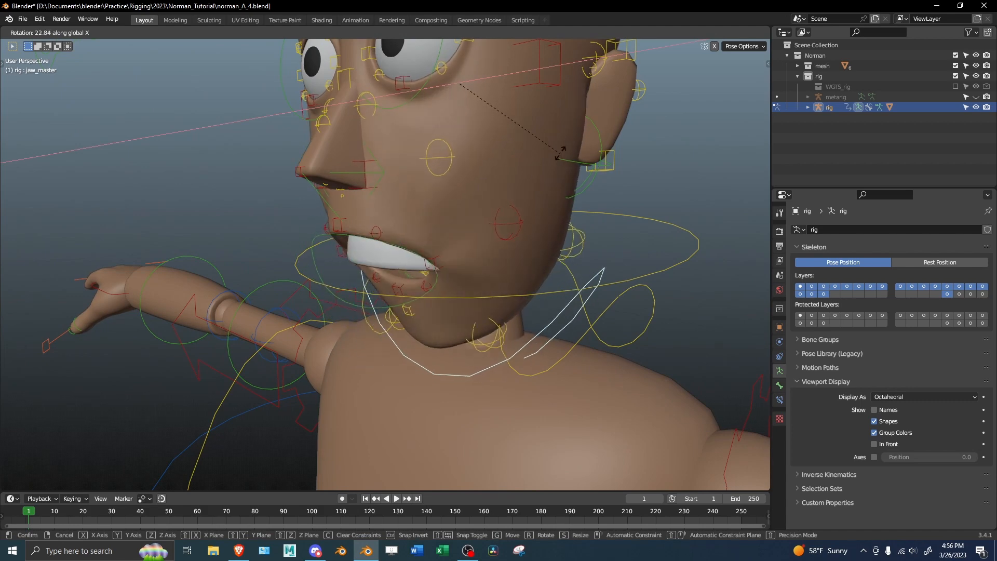
right_click(562, 180)
Try rotating the jaw master control about Z and X from a lower angle to check the teeth and lips, then cancel.
middle_click_drag(562, 179, 568, 170)
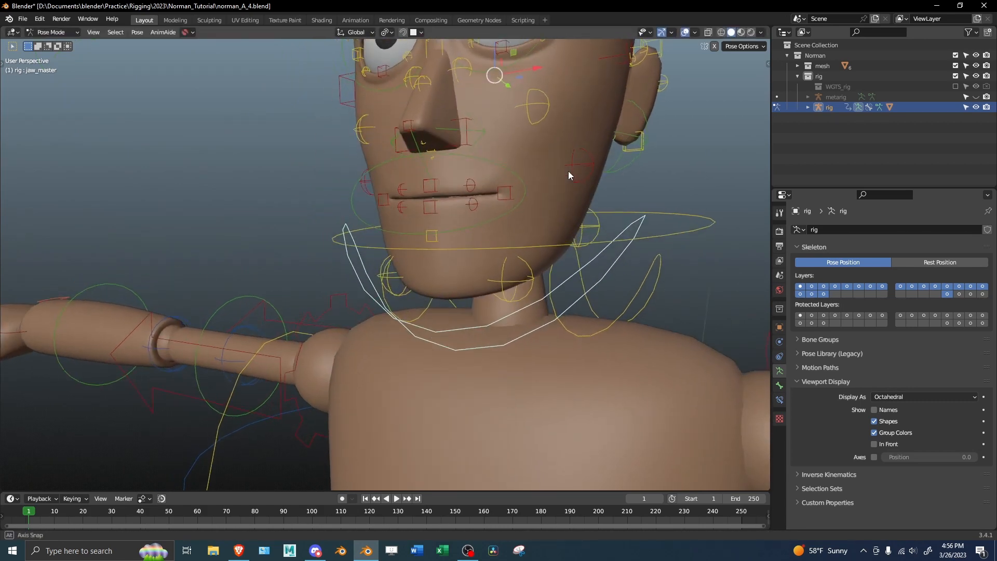
key("z")
right_click(582, 183)
scroll(568, 193, "down", 3)
scroll(569, 195, "up", 3)
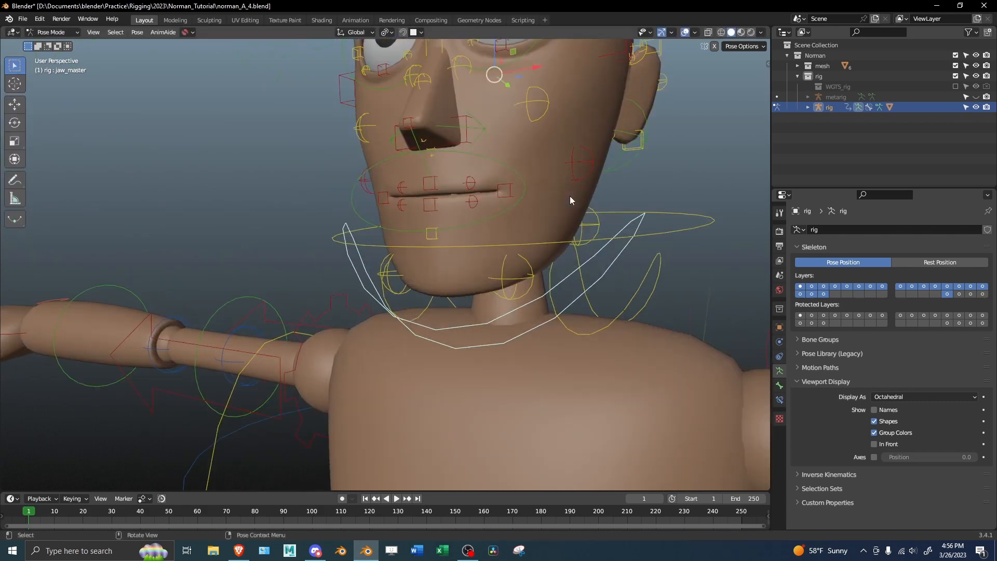
key("r")
key("z")
key("x")
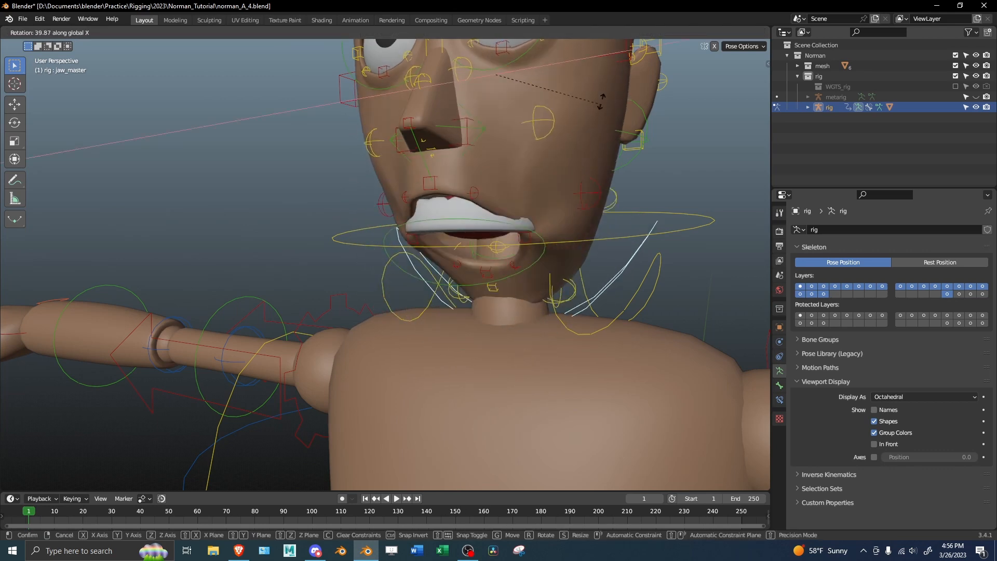
right_click(571, 197)
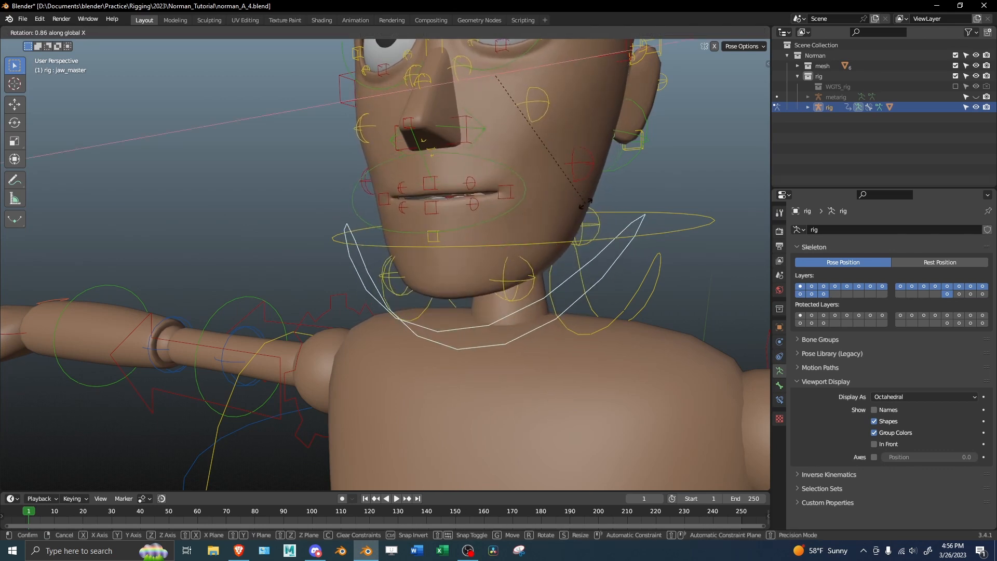
Rotate the jaw master control slightly about X to inspect the lips and teeth up close, then cancel.
scroll(560, 207, "up", 3)
key("r")
key("x")
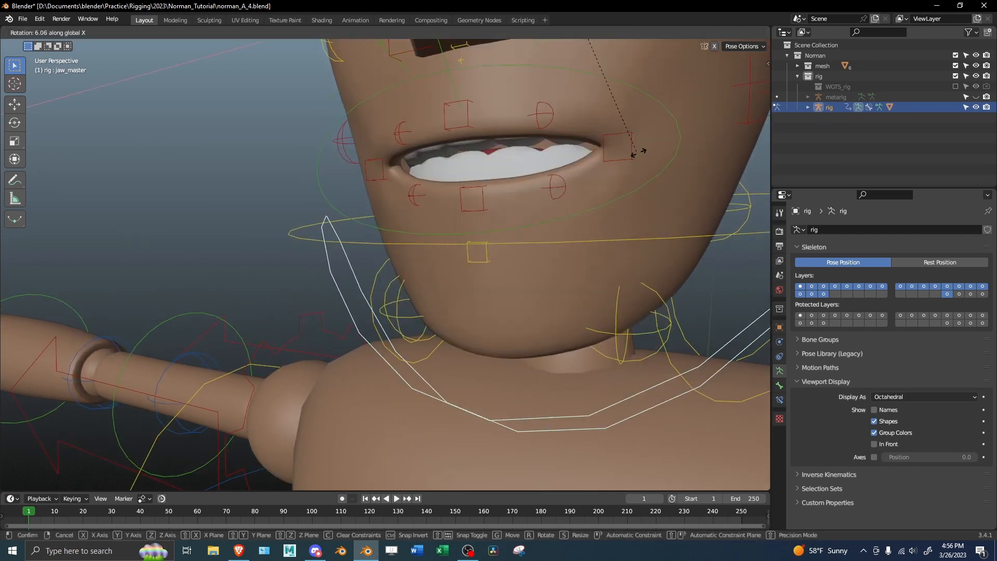
right_click(644, 180)
scroll(590, 185, "down", 5)
Test the brow and forehead deformation by moving the left inner brow control freely and vertically, cancelling each move.
middle_click_drag(479, 165, 451, 219)
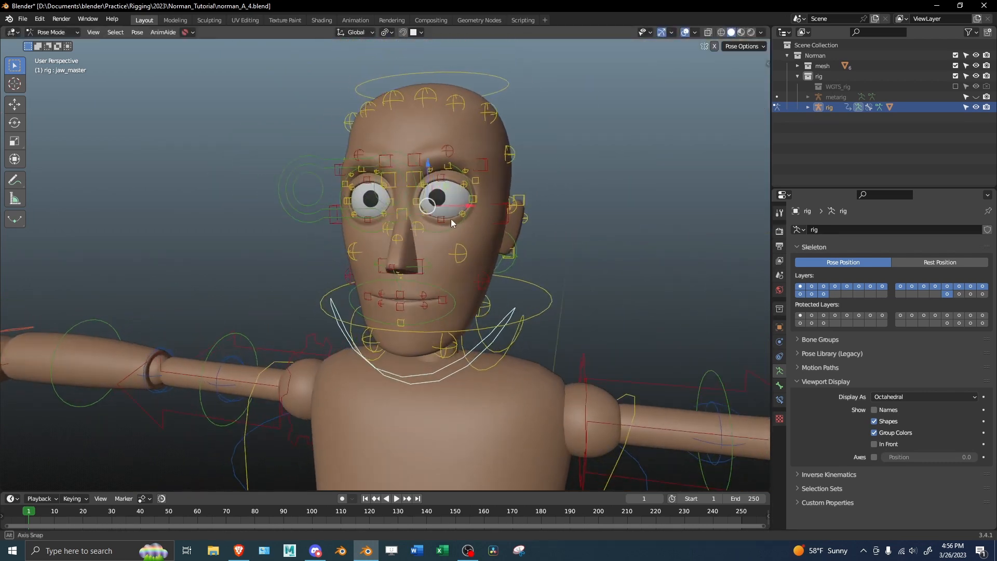
left_click(475, 205)
key("g")
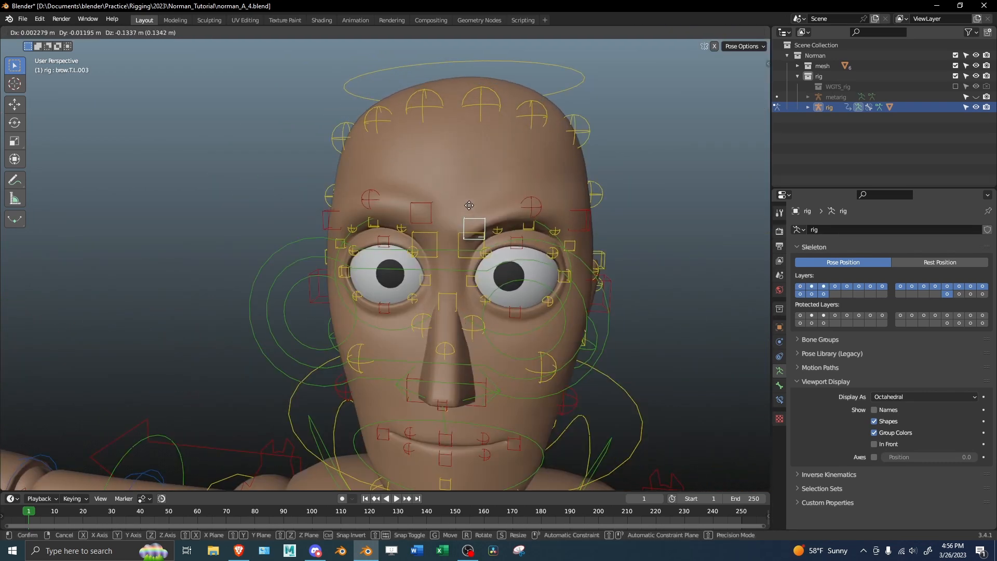
right_click(469, 206)
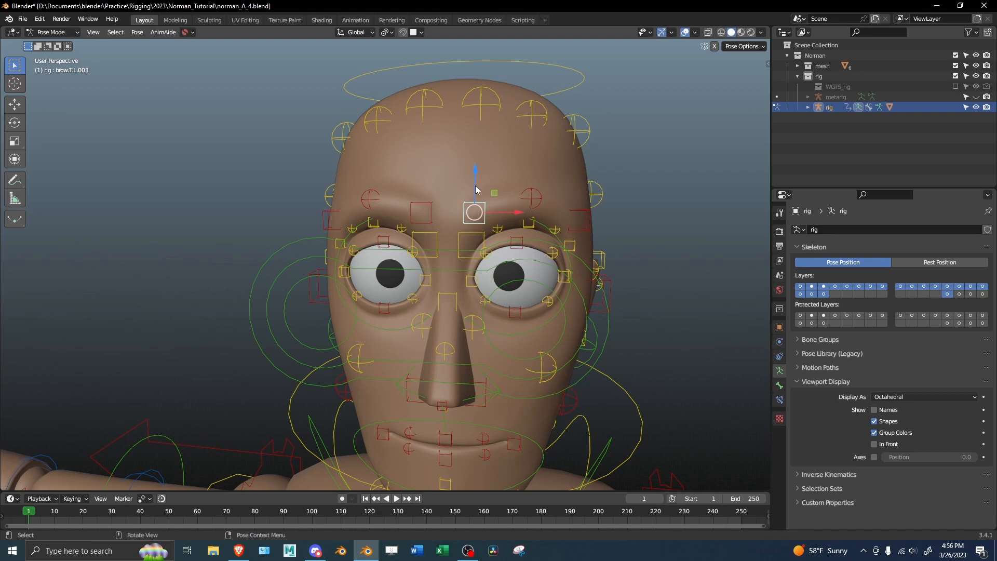
left_click_drag(476, 189, 498, 136)
right_click(498, 136)
middle_click_drag(509, 131, 449, 153)
left_click_drag(304, 240, 302, 173)
right_click(303, 173)
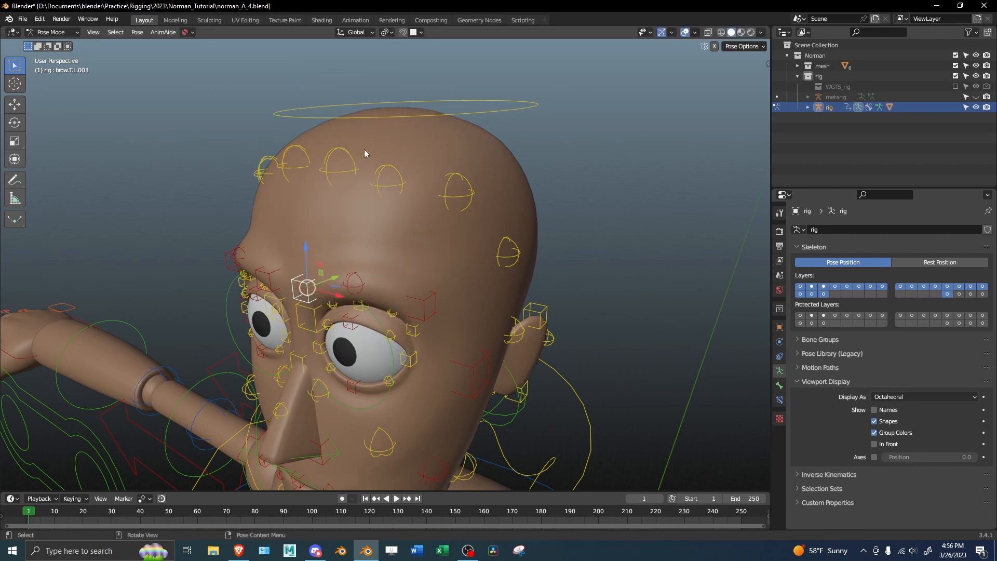
Turn on the Wireframe geometry overlay in the viewport to show the mesh topology.
left_click(695, 33)
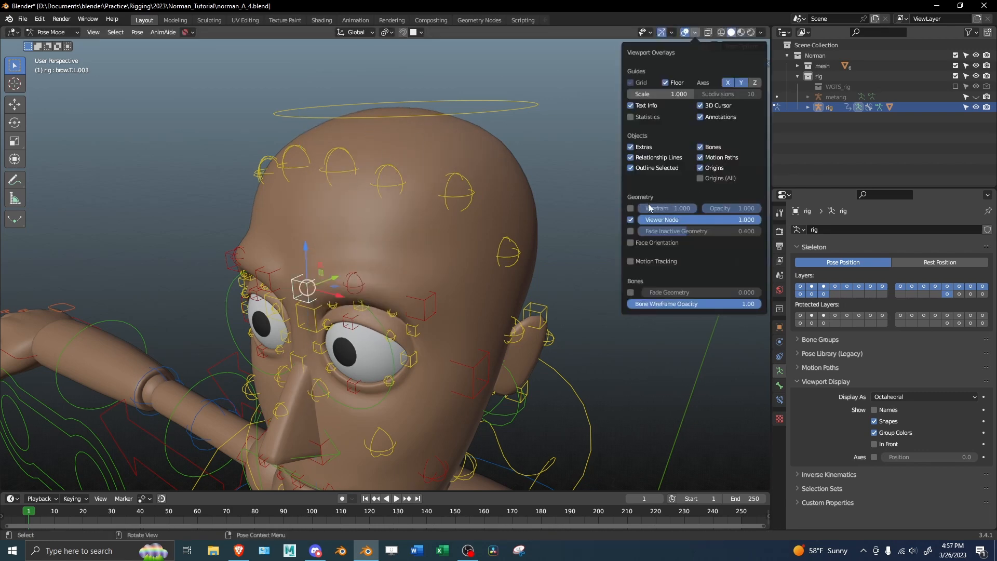
left_click(631, 209)
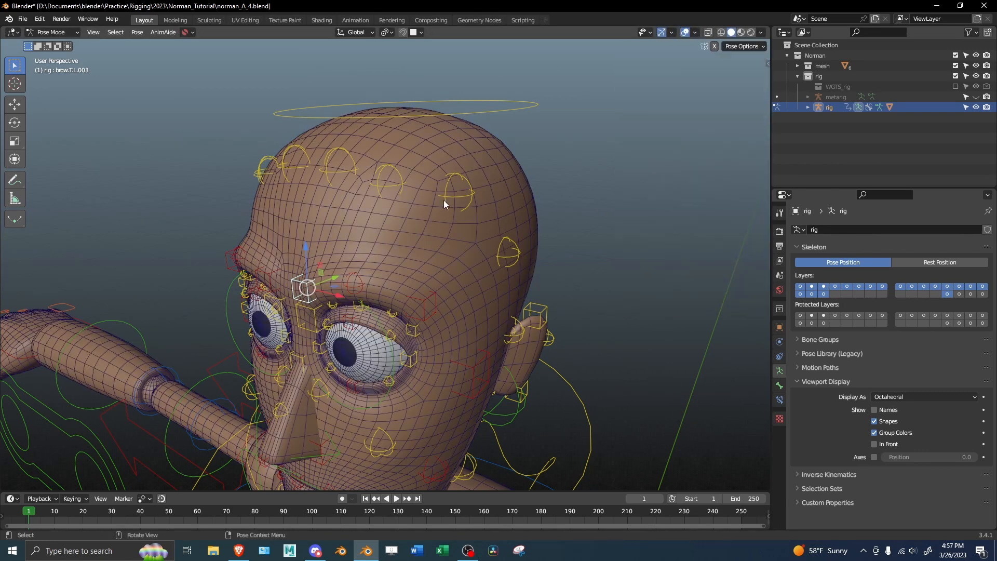
Try moving the left inner brow control from several angles with the mesh topology showing, cancelling each move.
mouse_move(304, 253)
left_mouse_down()
mouse_move(304, 230)
mouse_move(306, 244)
left_mouse_up()
right_click(307, 245)
middle_click_drag(355, 257, 386, 141)
mouse_move(405, 62)
left_mouse_down()
mouse_move(406, 51)
mouse_move(413, 77)
left_mouse_up()
right_click(413, 77)
scroll(396, 254, "down", 3)
middle_click_drag(395, 254, 290, 303)
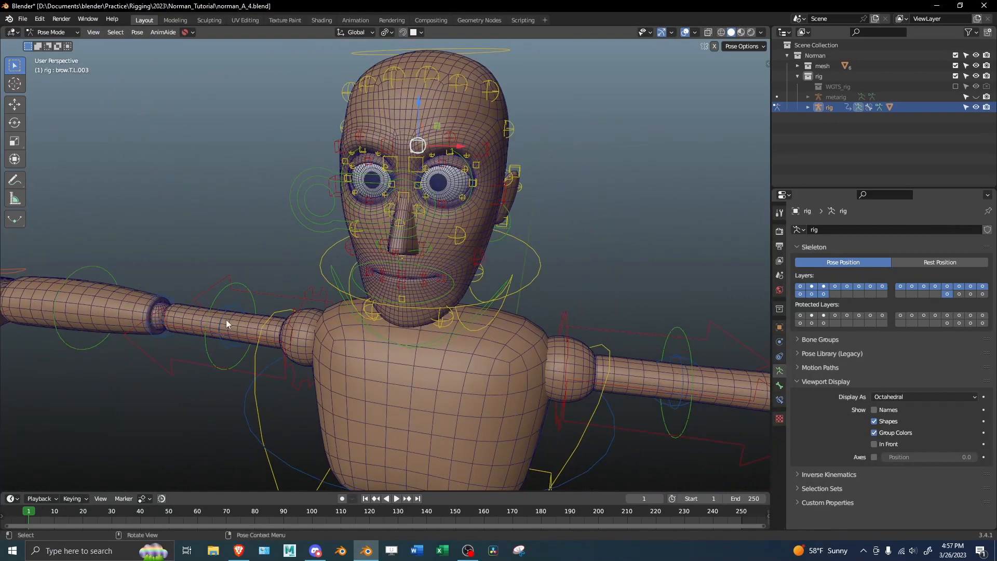
Try moving the right upper-arm tweak control to test the arm's bend, cancel, and select the right forearm tweak control.
scroll(224, 319, "down", 2)
key("g")
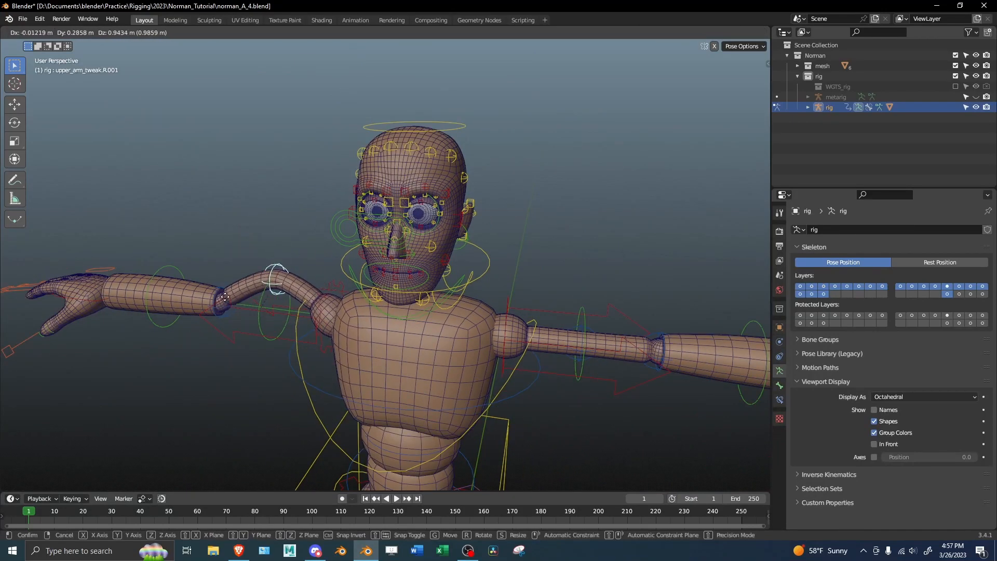
right_click(224, 294)
middle_click_drag(232, 299, 359, 288, "shift")
left_click(332, 289)
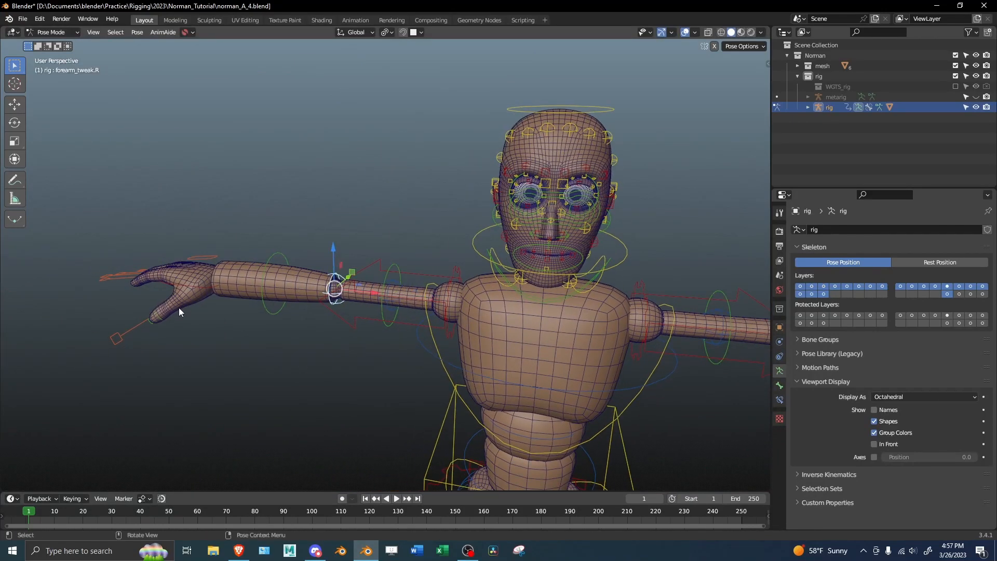
Try moving the right hand IK control to test the wrist and arm deformation, then cancel.
left_click(196, 286)
middle_click_drag(196, 286, 192, 320)
middle_click_drag(181, 364, 375, 276, "shift")
key("g")
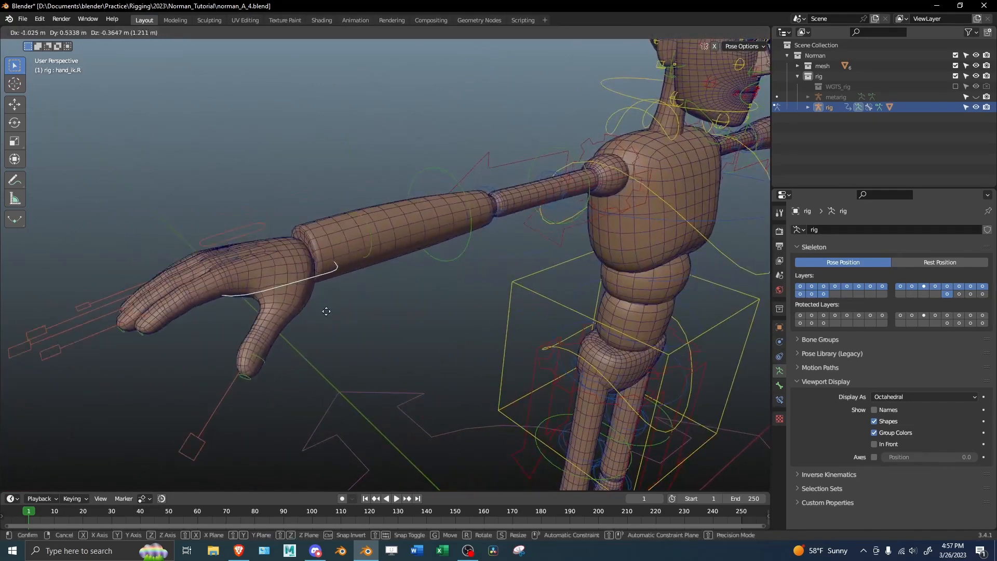
right_click(326, 312)
Try scaling the right thumb master control from two angles, cancel, and test rotating the right palm control.
left_click(269, 398)
key("s")
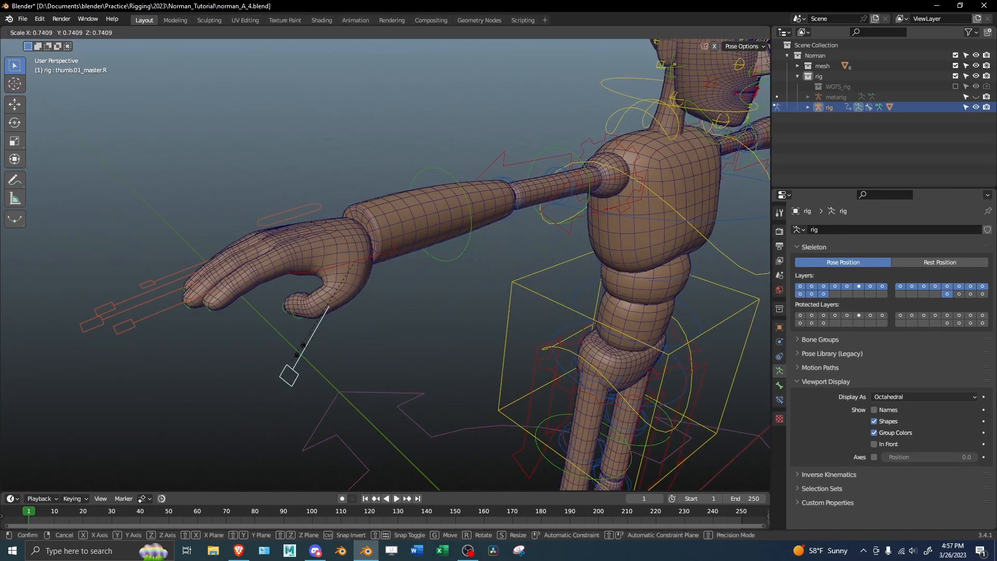
right_click(299, 351)
middle_click_drag(300, 350, 353, 266)
key("s")
right_click(466, 228)
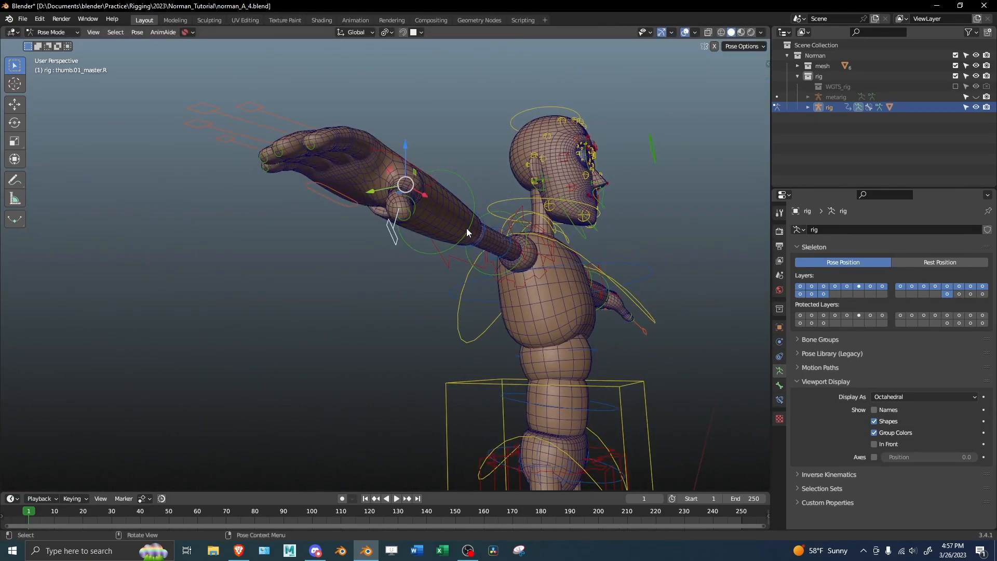
key("r")
key("r")
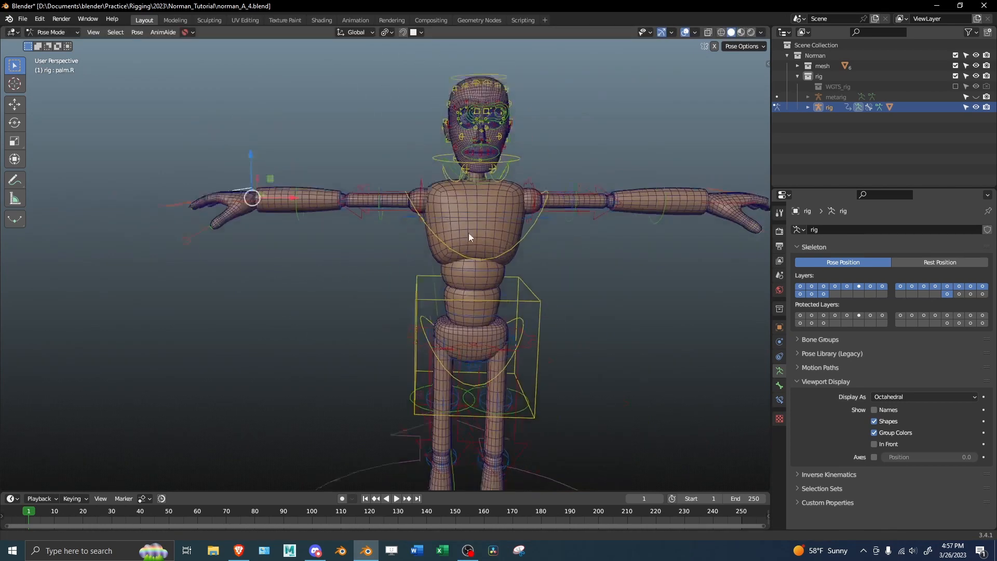
Try moving the left thigh tweak control twice to test how the pelvis deforms, cancelling each move.
middle_click_drag(468, 233, 397, 211, "shift")
scroll(398, 210, "down", 2)
scroll(440, 284, "up", 3)
middle_click_drag(454, 284, 408, 208, "shift")
scroll(436, 179, "up", 2)
left_click(404, 197)
key("g")
right_click(399, 200)
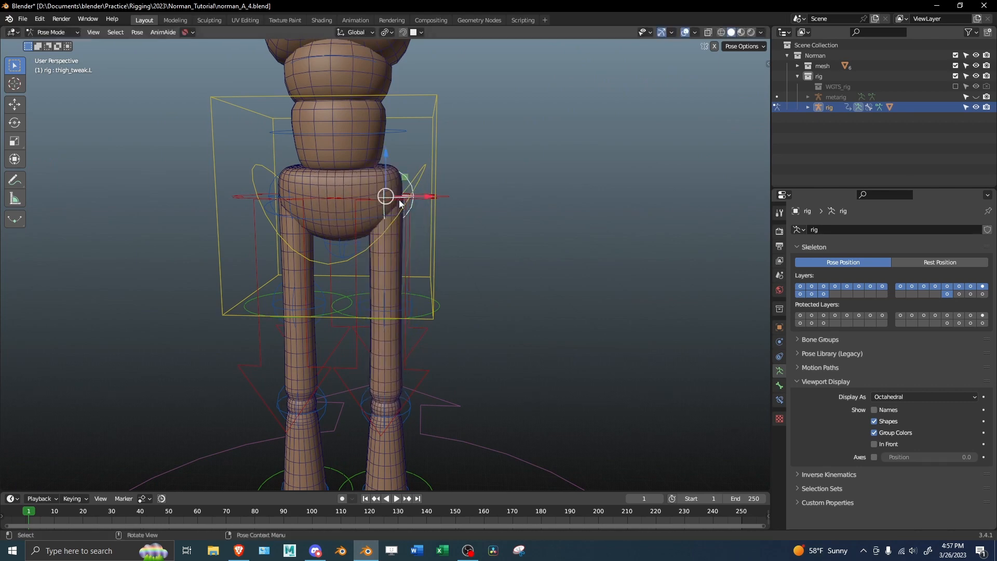
key("g")
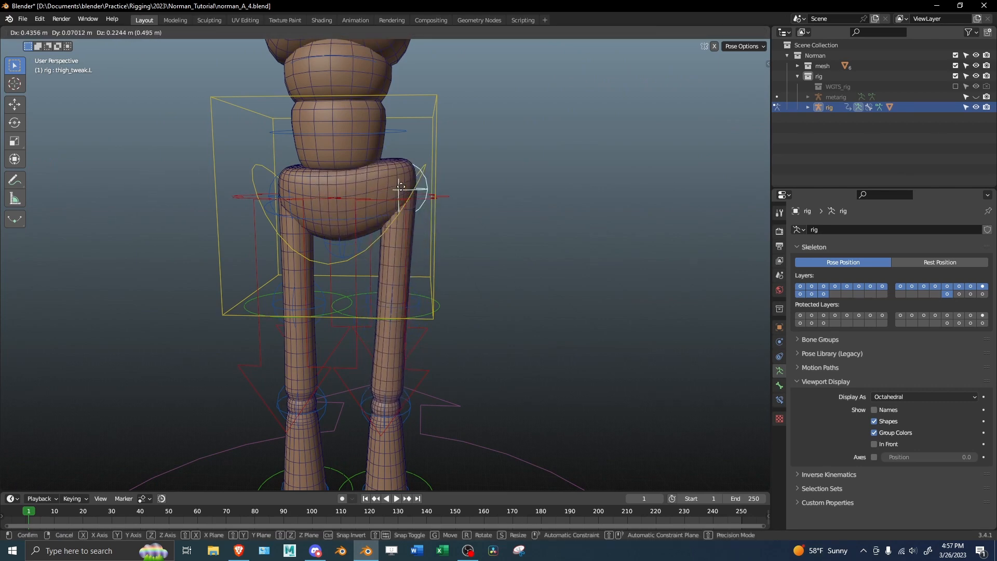
right_click(403, 206)
Move the left foot IK control forward and up in a side view so the knee and hip bend sharply.
scroll(416, 291, "down", 2)
middle_click_drag(419, 307, 358, 333)
middle_click_drag(358, 332, 421, 200, "shift")
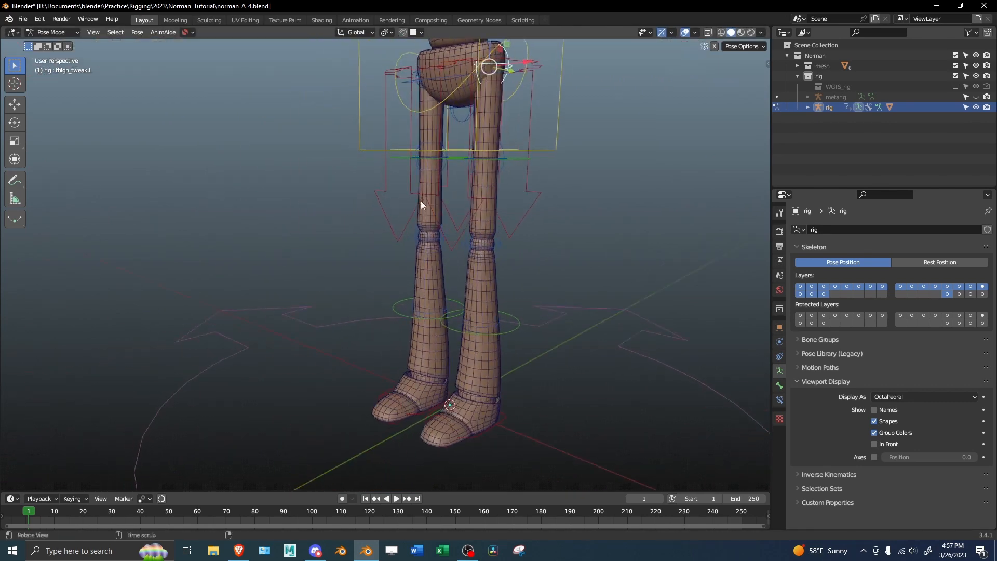
scroll(503, 364, "down", 2)
middle_click_drag(507, 373, 520, 416, "shift")
middle_click_drag(519, 417, 472, 369)
left_click(466, 434)
middle_click_drag(467, 434, 441, 418)
key("g")
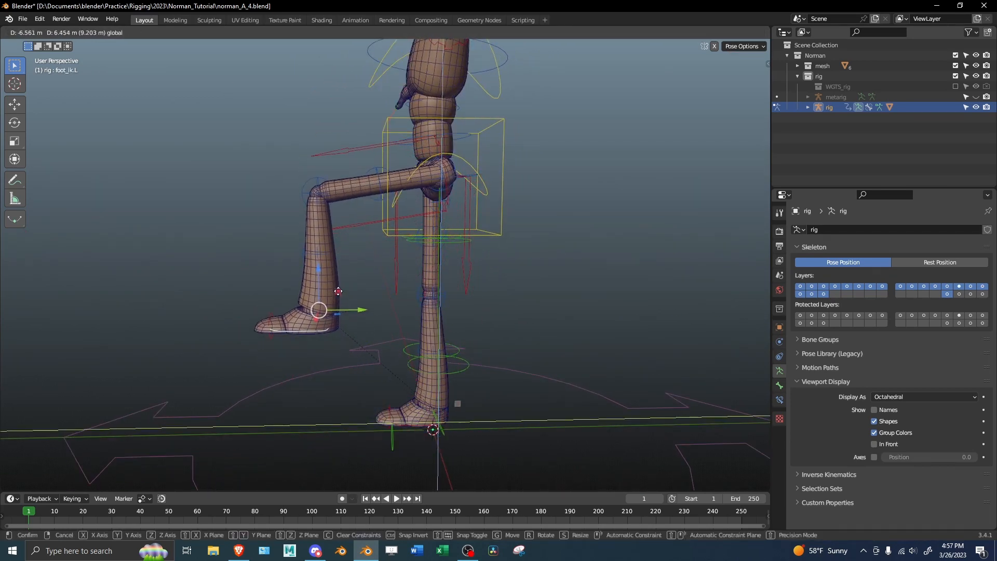
left_click(339, 291)
Examine the hip and pelvis deformation of the raised left leg from several angles, then undo the foot move.
middle_click_drag(397, 277, 509, 223)
scroll(512, 189, "up", 3)
middle_click_drag(513, 189, 403, 308, "shift")
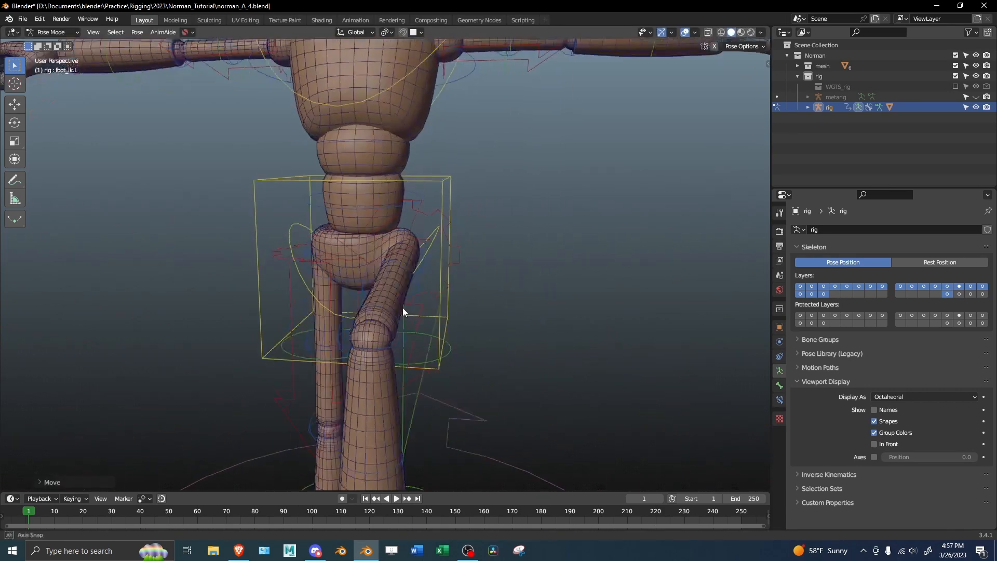
middle_click_drag(299, 301, 332, 297)
scroll(391, 263, "up", 2)
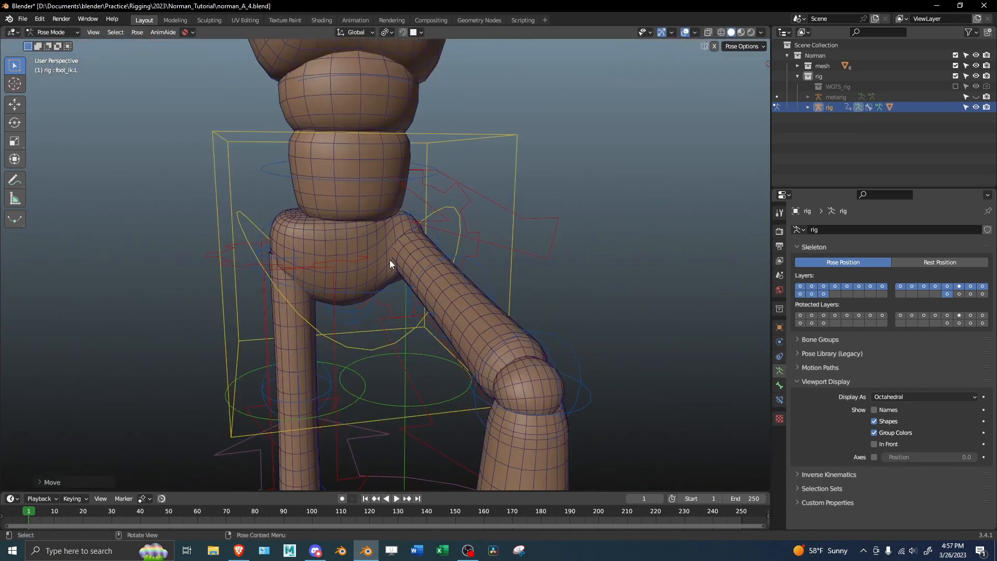
scroll(375, 288, "down", 5)
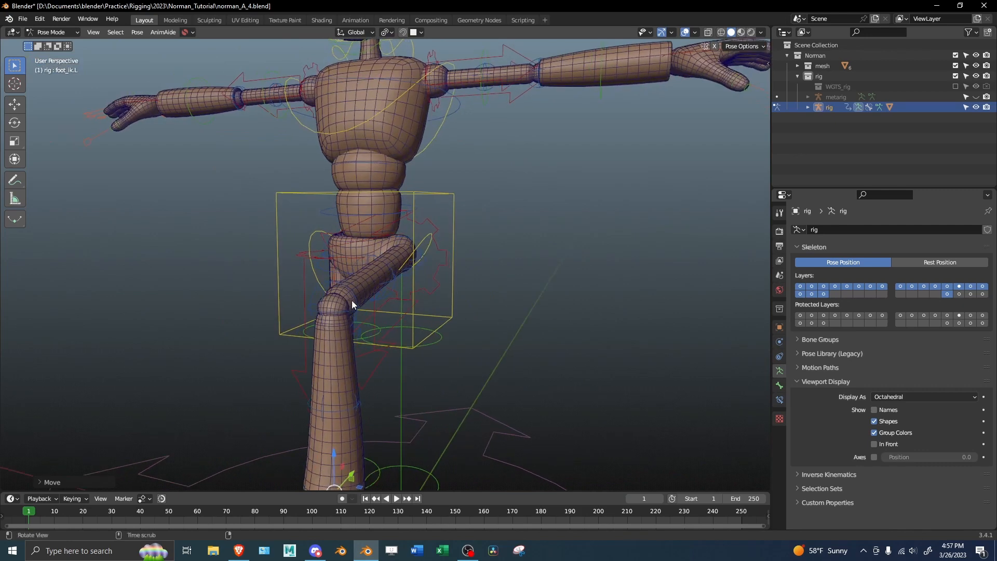
key("ctrl+z")
Check the body mesh in Object Mode, return to posing the rig, and try moving the hips control before cancelling.
scroll(401, 256, "up", 6)
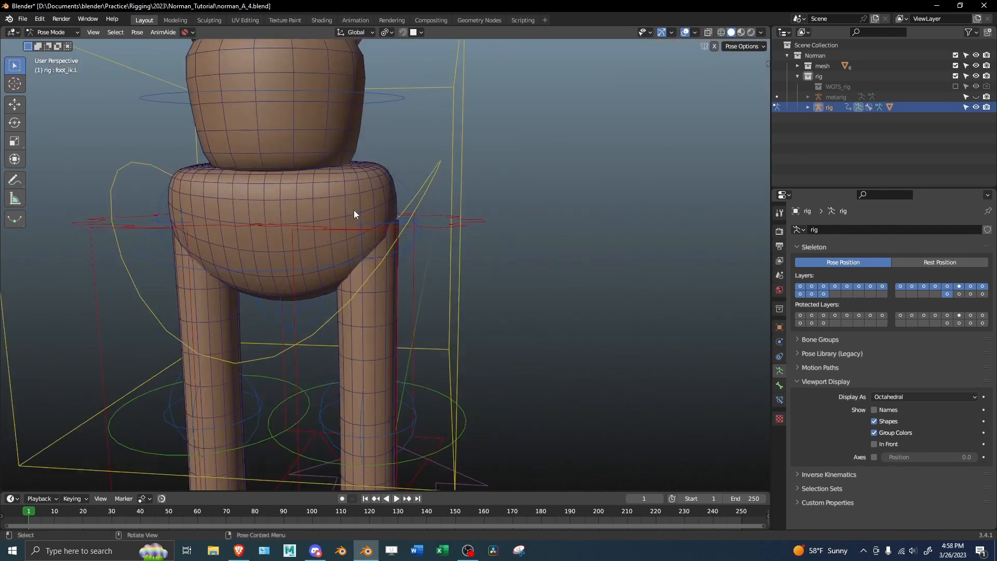
key("ctrl+Tab")
left_click(411, 194)
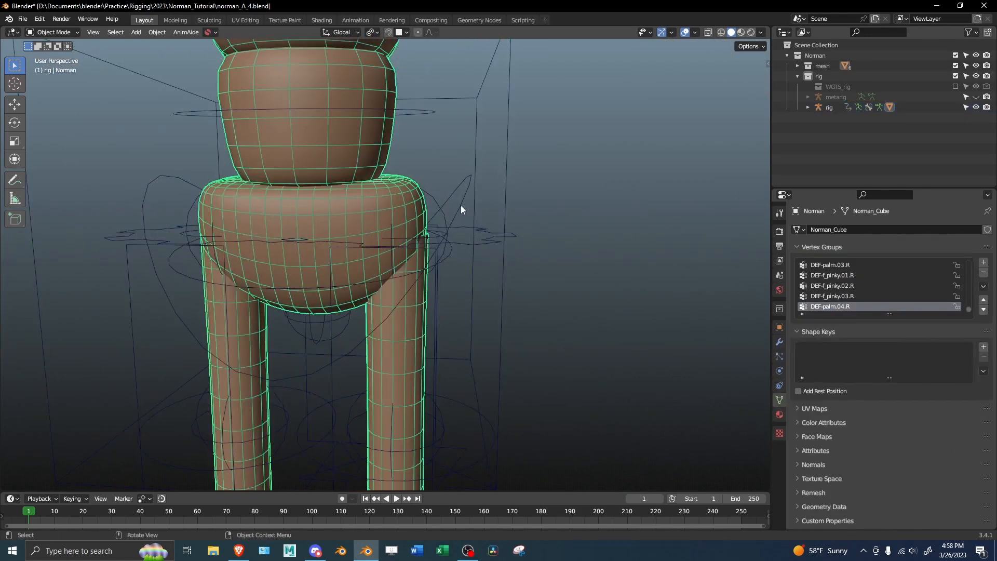
left_click(463, 183)
key("ctrl+Tab")
key("g")
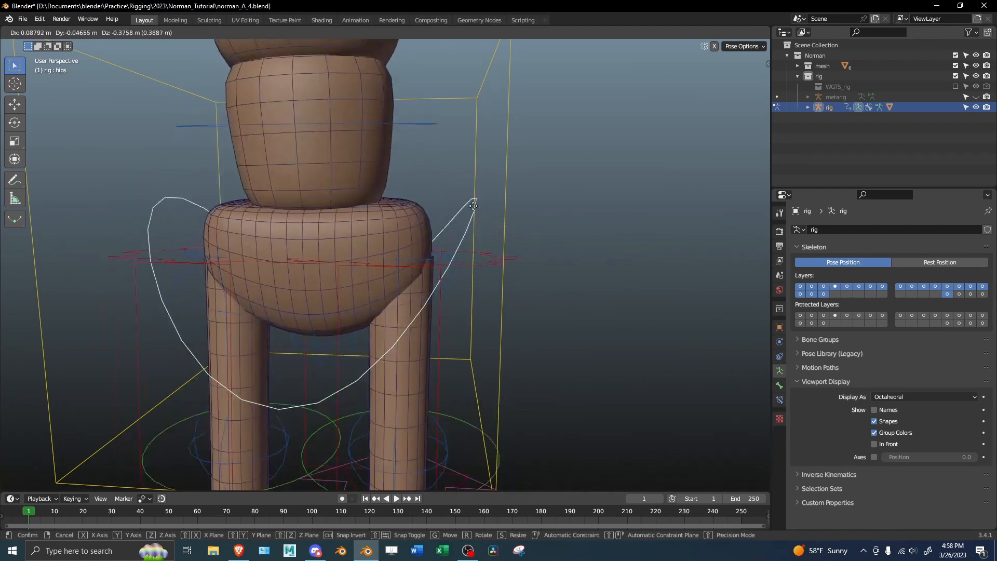
key("Escape")
Return the rig to Object Mode, select the Norman body mesh and lengthen its vertex group list.
scroll(489, 226, "down", 8)
key("ctrl+Tab")
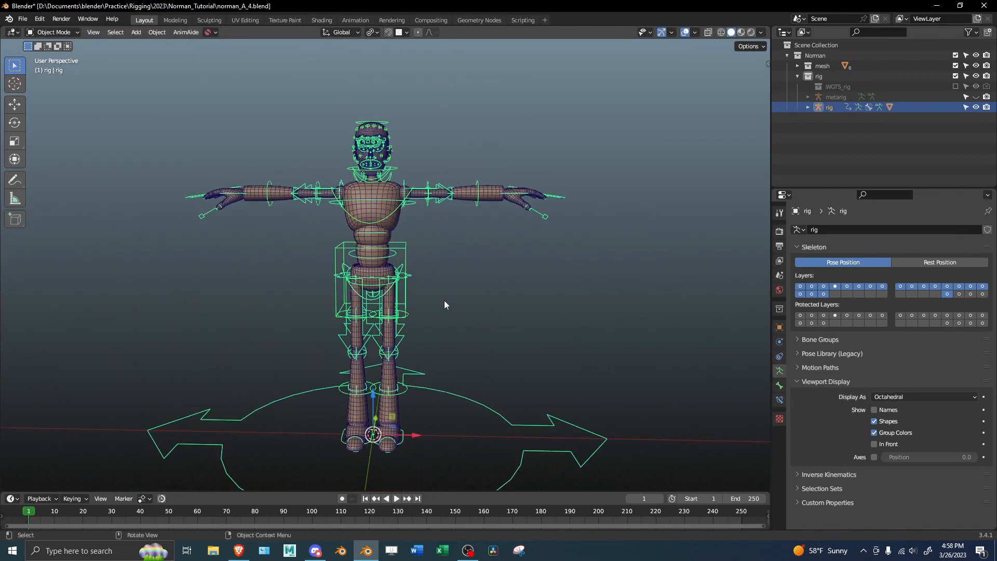
scroll(446, 291, "up", 3)
left_click(449, 237)
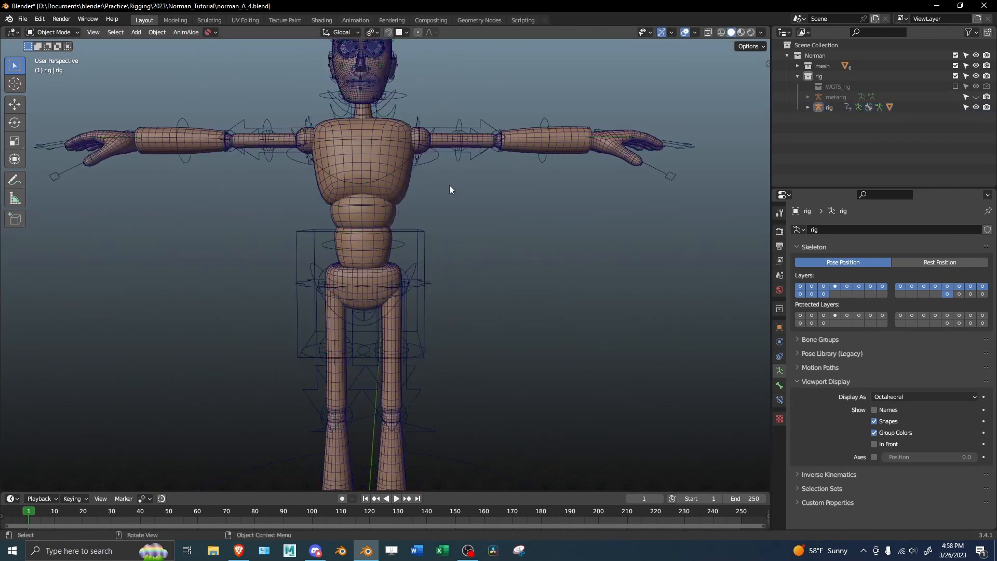
middle_click_drag(436, 171, 450, 179, "shift")
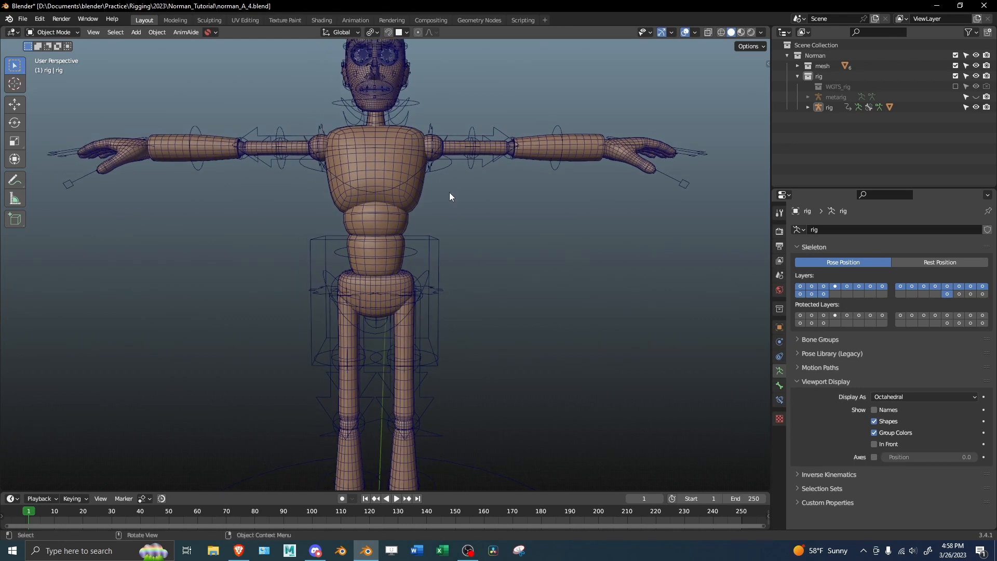
left_click(403, 198)
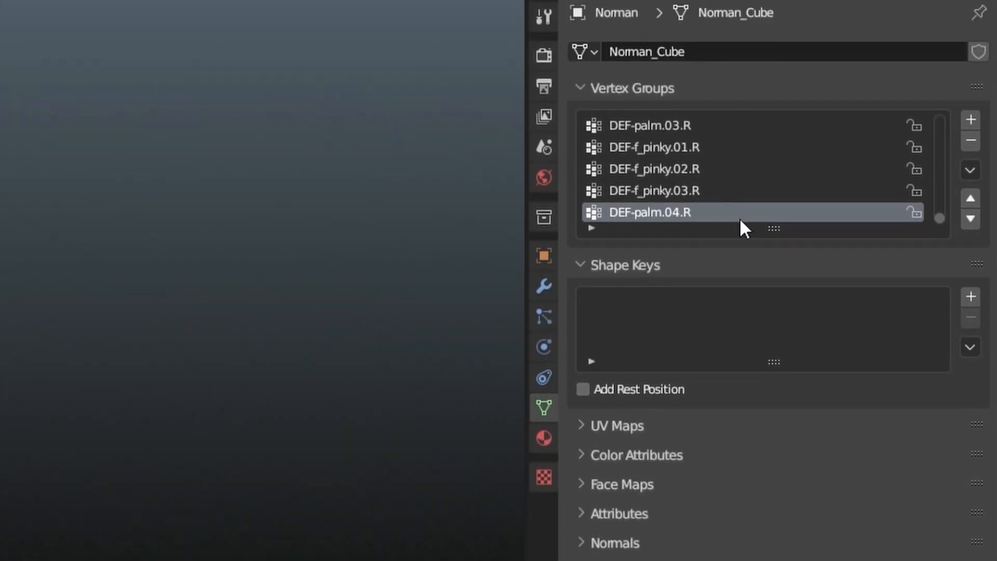
left_click_drag(774, 229, 787, 490)
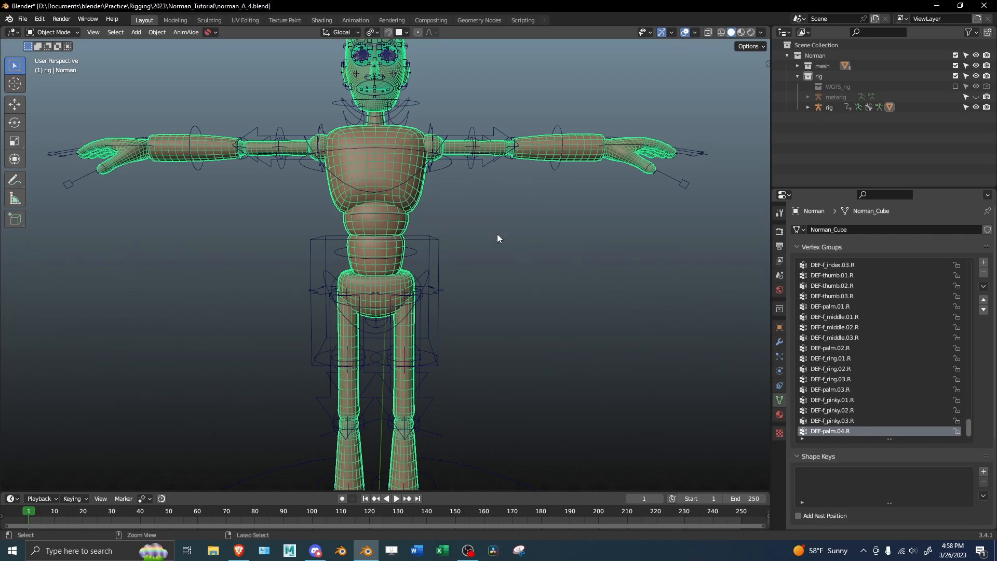
Put the body mesh in Weight Paint mode and inspect the DEF-palm.04.R weights on the right hand.
key("ctrl+Tab")
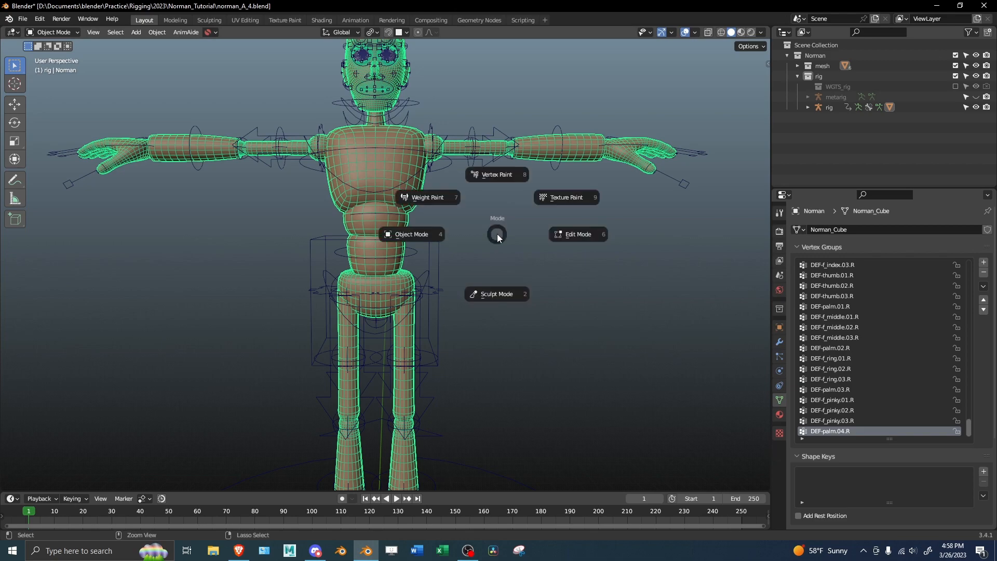
left_click(440, 198)
mouse_move(494, 249)
middle_mouse_down()
mouse_move(677, 211)
mouse_move(483, 179)
middle_mouse_up()
scroll(493, 177, "up", 3)
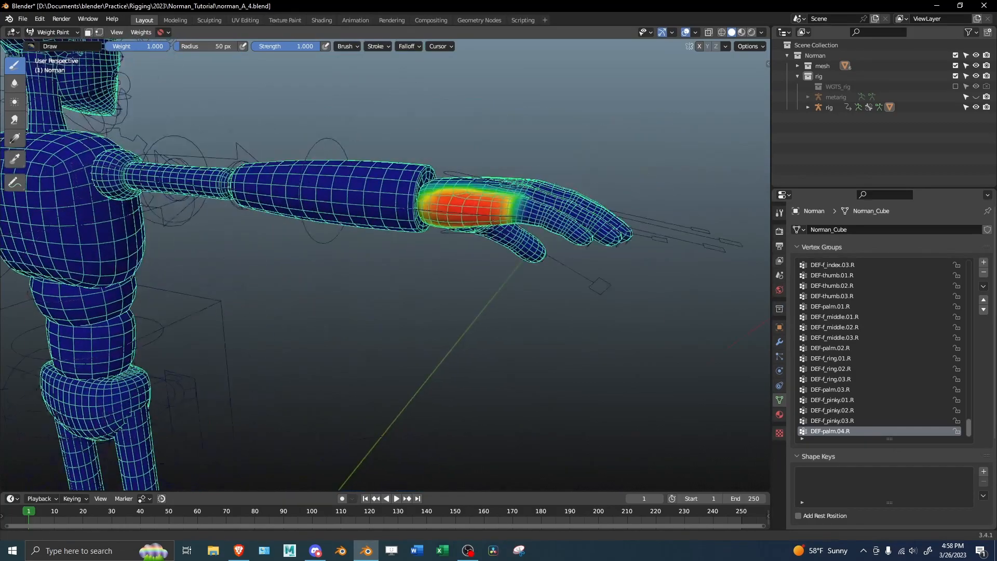
mouse_move(482, 225)
middle_mouse_down()
mouse_move(483, 163)
mouse_move(429, 224)
mouse_move(379, 233)
mouse_move(368, 219)
middle_mouse_up()
scroll(483, 167, "down", 3)
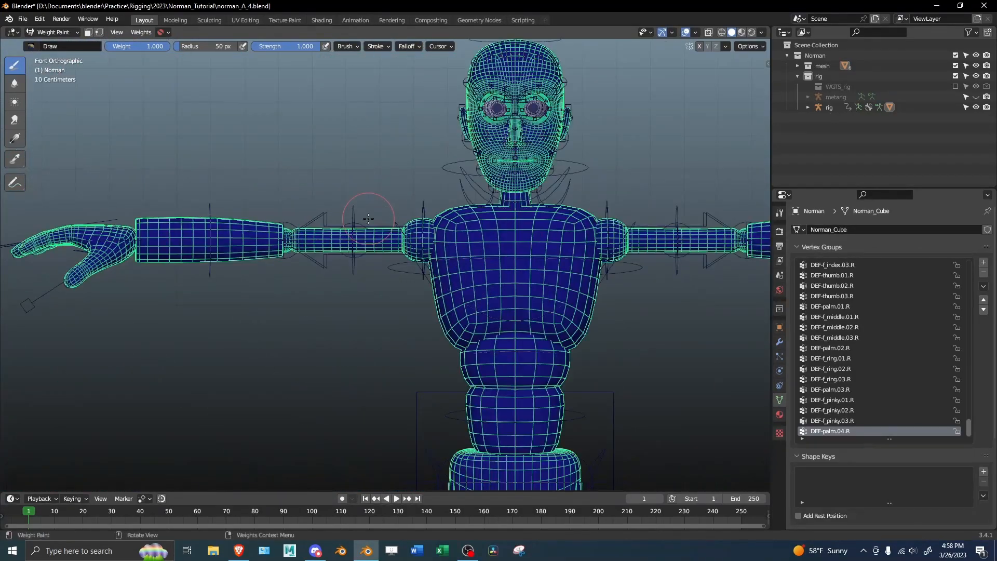
scroll(368, 218, "down", 2)
middle_click_drag(472, 262, 395, 228, "shift")
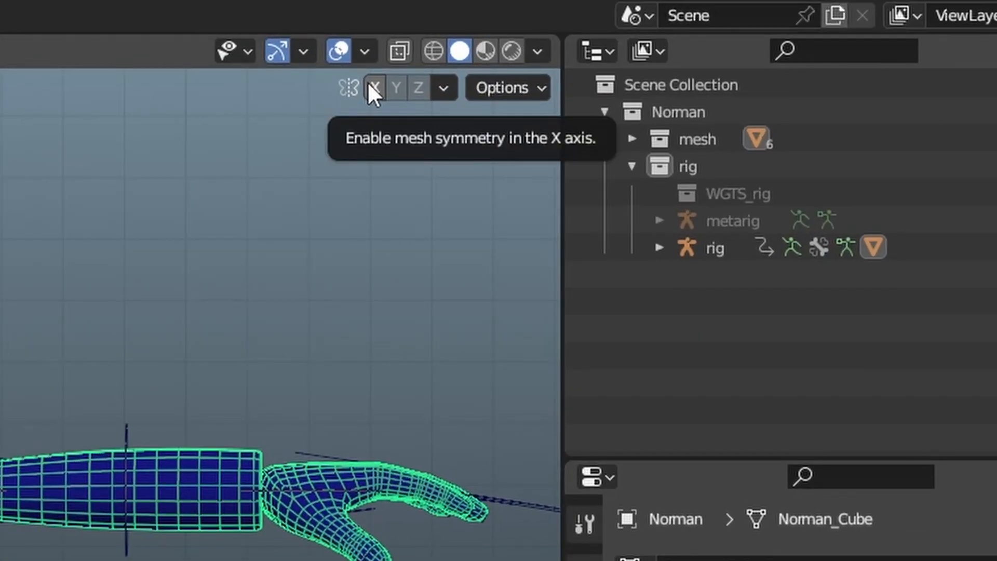
Turn on X-axis mesh symmetry and make sure Auto Normalize is enabled for weight painting.
left_click(370, 85)
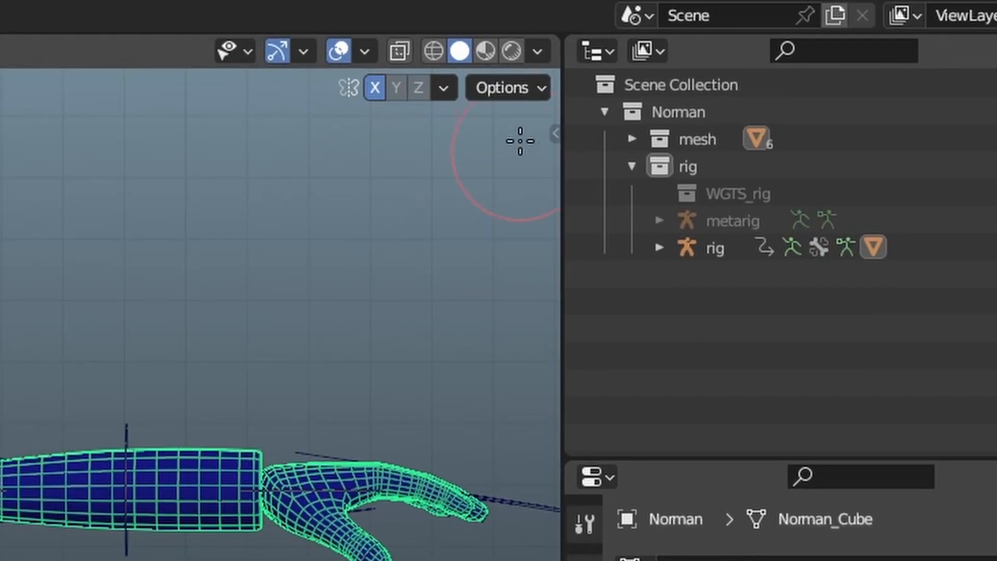
left_click(521, 89)
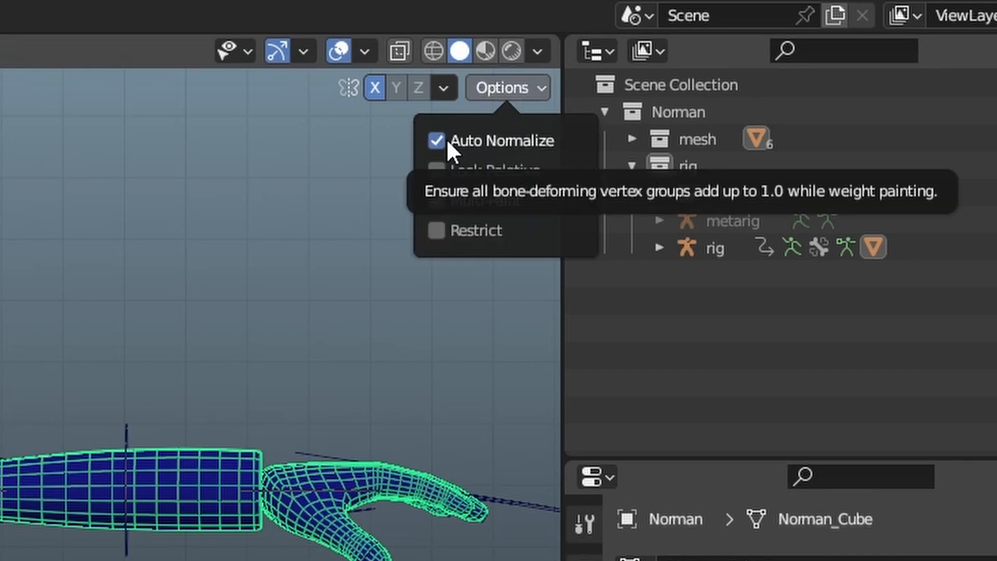
left_click(486, 200)
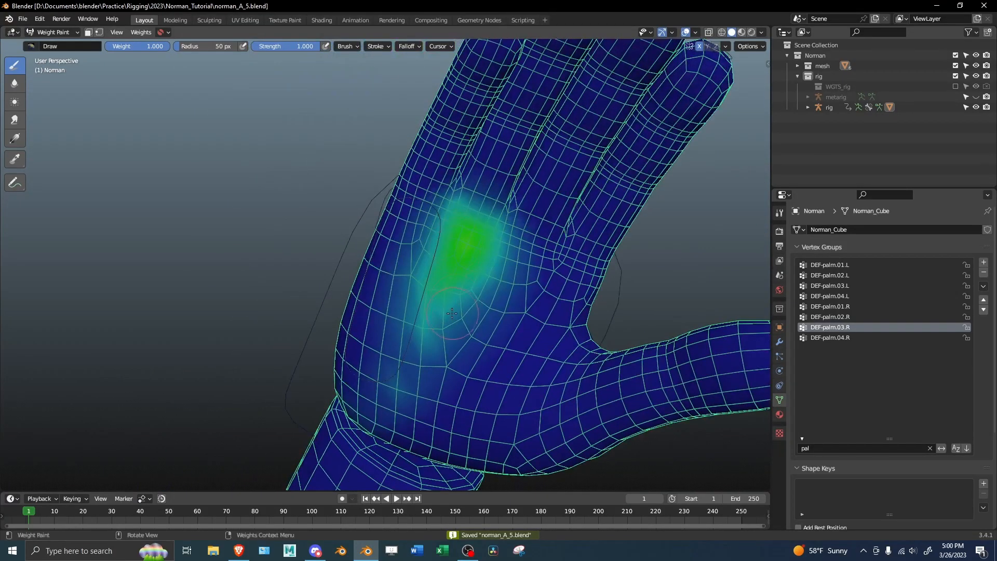
Bring the hips into view, try filtering the vertex groups by "hip", and clear the filter to list all groups.
right_click(451, 313)
middle_click_drag(452, 313, 468, 290)
scroll(468, 291, "down", 5)
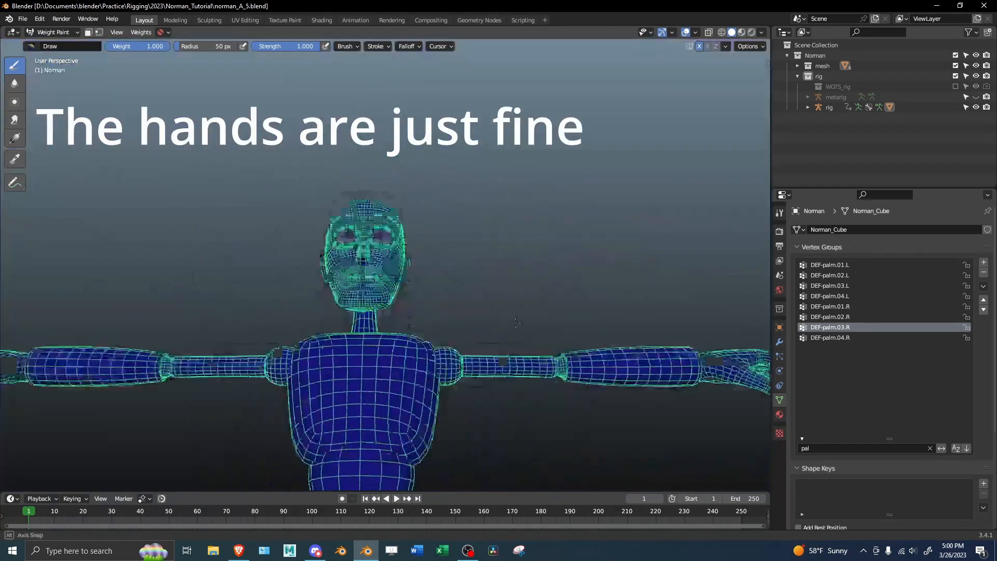
middle_click_drag(512, 229, 517, 296)
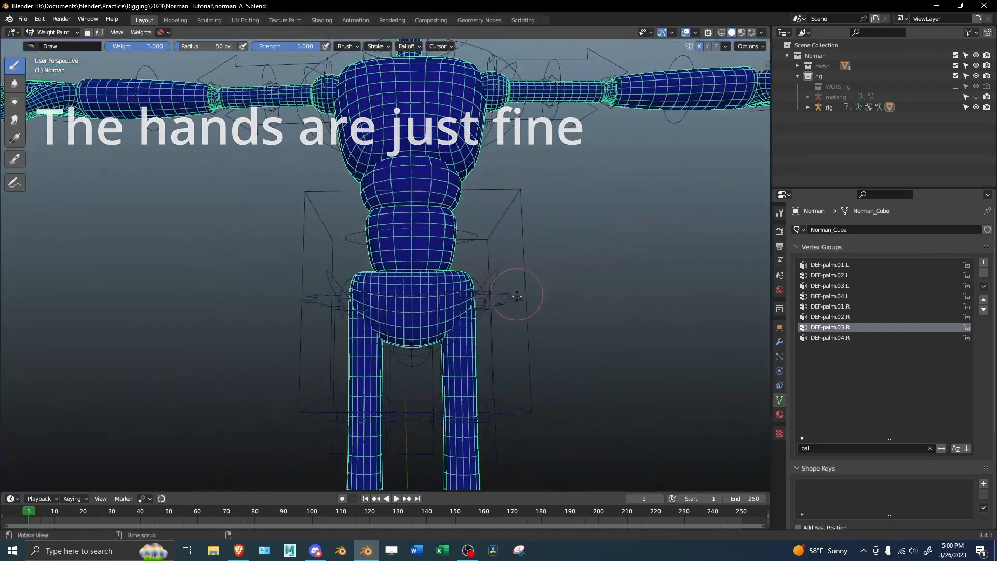
left_click_drag(517, 296, 556, 270, "alt")
left_click(849, 448)
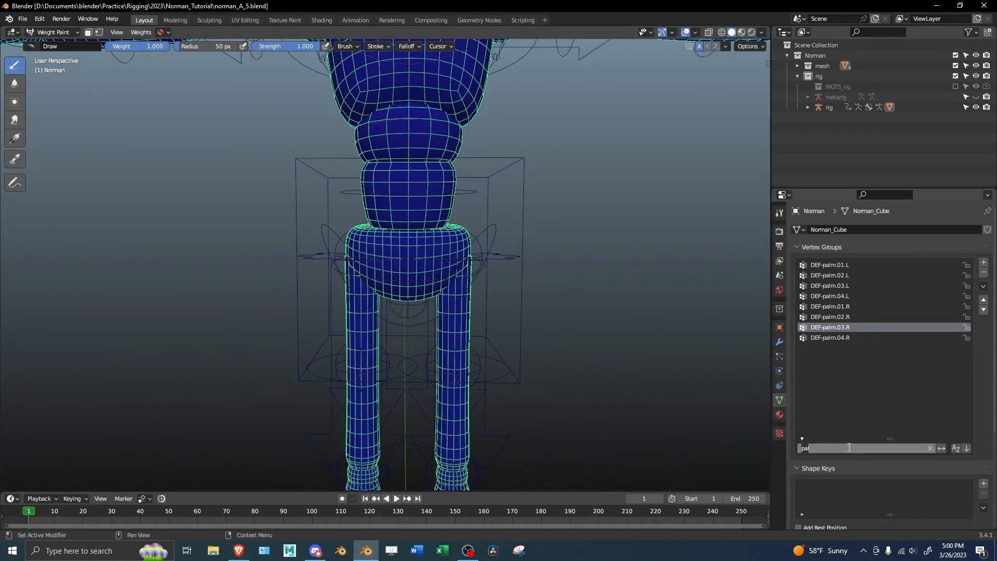
type("hip")
key("BackSpace")
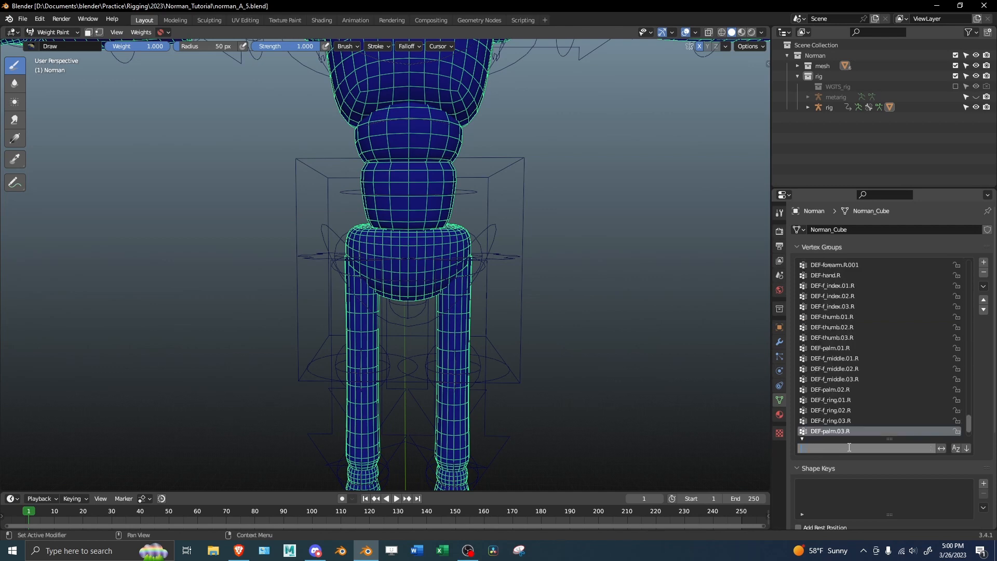
key("Return")
Switch the viewport to wireframe shading while framing the pelvis and upper legs.
left_click_drag(649, 294, 584, 234, "alt")
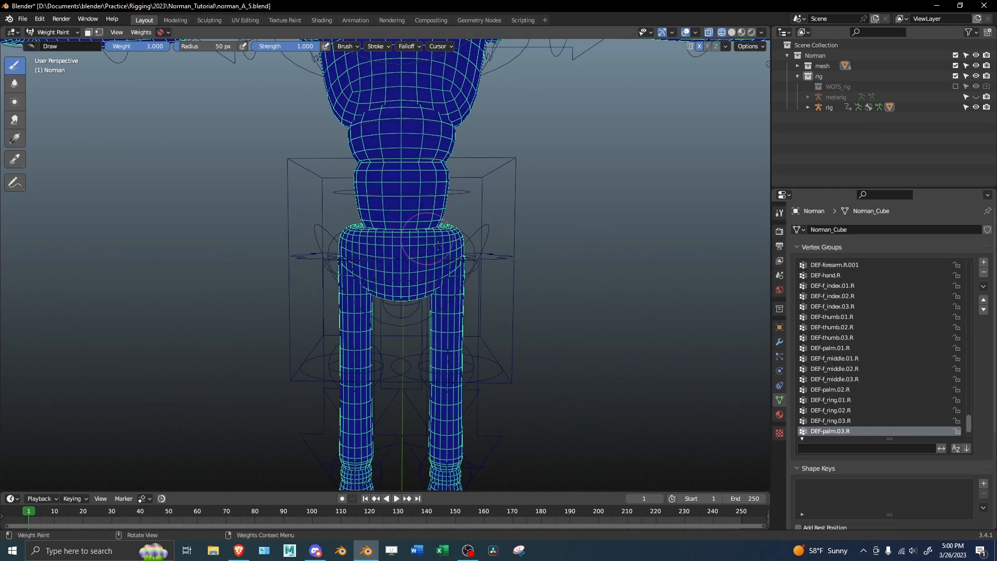
key("ctrl+Tab")
scroll(437, 247, "up", 3)
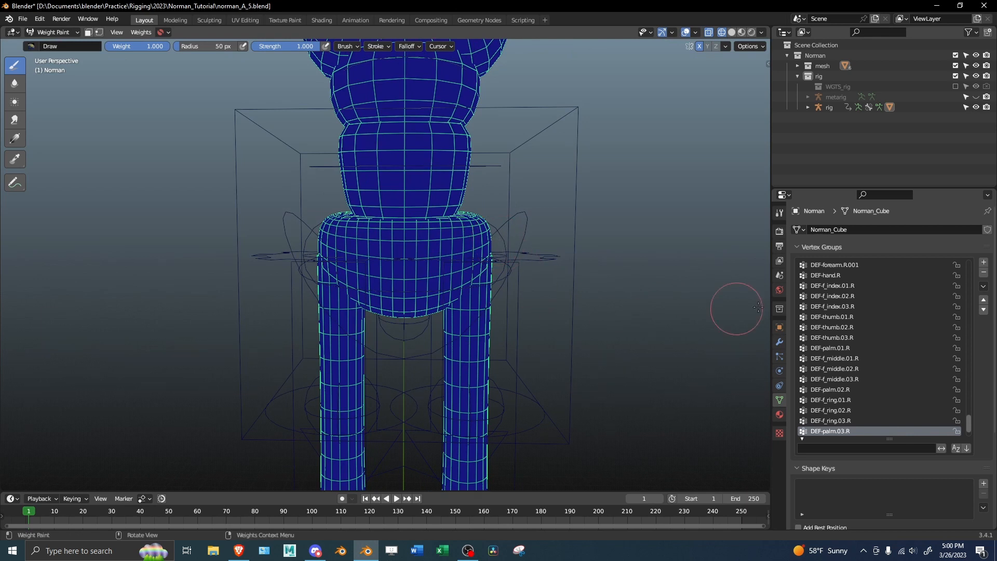
Browse up the vertex group list and activate DEF-thigh.L to inspect its weights around the hips.
scroll(846, 273, "up", 2)
left_click(846, 271)
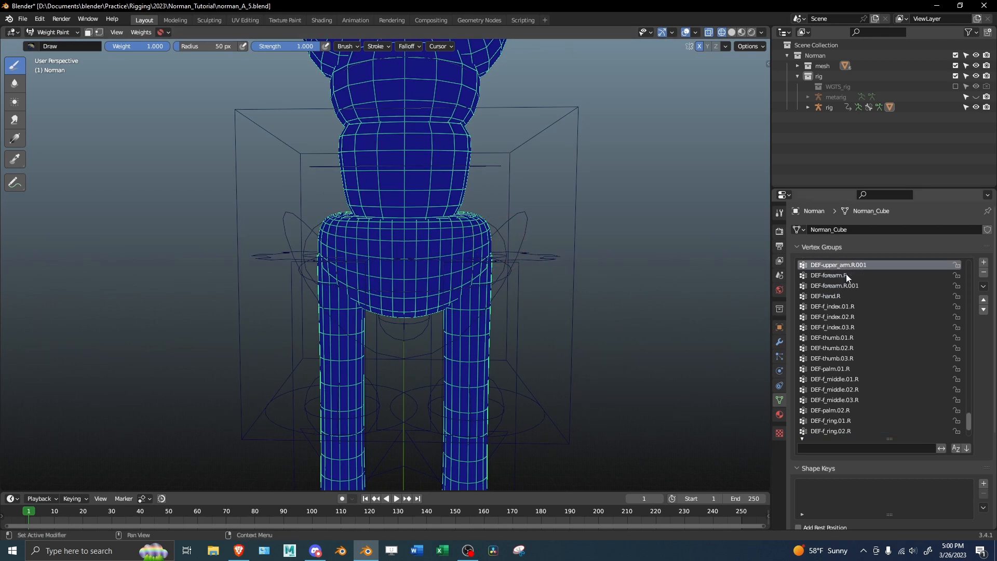
scroll(846, 273, "up", 10, "ctrl")
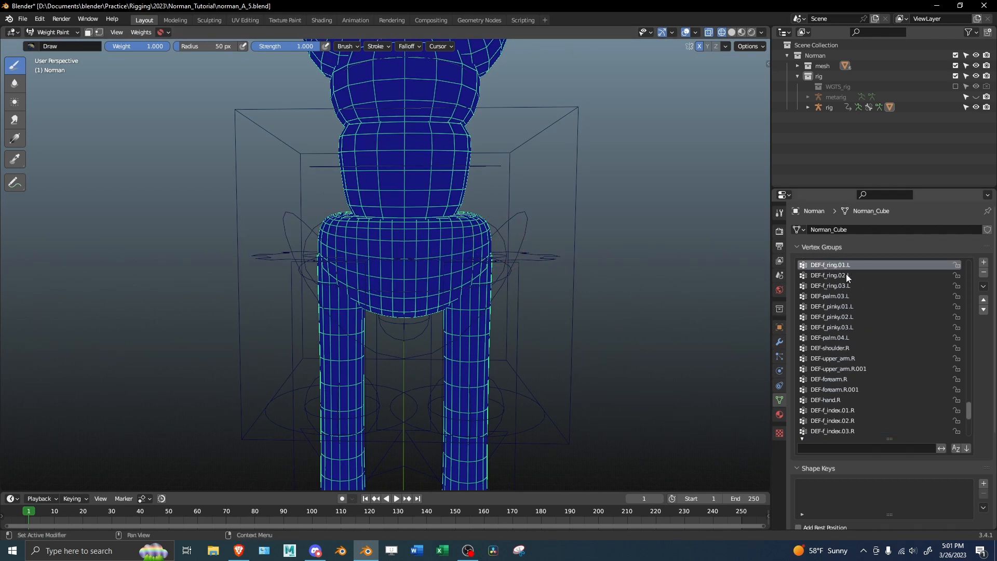
scroll(846, 273, "up", 15, "ctrl")
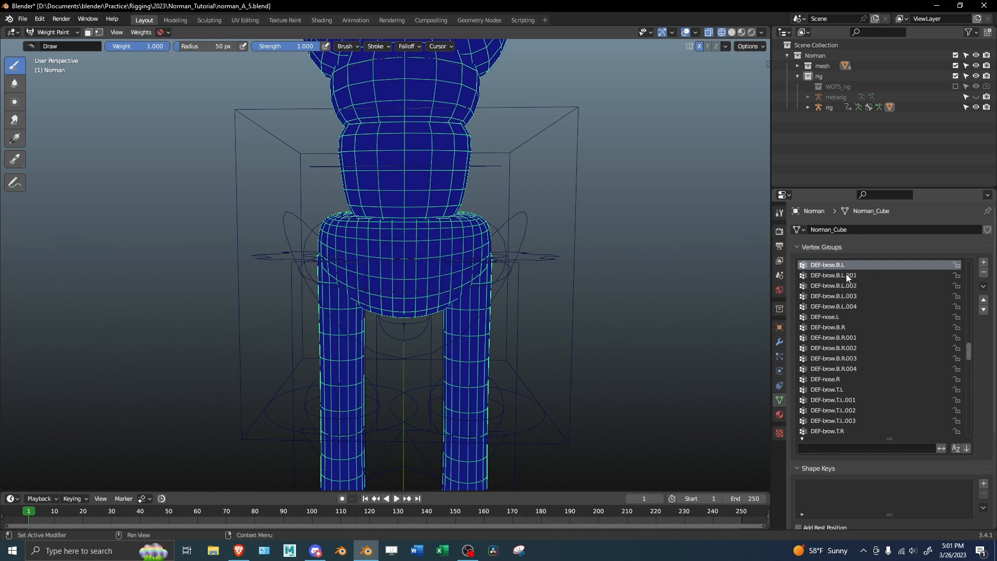
scroll(846, 275, "up", 15, "ctrl")
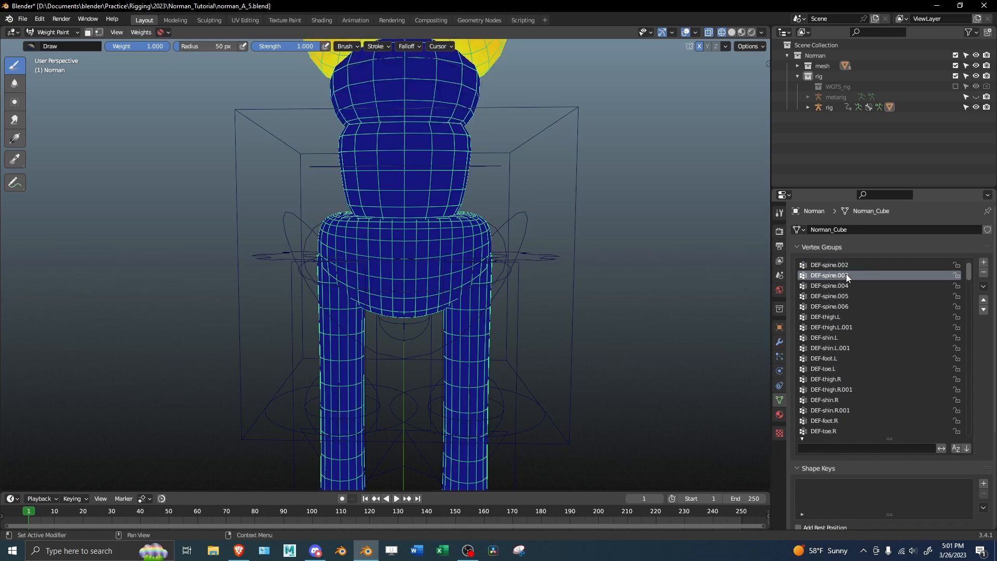
scroll(846, 273, "down", 4, "ctrl")
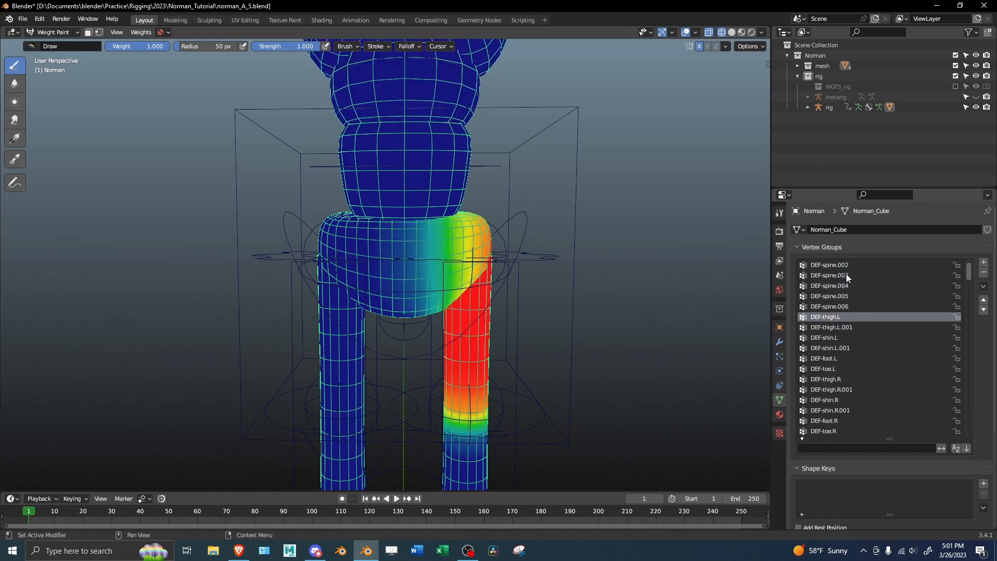
scroll(575, 273, "up", 2)
middle_click_drag(575, 272, 480, 209)
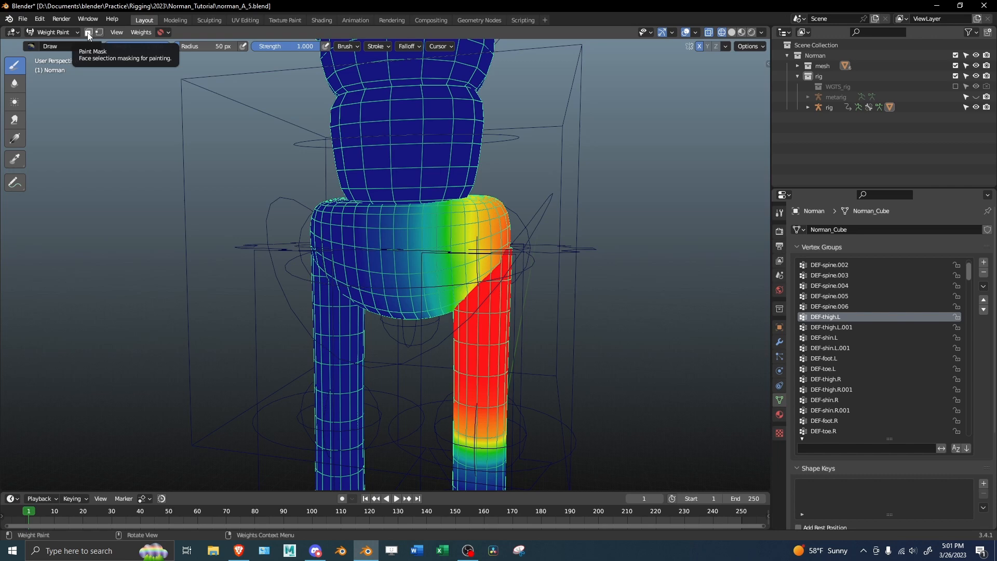
Enable face selection masking for painting and select all linked faces of the hip piece.
left_click(89, 35)
scroll(487, 245, "up", 2)
middle_click_drag(487, 244, 298, 241)
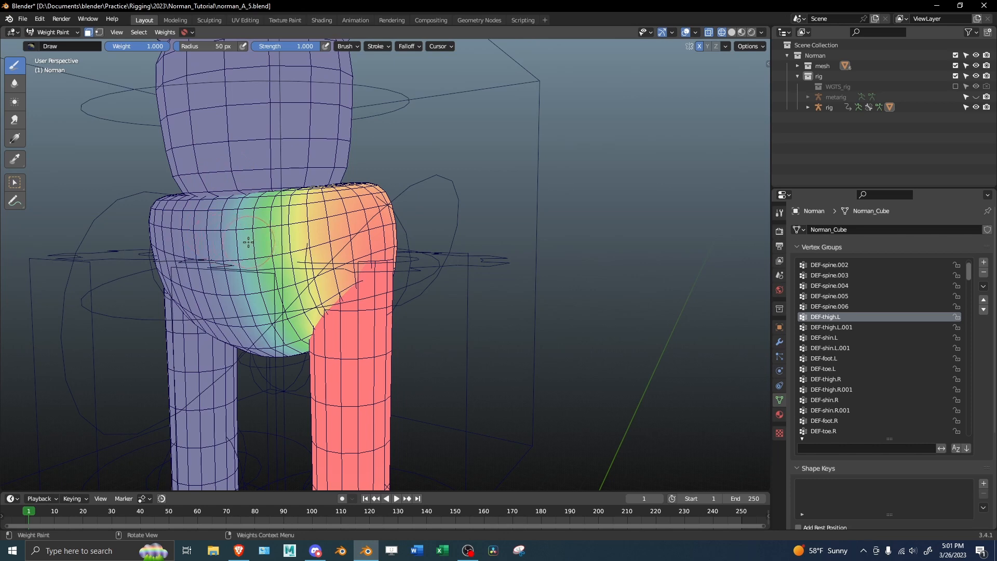
key("l")
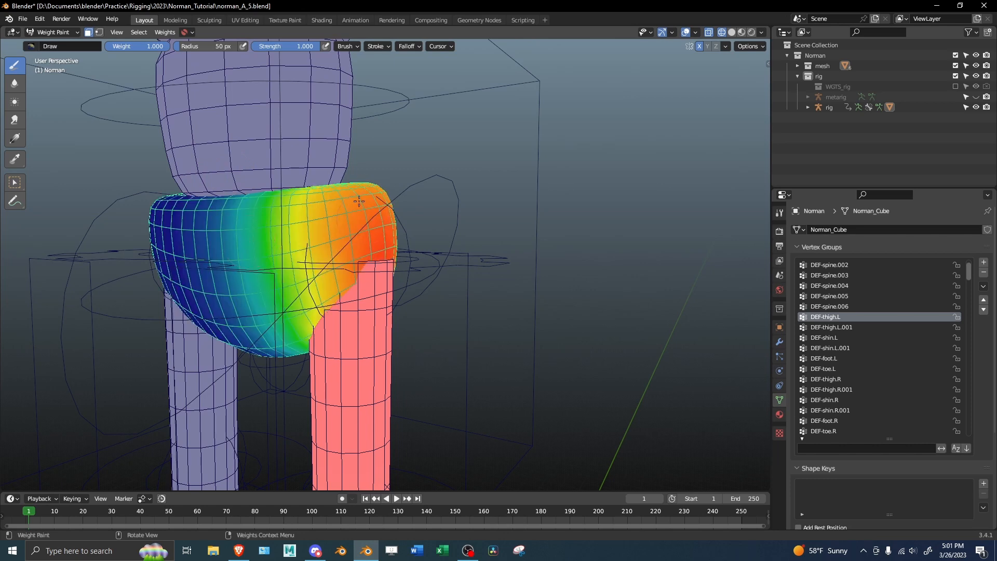
mouse_move(538, 232)
middle_mouse_down()
mouse_move(423, 234)
mouse_move(551, 235)
middle_mouse_up()
Set the brush weight to 0 and fill the masked hips with it in the DEF-thigh.L group.
right_click(472, 195)
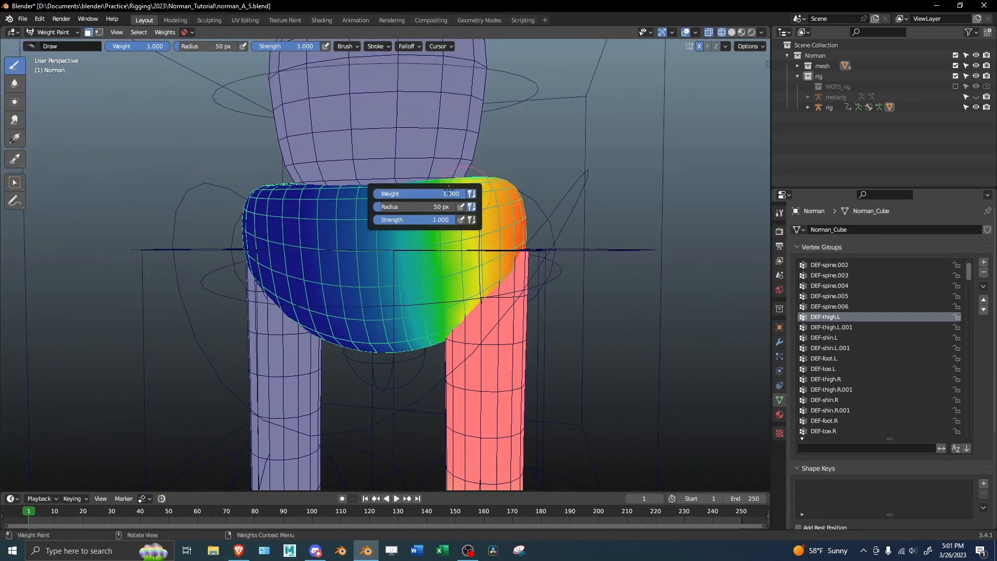
right_click(481, 202)
left_click_drag(457, 202, 311, 202)
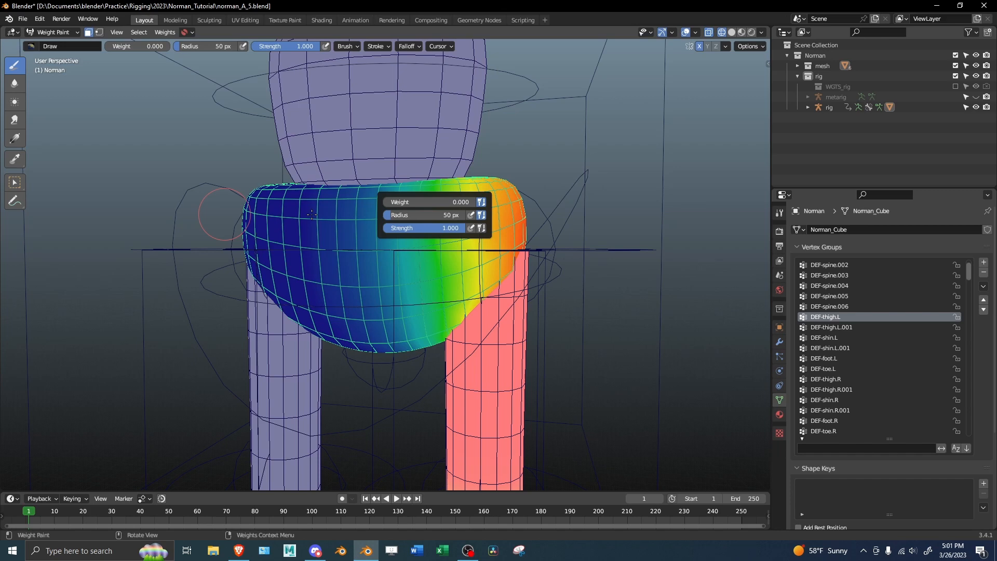
left_click(166, 32)
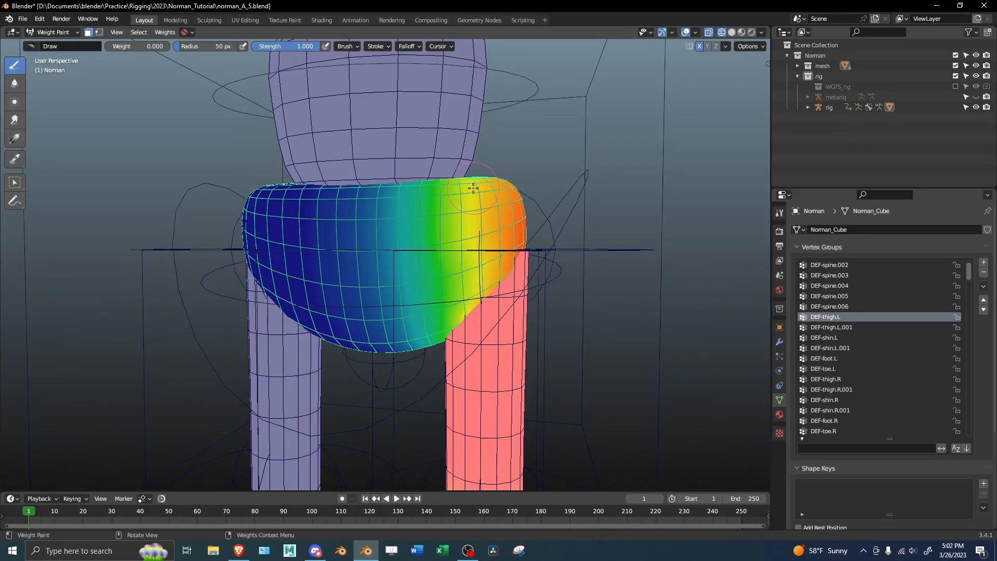
key("ctrl+x")
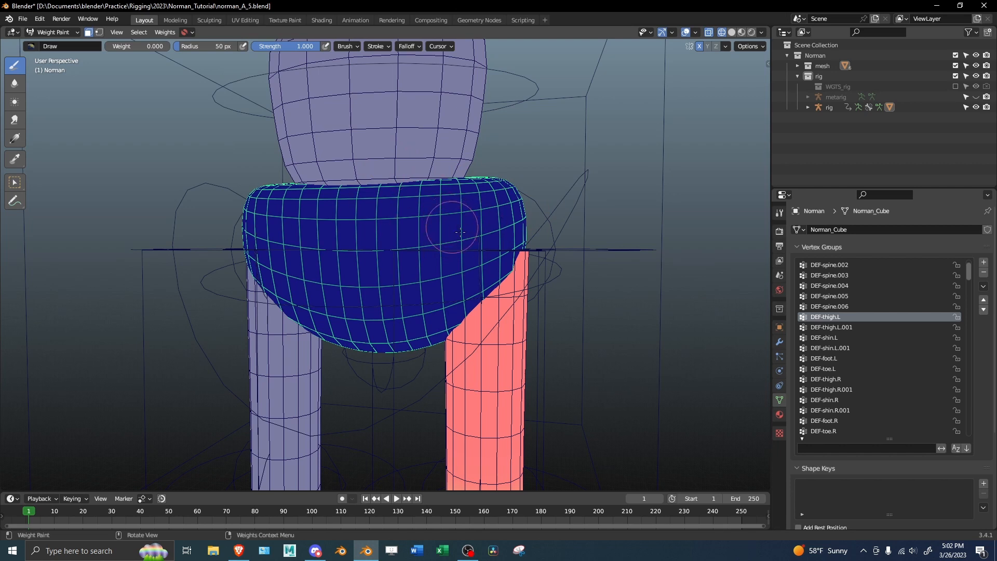
Activate the DEF-spine group, set the brush weight to 1, and fill the masked hips with that weight.
left_click(854, 329)
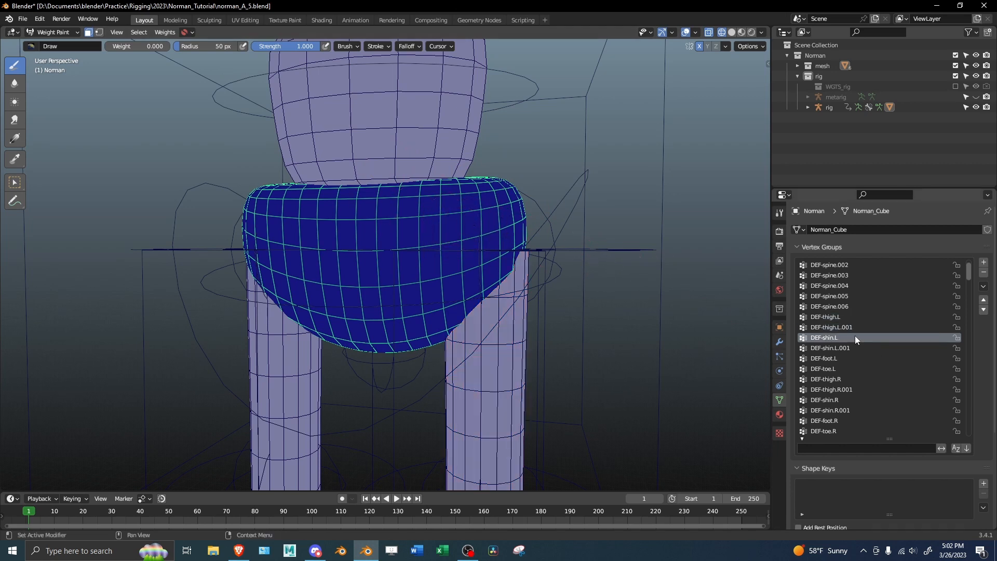
scroll(855, 336, "up", 8, "ctrl")
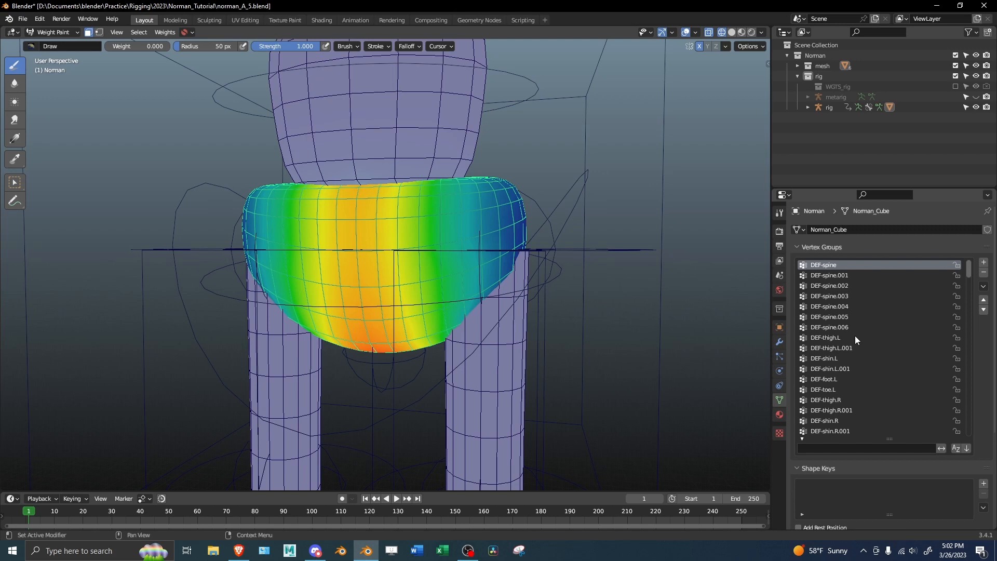
mouse_move(441, 179)
middle_mouse_down()
mouse_move(488, 183)
mouse_move(489, 217)
middle_mouse_up()
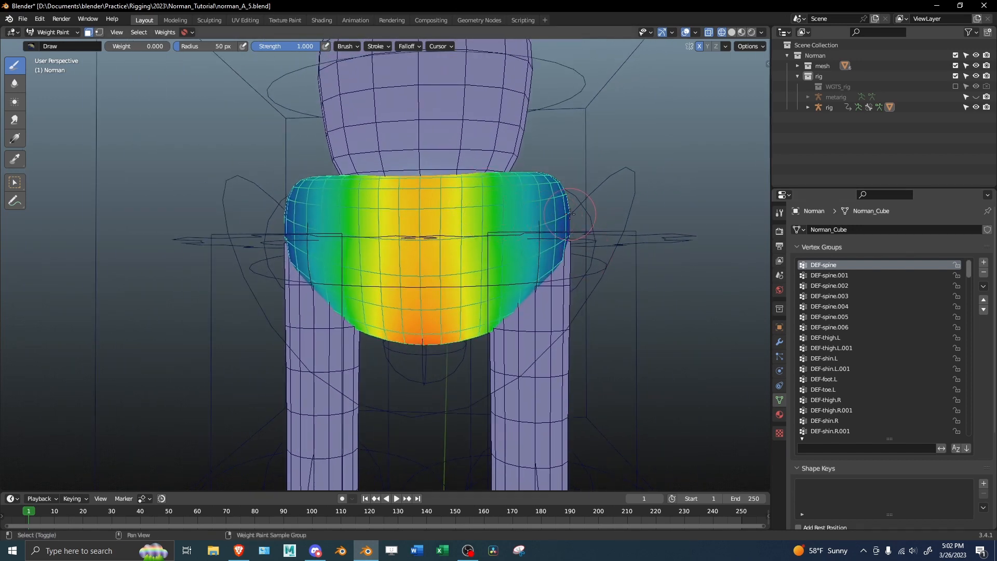
key("shift+k")
right_click(551, 214)
left_click_drag(551, 214, 748, 257)
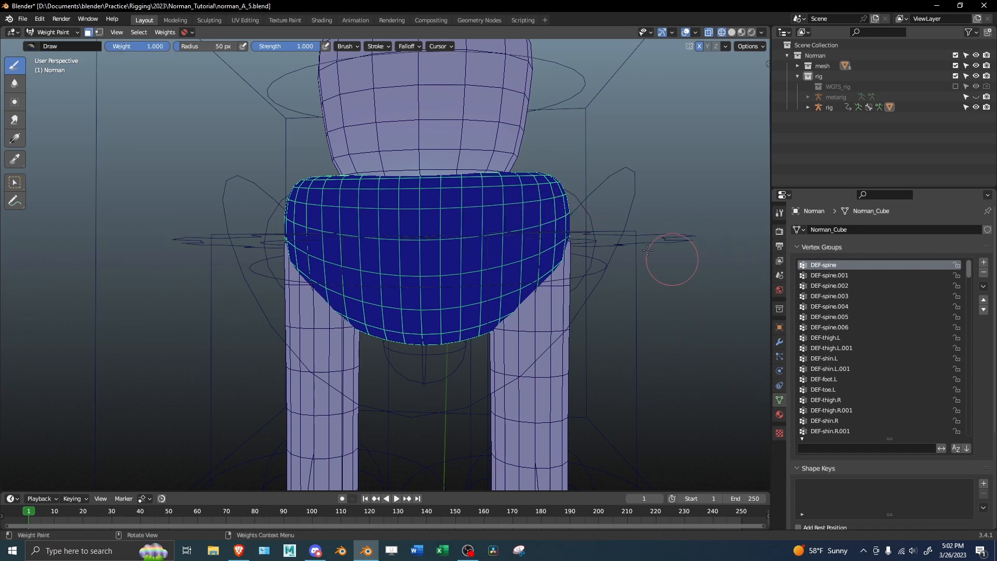
key("shift+k")
Go through the vertex groups from DEF-spine.001 down to DEF-thigh.R, checking each for leftover influence on the hips.
left_click(862, 276)
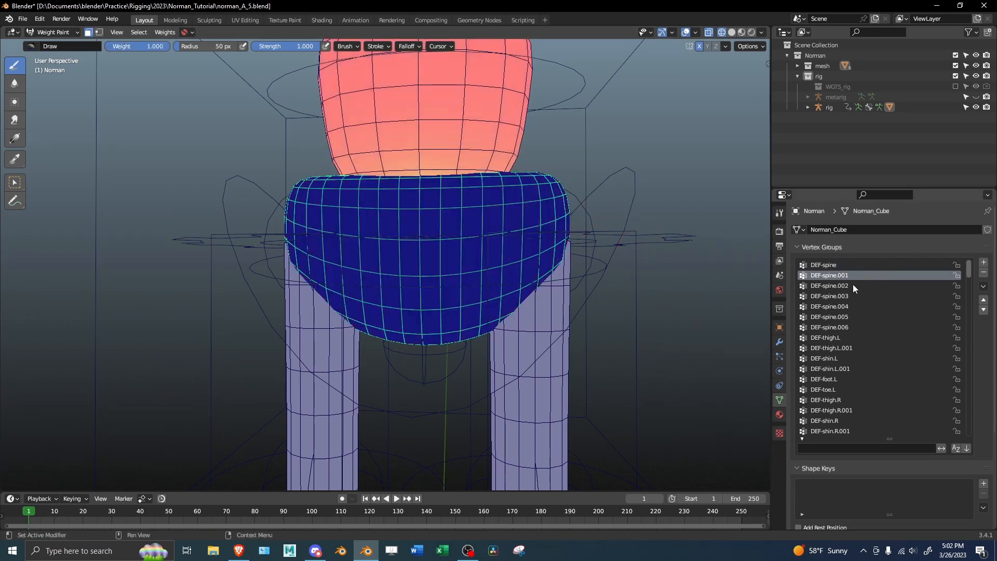
left_click(853, 285)
left_click(850, 296)
left_click(847, 306)
left_click(846, 317)
left_click(845, 327)
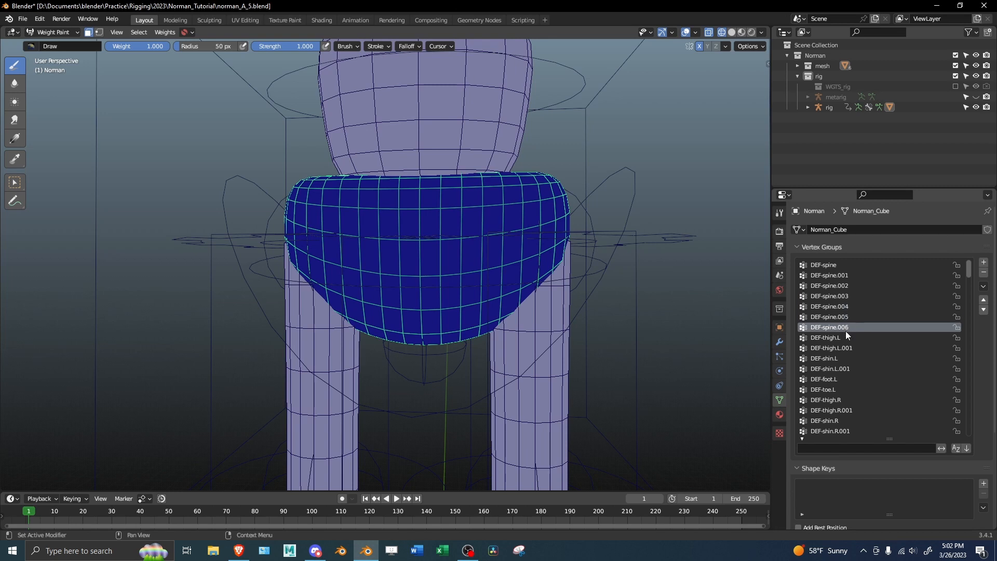
left_click(844, 338)
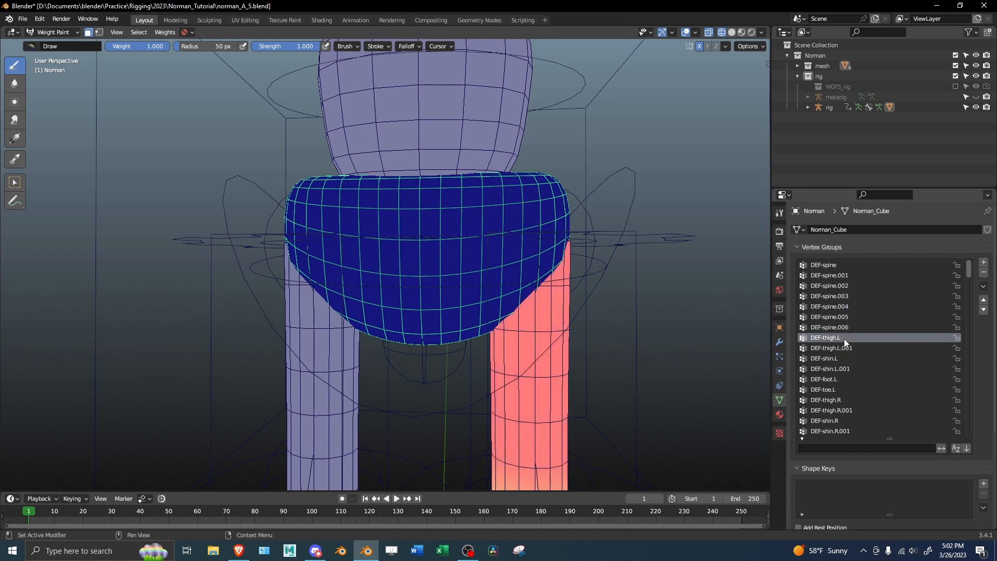
key("Down")
key("Down")
key("Down")
key("Down")
key("Down")
key("Down")
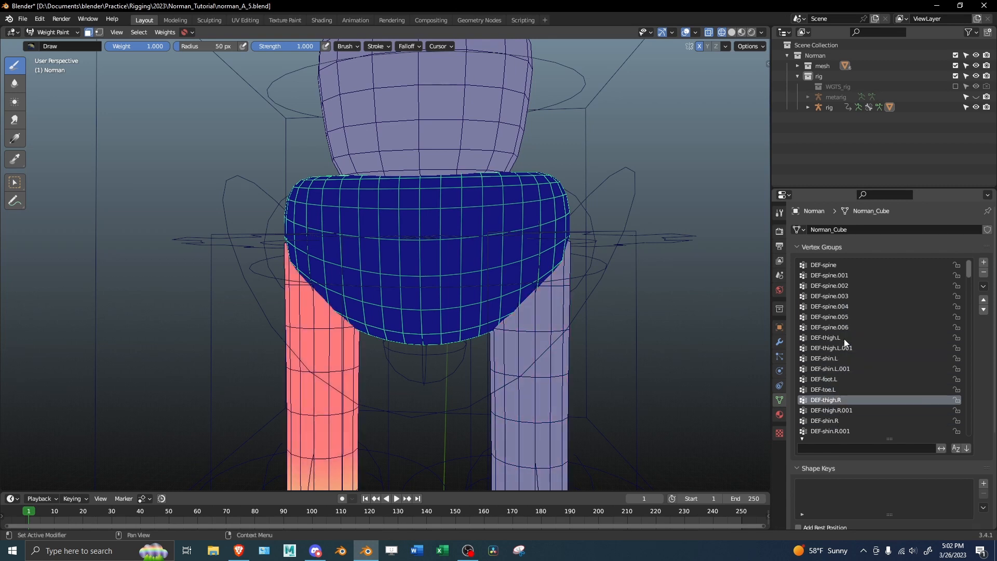
key("Up")
key("Down")
Put the rig in Pose Mode and test the leg deformation with the left foot IK control.
middle_click_drag(467, 224, 475, 255)
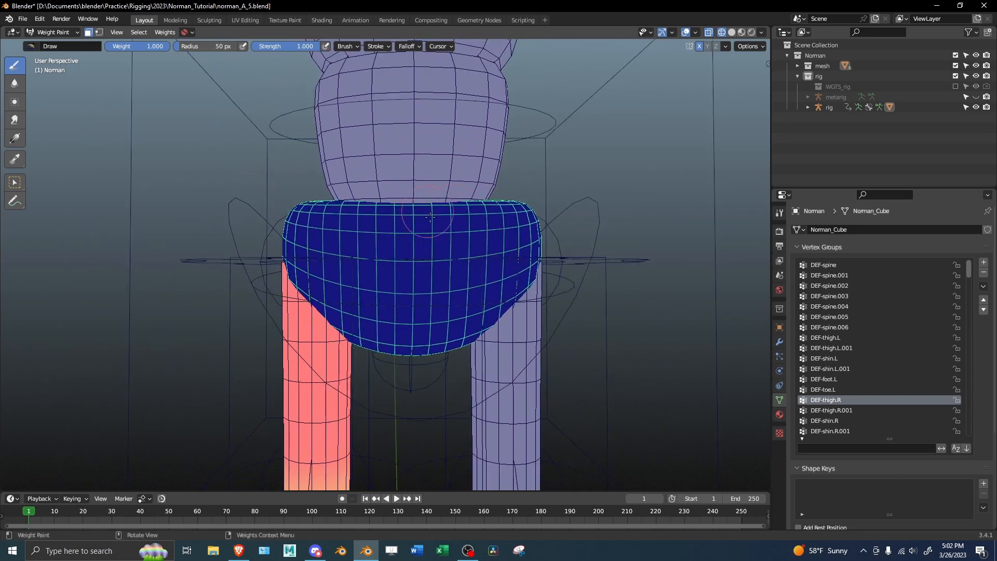
scroll(554, 283, "down", 2)
key("ctrl+Tab")
left_click(462, 288)
scroll(447, 290, "down", 3)
scroll(447, 289, "down", 1, "alt")
mouse_move(445, 290)
middle_mouse_down("shift")
mouse_move(453, 241)
mouse_move(416, 280)
middle_mouse_up("shift")
mouse_move(415, 280)
middle_mouse_down("shift")
mouse_move(335, 298)
mouse_move(377, 275)
middle_mouse_up("shift")
left_click(376, 411)
left_click(377, 411)
middle_click_drag(376, 411, 378, 394)
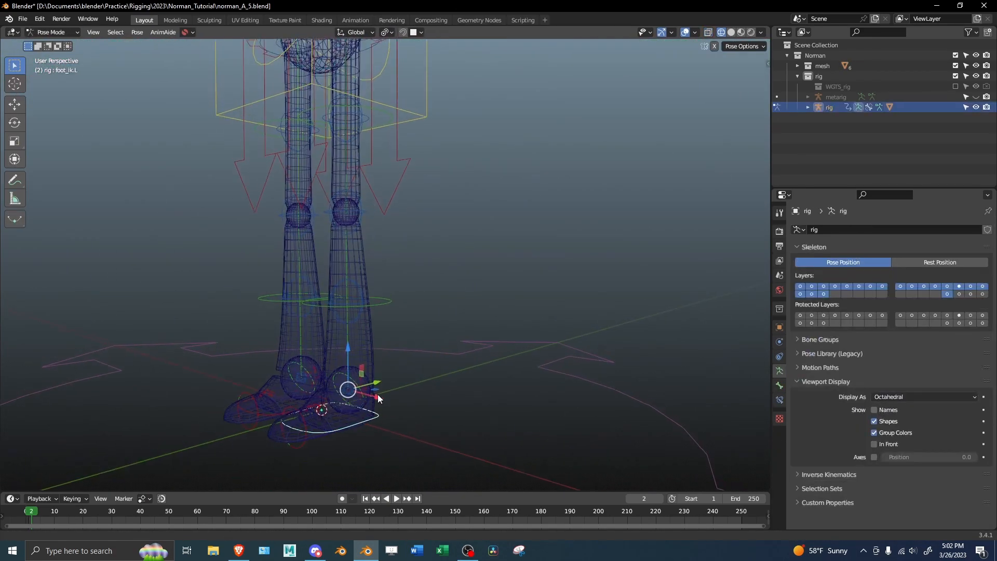
mouse_move(362, 339)
middle_mouse_down()
mouse_move(320, 320)
mouse_move(367, 359)
middle_mouse_up()
mouse_move(347, 407)
left_mouse_down()
mouse_move(155, 229)
mouse_move(152, 242)
left_mouse_up()
Check the body in solid shading and return the Norman mesh to Weight Paint mode with the hips framed.
key("shift+z")
middle_click_drag(305, 163, 321, 215, "shift")
mouse_move(321, 215)
middle_mouse_down()
mouse_move(385, 240)
mouse_move(266, 211)
mouse_move(409, 132)
middle_mouse_up()
middle_click_drag(434, 185, 500, 190)
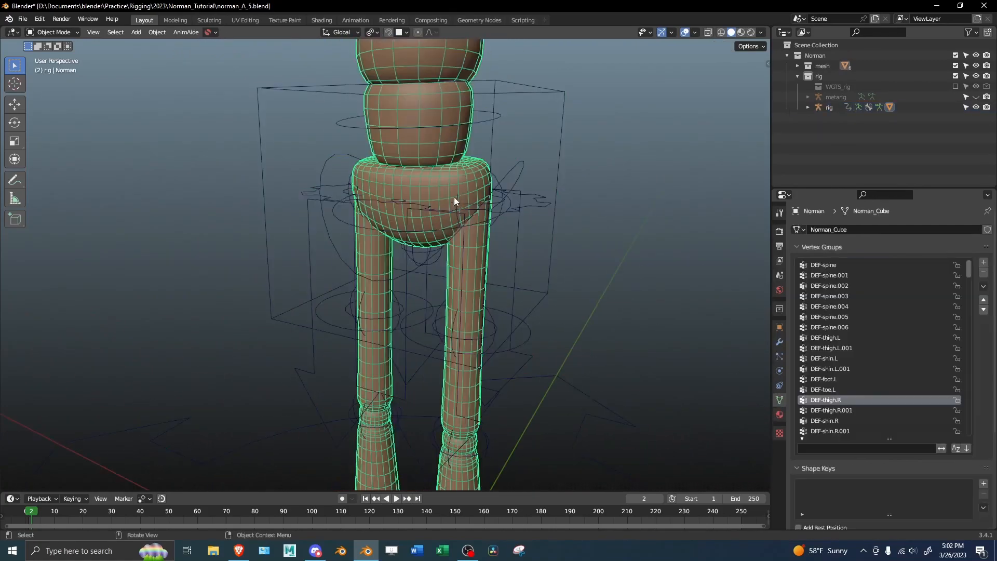
key("ctrl+Tab")
left_click(400, 168)
mouse_move(400, 168)
middle_mouse_down("shift")
mouse_move(376, 222)
mouse_move(411, 224)
middle_mouse_up("shift")
middle_click_drag(410, 224, 483, 234, "ctrl")
mouse_move(483, 234)
middle_mouse_down("shift")
mouse_move(569, 214)
mouse_move(518, 243)
mouse_move(566, 223)
mouse_move(538, 273)
middle_mouse_up("shift")
Clear the face selection, activate the Draw brush, and select the linked hip faces.
key("a")
key("a")
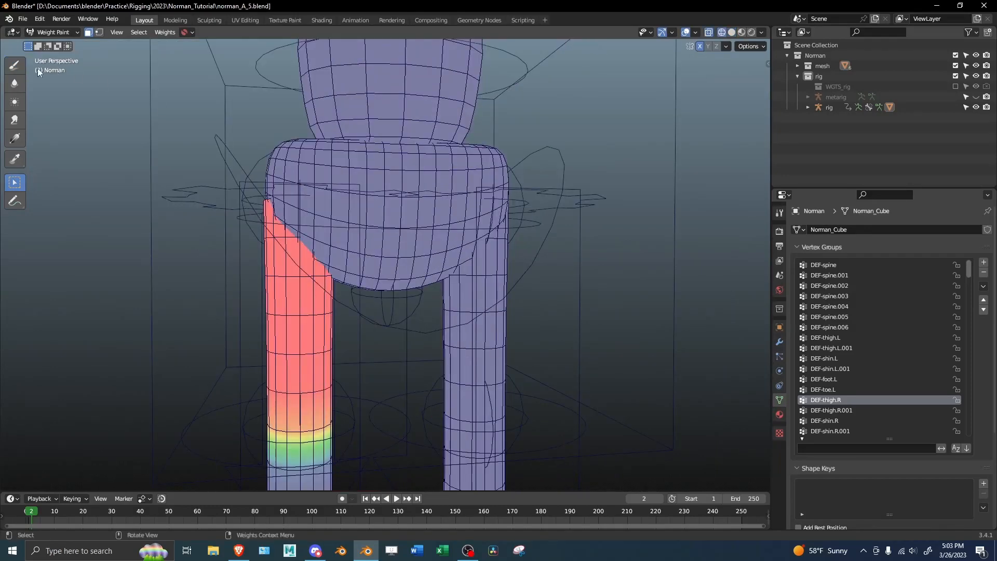
left_click(14, 65)
mouse_move(395, 311)
middle_mouse_down()
mouse_move(421, 249)
mouse_move(415, 389)
middle_mouse_up()
key("l")
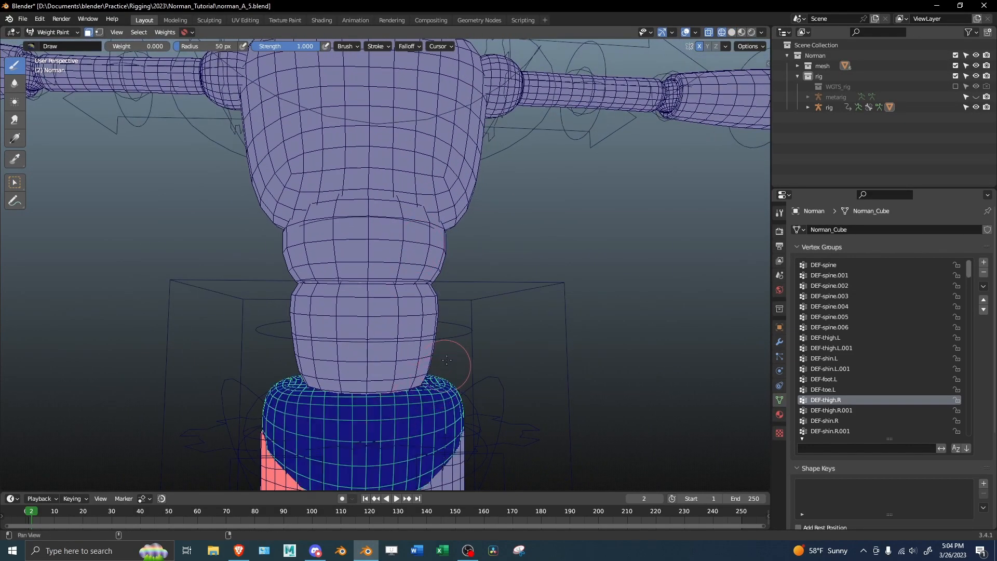
Activate the DEF-spine vertex group and check its weights on the hips in wireframe shading.
mouse_move(452, 358)
middle_mouse_down("shift")
mouse_move(497, 271)
mouse_move(475, 279)
mouse_move(580, 236)
mouse_move(639, 267)
middle_mouse_up("shift")
left_click(846, 266)
scroll(527, 293, "up", 3)
key("z")
key("alt+z")
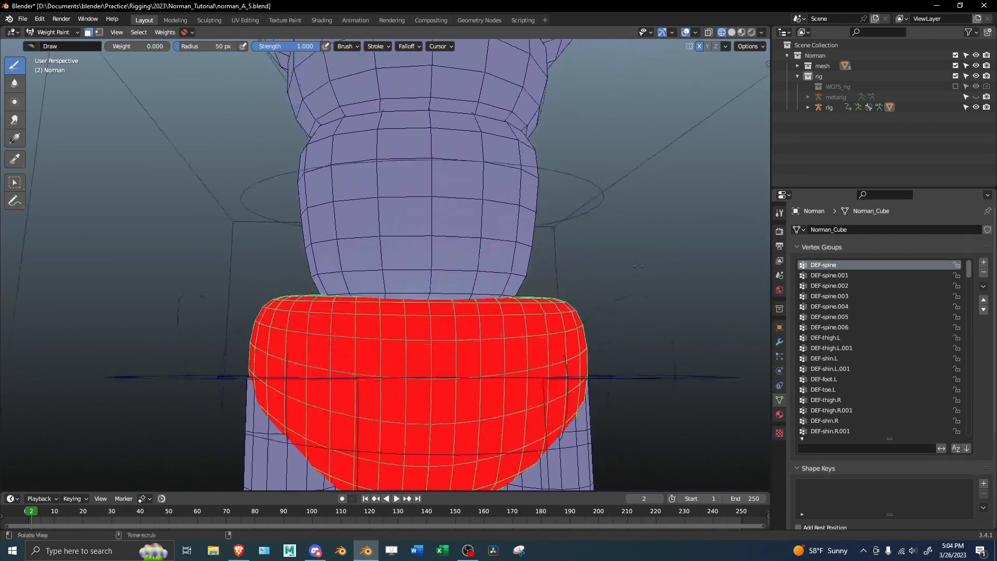
Mask the linked waist piece above the hips and fill it with weight 1 in the DEF-spine.001 group.
left_click(862, 276)
middle_click_drag(608, 223, 553, 231)
key("alt+a")
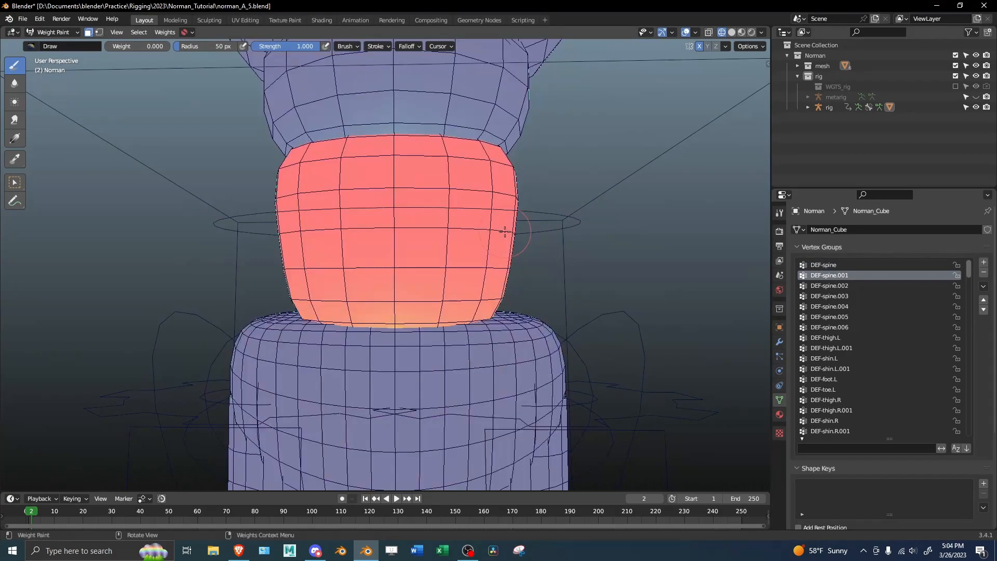
key("l")
mouse_move(434, 228)
middle_mouse_down()
mouse_move(584, 231)
mouse_move(441, 232)
middle_mouse_up()
right_click(441, 232)
left_click_drag(417, 233, 506, 233)
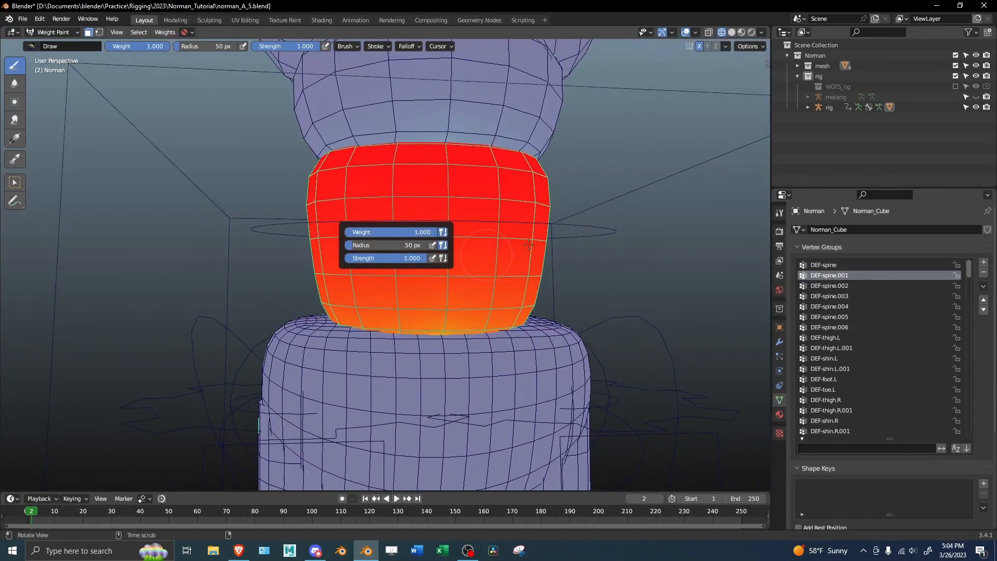
middle_click_drag(620, 272, 696, 287)
key("shift+k")
Mask only the abdomen piece below the chest and fill it with full weight in the DEF-spine.002 group.
key("alt+a")
key("l")
middle_click_drag(446, 160, 441, 180)
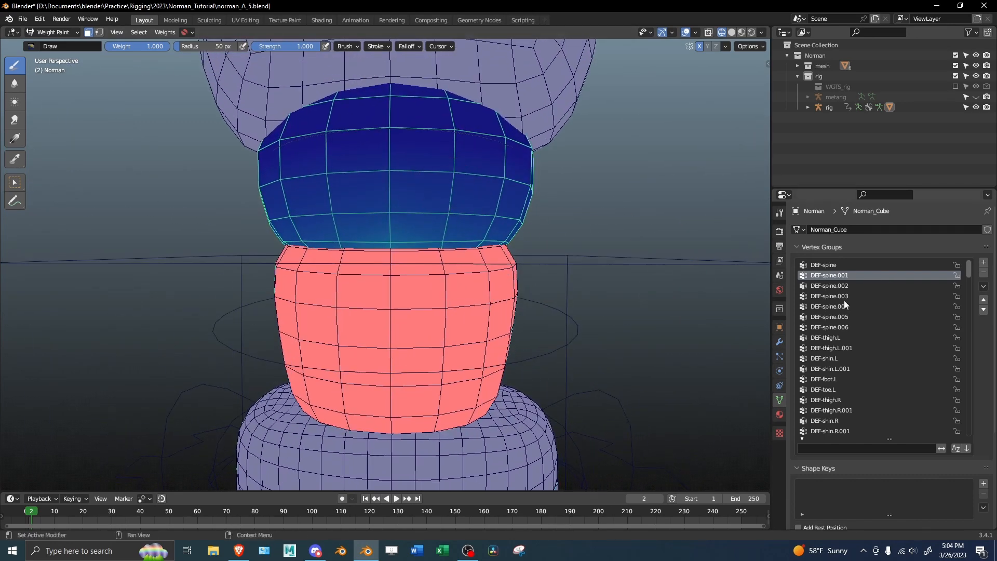
left_click(843, 287)
key("shift+k")
middle_click_drag(532, 227, 539, 405, "shift")
Mask the linked chest faces and inspect their weights in the DEF-spine.003 and DEF-spine.002 groups.
scroll(519, 312, "down", 1)
key("alt+a")
key("l")
left_click(831, 296)
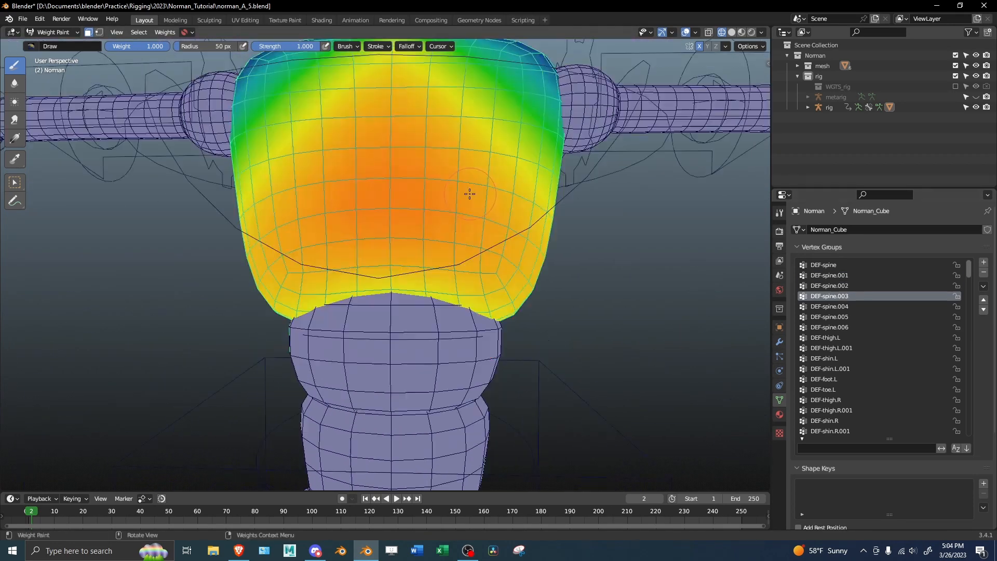
scroll(463, 202, "down", 1)
left_click(846, 286)
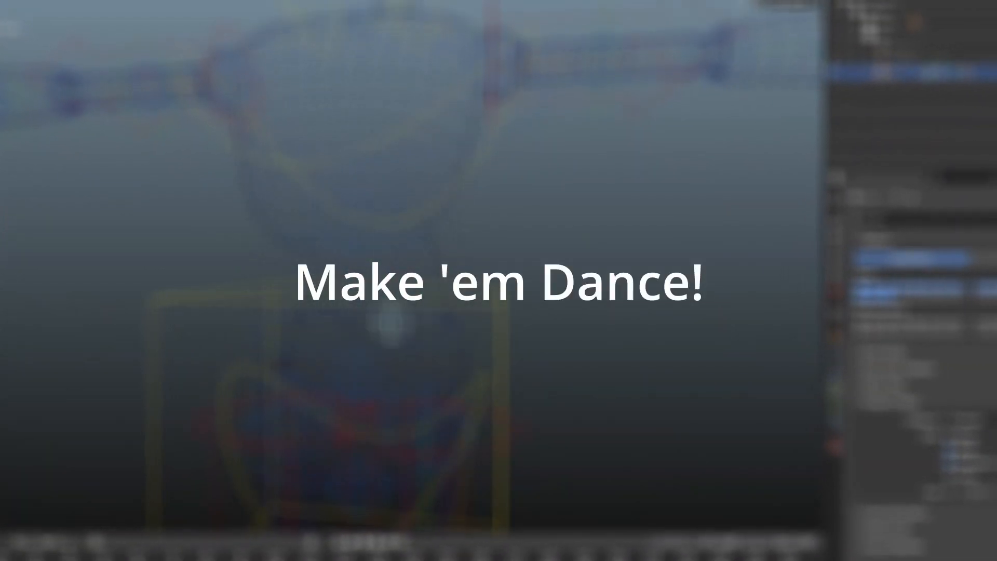
Test-move the tweak_spine.002 control in Pose Mode to check the abdomen deformation, cancelling each move.
key("g")
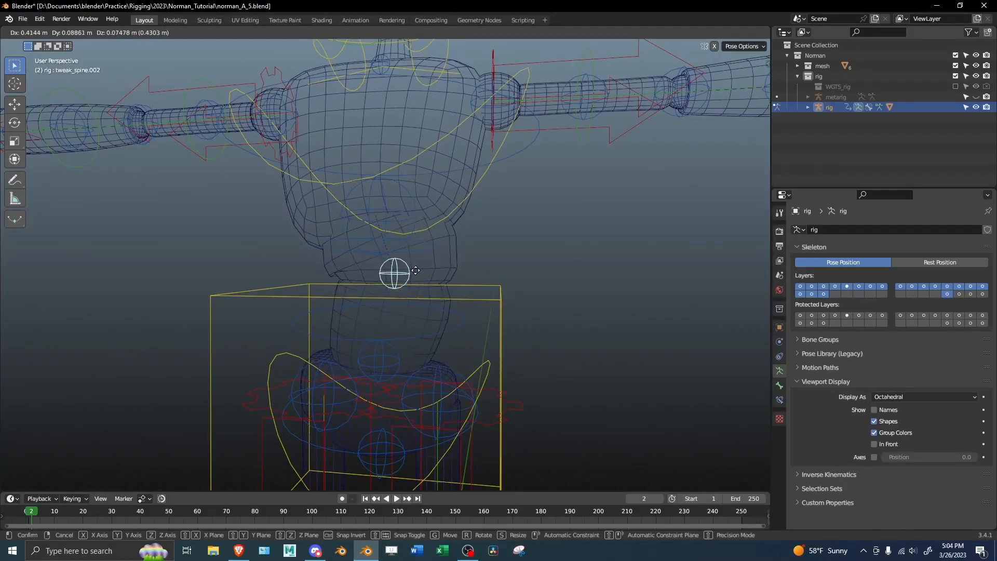
right_click(448, 271)
scroll(455, 272, "down", 4)
key("g")
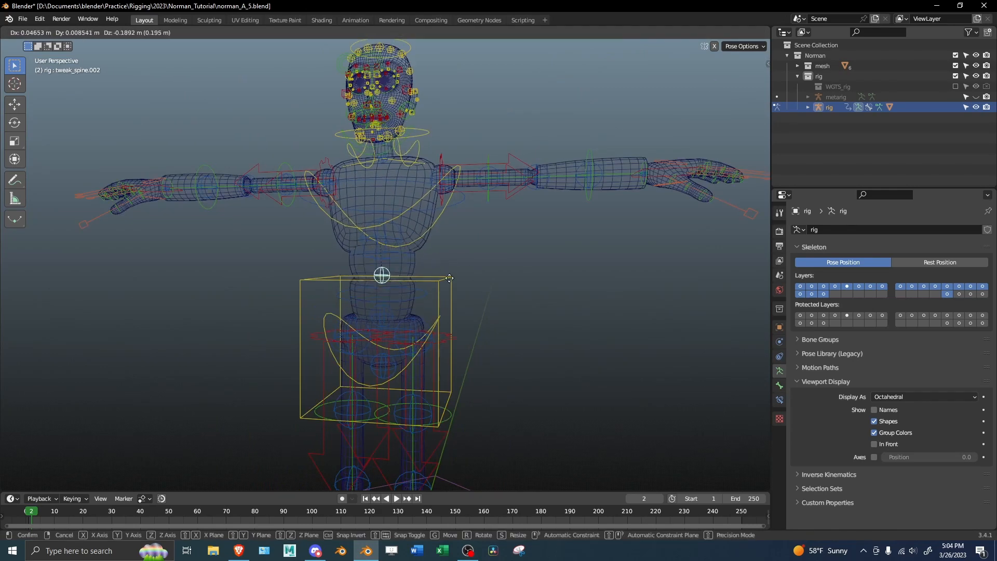
right_click(459, 268)
Select the tweak_spine.003 control, test-move it to check the chest deformation, and cancel the move.
middle_click_drag(396, 209, 414, 214)
scroll(415, 214, "up", 3)
left_click(415, 217)
key("g")
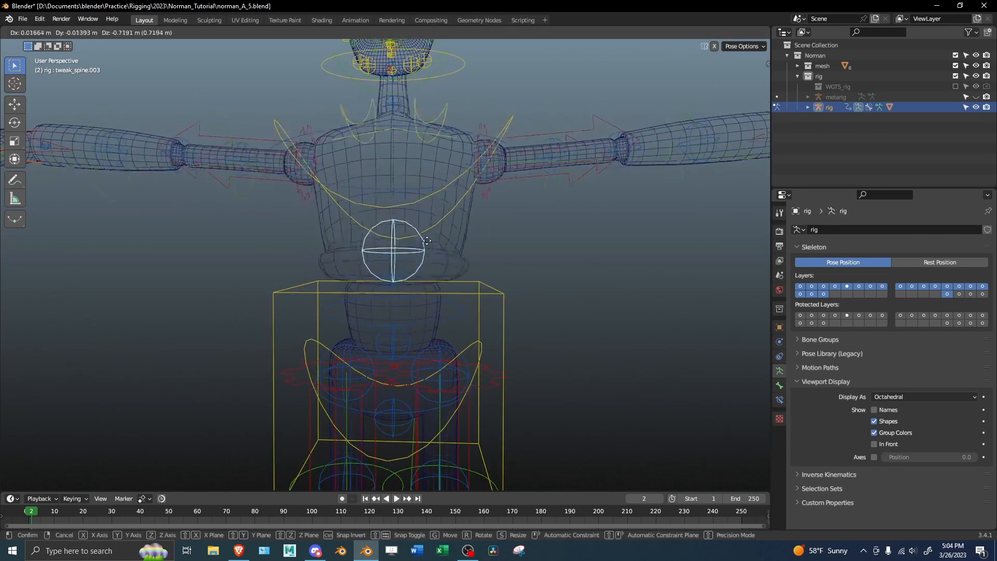
right_click(427, 204)
scroll(444, 182, "up", 2)
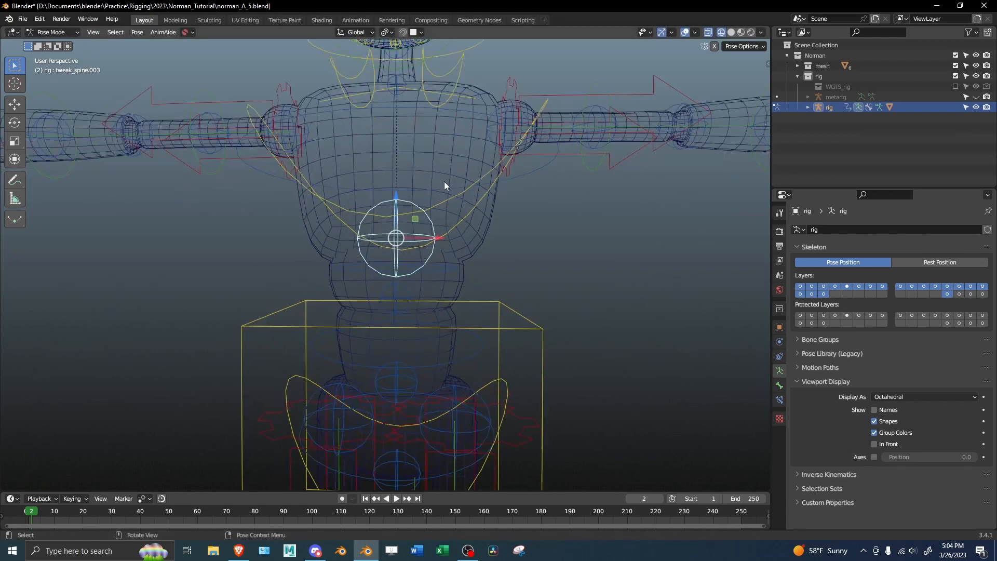
Test-move the waist control to check the torso deformation, cancel the move, and return the rig to Object Mode.
left_click(405, 298)
key("g")
right_click(440, 290)
middle_click_drag(408, 99, 403, 174, "shift")
mouse_move(402, 174)
middle_mouse_down()
mouse_move(389, 190)
mouse_move(413, 182)
mouse_move(402, 176)
mouse_move(453, 216)
mouse_move(438, 210)
mouse_move(396, 251)
middle_mouse_up()
key("ctrl+Tab")
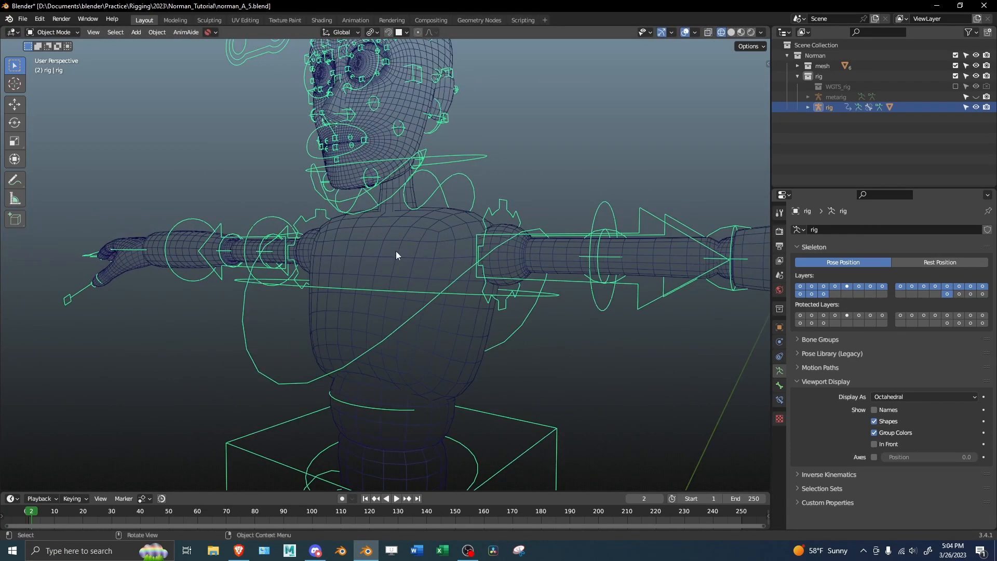
Examine how the rig controls line up with the chest, shoulders and neck, using the see-through display.
scroll(387, 248, "up", 3)
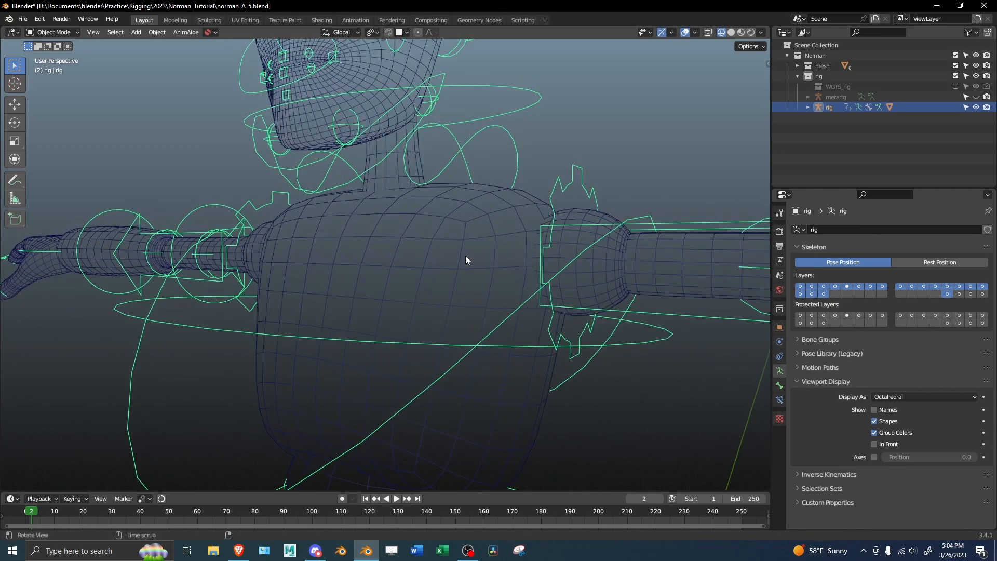
key("alt+z")
left_click_drag(465, 255, 442, 246, "alt")
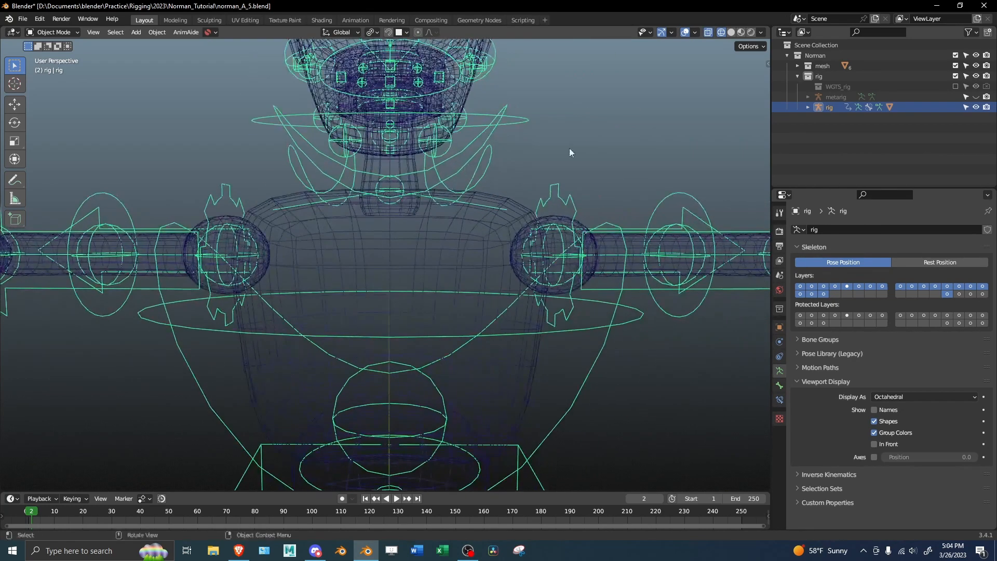
left_click(710, 35)
left_click(711, 35)
scroll(438, 240, "down", 1)
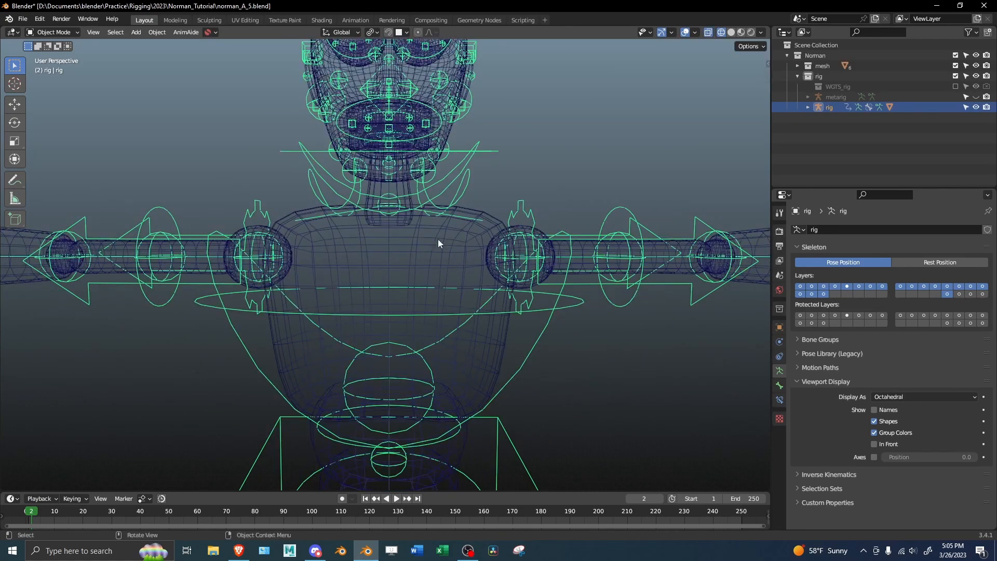
left_click_drag(438, 240, 312, 237, "alt")
left_click_drag(403, 353, 410, 288, "alt+shift")
Return to weight painting the Norman mesh, clear the chest mask, and mask only the linked neck faces.
key("ctrl+Tab")
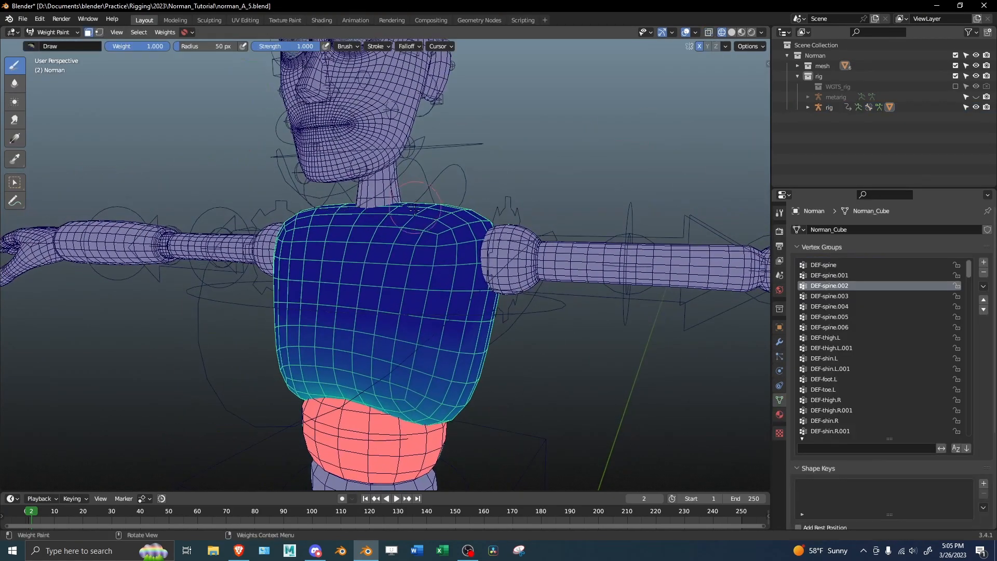
scroll(420, 205, "up", 3)
key("alt+a")
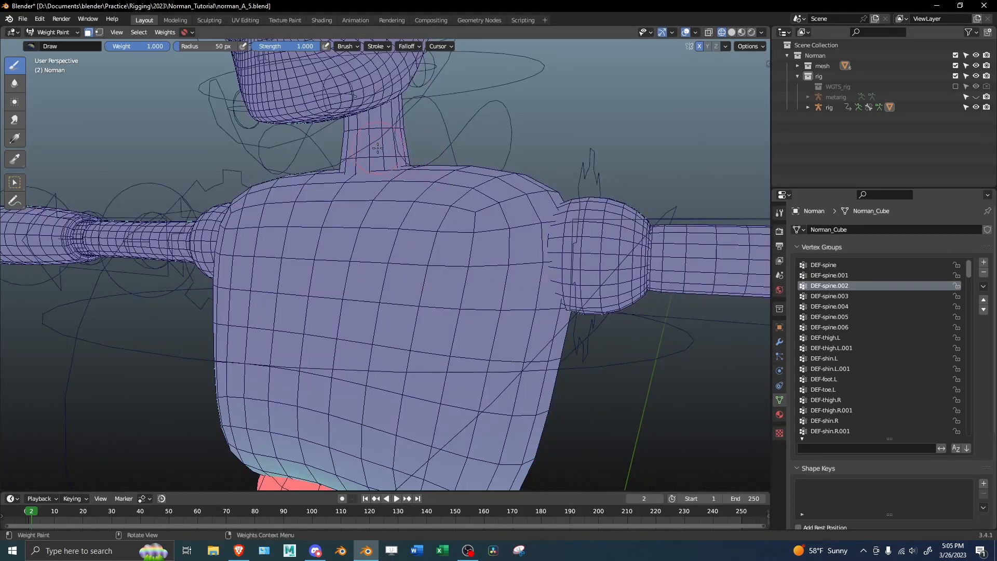
key("l")
Compare the neck's weights across the DEF-spine.003, DEF-spine.004, DEF-spine.005 and DEF-spine.006 groups.
left_click_drag(385, 156, 265, 180, "alt")
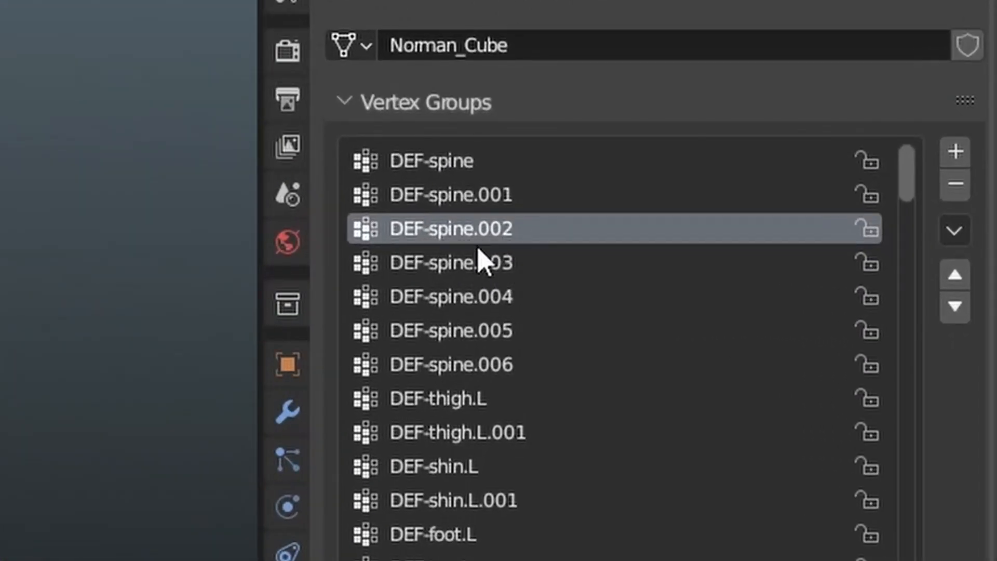
scroll(478, 233, "down", 2, "ctrl")
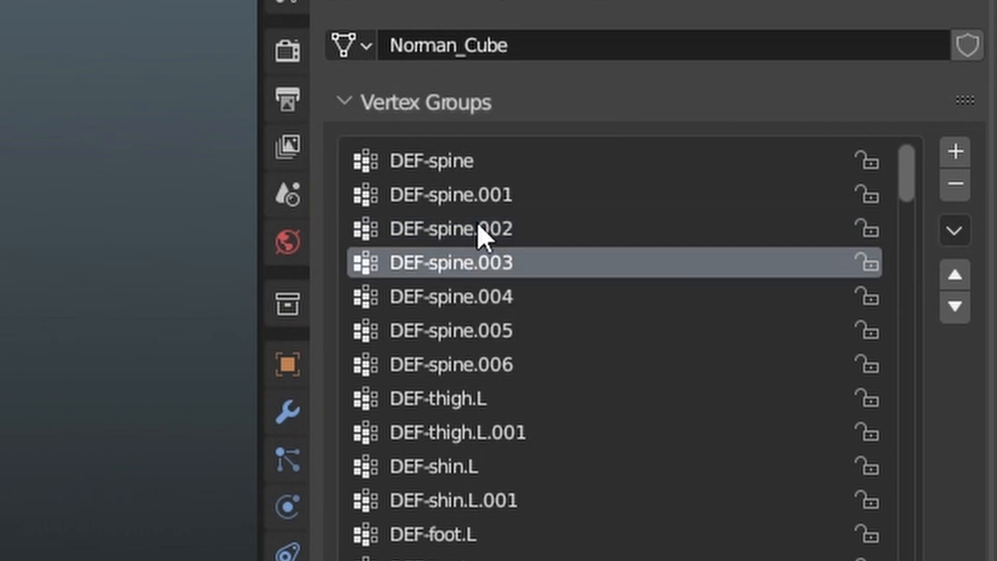
scroll(840, 287, "down", 1, "ctrl")
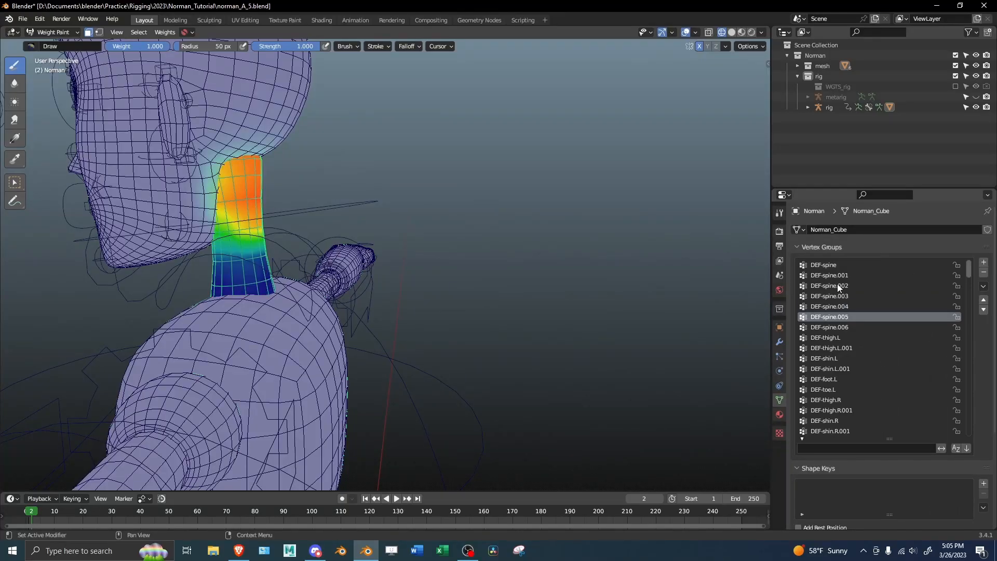
scroll(840, 287, "down", 1, "ctrl")
scroll(840, 288, "up", 1, "ctrl")
middle_click_drag(551, 270, 431, 265)
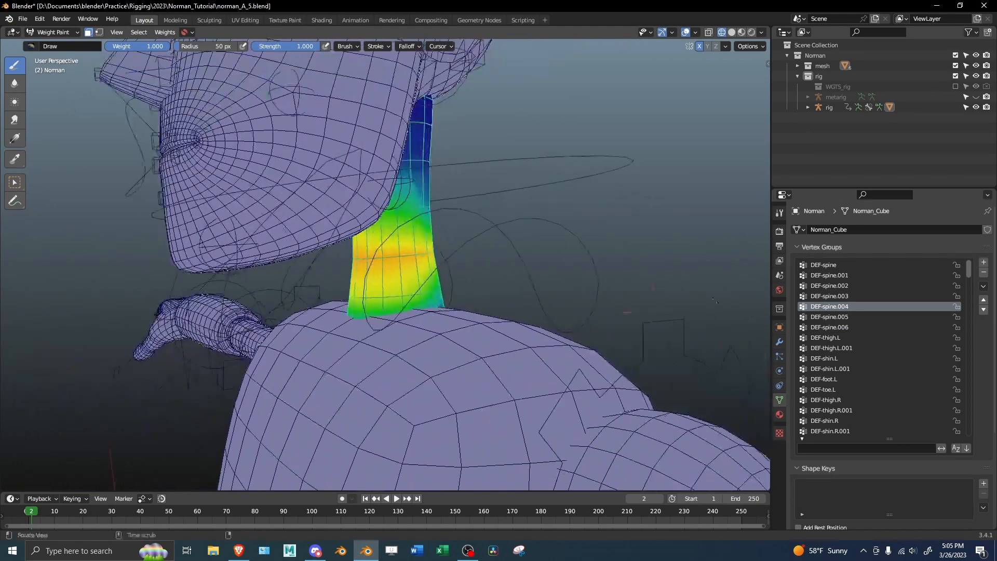
scroll(861, 317, "down", 1, "ctrl")
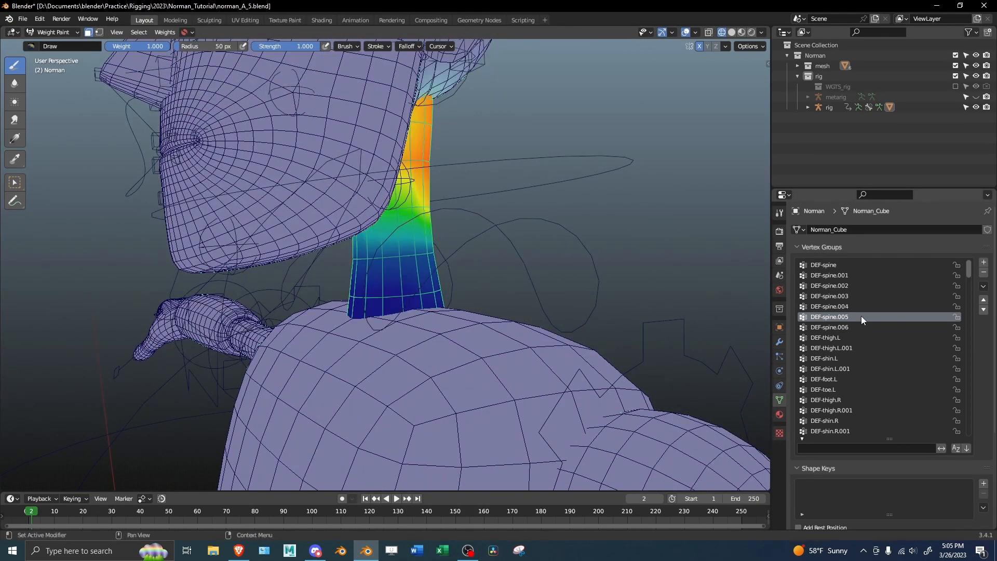
scroll(860, 306, "up", 1, "ctrl")
Make DEF-spine.003 the active group and hide all unmasked faces, isolating the neck in the right orthographic view.
left_click(858, 296)
middle_click_drag(392, 276, 362, 226)
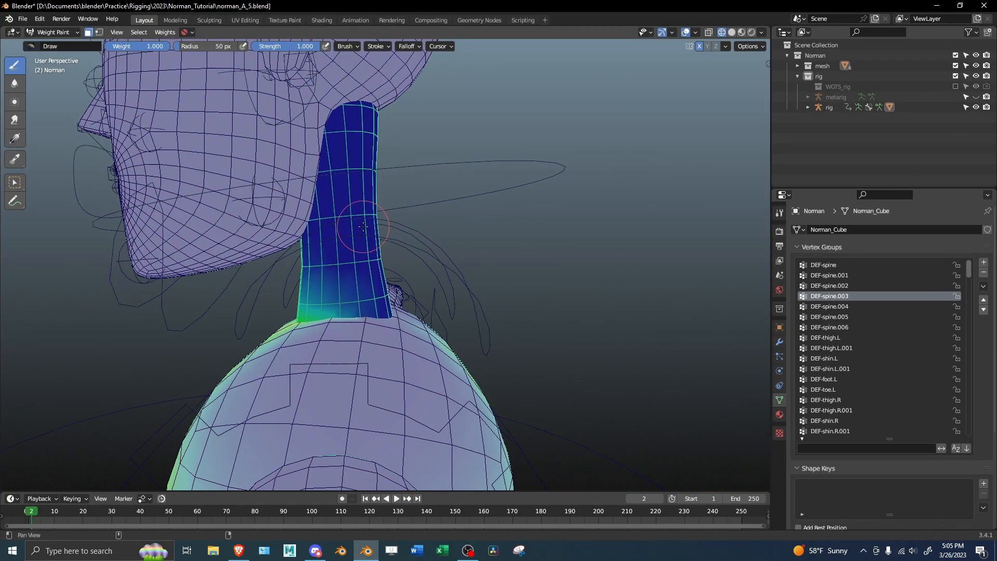
key("shift+h")
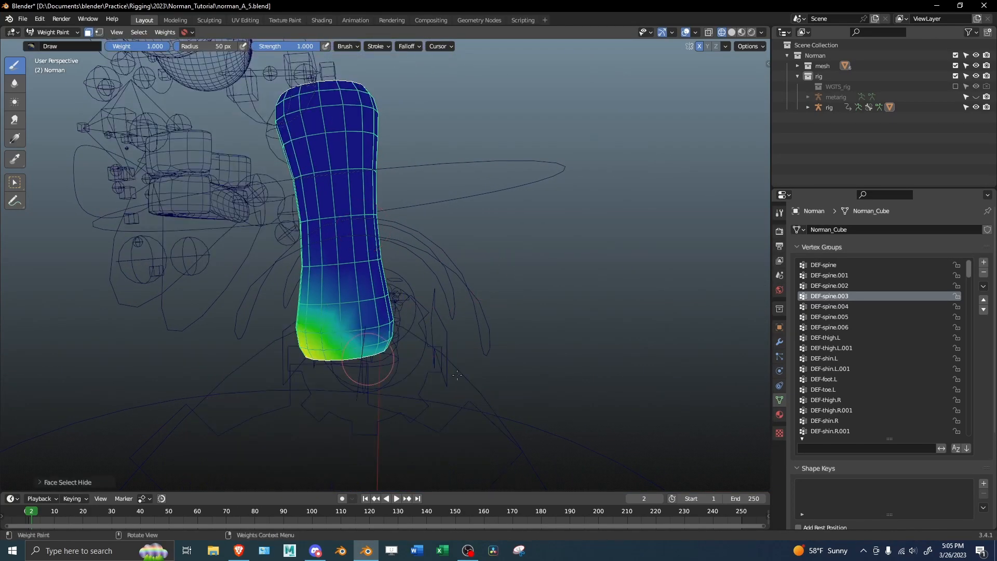
key("KP_3")
scroll(244, 294, "up", 2)
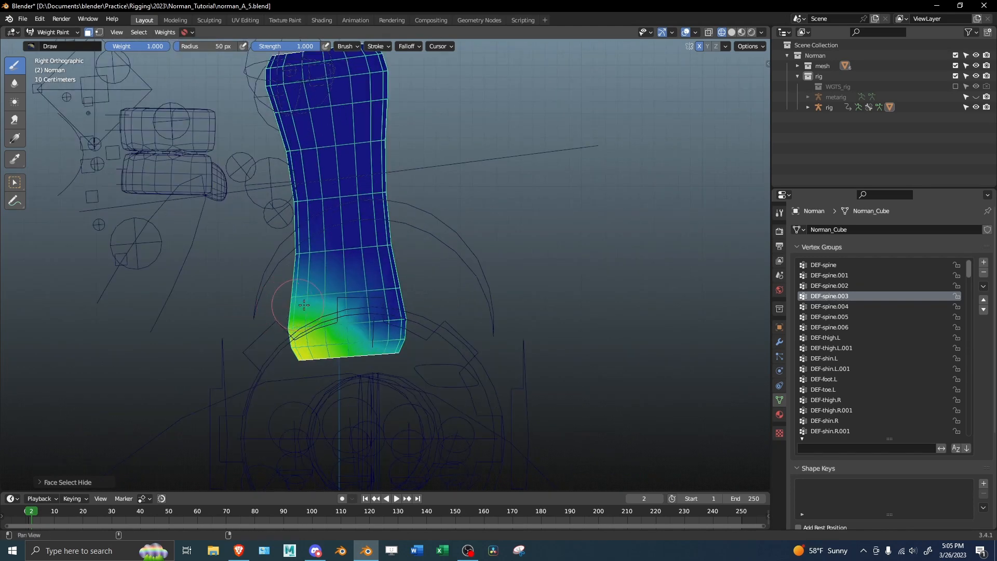
middle_click_drag(364, 323, 382, 251, "shift")
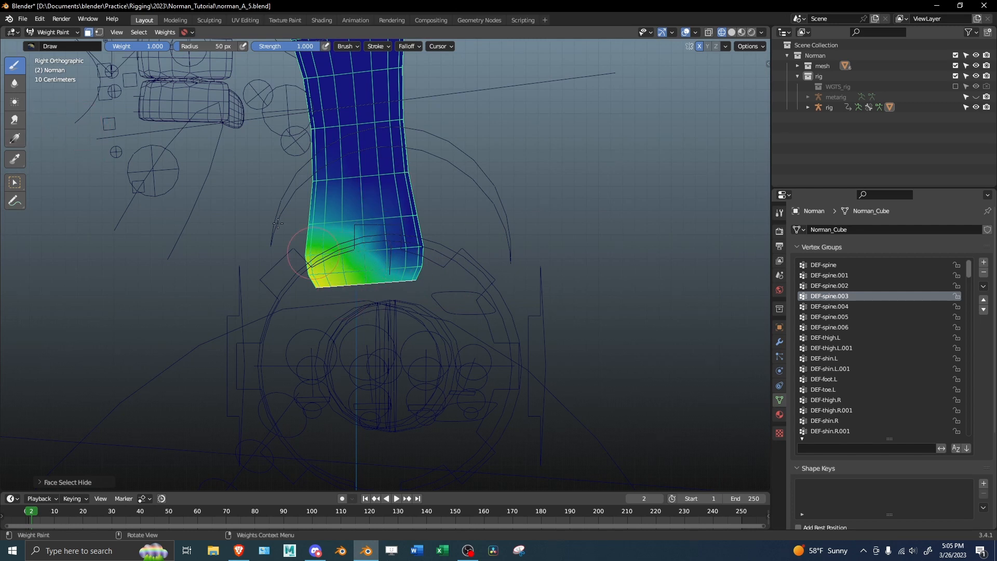
Apply a linear Gradient of weight 1.000 to DEF-spine.003, fading upward from the base of the neck.
left_click(13, 140)
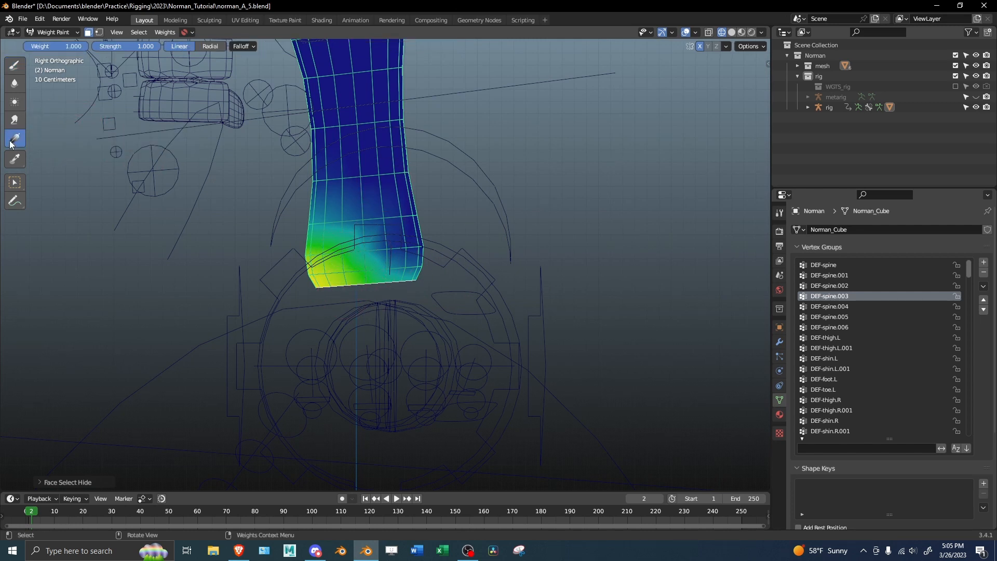
left_click_drag(294, 282, 379, 145)
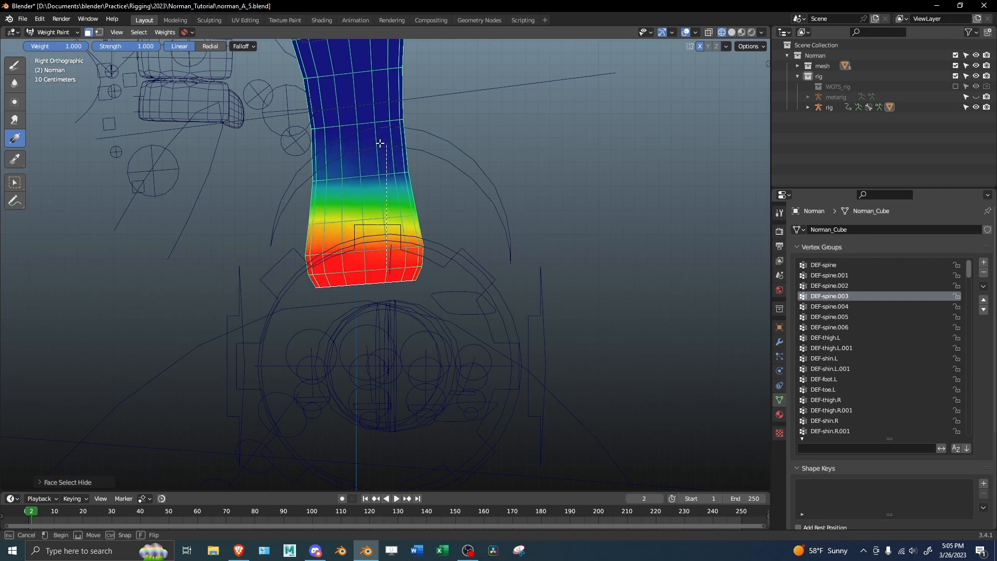
key("Escape")
middle_click_drag(437, 235, 447, 270, "shift")
left_click_drag(448, 289, 430, 179)
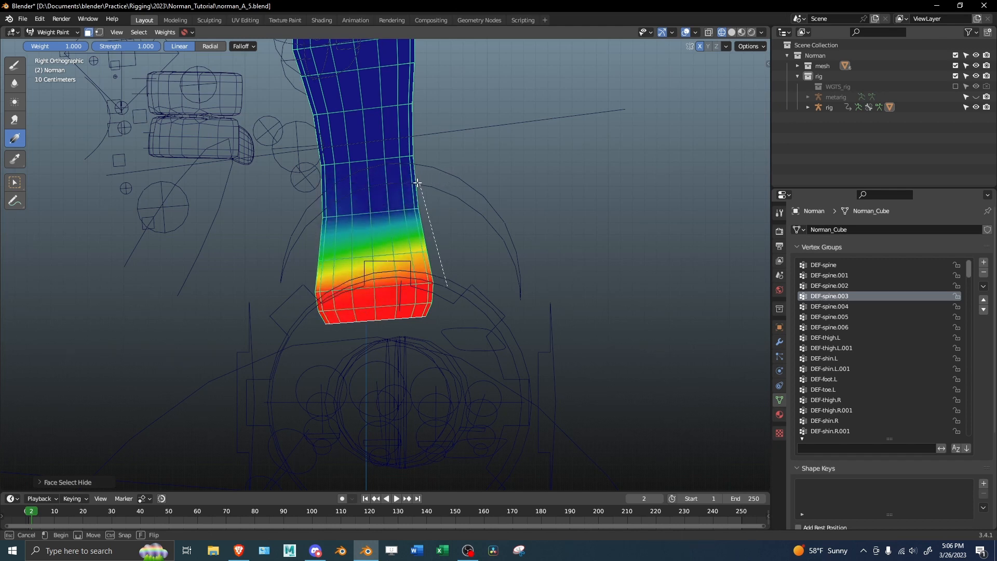
key("Escape")
left_click_drag(371, 338, 339, 235)
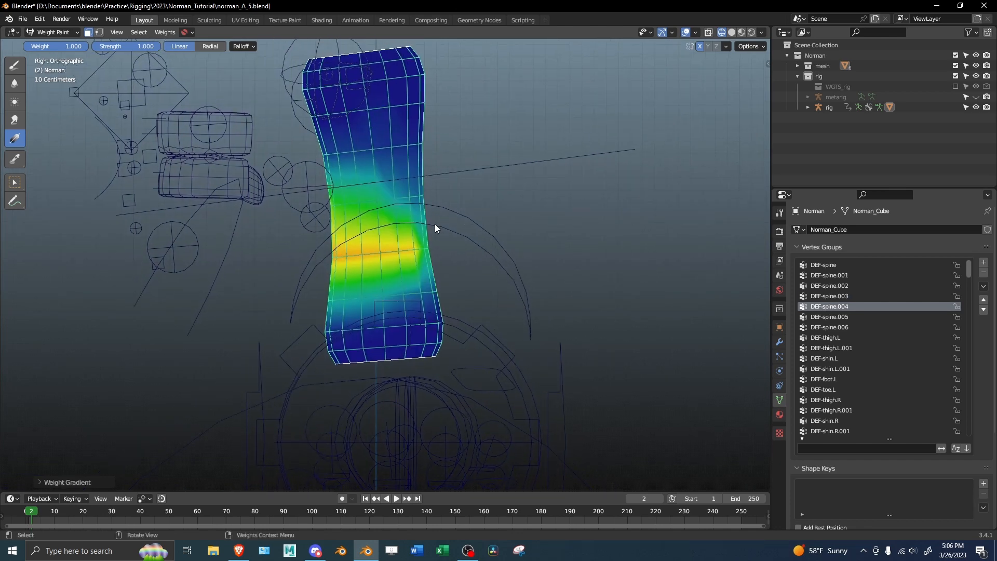
Paint full weight along the edge loop at the neck's lower middle in the DEF-spine.004 group with the Draw brush.
scroll(435, 223, "down", 2)
right_click(395, 238)
left_click(14, 65)
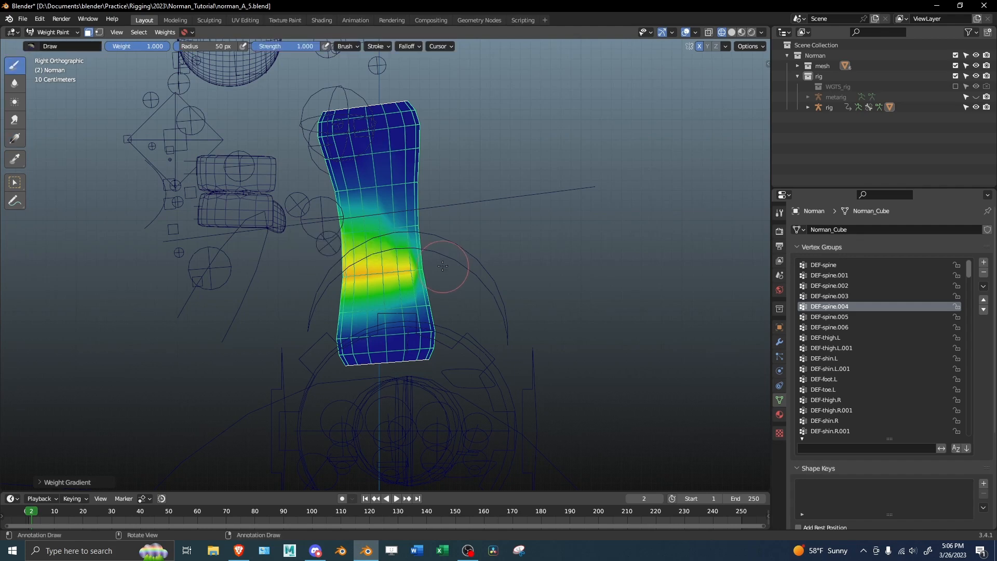
right_click(437, 268)
scroll(478, 267, "up", 3)
left_click_drag(477, 267, 333, 278)
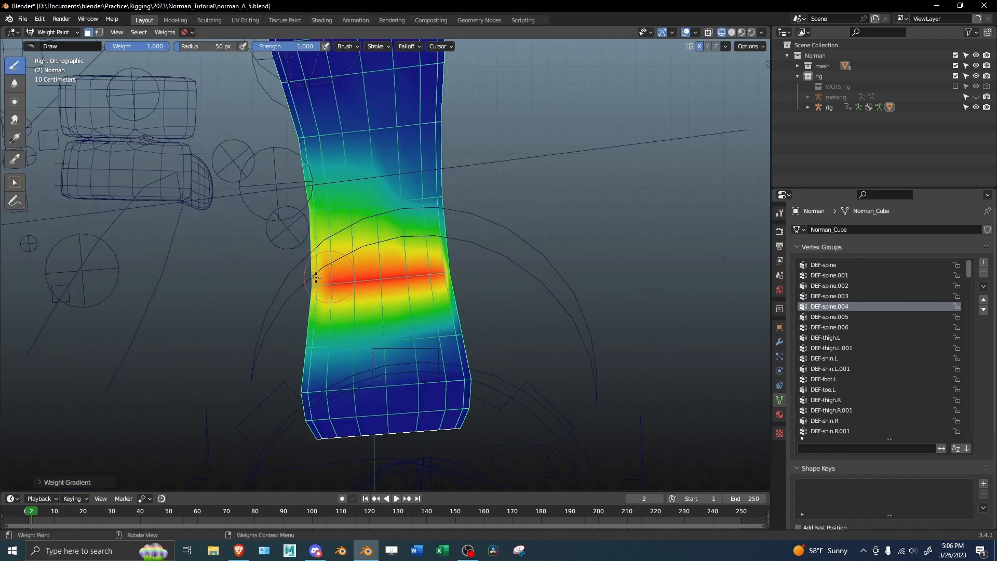
mouse_move(333, 278)
middle_mouse_down()
mouse_move(540, 290)
mouse_move(453, 313)
middle_mouse_up()
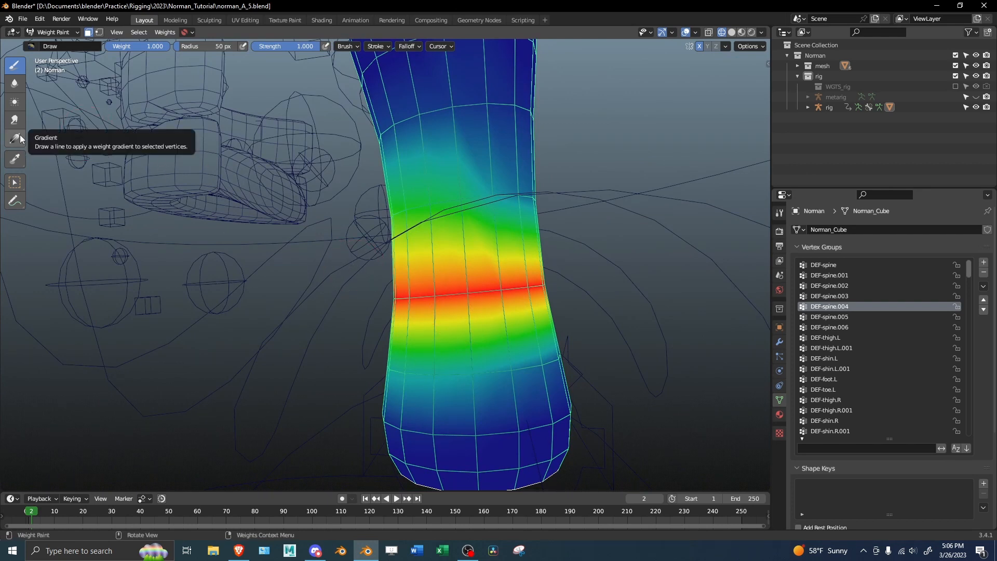
Sample a weight of 0.276 from the loop below the full-weight band and even out that loop in DEF-spine.004.
right_click(15, 164)
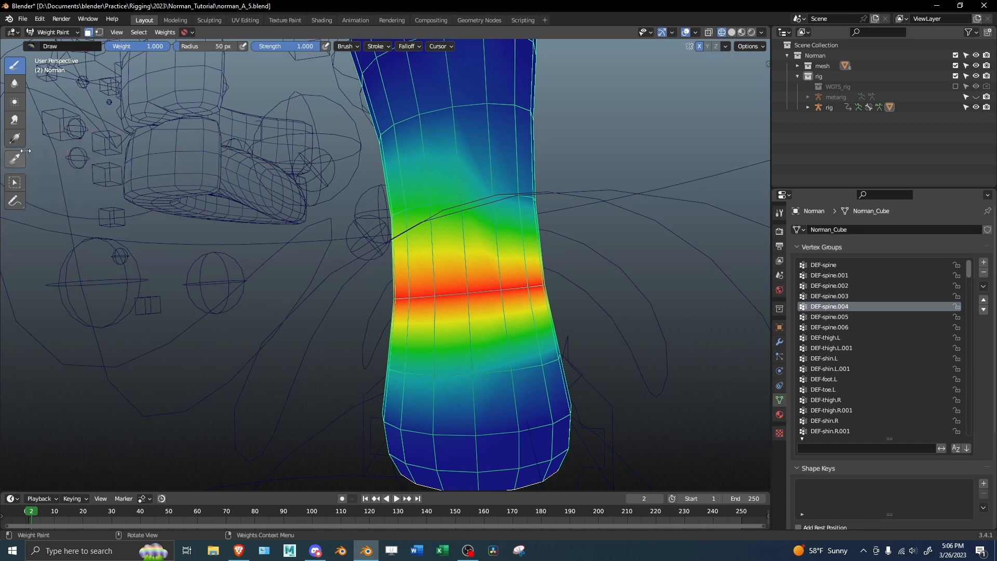
left_click(14, 159)
middle_click_drag(447, 291, 466, 294)
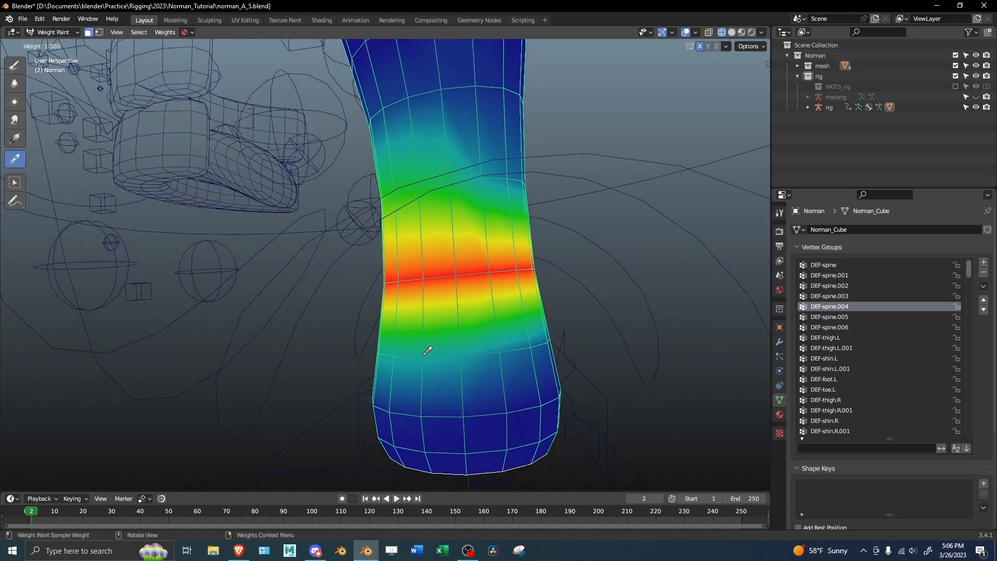
key("d")
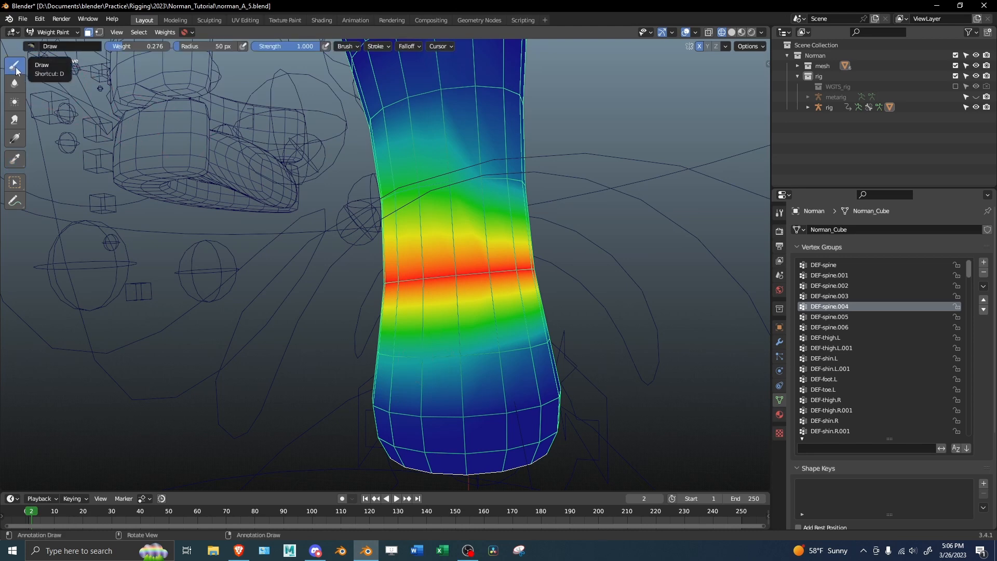
mouse_move(446, 300)
middle_mouse_down()
mouse_move(457, 327)
mouse_move(434, 342)
middle_mouse_up()
mouse_move(535, 343)
middle_mouse_down()
mouse_move(429, 357)
mouse_move(394, 349)
mouse_move(423, 316)
mouse_move(413, 328)
middle_mouse_up()
Sample a weight of 0.471 from the loop above the full-weight band and paint it along that loop in DEF-spine.004.
key("i")
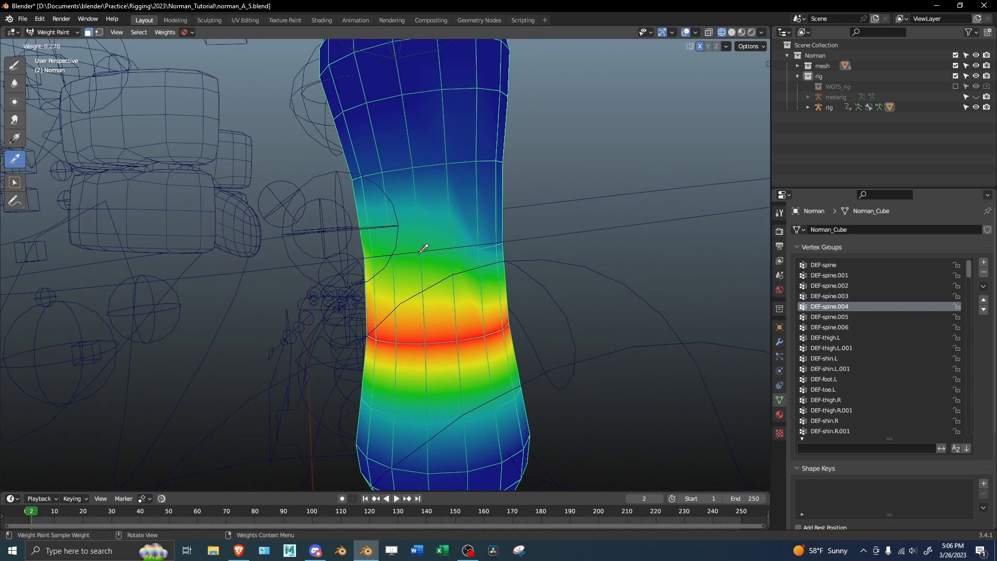
left_click(419, 253)
key("d")
left_click_drag(465, 252, 496, 247)
mouse_move(467, 254)
middle_mouse_down()
mouse_move(435, 262)
mouse_move(452, 317)
middle_mouse_up()
Inspect the neck's weights in the DEF-spine.005 group and check the Auto Normalize and Multi-Paint options.
left_click(836, 315)
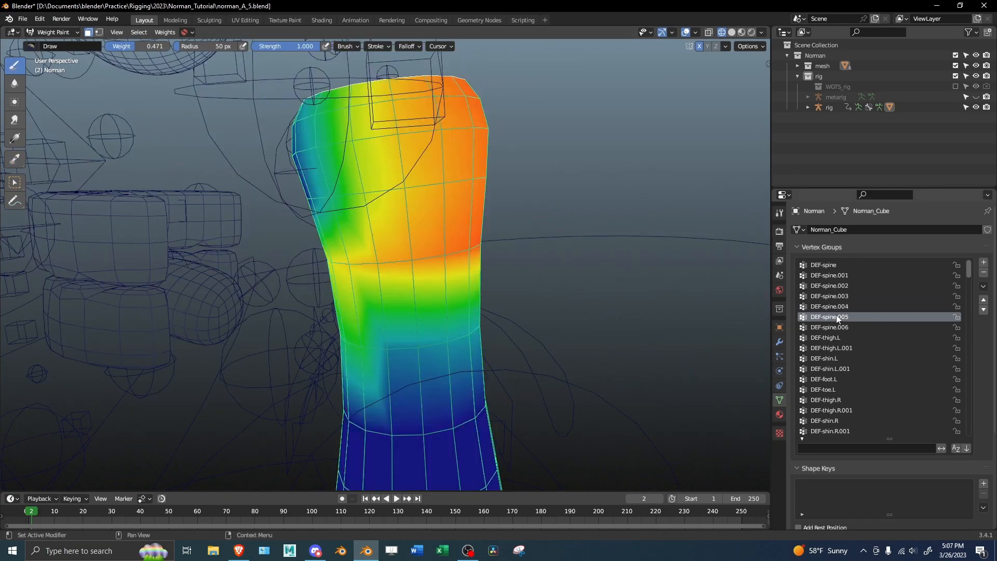
mouse_move(458, 270)
middle_mouse_down()
mouse_move(379, 268)
mouse_move(461, 268)
middle_mouse_up()
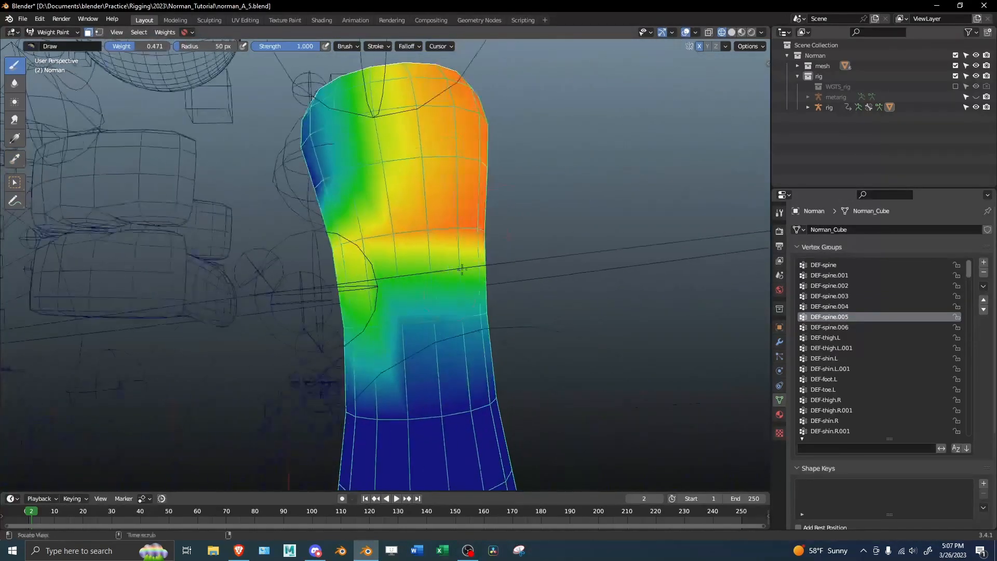
left_click(747, 46)
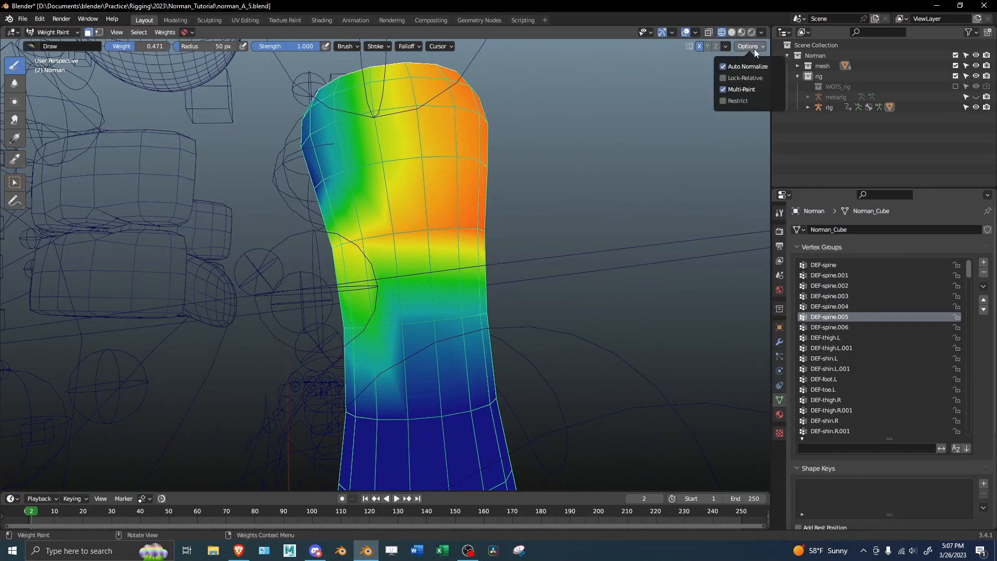
scroll(539, 268, "up", 1)
middle_click_drag(539, 268, 468, 263)
Continue the 0.471 weight around the remaining side of the upper loop in the DEF-spine.004 group.
left_click(850, 307)
key("Left")
middle_click_drag(587, 290, 496, 281)
scroll(519, 296, "up", 1)
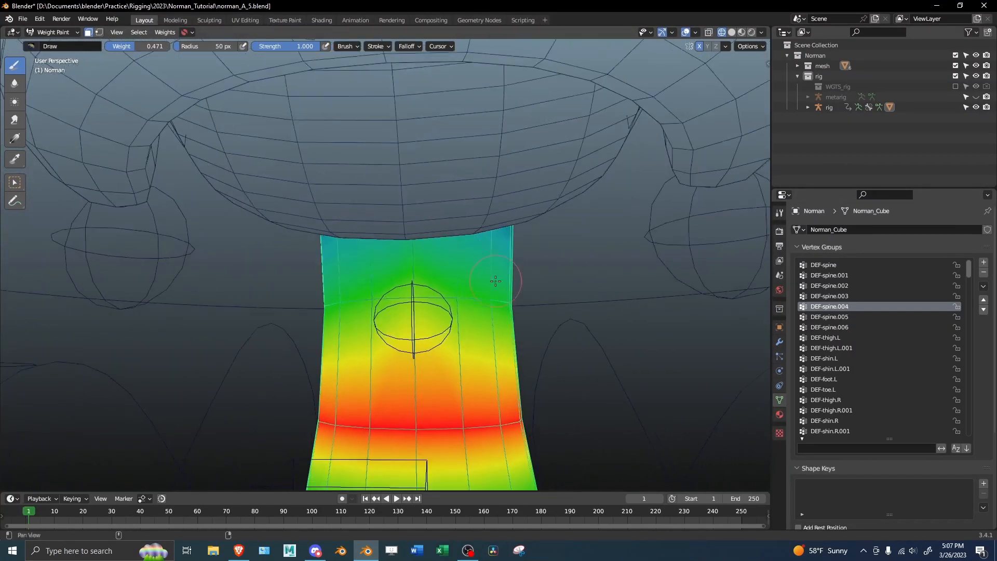
left_click_drag(457, 285, 385, 285)
middle_click_drag(346, 289, 318, 289)
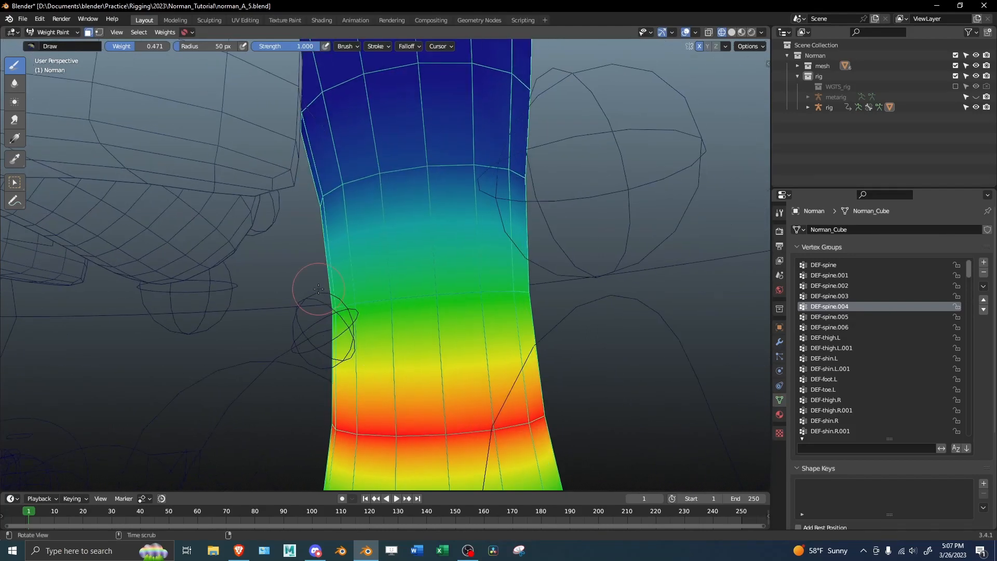
Make DEF-spine.005 the active group and set the Draw brush's weight to 1.000.
left_click(836, 295)
left_click(836, 317)
mouse_move(519, 229)
middle_mouse_down()
mouse_move(454, 209)
mouse_move(431, 285)
mouse_move(410, 290)
middle_mouse_up()
scroll(432, 285, "down", 2)
right_click(366, 224)
right_click(389, 227)
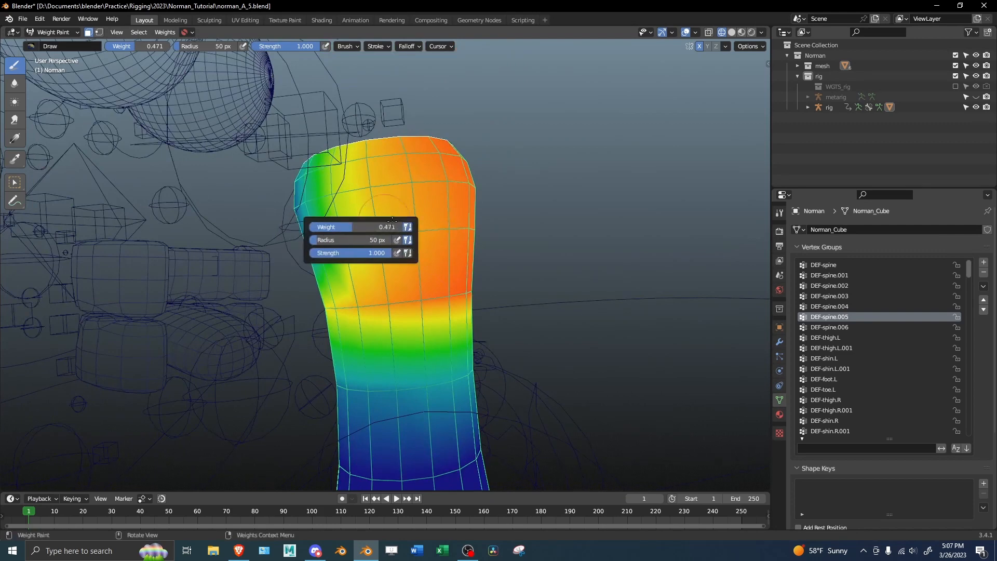
right_click(654, 251)
right_click(446, 255)
left_click_drag(421, 257, 525, 266)
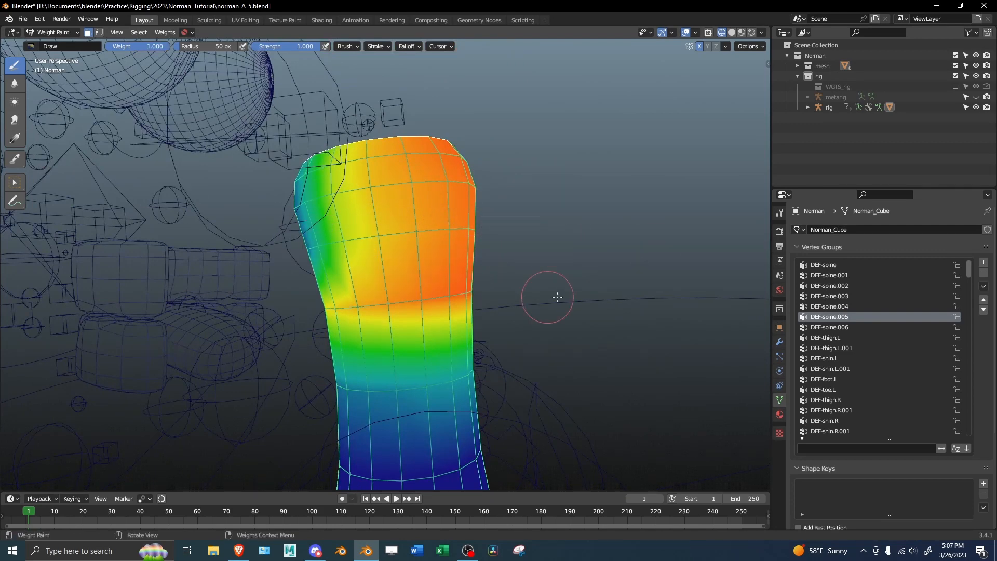
Paint weight 1.000 around the mid-neck loop and the loop above it in the DEF-spine.005 group.
left_click_drag(467, 291, 343, 297)
middle_click_drag(335, 296, 491, 294)
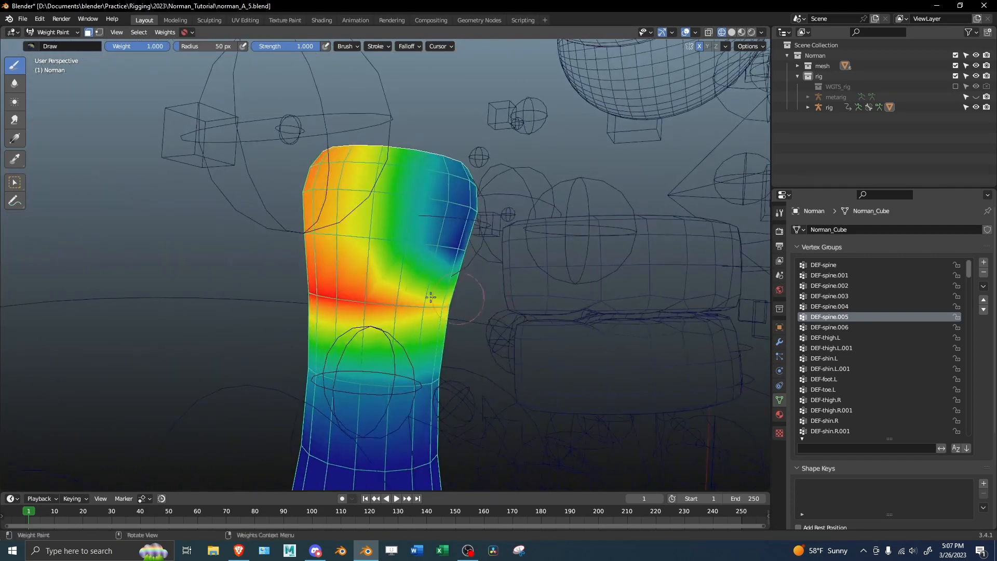
left_click_drag(433, 295, 358, 287)
mouse_move(457, 244)
left_mouse_down()
mouse_move(337, 244)
mouse_move(447, 232)
left_mouse_up()
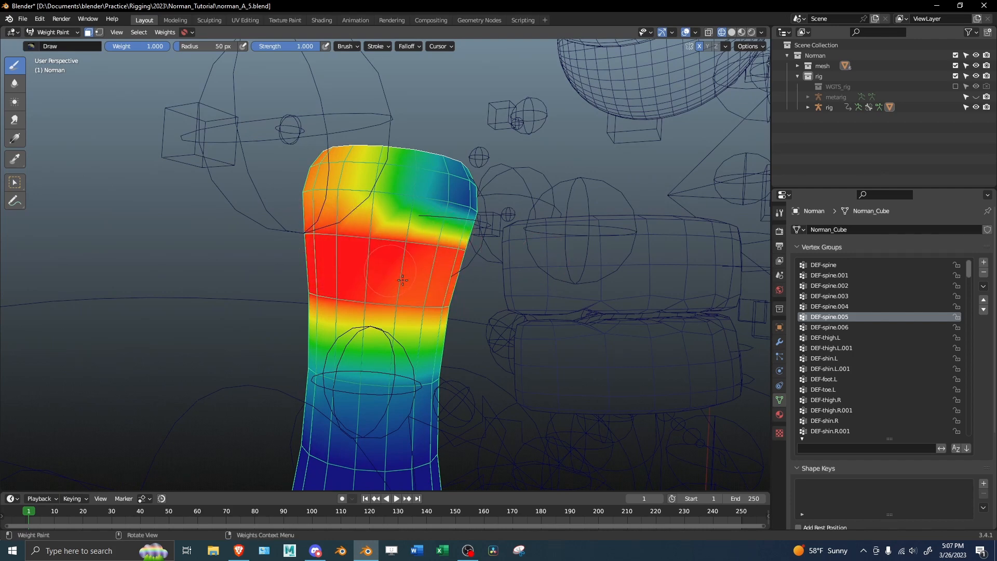
left_click_drag(403, 280, 393, 298)
Extend the 1.000 weight over the remaining upper neck loops up to the rim in DEF-spine.005.
middle_click_drag(469, 305, 427, 291)
left_click_drag(316, 216, 494, 218)
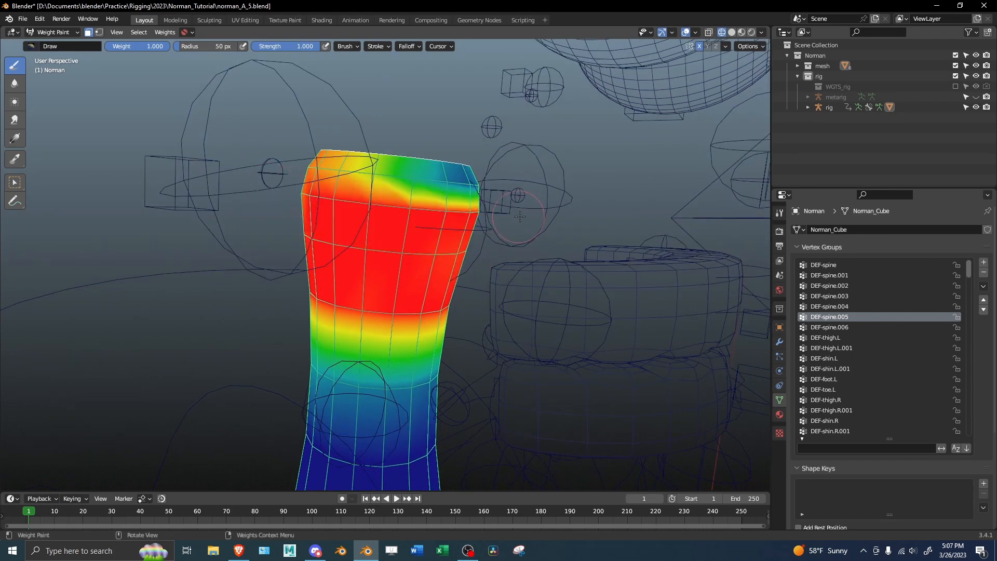
middle_click_drag(413, 184, 442, 251)
mouse_move(443, 251)
left_mouse_down()
mouse_move(337, 228)
mouse_move(415, 227)
left_mouse_up()
middle_click_drag(415, 227, 363, 215)
left_click_drag(363, 215, 528, 283)
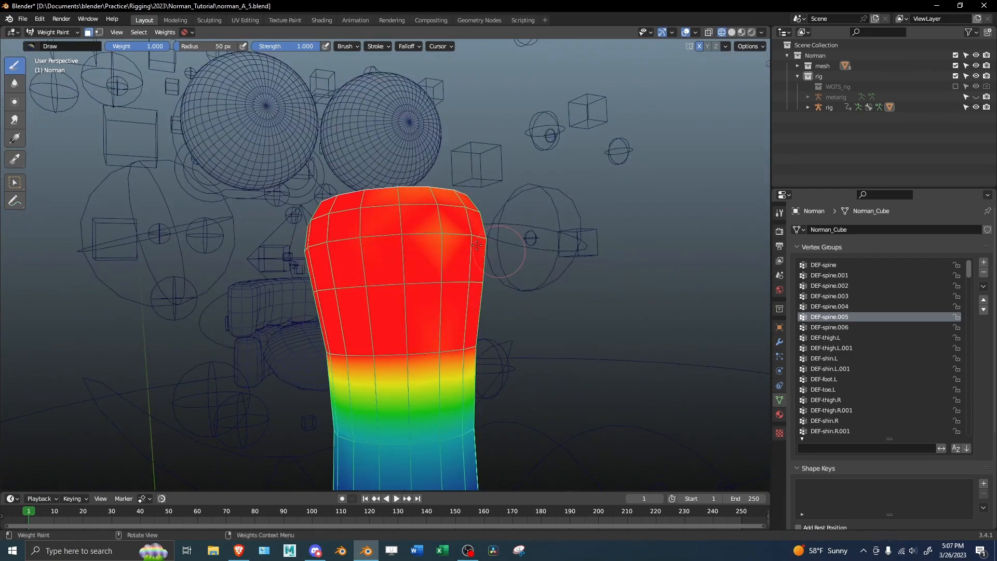
mouse_move(477, 245)
left_mouse_down()
mouse_move(416, 200)
mouse_move(432, 208)
left_mouse_up()
scroll(439, 227, "down", 1)
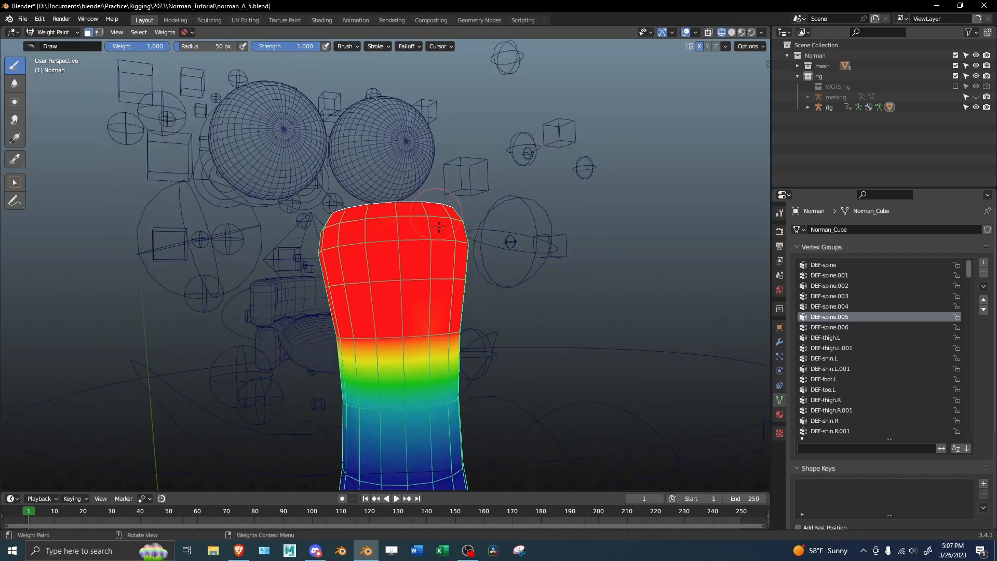
Sample the 0.242 weight from the loop below the full-weight area in DEF-spine.005.
middle_click_drag(439, 227, 408, 244)
scroll(403, 249, "up", 4)
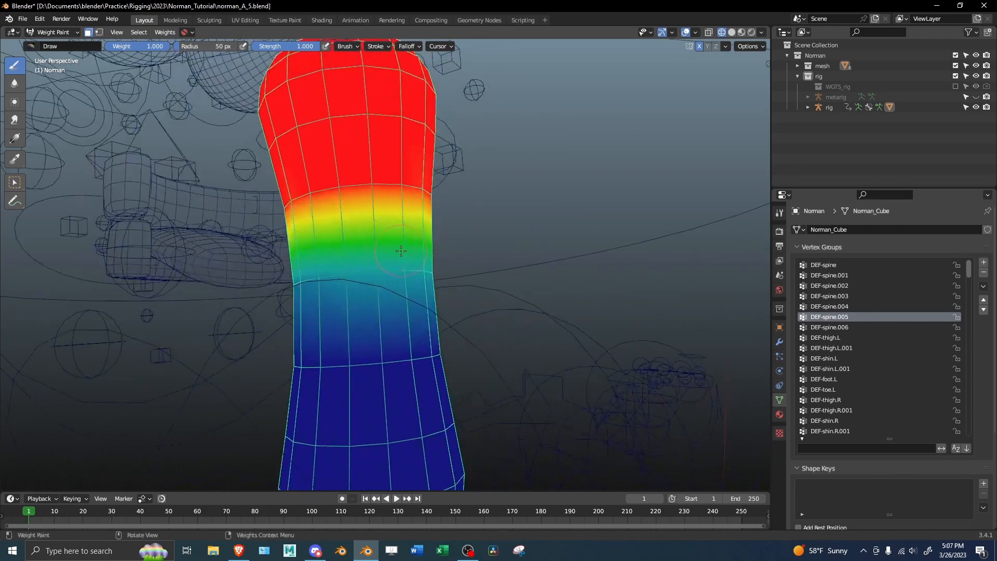
key("s")
middle_click_drag(407, 266, 395, 268)
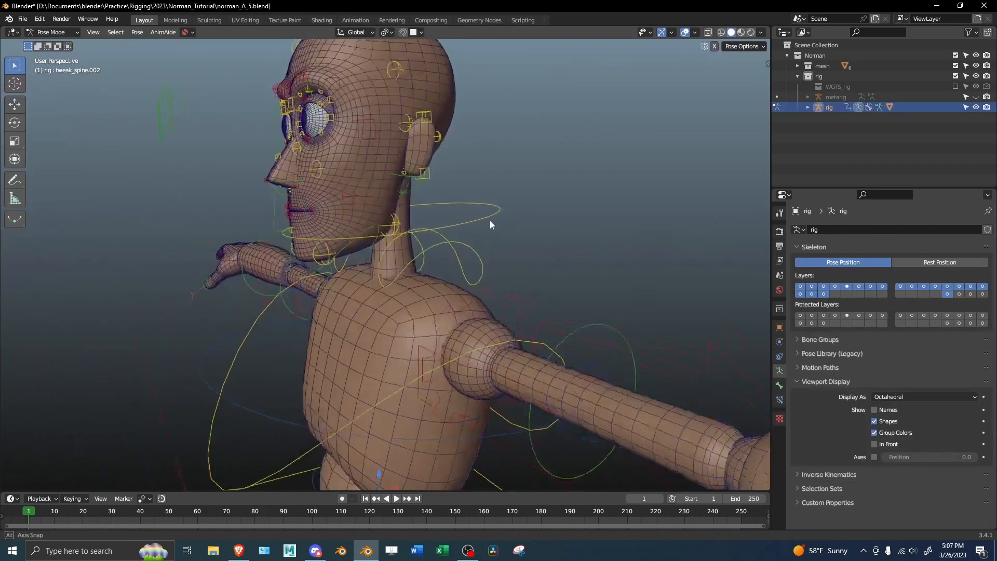
Select the rig's neck control and test its rotation about the global X axis, cancelling each attempt.
left_click(491, 220)
middle_click_drag(490, 219, 583, 225)
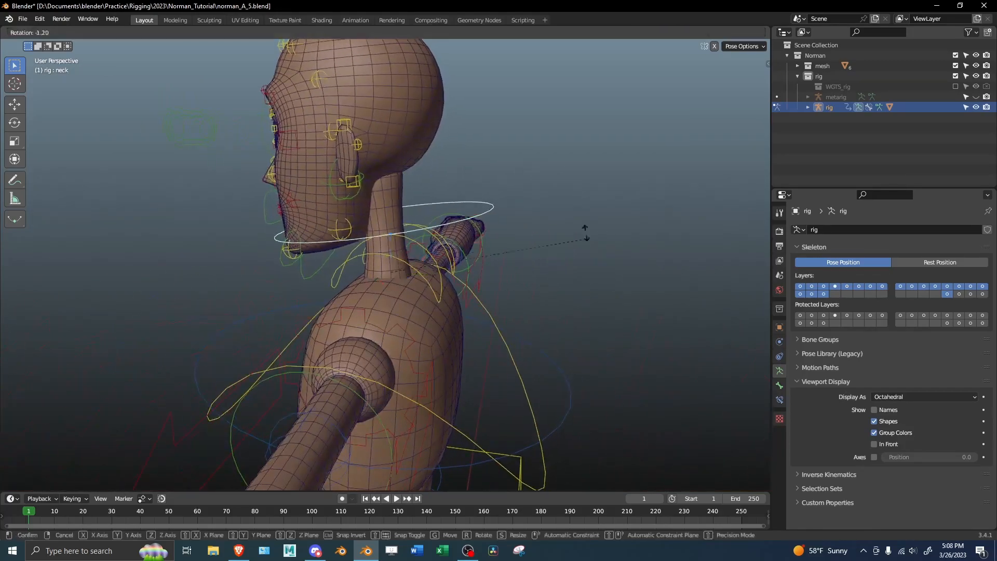
key("r")
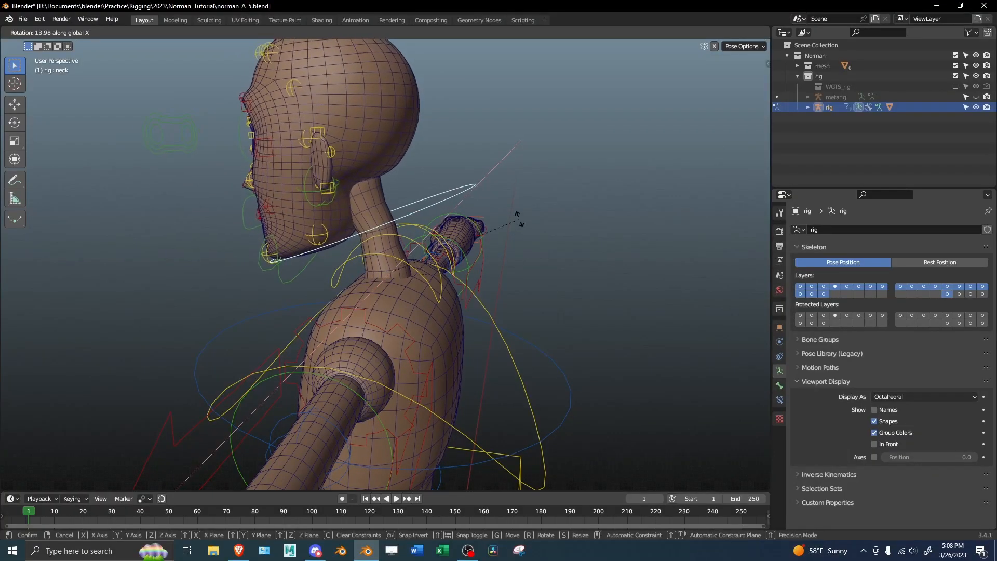
right_click(518, 219)
middle_click_drag(476, 259, 507, 223)
key("r")
key("x")
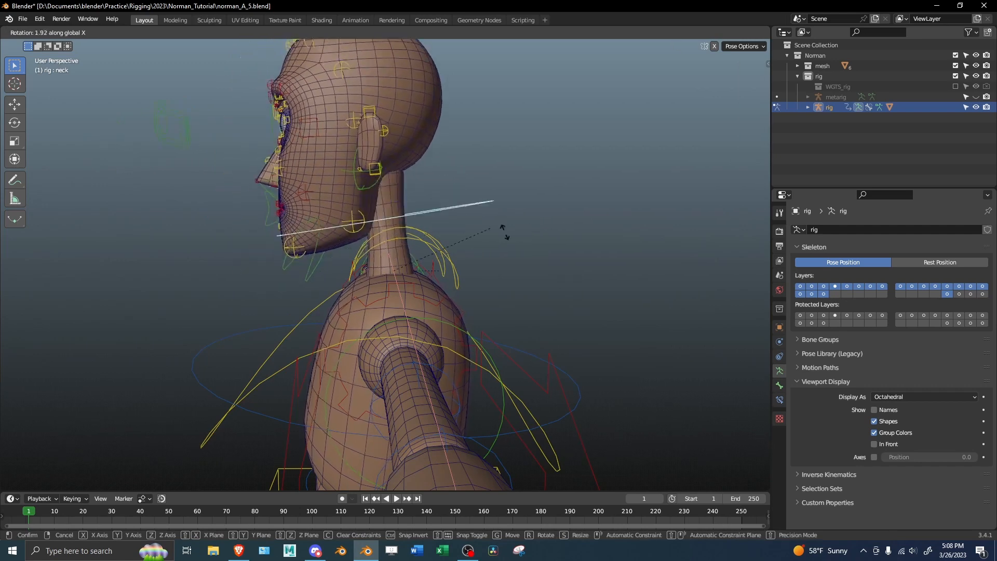
right_click(556, 243)
middle_click_drag(470, 270, 514, 224)
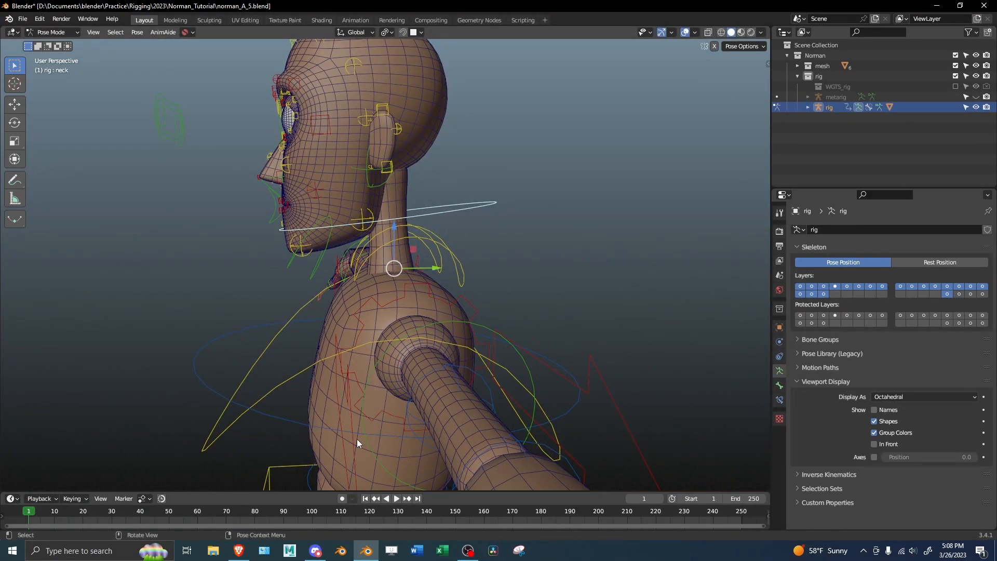
Turn on auto keying and key the neck control's rest pose at frame 1 and a forward bend at frame 30, using Location, Rotation & Scale.
left_click(342, 499)
key("i")
left_click(73, 499)
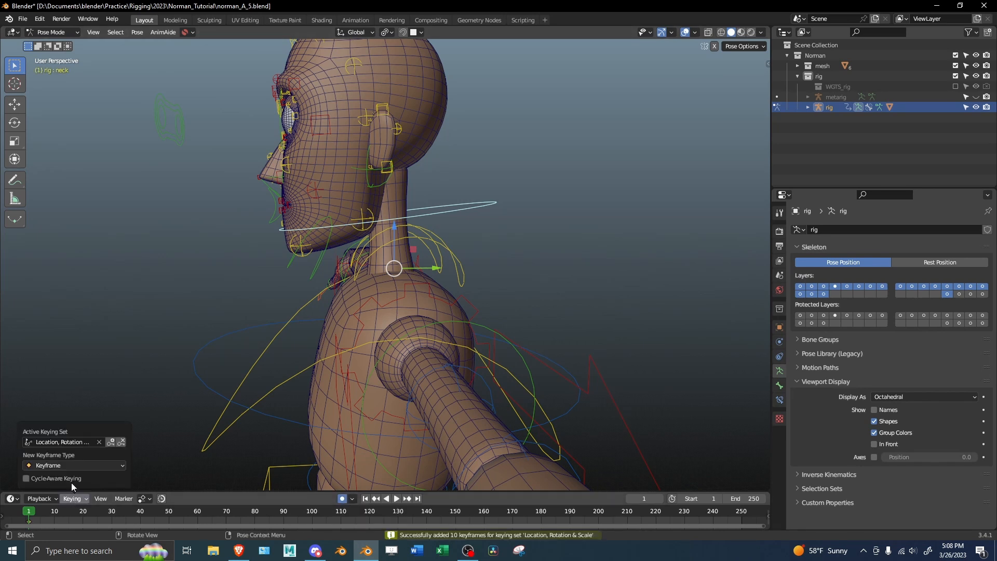
left_click(61, 442)
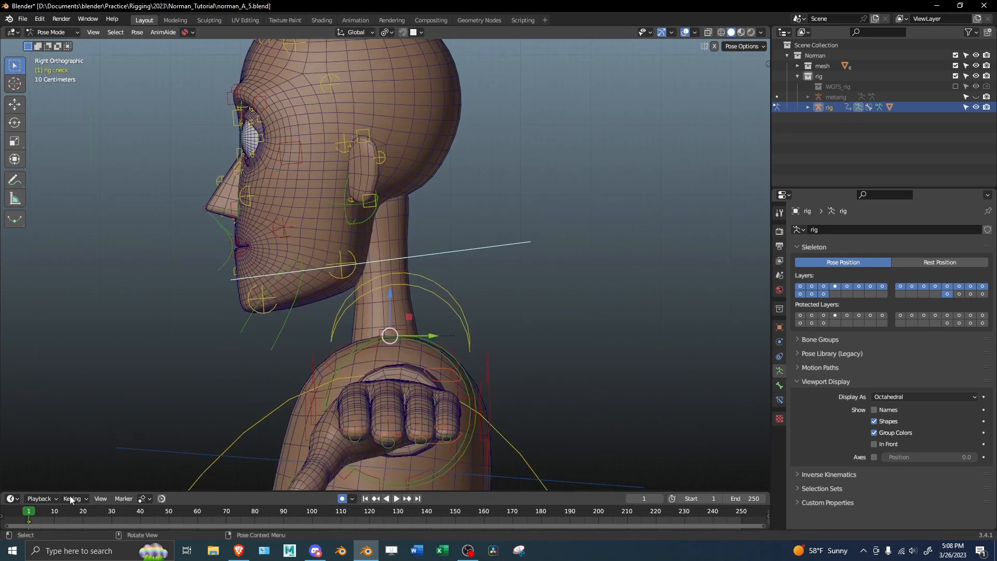
left_click_drag(63, 512, 67, 515)
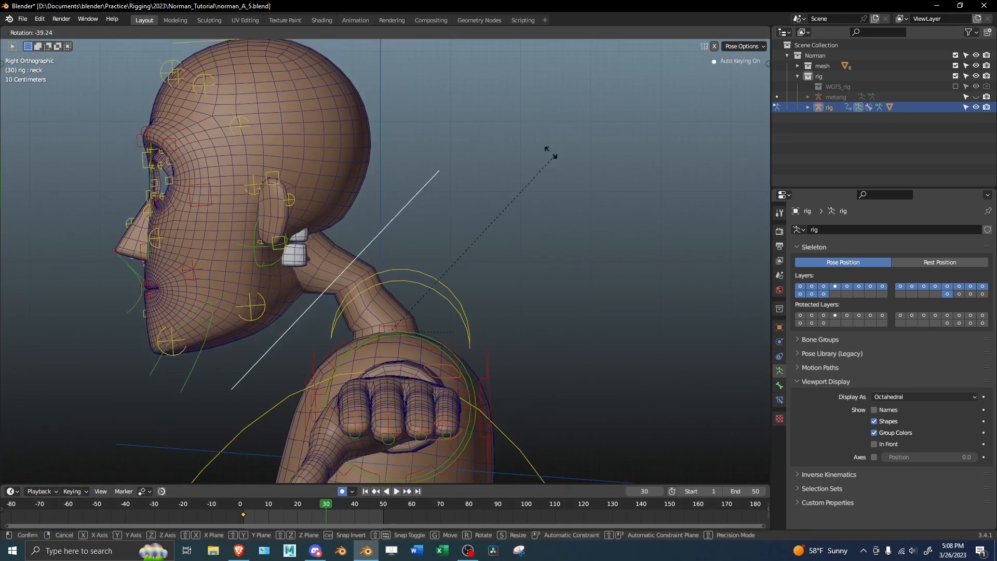
Select the Norman body mesh in Object Mode and scrub the neck animation back to frame 0.
key("ctrl+Tab")
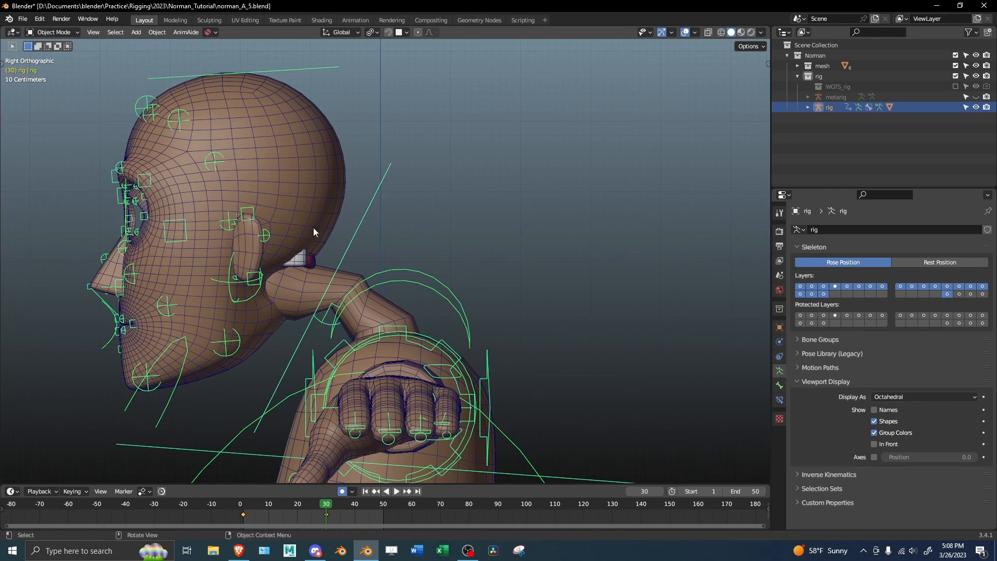
left_click(316, 283)
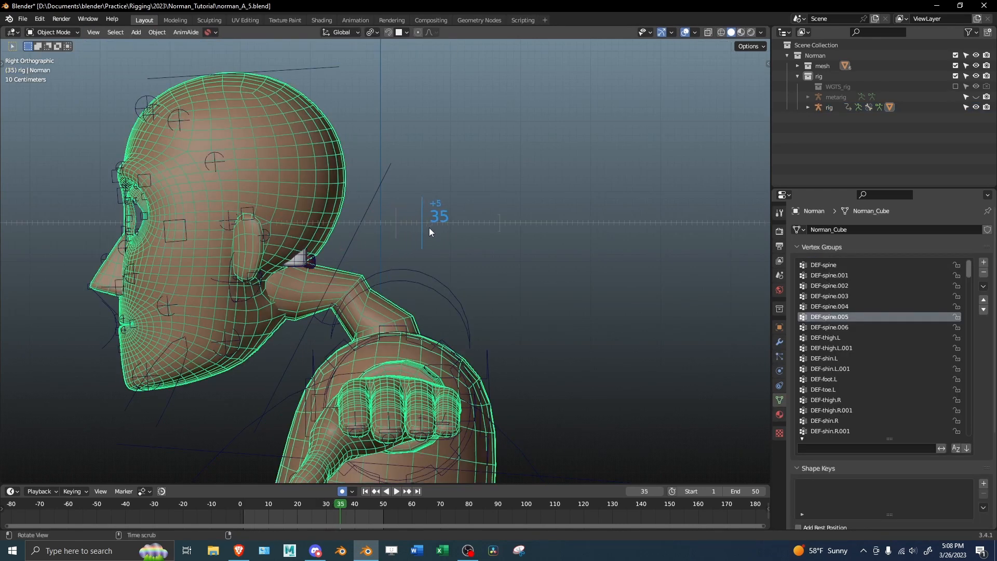
left_click_drag(429, 227, 226, 239)
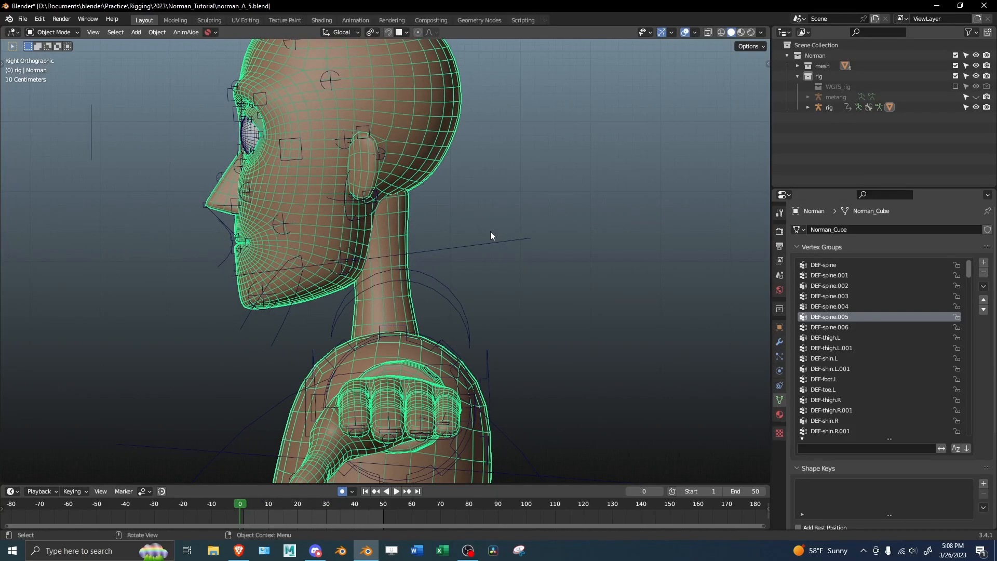
Search the add-on preferences for "grease" and check the Grease Pencil Tools add-on's status and details.
key("ctrl+comma")
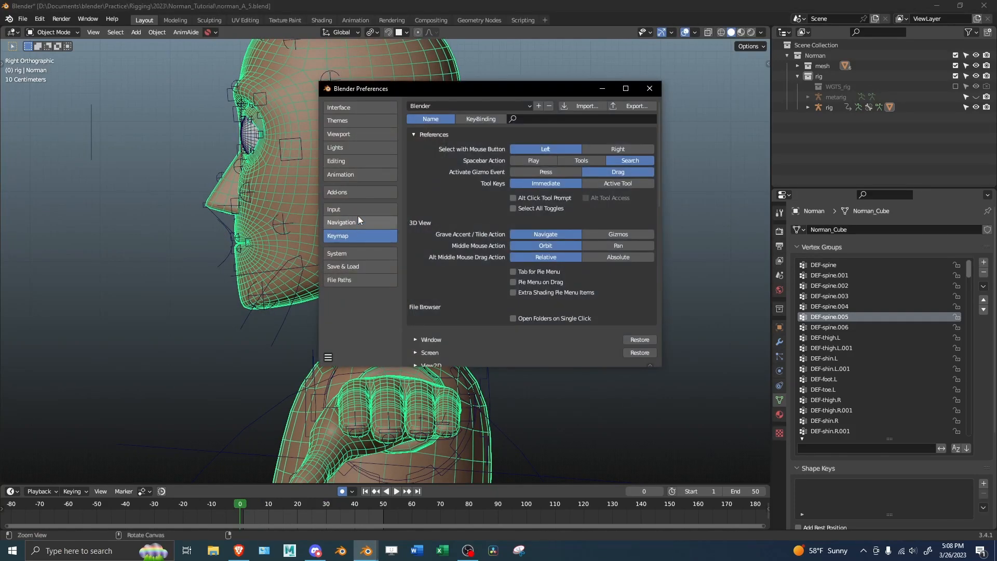
left_click(354, 191)
type("grease")
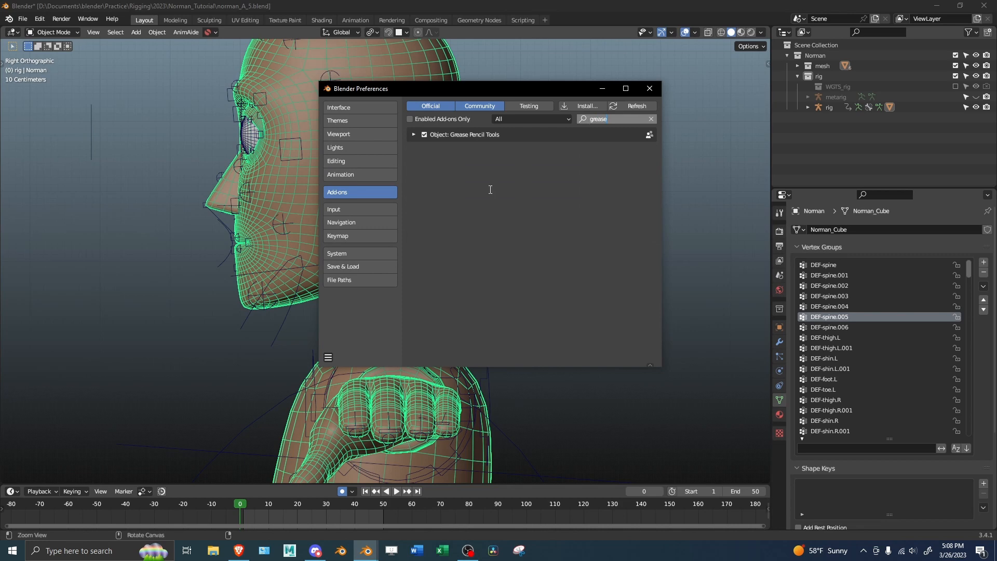
key("Return")
left_click(414, 135)
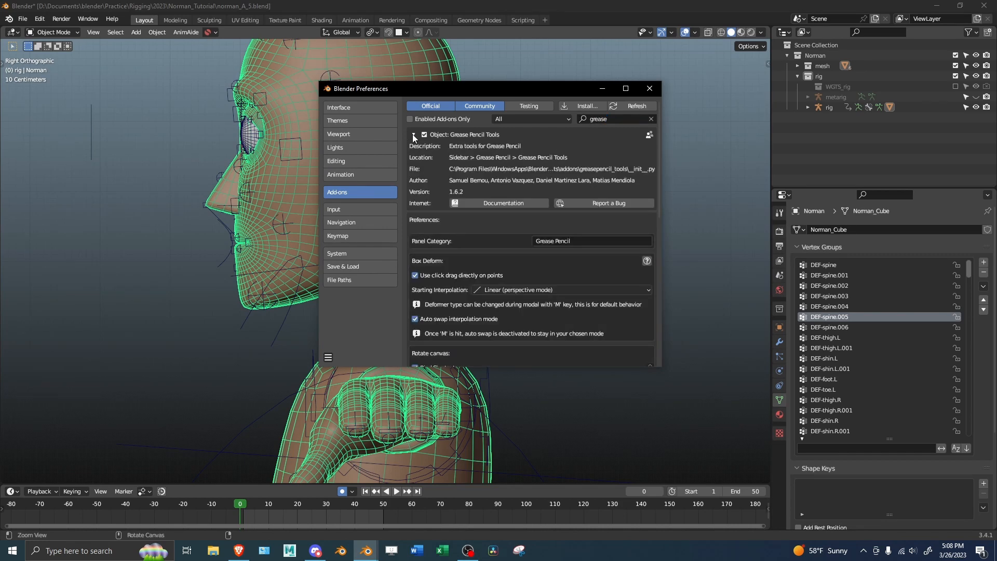
left_click(413, 136)
left_click(649, 88)
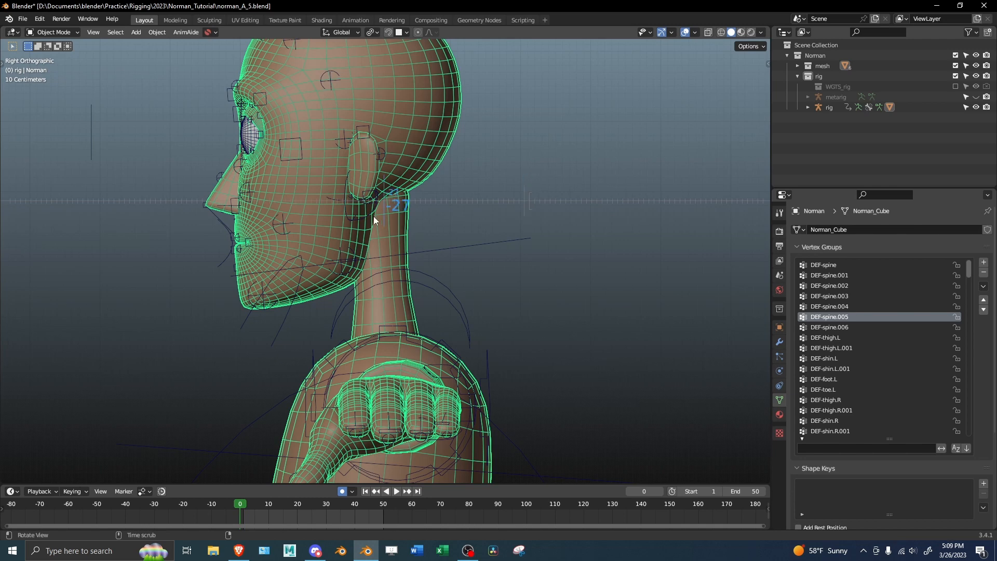
Scrub through the neck bend to frame 26 and examine how the neck deforms up close.
middle_click_drag(530, 201, 659, 231, "alt")
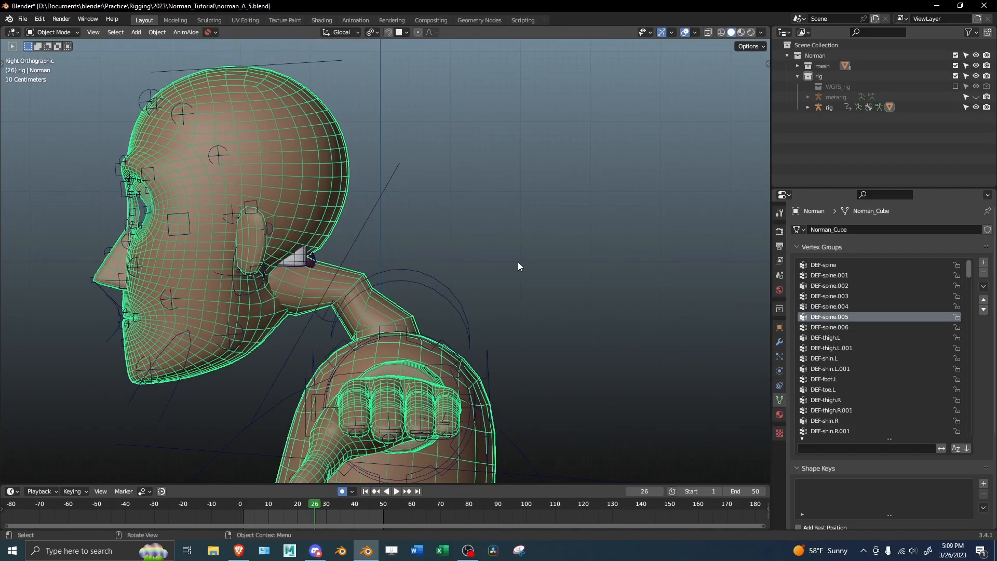
scroll(493, 257, "up", 1)
key("ctrl+Tab")
middle_click_drag(431, 258, 376, 273, "alt")
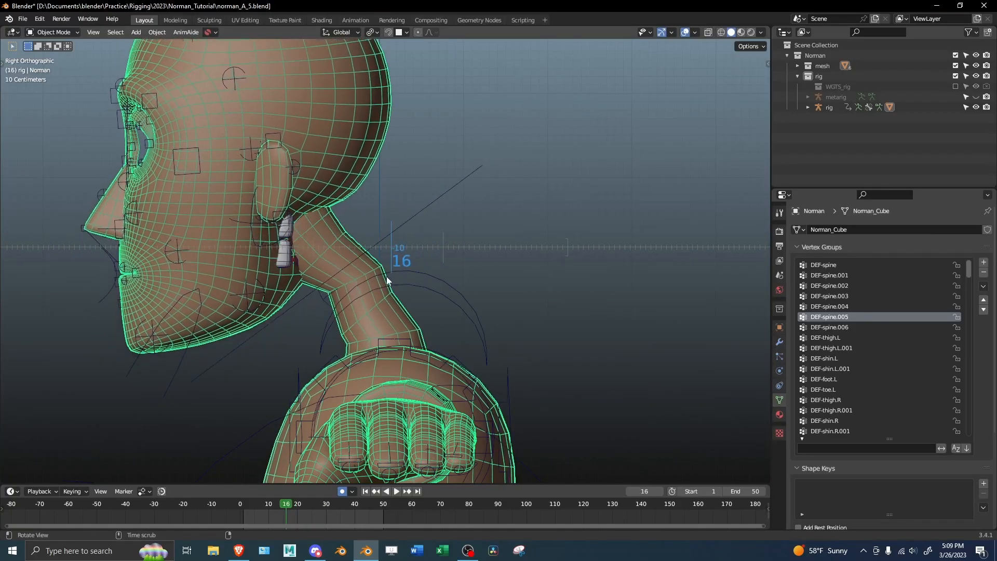
middle_click_drag(447, 269, 429, 329, "alt")
scroll(429, 329, "up", 2)
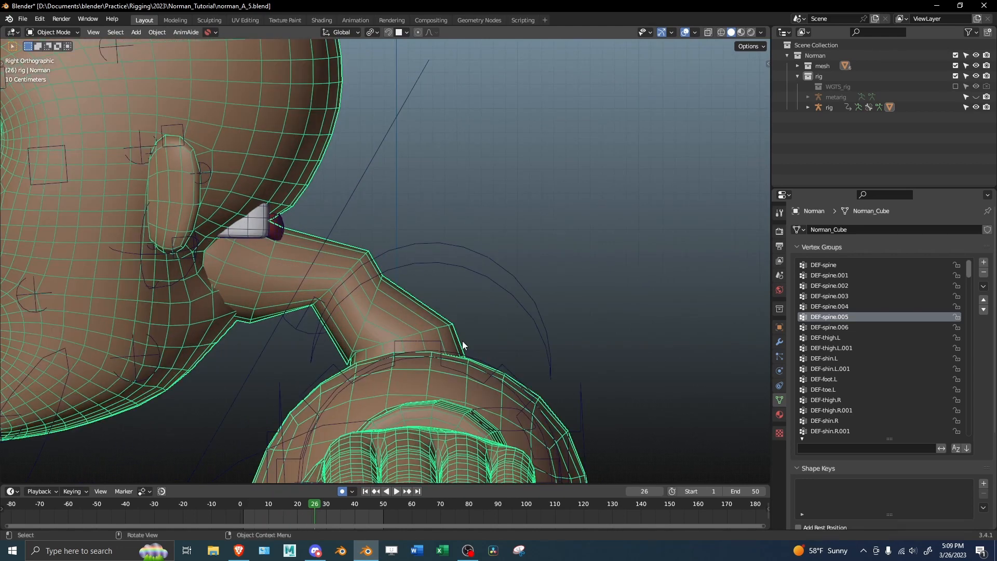
In Weight Paint mode, set the brush weight to 1.000 and fill the whole isolated neck in the DEF-spine.004 group.
key("ctrl+Tab")
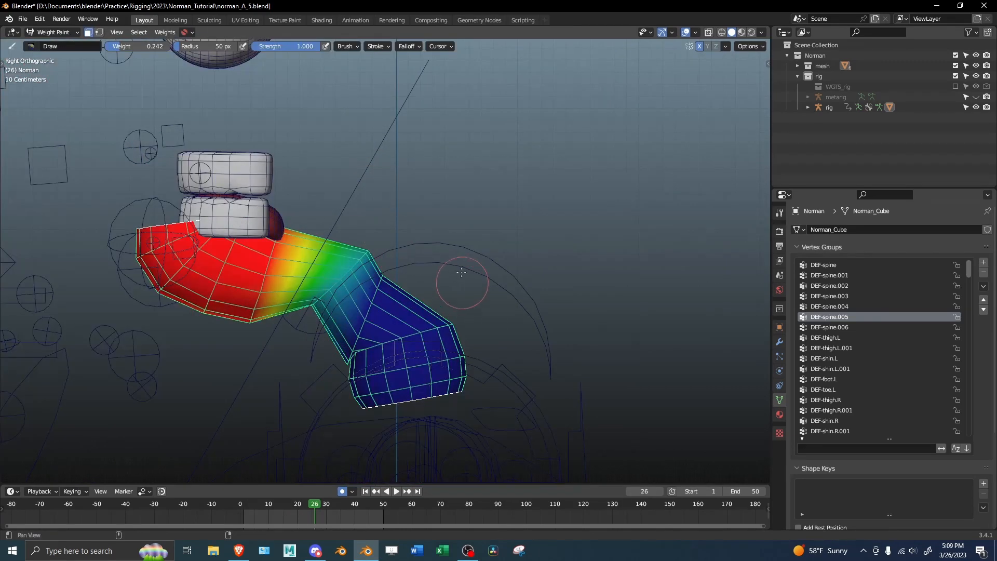
middle_click_drag(463, 283, 461, 276, "shift")
left_click(857, 305)
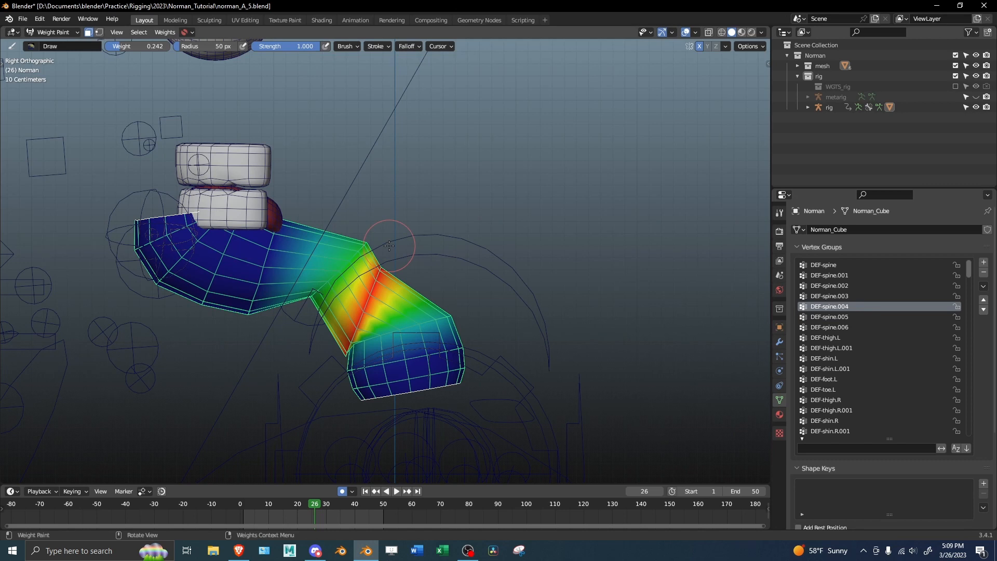
right_click(450, 230)
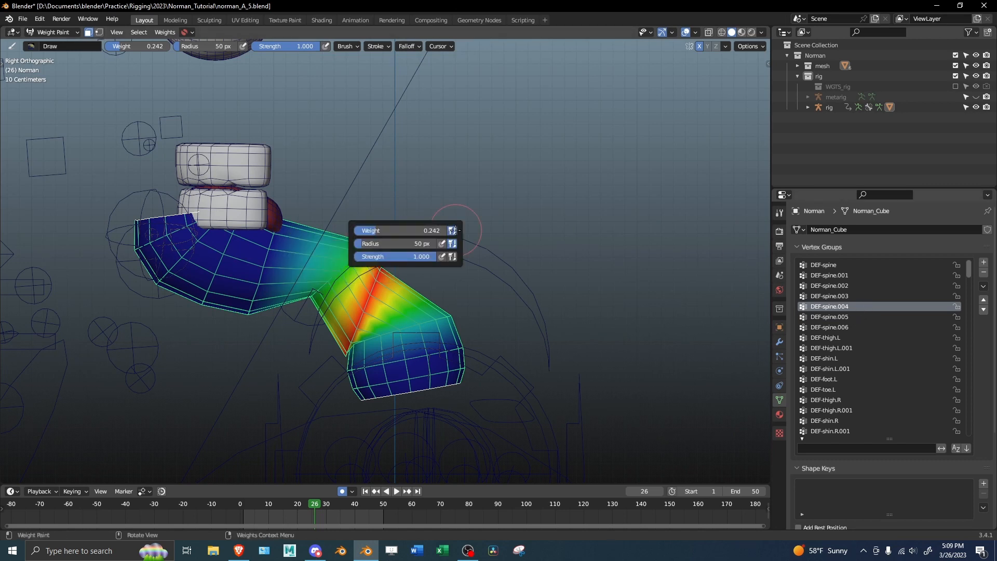
left_click_drag(400, 230, 462, 230)
key("shift+k")
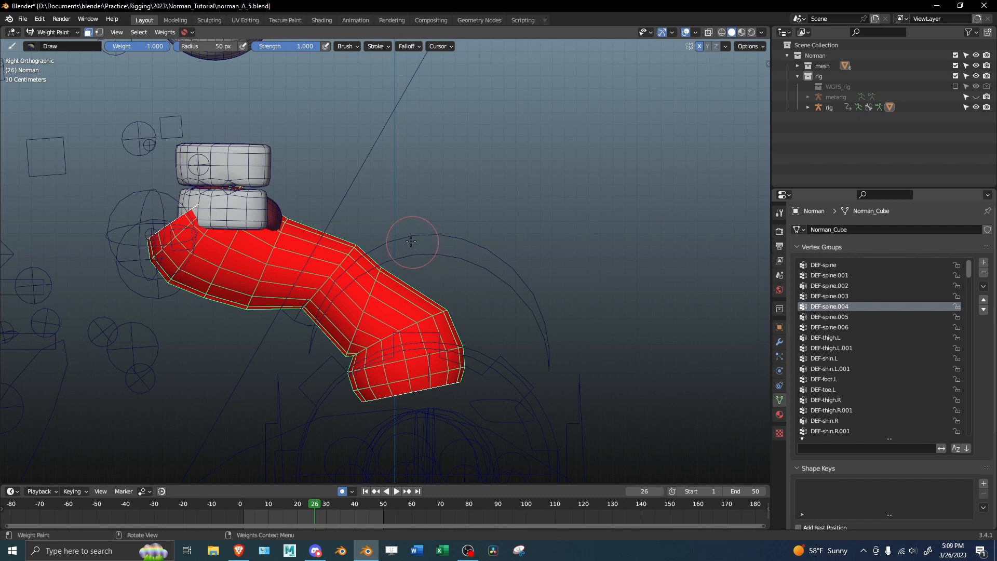
Check whether the Normalize All command is included in the Quick Favorites.
left_click(162, 31)
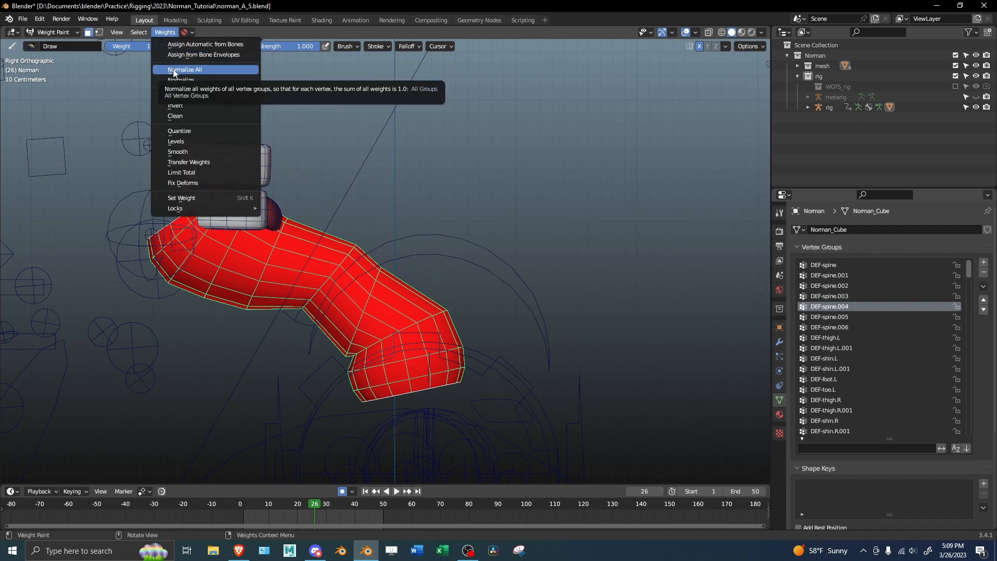
key("q")
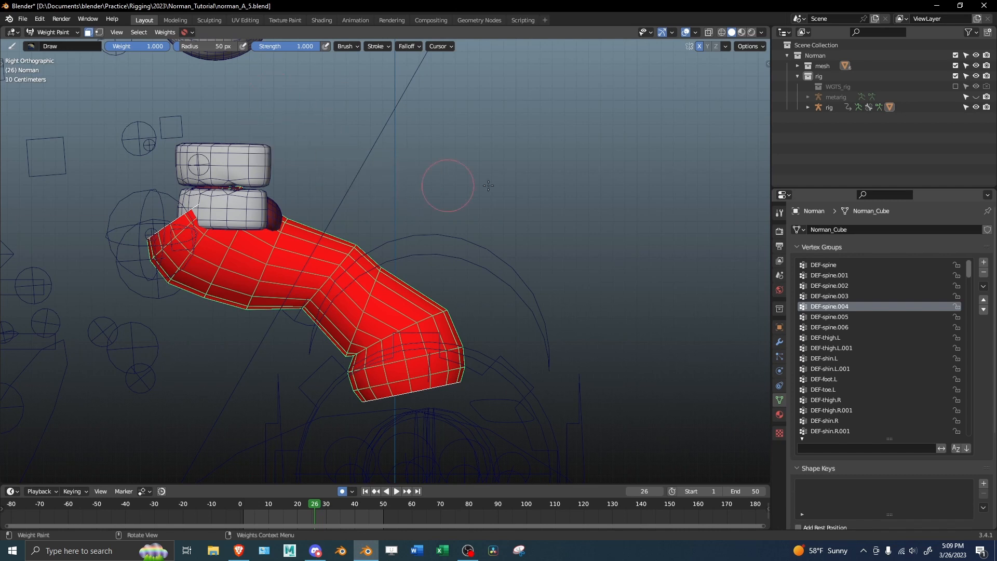
left_click(169, 32)
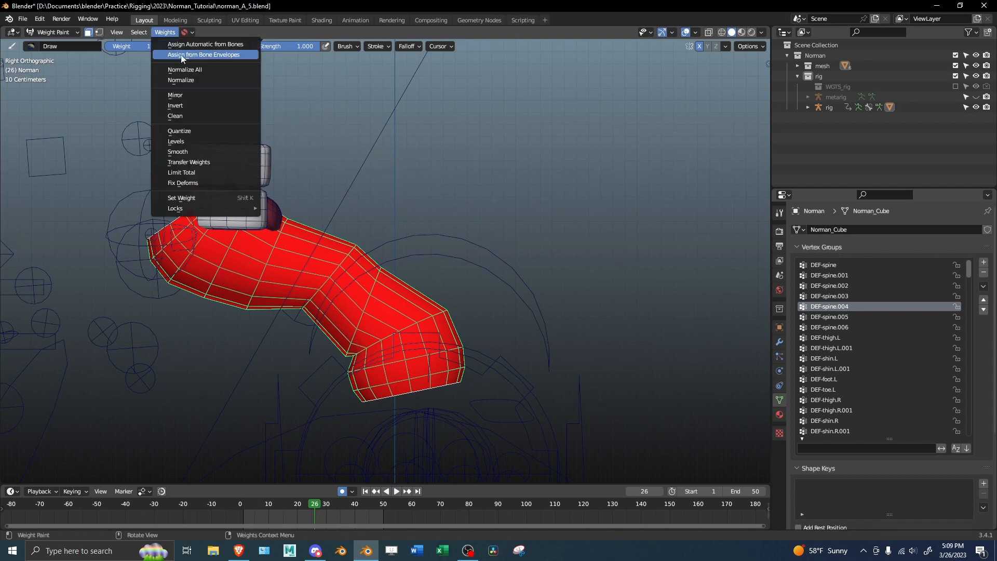
right_click(185, 71)
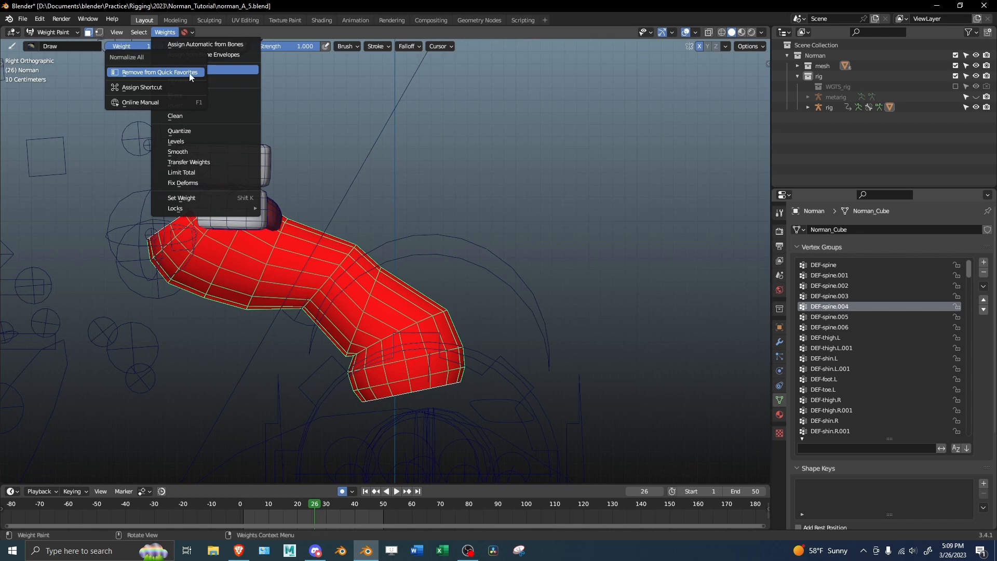
left_click_drag(124, 67, 365, 69)
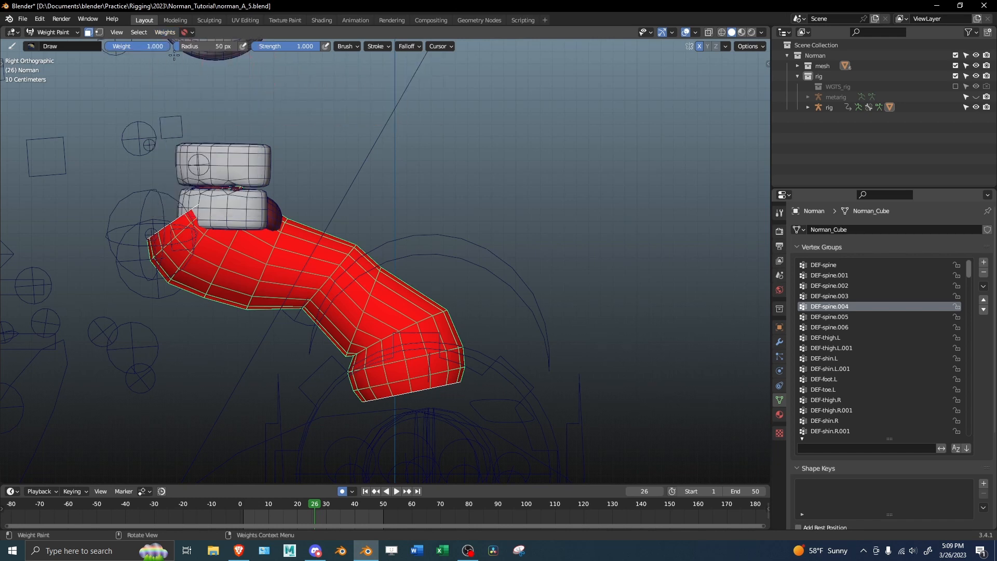
Normalize all vertex groups on the isolated neck with DEF-spine.004 active.
left_click(165, 32)
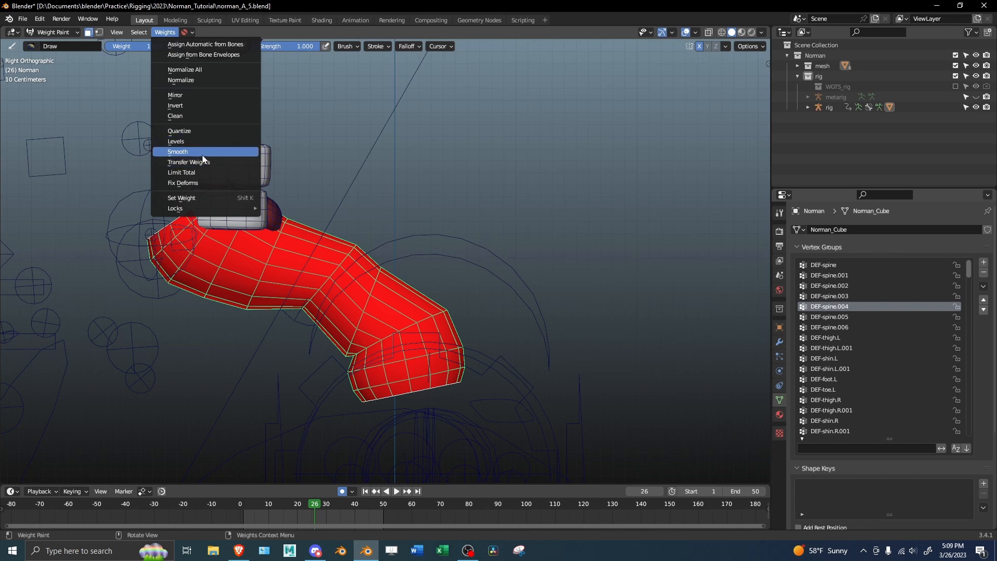
key("q")
left_click(408, 155)
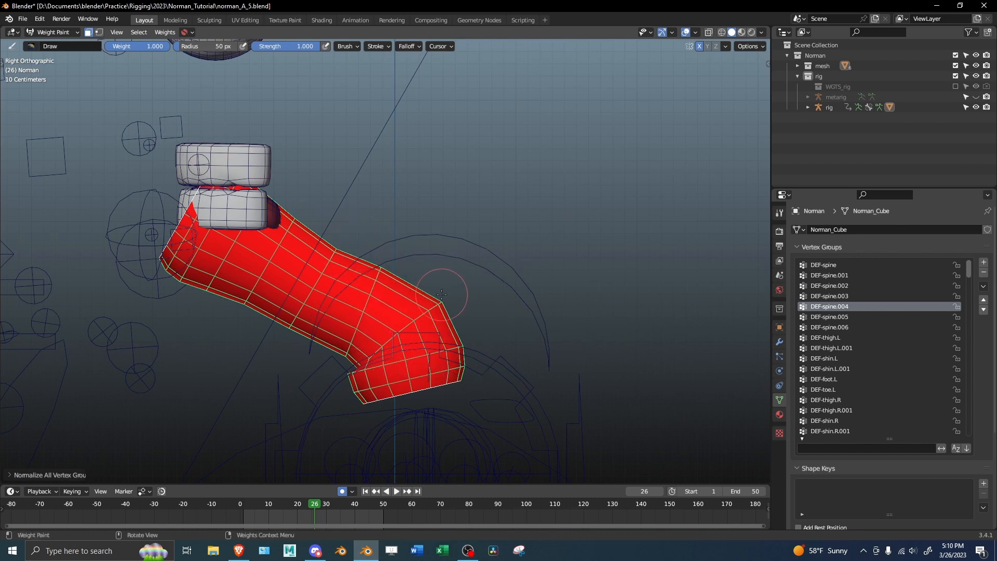
Compare the isolated neck's weights across the DEF-spine.003, DEF-spine.004 and DEF-spine.005 vertex groups.
left_click(844, 314)
key("Up")
key("Up")
key("Up")
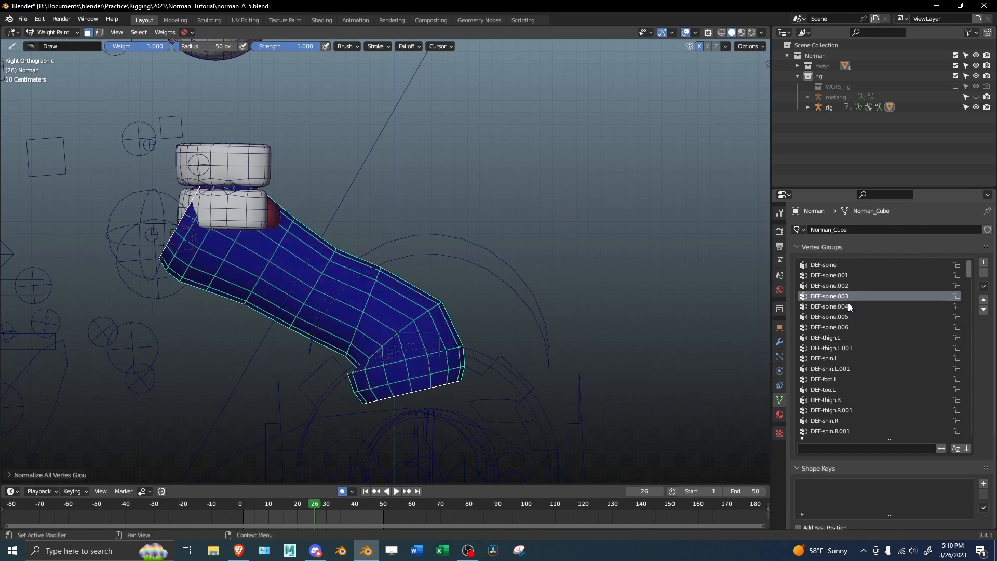
left_click(849, 306)
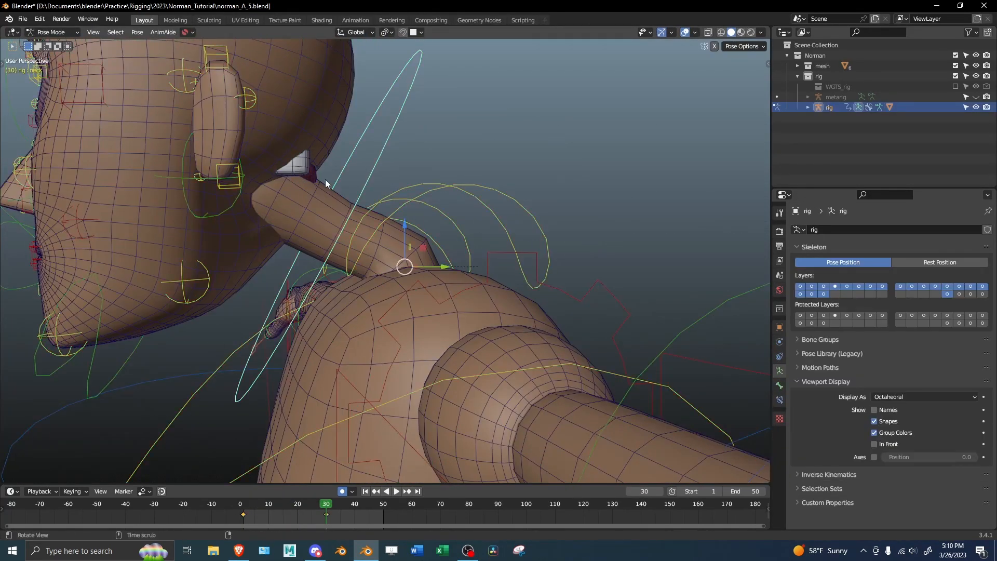
Show the model in wireframe, widen the armature properties area and make the rig's deform bone layer visible.
key("shift+z")
middle_click_drag(299, 188, 363, 298)
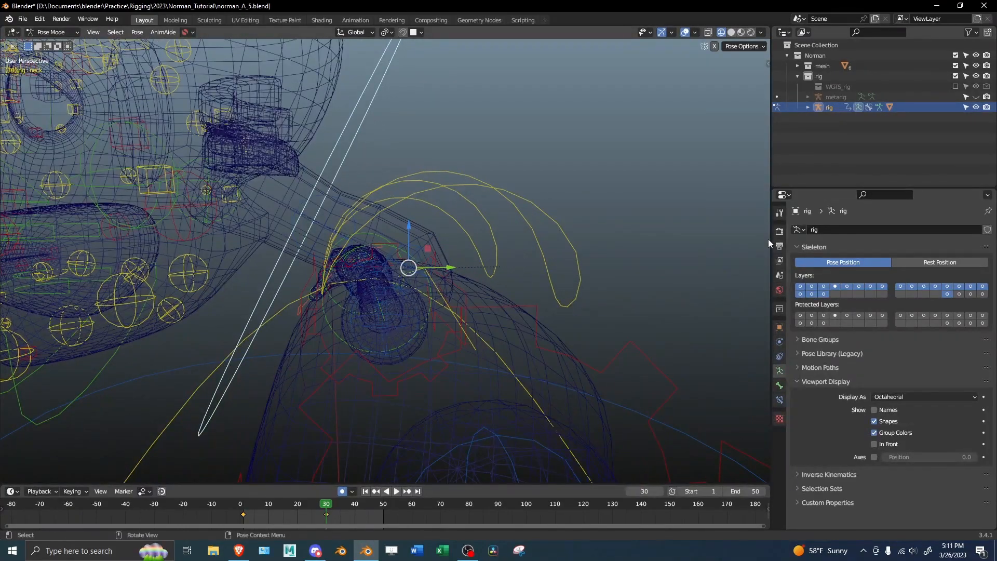
left_click_drag(771, 239, 680, 249)
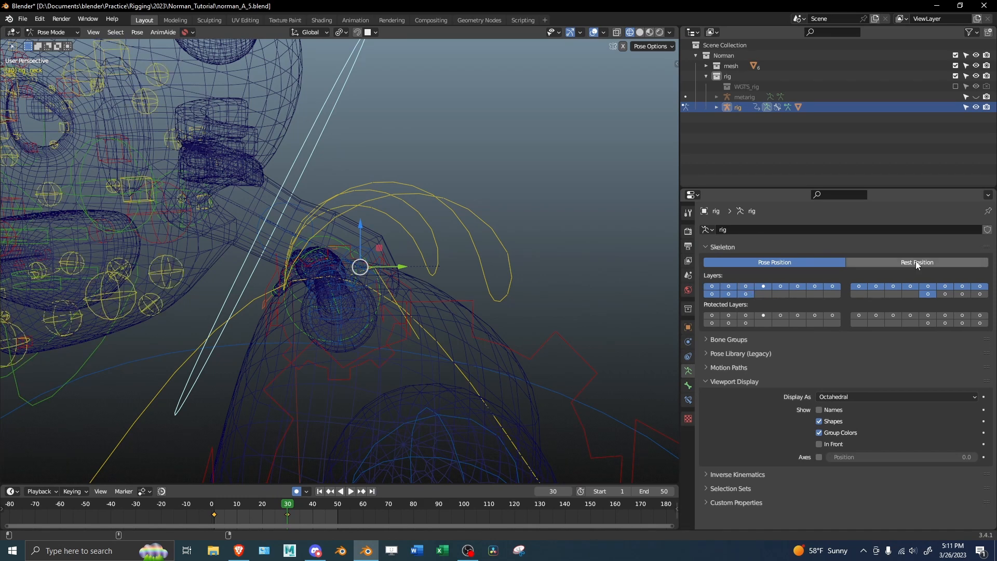
left_click(945, 294)
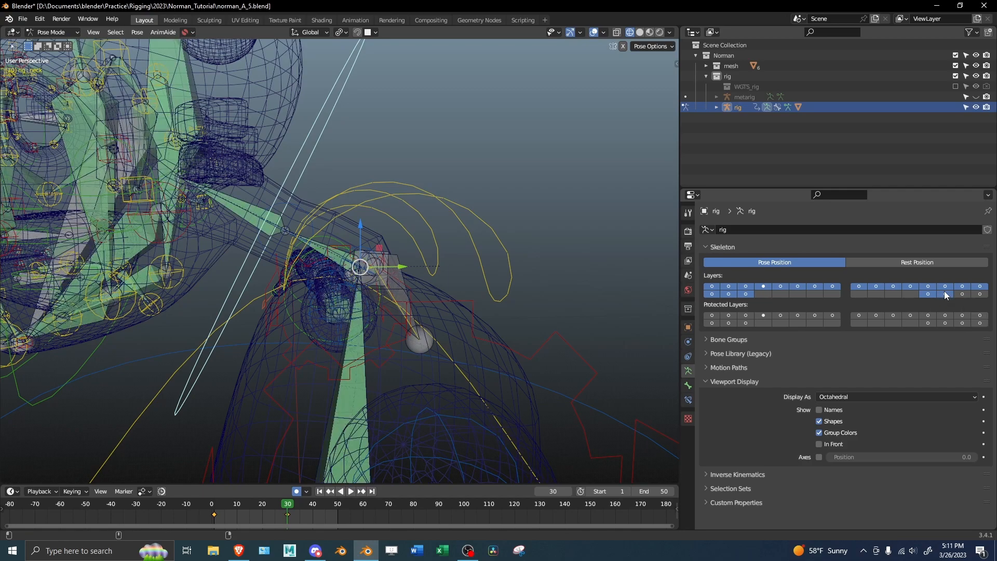
Select the lower and upper deform bones inside the bent neck in turn to examine how they sit in the mesh.
middle_click_drag(355, 236, 366, 206)
left_click(327, 246)
scroll(338, 246, "up", 2)
left_click(242, 197)
scroll(349, 226, "down", 1)
left_click(335, 247)
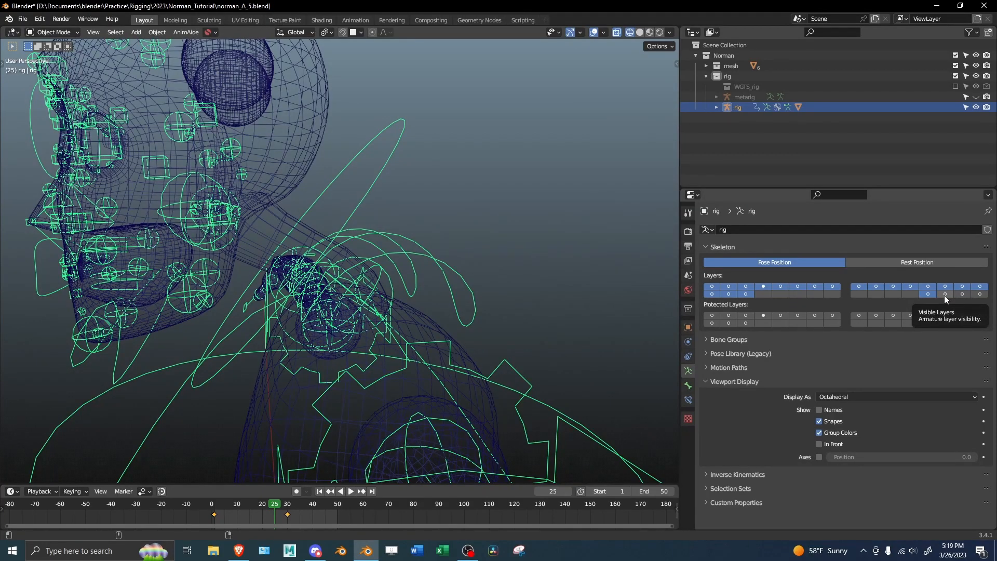
Show the rig's deform bone layer again, select the DEF-spine.004 neck bone and open its Bendy Bones settings.
left_click(944, 295)
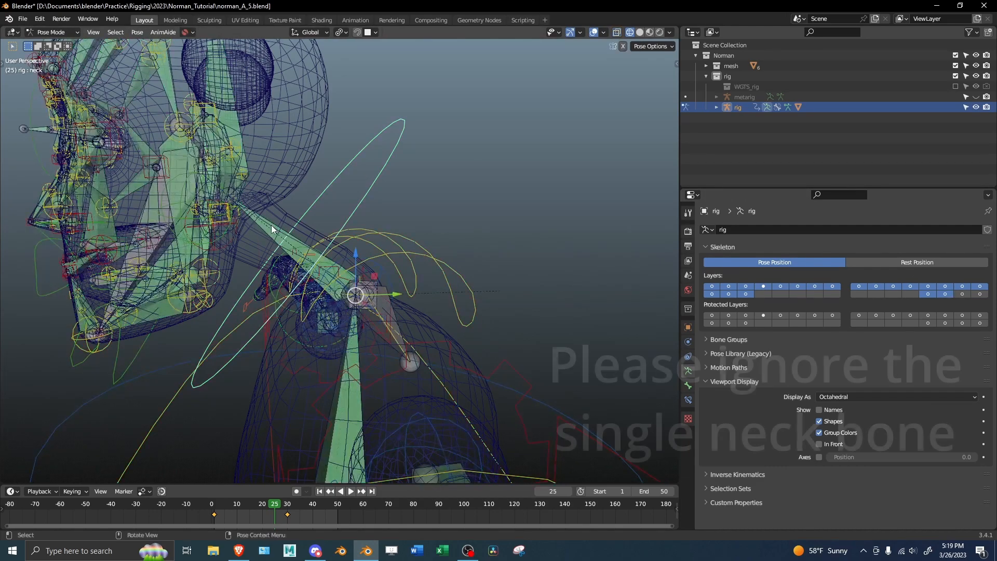
left_click(271, 226)
middle_click_drag(315, 215, 220, 235)
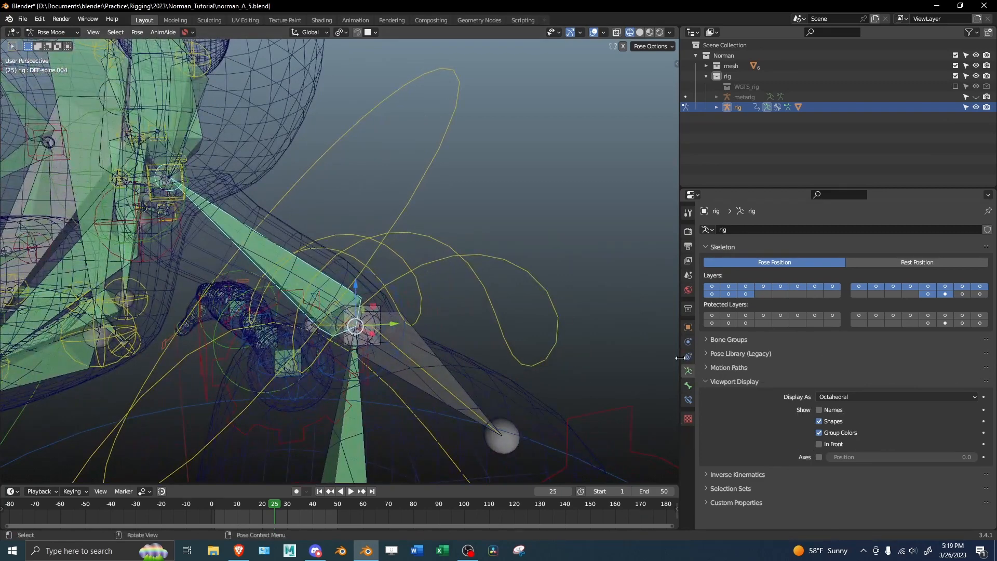
left_click(689, 385)
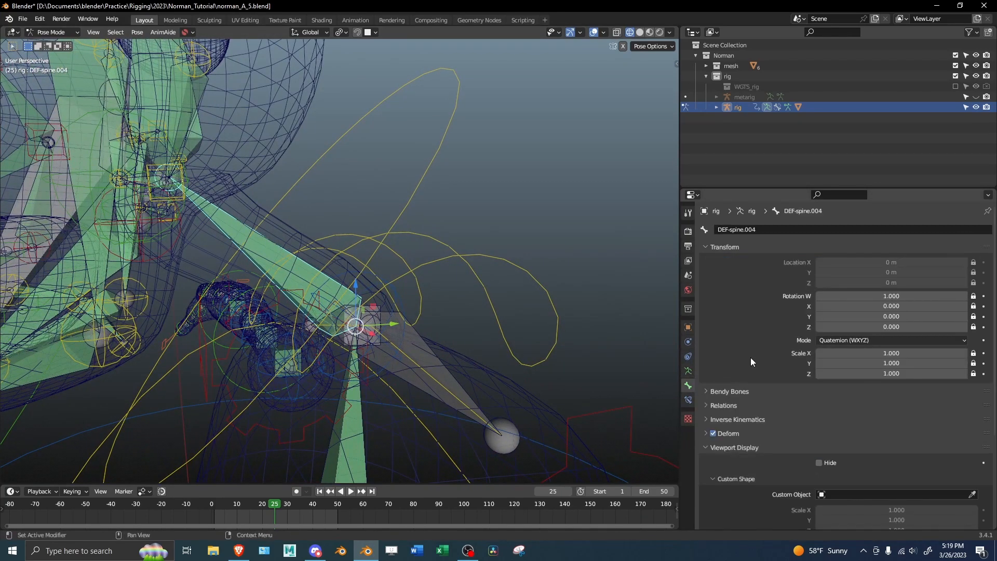
scroll(766, 289, "down", 5)
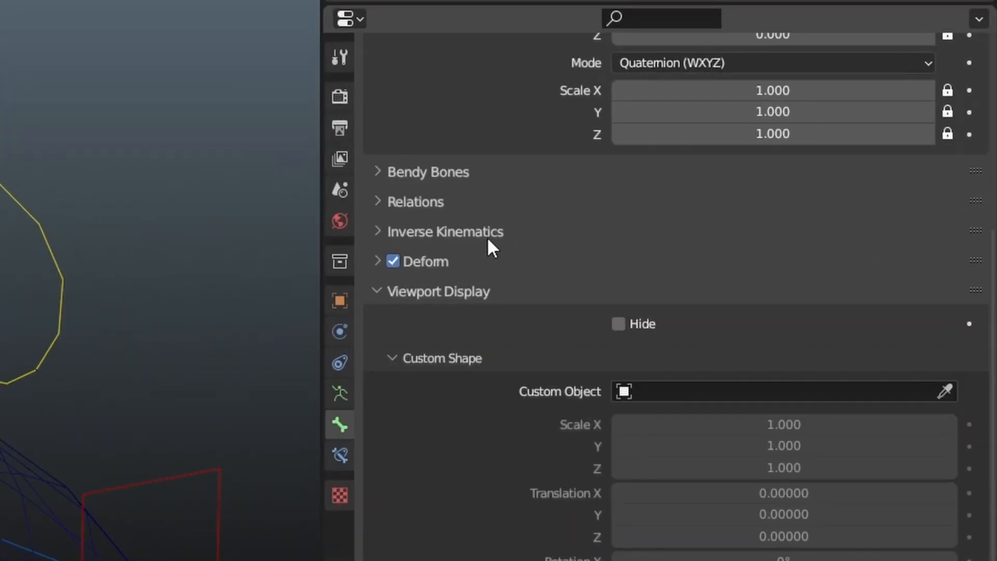
left_click(462, 174)
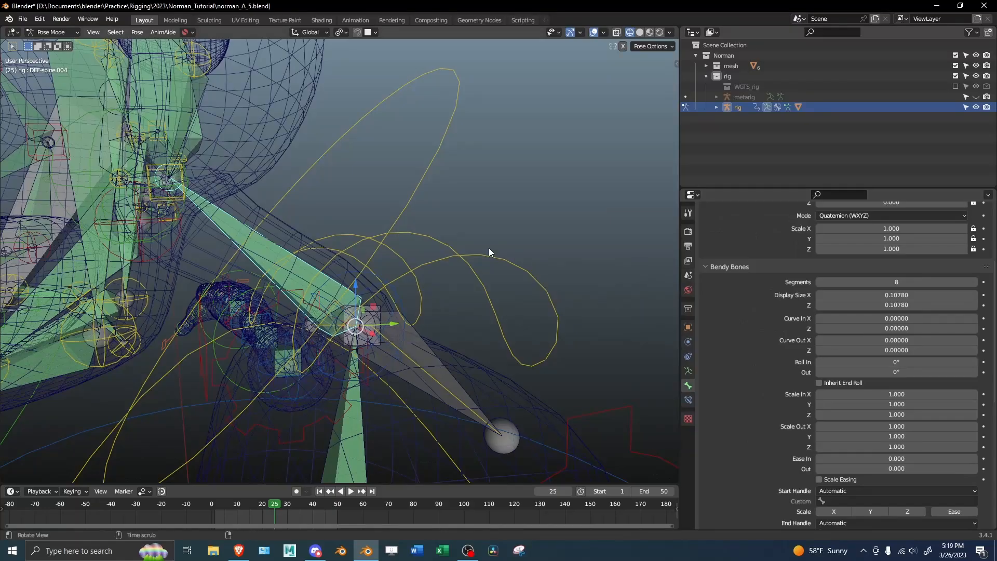
middle_click_drag(489, 248, 442, 298)
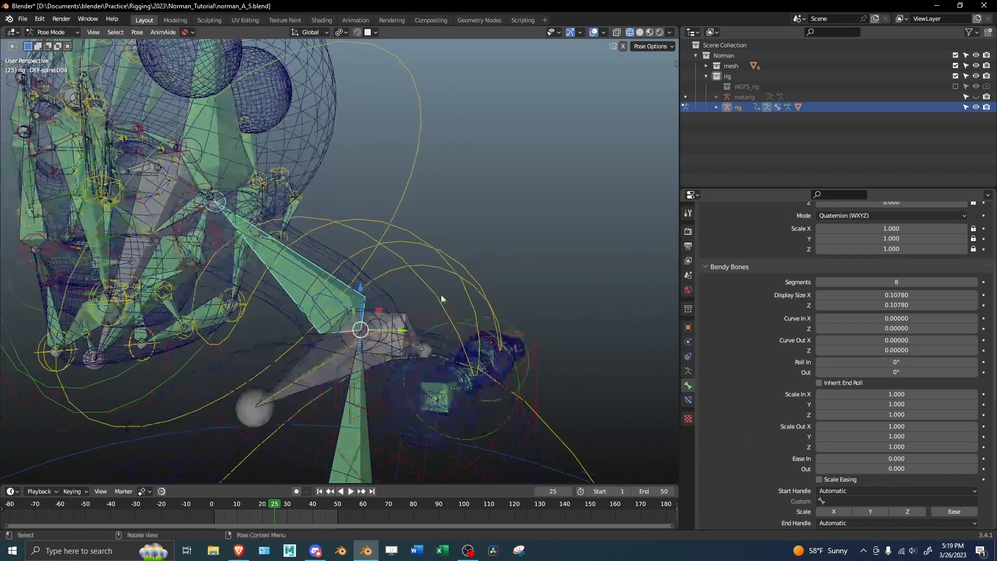
middle_click_drag(455, 233, 485, 244)
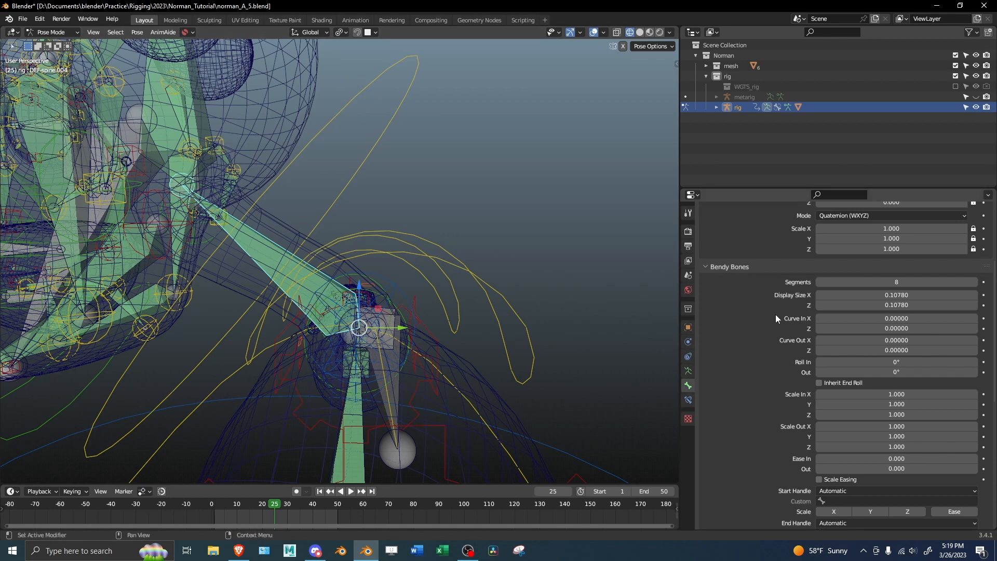
Display the rig's bones as B-Bone and examine the curved segments of the neck bone.
left_click(689, 371)
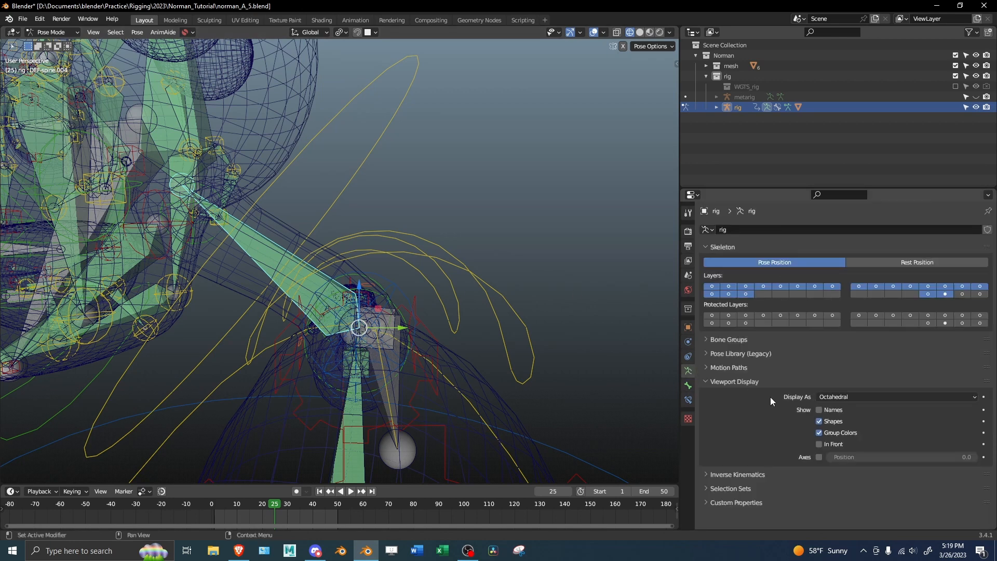
left_click(842, 399)
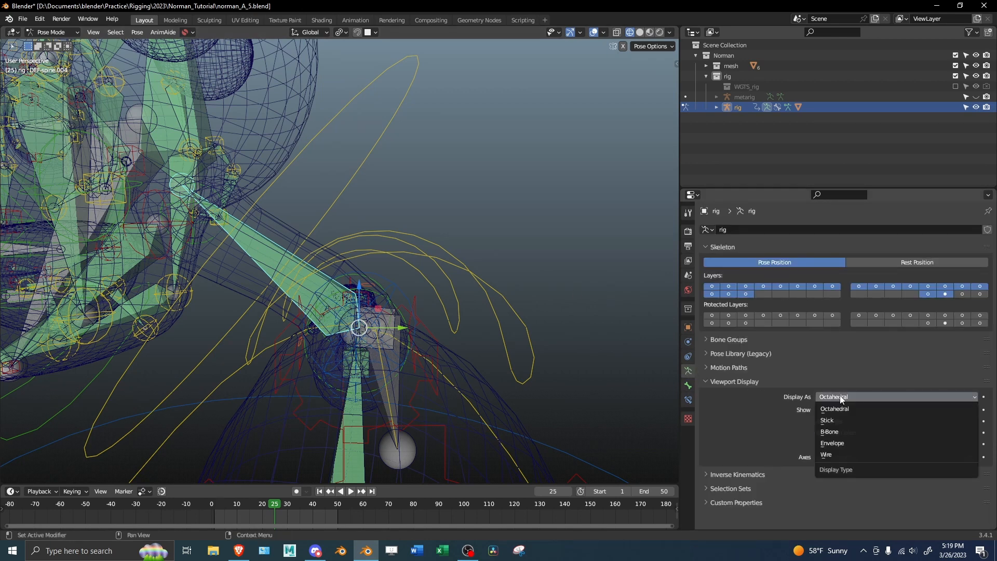
left_click(844, 431)
middle_click_drag(234, 259, 273, 274)
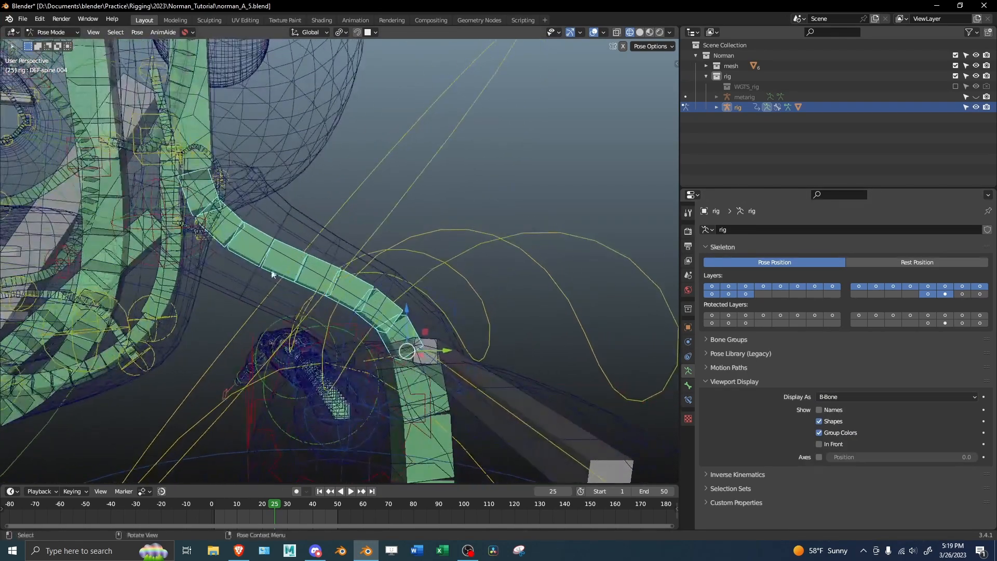
middle_click_drag(372, 296, 349, 347)
middle_click_drag(361, 283, 430, 264)
Try moving the left upper-arm and forearm tweak controls to test how the arm's bendy bones curve.
left_click(410, 283)
key("g")
right_click(389, 306)
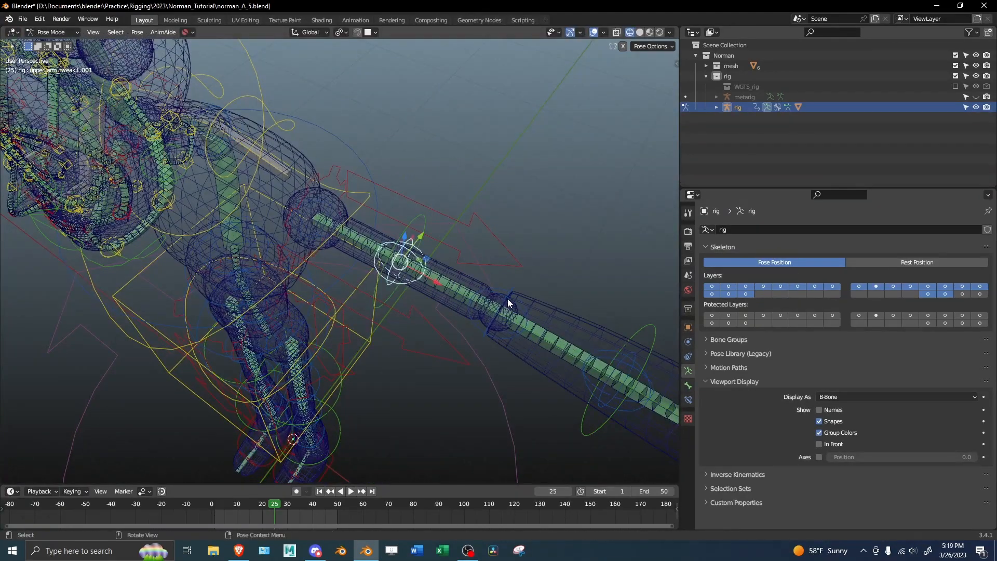
left_click(509, 302)
key("g")
left_click(521, 277)
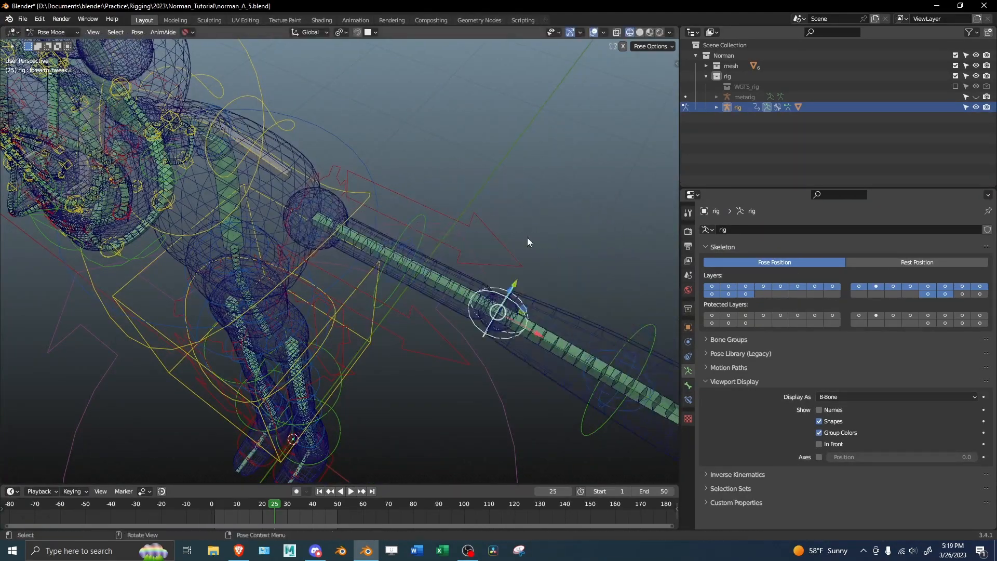
middle_click_drag(528, 240, 623, 341)
Select the DEF-spine.004 neck bone and set its Bendy Bones segments to 1.
left_click(275, 260)
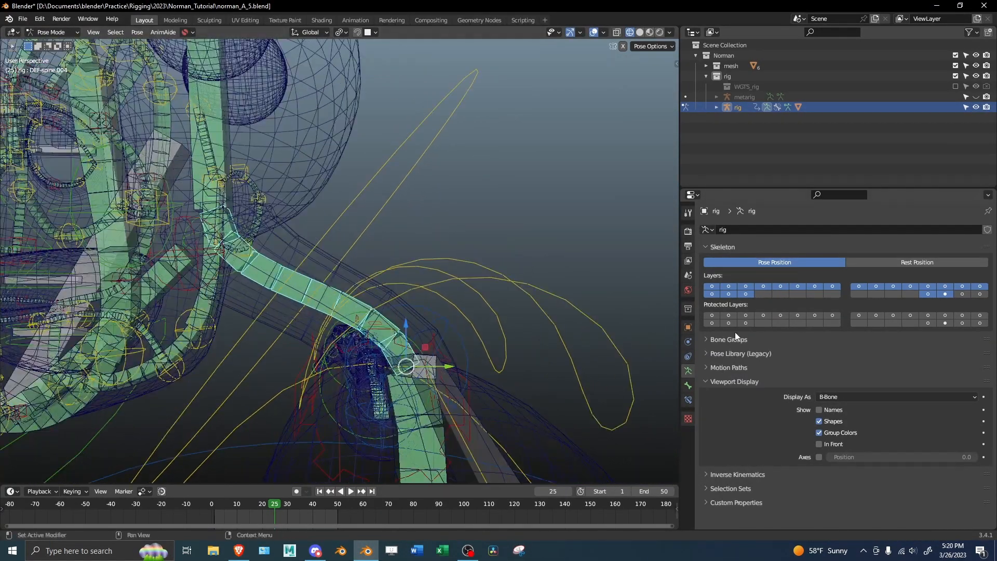
left_click(688, 386)
scroll(794, 378, "down", 8)
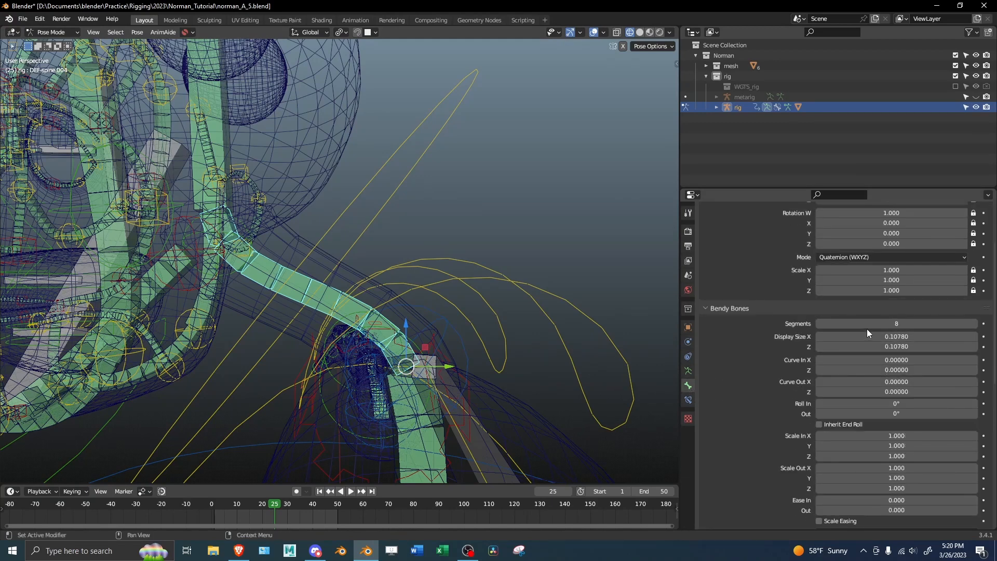
left_click_drag(908, 324, 878, 323)
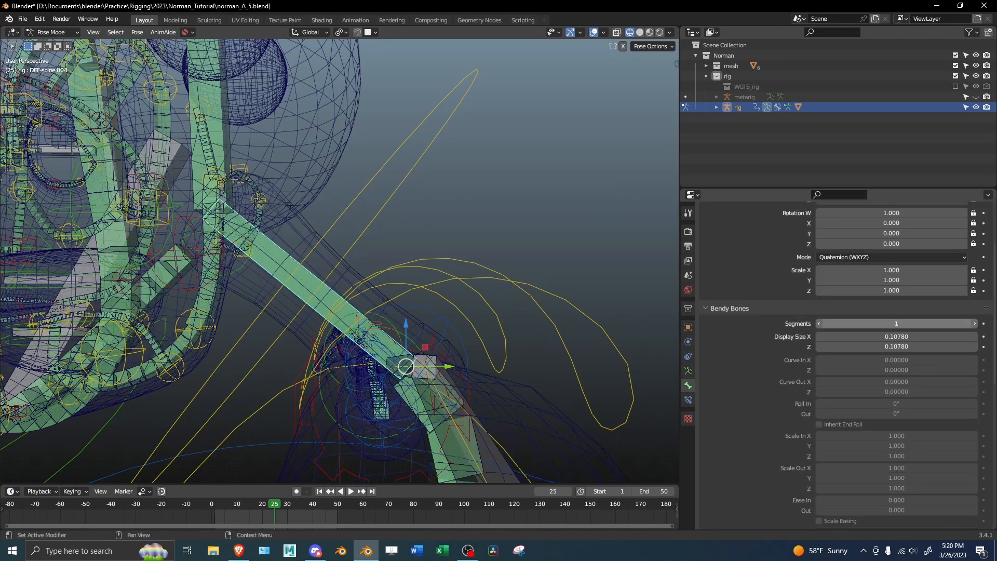
scroll(390, 251, "down", 3)
scroll(380, 242, "up", 3)
left_click_drag(378, 241, 210, 239, "alt")
left_click_drag(258, 272, 381, 232, "alt")
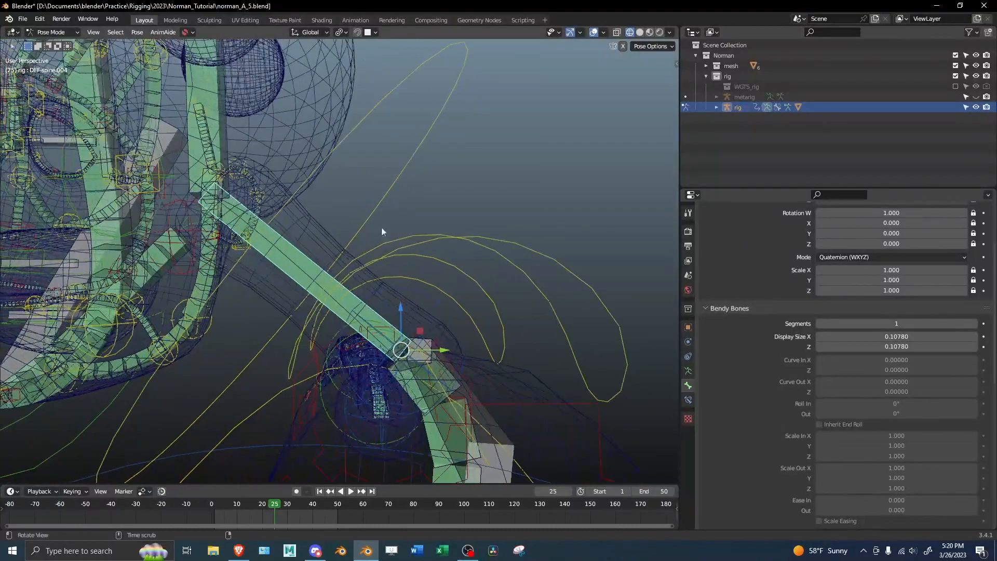
Hide the deform bone layer, select the neck control and return the model to solid shading.
scroll(318, 261, "down", 4)
left_click_drag(337, 267, 363, 270, "alt")
left_click(688, 372)
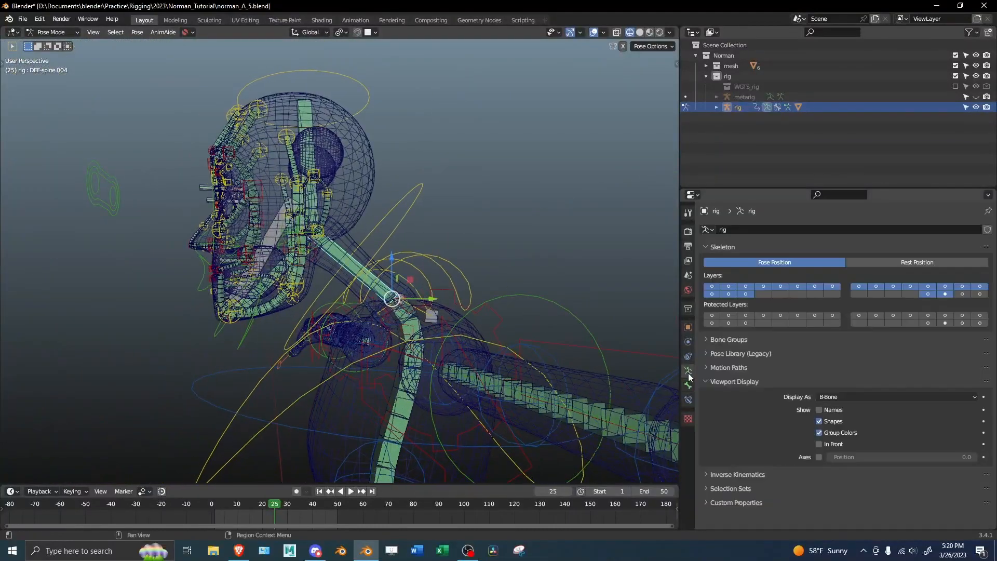
left_click(943, 294)
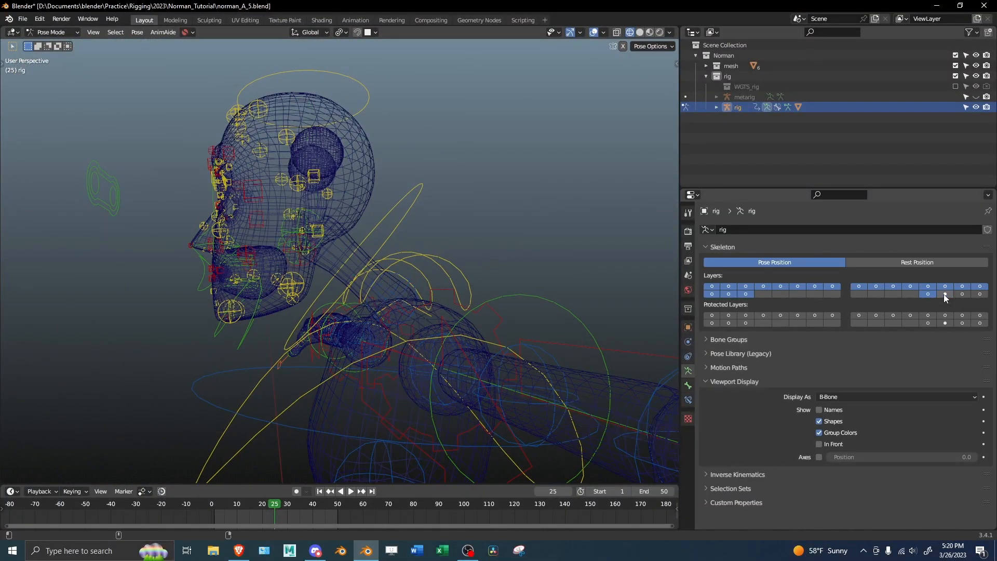
left_click(394, 237)
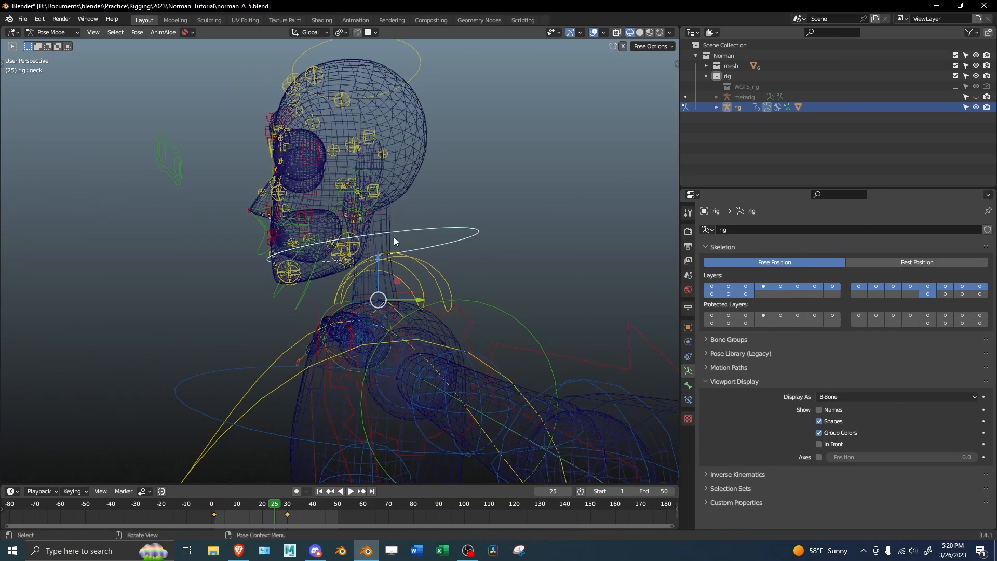
key("shift+z")
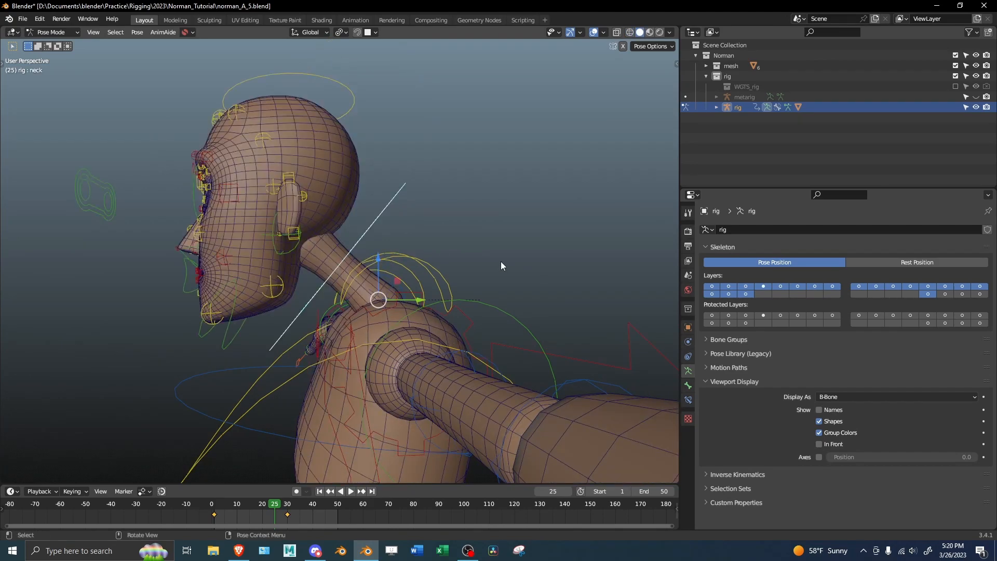
In Weight Paint mode, select the Norman mesh's whole linked torso piece and scrub the neck bend to frame 31.
middle_click_drag(501, 261, 323, 291, "alt")
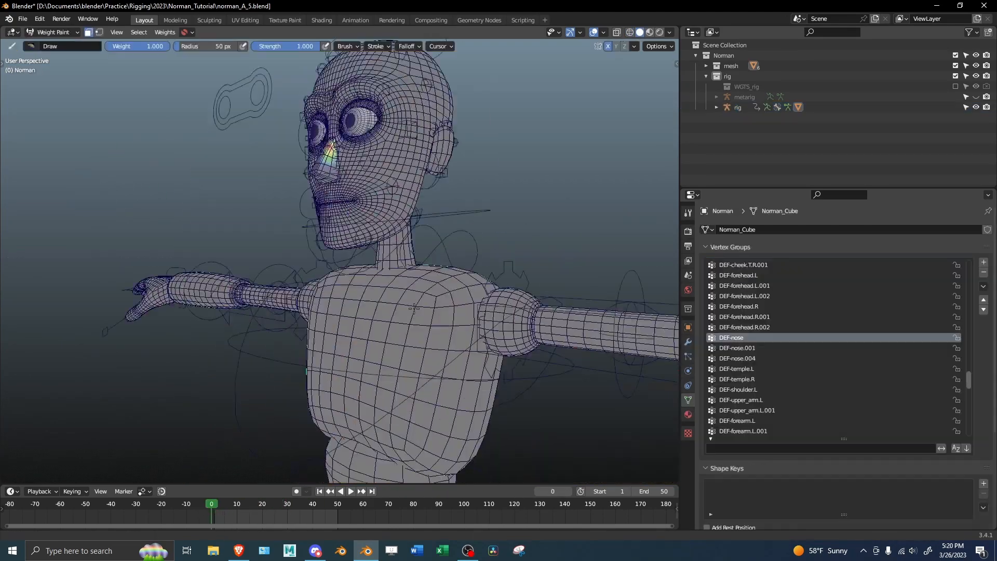
middle_click_drag(364, 259, 384, 260)
key("l")
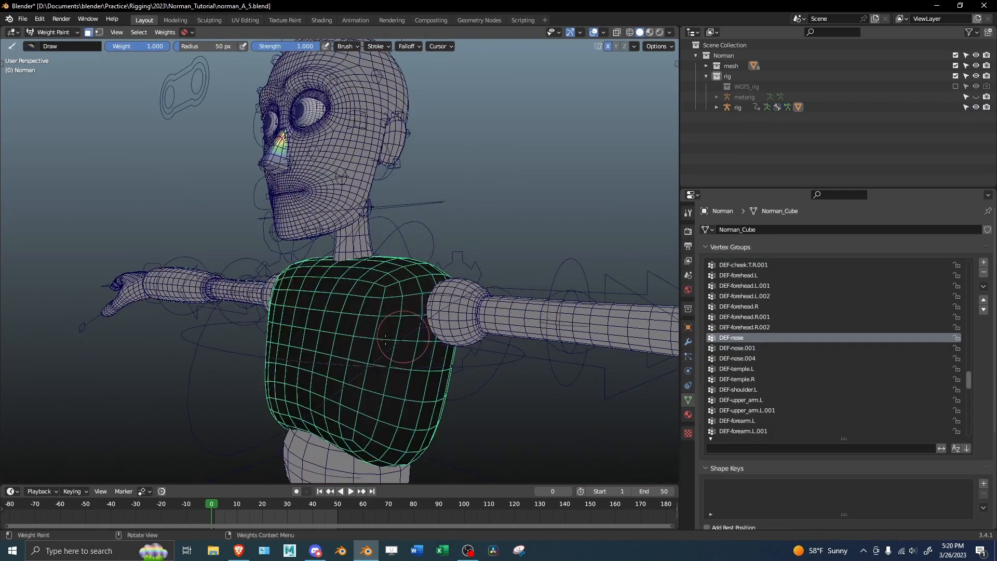
scroll(389, 305, "up", 3)
middle_click_drag(378, 316, 544, 329, "alt")
middle_click_drag(483, 327, 363, 340)
scroll(347, 341, "up", 3)
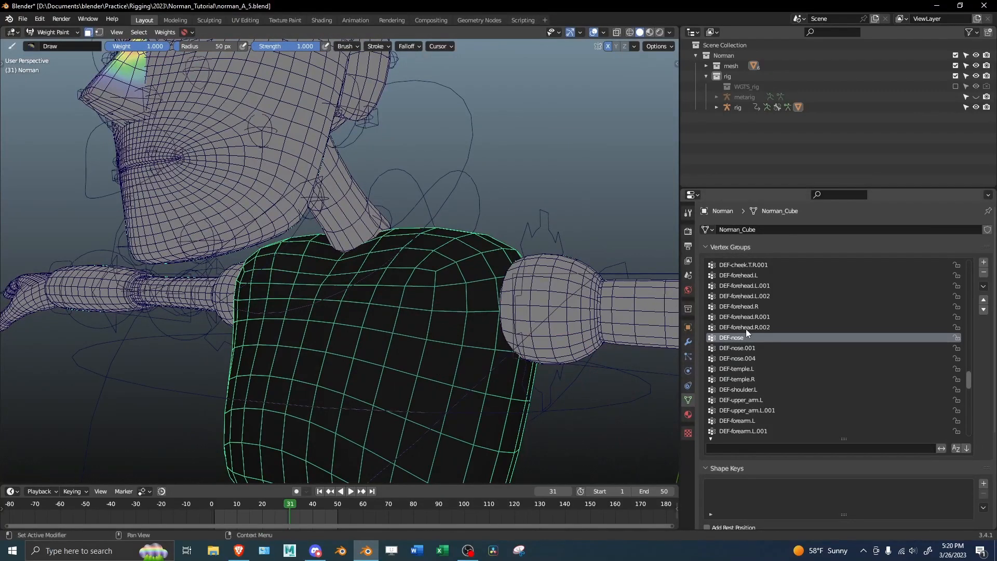
Filter the vertex groups by "sp" and make DEF-spine.003 active to show the torso's weights.
scroll(758, 379, "down", 11, "ctrl")
left_click(777, 445)
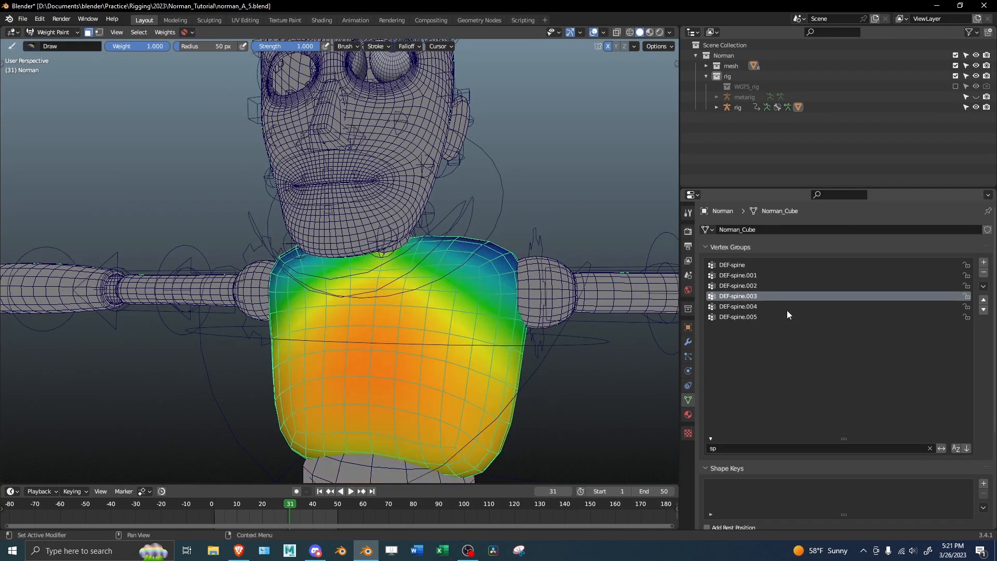
left_click(439, 360)
key("super")
Apply a linear weight gradient at weight 1.000 from below the torso up to the neck in DEF-spine.003.
mouse_move(439, 351)
middle_mouse_down()
mouse_move(483, 333)
mouse_move(446, 348)
middle_mouse_up()
key("KP_1")
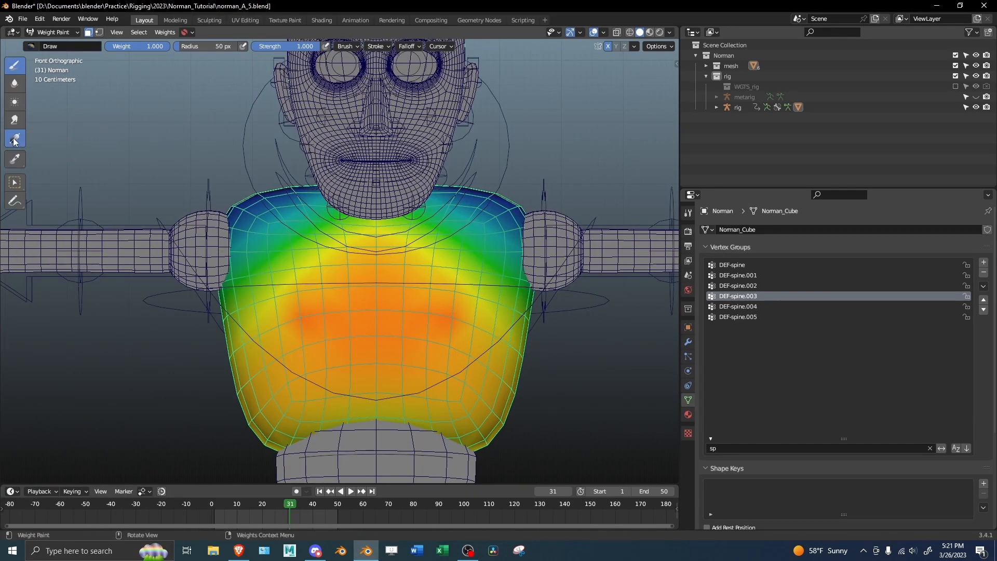
left_click_drag(356, 437, 354, 251)
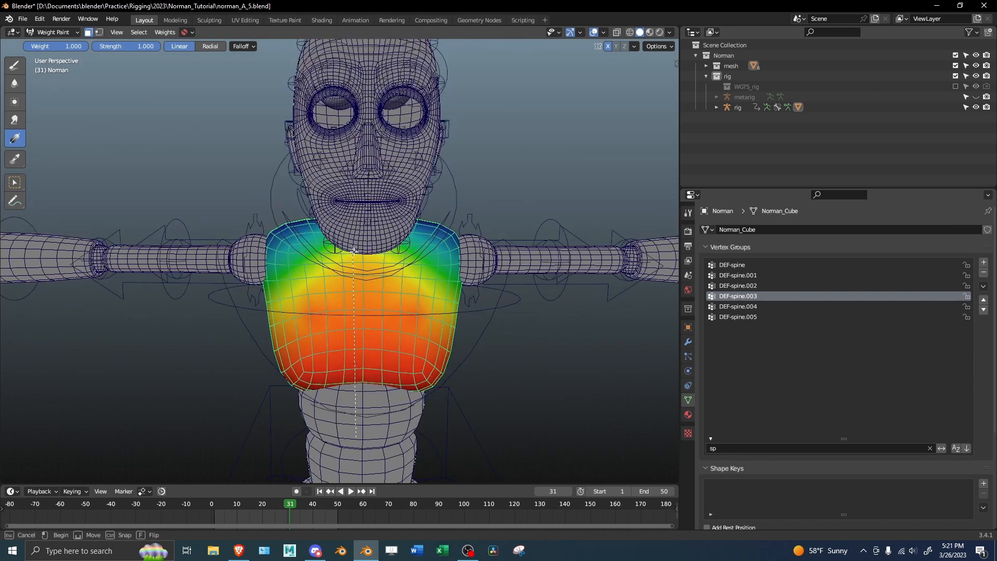
Switch the gradient type to Radial and try it from the middle of the torso.
left_click(213, 46)
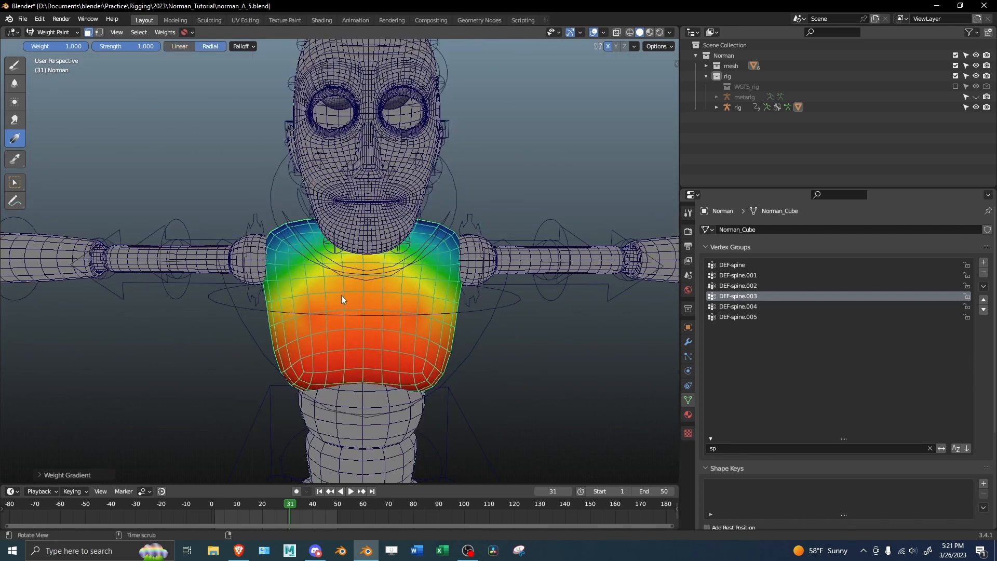
middle_click_drag(342, 296, 339, 296)
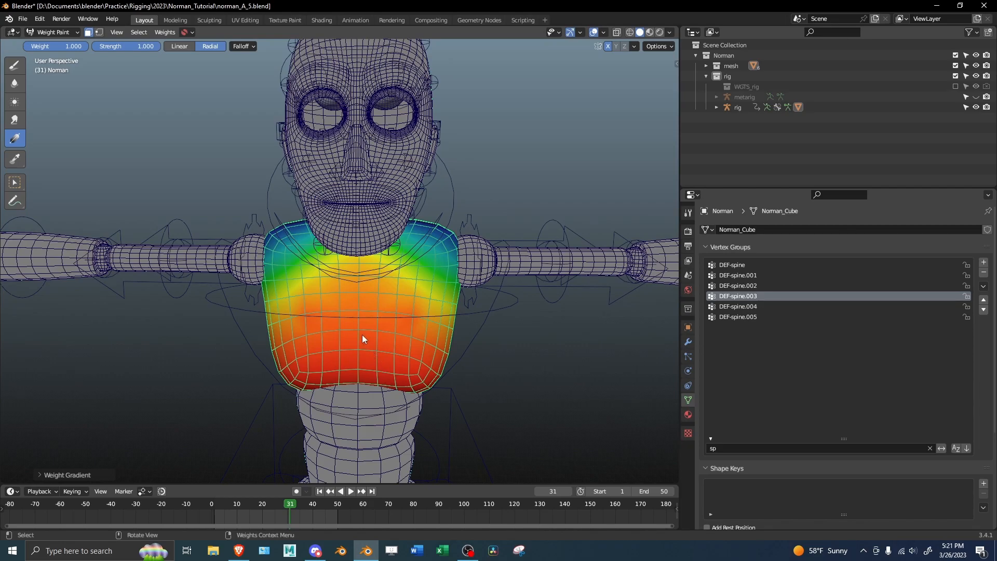
key("KP_7")
right_click(358, 352)
Apply another gradient that gives the torso's lower half full weight, and return to the Draw brush.
middle_click_drag(436, 348, 385, 383)
mouse_move(483, 385)
left_mouse_down()
mouse_move(554, 387)
mouse_move(527, 387)
left_mouse_up()
mouse_move(333, 363)
middle_mouse_down()
mouse_move(372, 323)
mouse_move(348, 327)
mouse_move(345, 340)
mouse_move(362, 340)
mouse_move(339, 346)
mouse_move(365, 397)
middle_mouse_up()
left_click(15, 65)
scroll(317, 353, "up", 2)
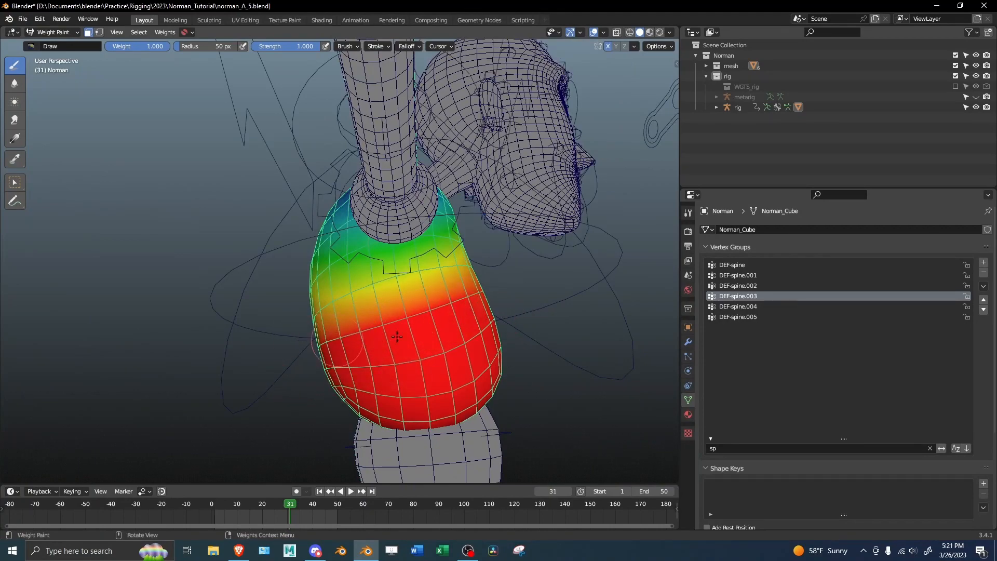
Show the rig's deform bone layer and select the DEF-spine.003 bone in Pose Mode with wireframe shading.
middle_click_drag(397, 337, 329, 322)
middle_click_drag(491, 333, 290, 285)
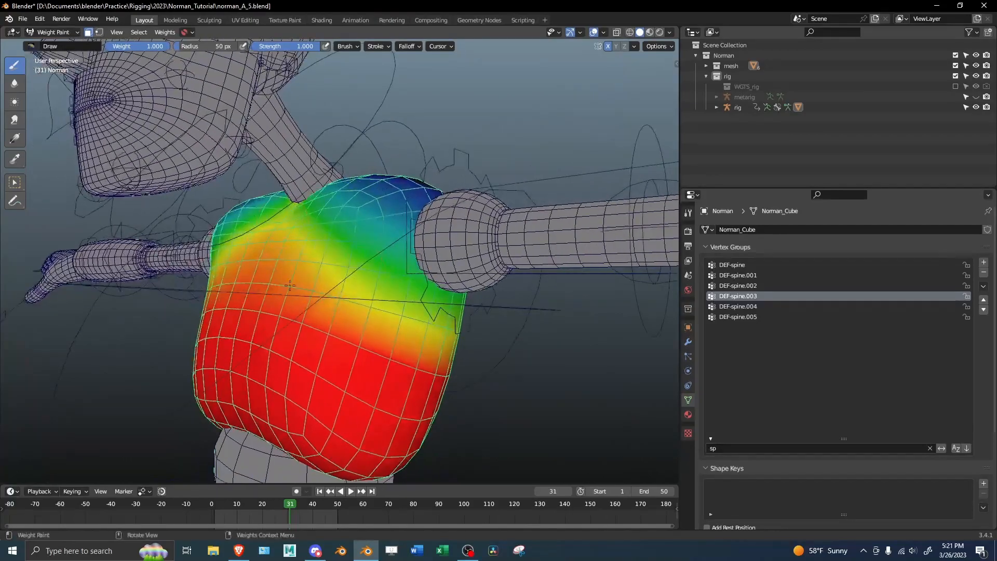
middle_click_drag(452, 279, 278, 299)
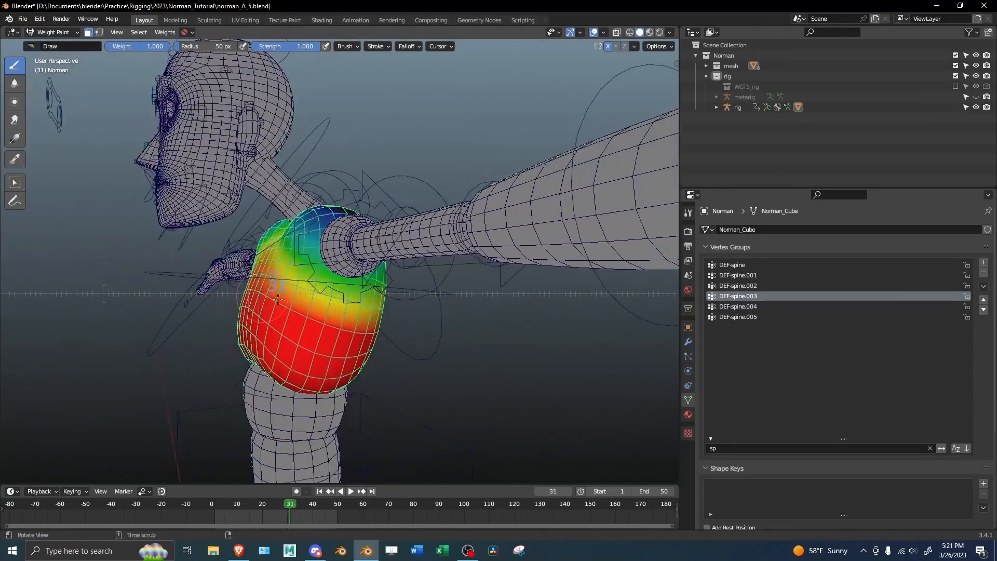
mouse_move(441, 310)
middle_mouse_down()
mouse_move(105, 289)
mouse_move(119, 291)
middle_mouse_up()
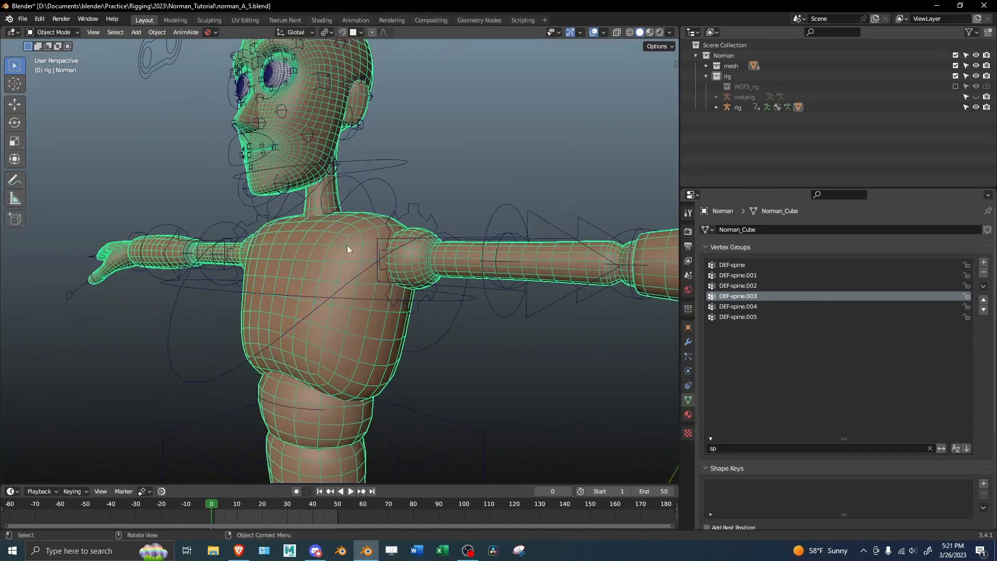
middle_click_drag(307, 369, 355, 396, "alt")
left_click_drag(394, 320, 398, 319, "alt")
left_click(399, 164)
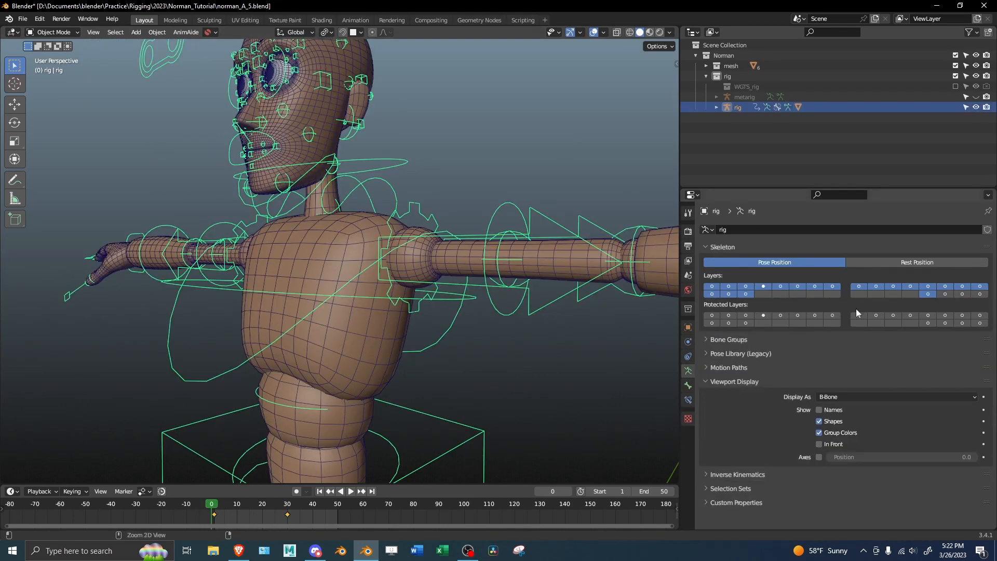
left_click(945, 295, "shift")
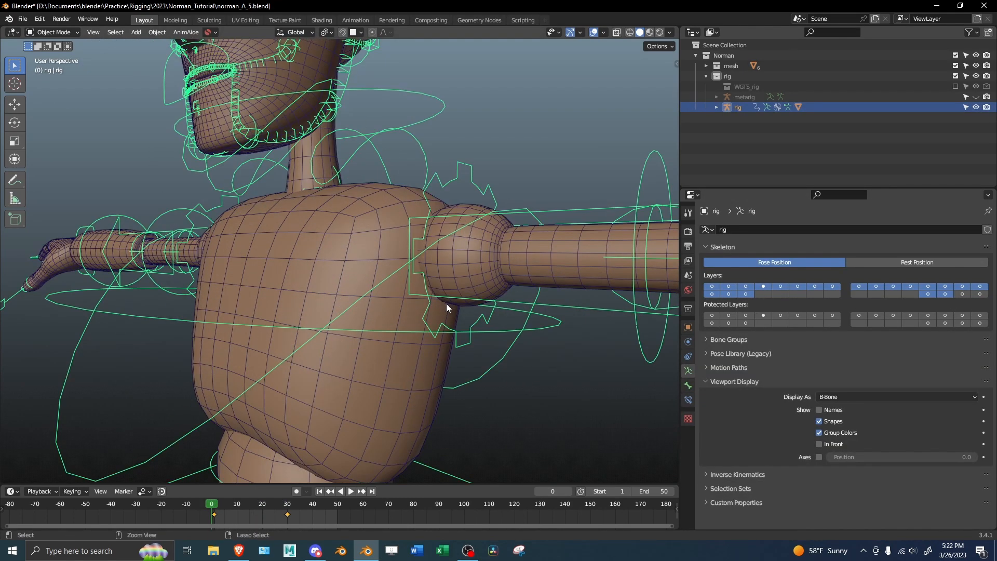
key("ctrl+Tab")
key("shift+z")
left_click(317, 324)
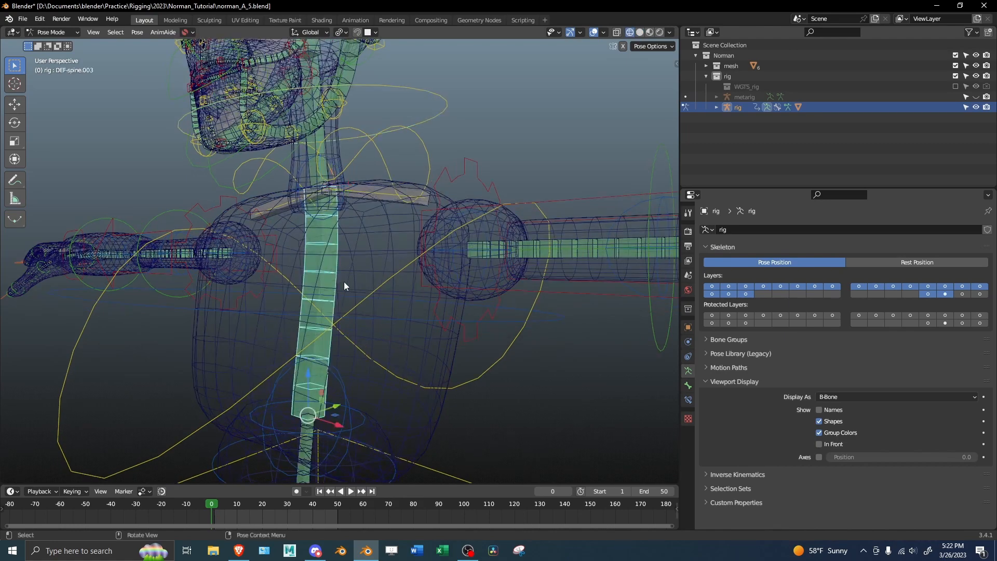
Reduce the Bendy Bones segment count of the DEF-spine.003 bone.
left_click(688, 385)
middle_click_drag(384, 303, 570, 310, "alt")
left_click_drag(454, 286, 397, 278, "alt")
left_click_drag(897, 407, 857, 407)
left_click_drag(383, 315, 178, 245, "alt")
left_click(360, 305)
scroll(359, 305, "down", 1)
middle_click_drag(178, 245, 409, 251, "alt")
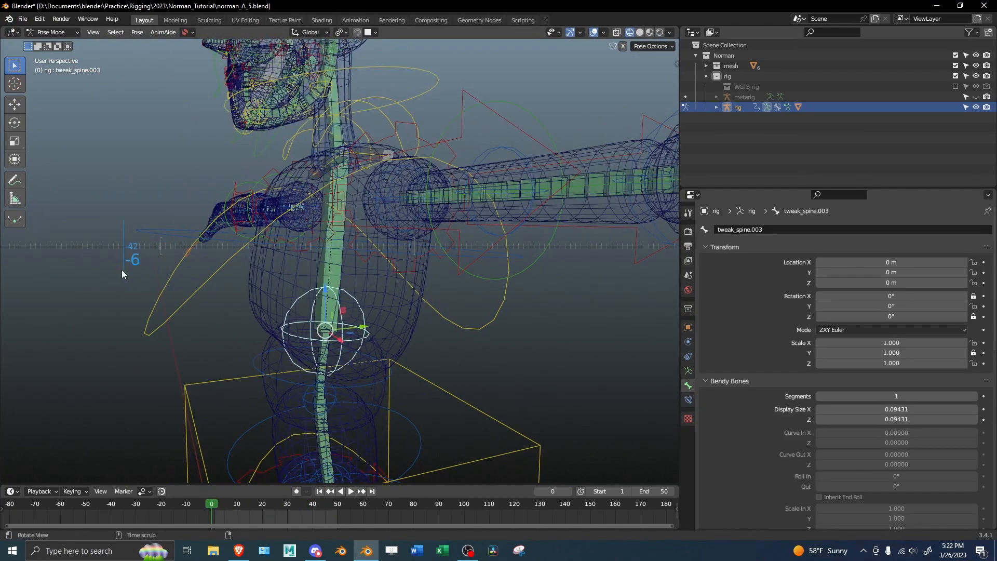
Try rotating the chest control about the global X axis to test how the torso bends.
left_click(182, 307)
key("r")
key("x")
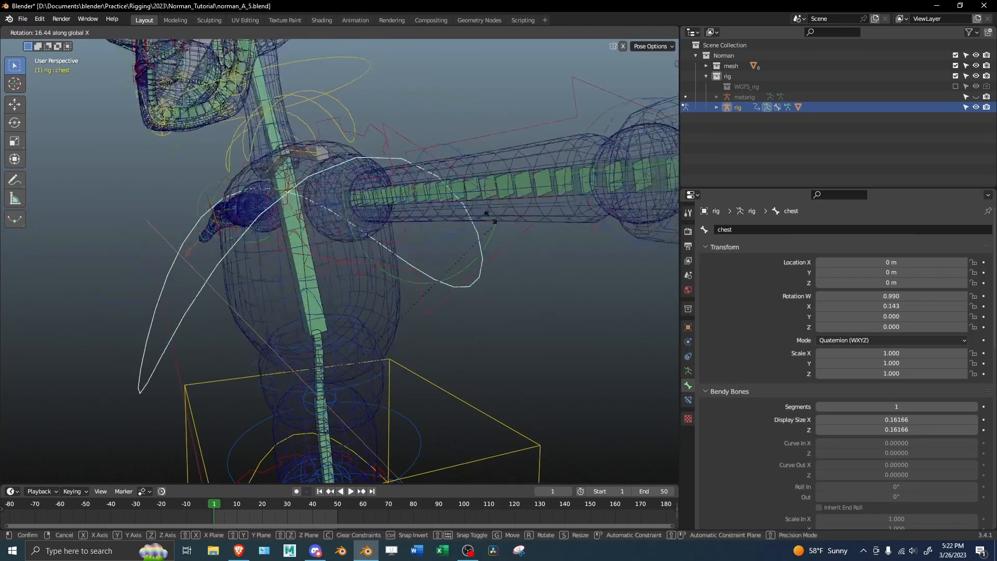
right_click(525, 282)
middle_click_drag(527, 287, 385, 260)
left_click(338, 241)
left_click(316, 323)
left_click(323, 308)
left_click(337, 303)
middle_click_drag(360, 293, 313, 314)
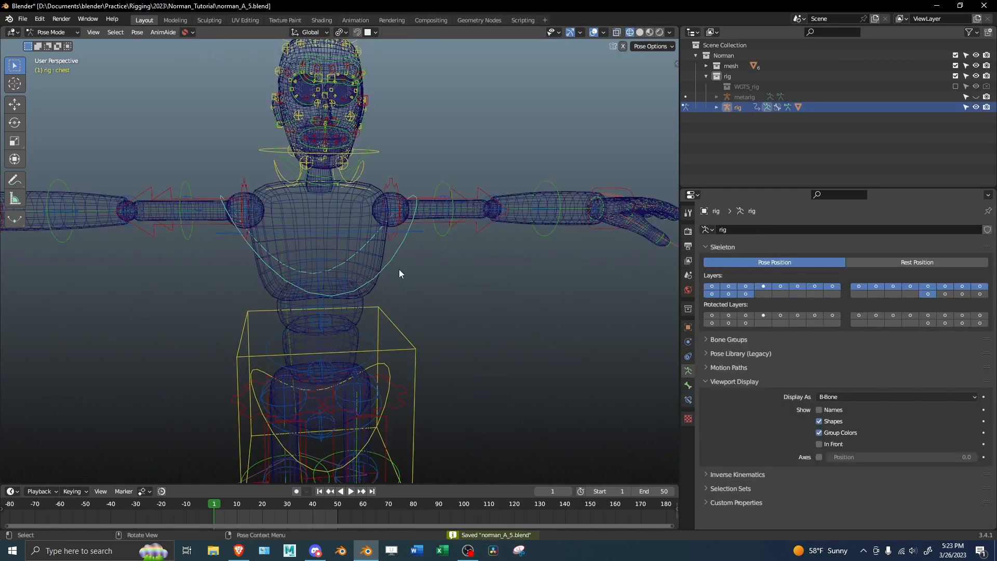
Try moving the chest control freely and then straight up to test how the waist stretches.
key("g")
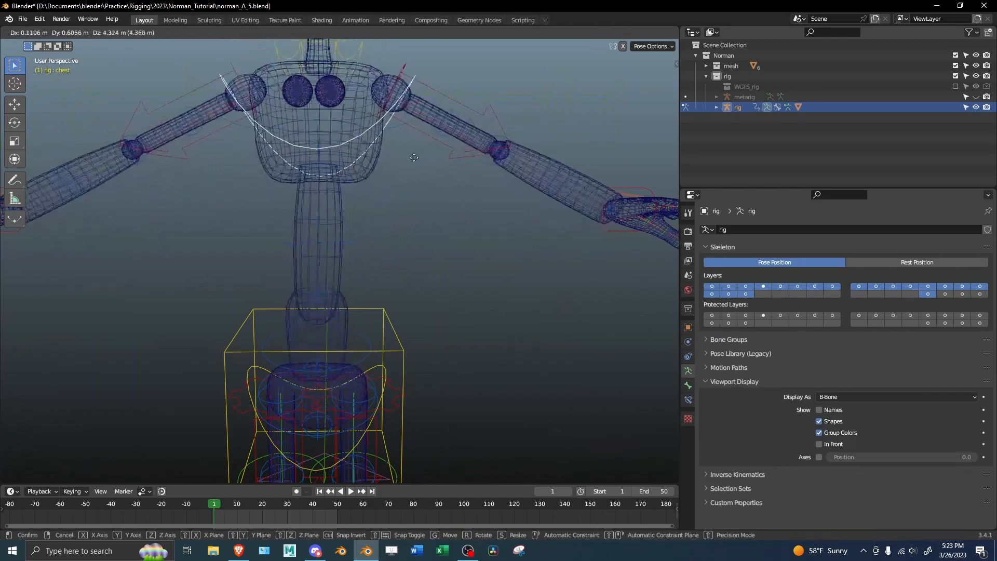
right_click(398, 217)
middle_click_drag(381, 232, 289, 259)
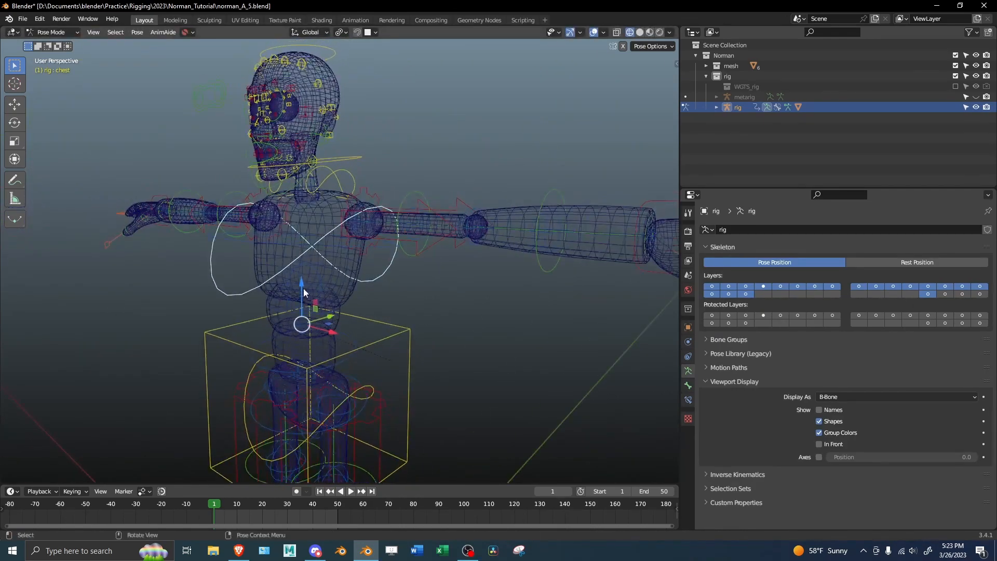
left_click_drag(303, 288, 337, 203)
right_click(336, 203)
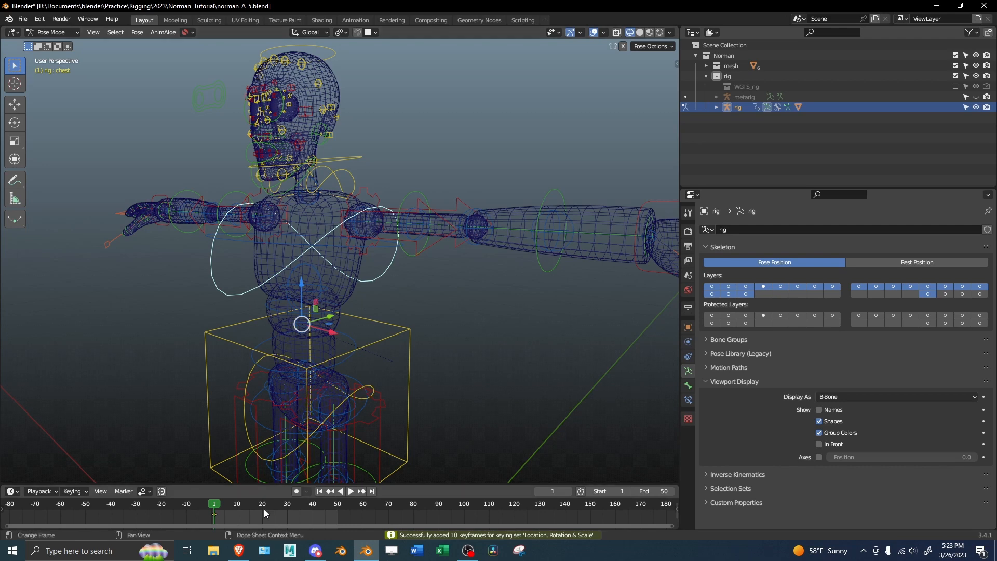
Raise the chest control about 2.9 m along Z at frame 30 and key its location, rotation and scale.
left_click_drag(302, 283, 311, 209)
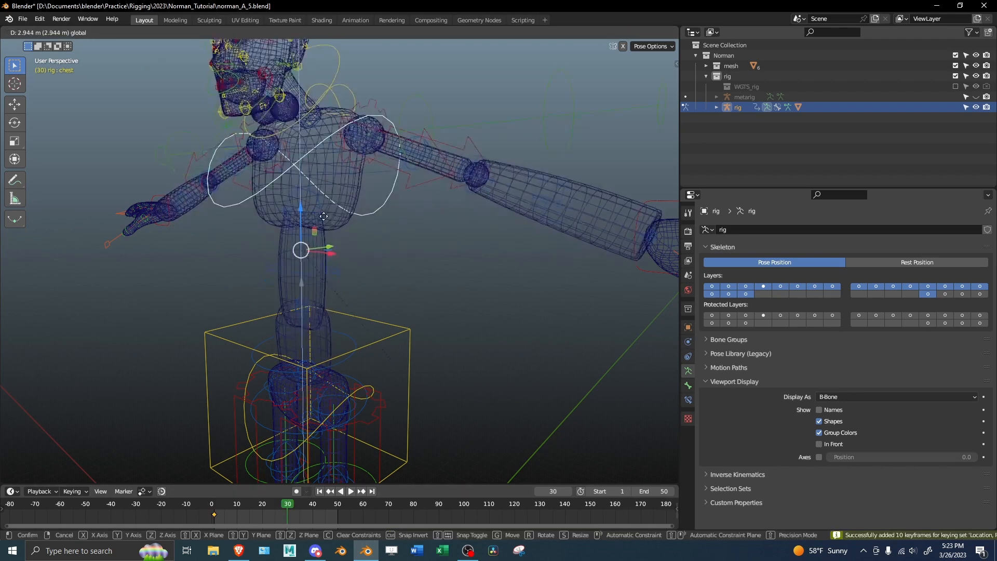
middle_click_drag(315, 212, 347, 217)
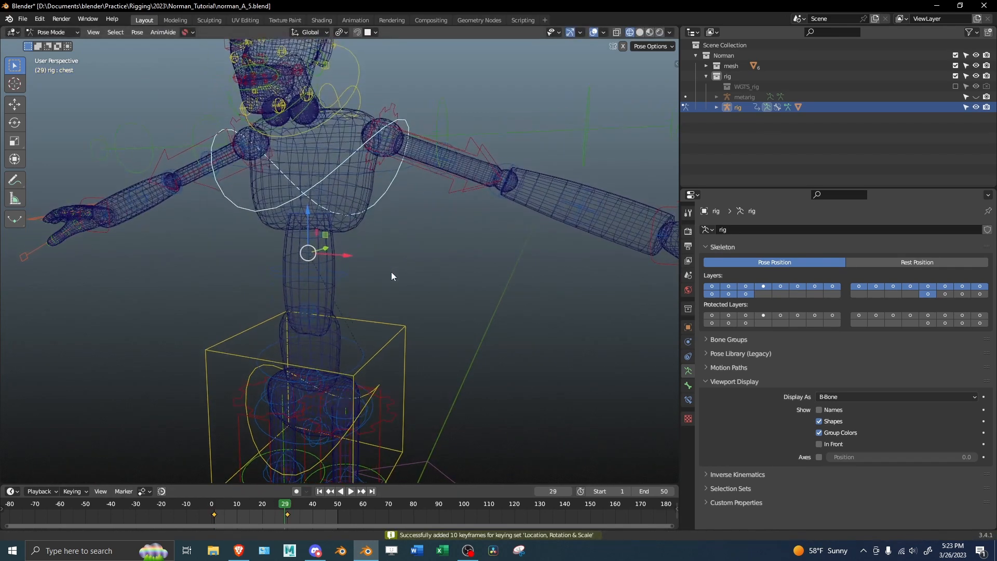
left_click_drag(392, 273, 388, 273, "alt")
middle_click_drag(362, 277, 400, 306, "alt")
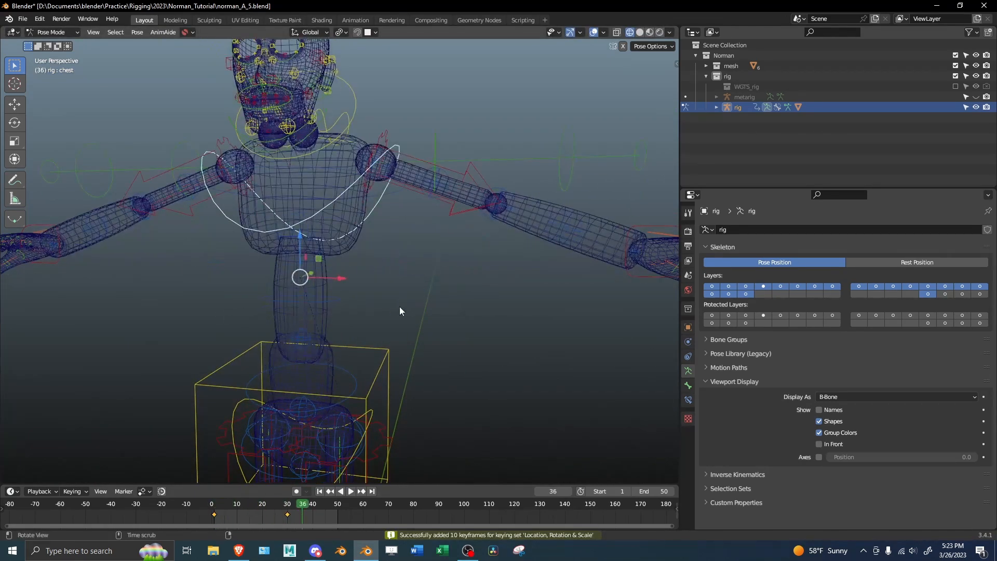
Show the rig's deform bone layer again and select the DEF-spine.002 bone in Pose Mode.
left_click(322, 325)
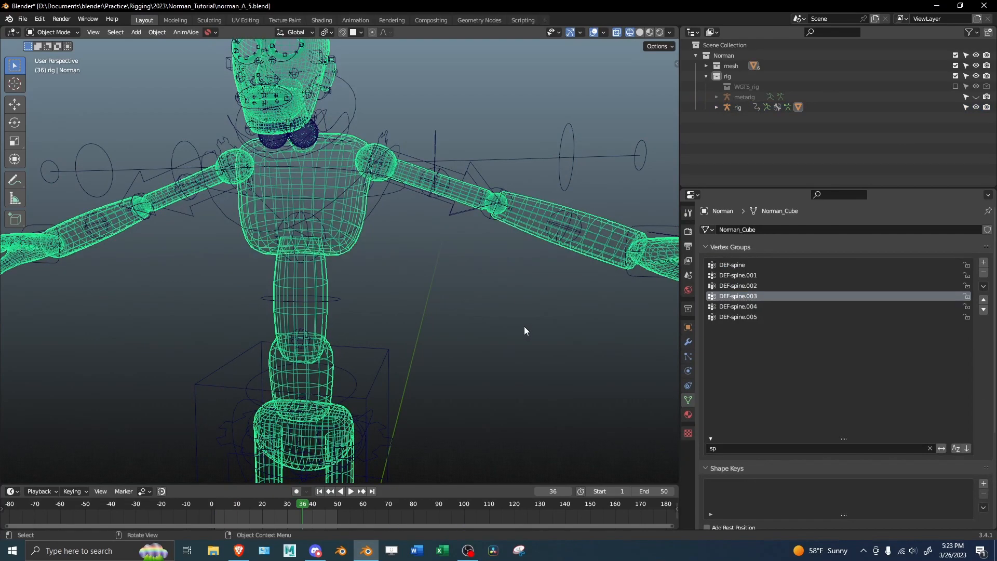
left_click(332, 299)
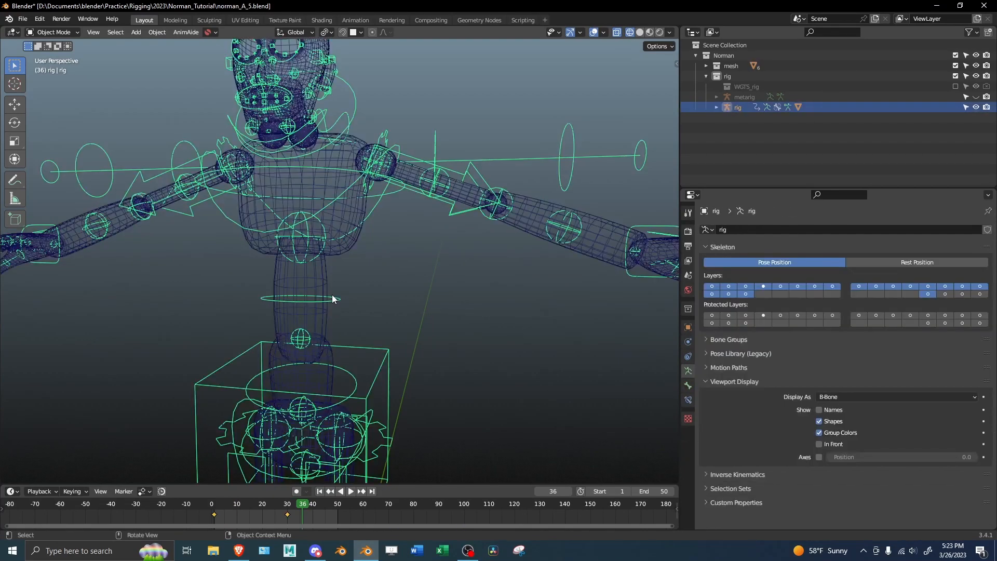
left_click(946, 295, "shift")
scroll(332, 291, "up", 3)
key("ctrl+Tab")
left_click(265, 289)
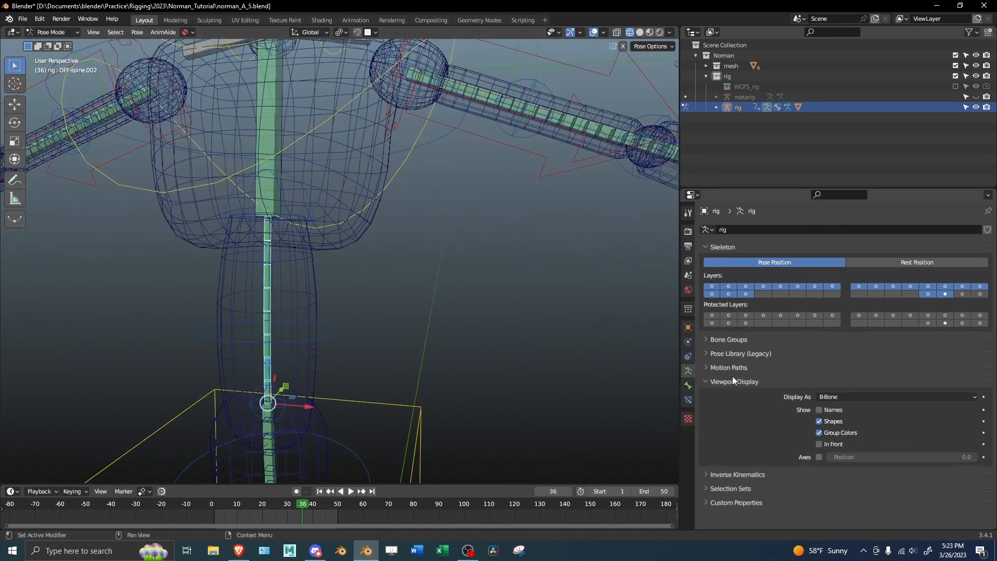
Set Maintain Volume to None in the Stretch To constraint of DEF-spine.002.
left_click(688, 398)
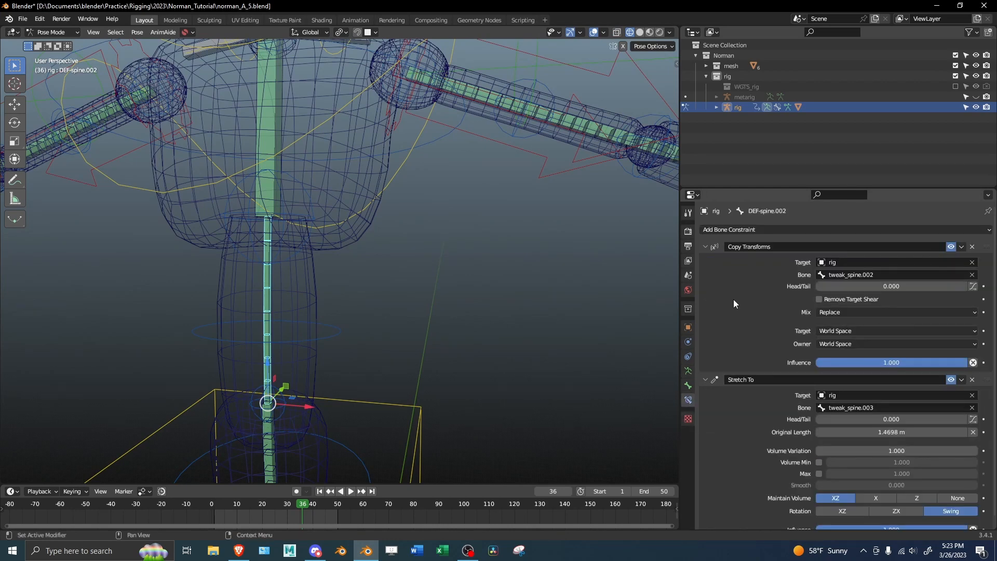
left_click(737, 247)
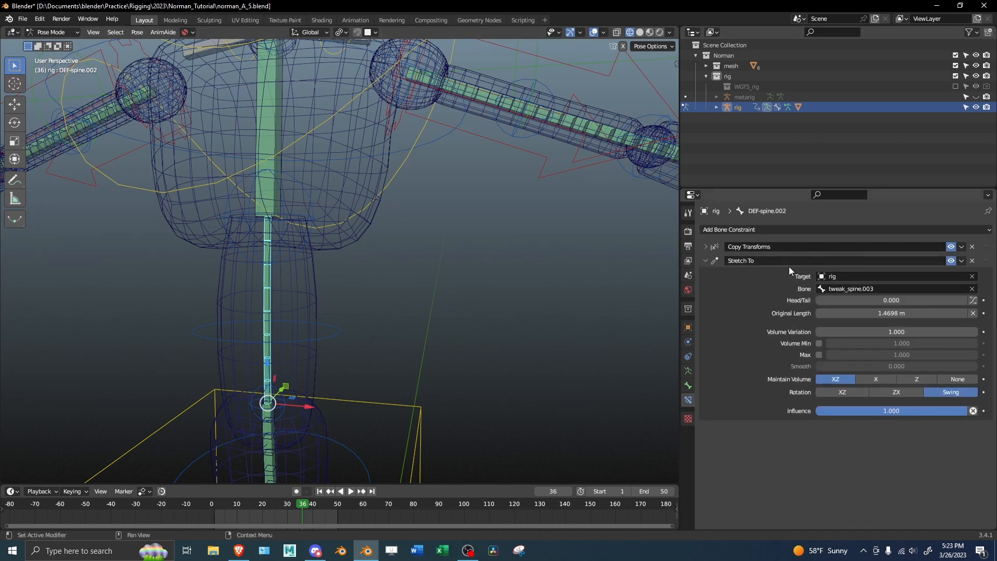
middle_click_drag(383, 223, 543, 223, "shift")
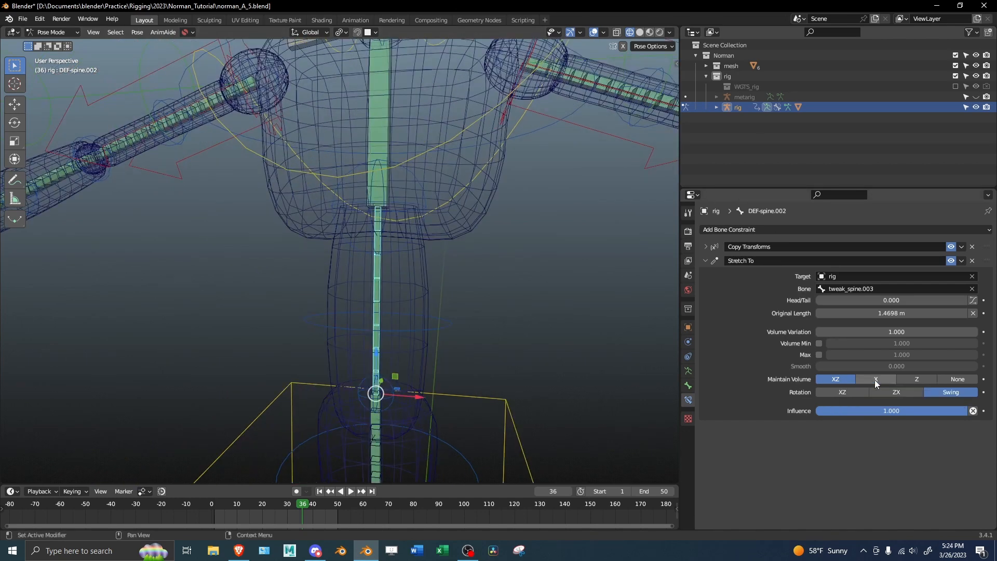
middle_click_drag(510, 258, 423, 238)
Set Maintain Volume to None in the Stretch To constraints of DEF-spine.001 and DEF-spine, and return to solid shading.
left_click(378, 339)
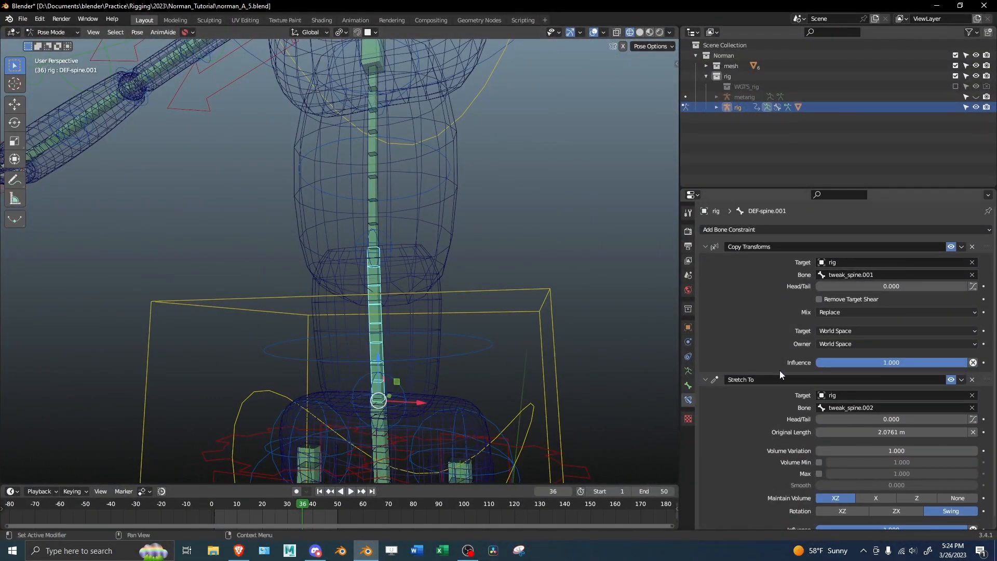
key("a")
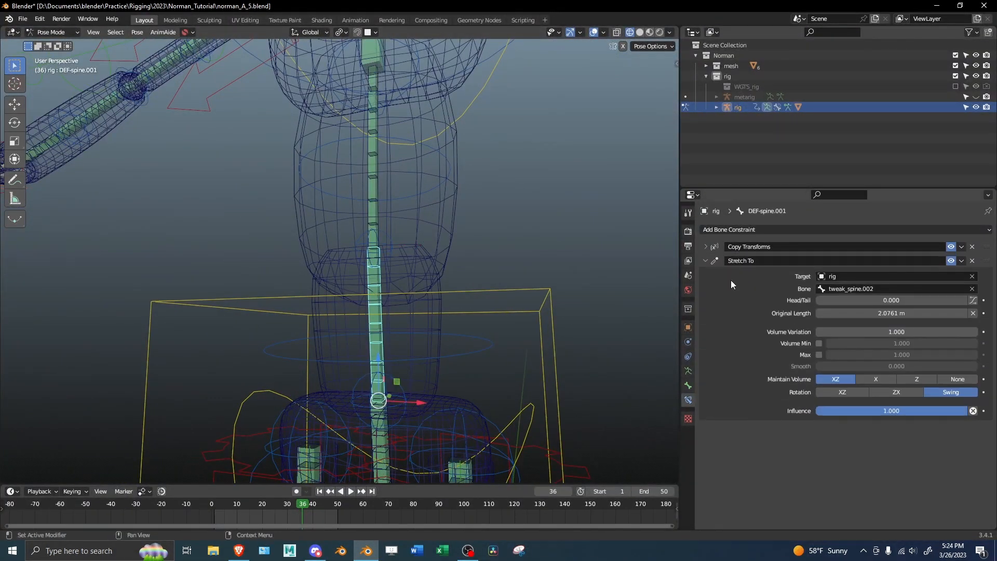
left_click(959, 380)
middle_click_drag(375, 435, 371, 282, "shift")
left_click(372, 282)
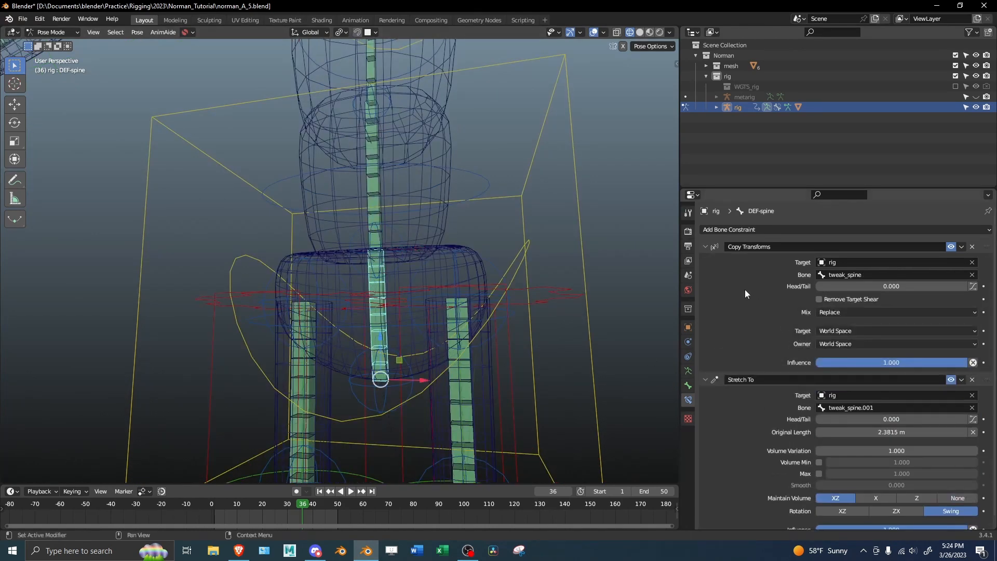
key("a")
left_click(958, 379)
mouse_move(571, 270)
middle_mouse_down()
mouse_move(423, 245)
mouse_move(310, 252)
mouse_move(423, 243)
middle_mouse_up()
key("shift+z")
mouse_move(501, 237)
middle_mouse_down("alt")
mouse_move(327, 244)
mouse_move(506, 247)
mouse_move(407, 263)
mouse_move(481, 244)
mouse_move(366, 248)
mouse_move(460, 263)
mouse_move(407, 301)
mouse_move(67, 298)
mouse_move(360, 349)
middle_mouse_up("alt")
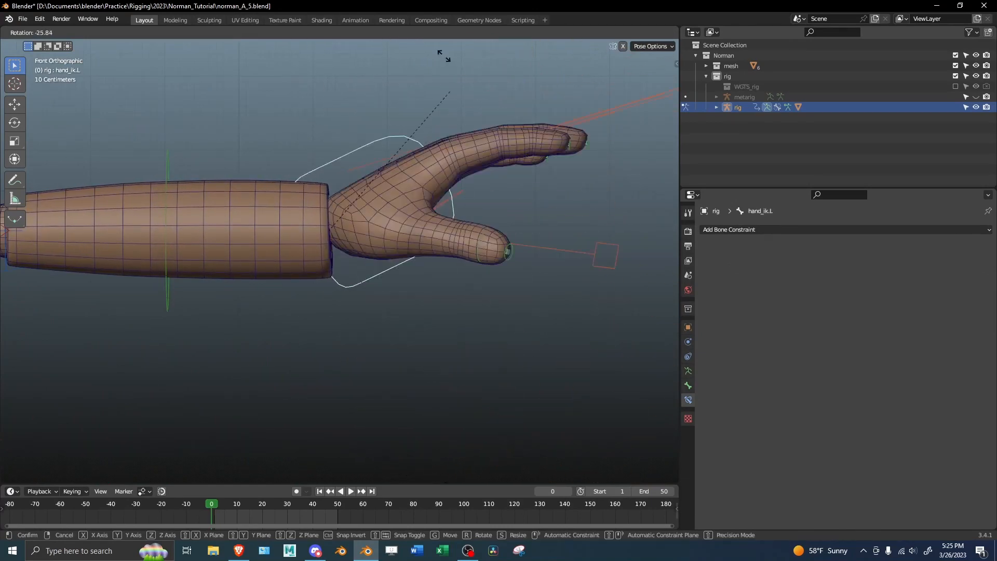
Filter the mesh's vertex groups by "for" and make DEF-forearm.L.001 active to show the forearm's weights.
right_click(504, 123)
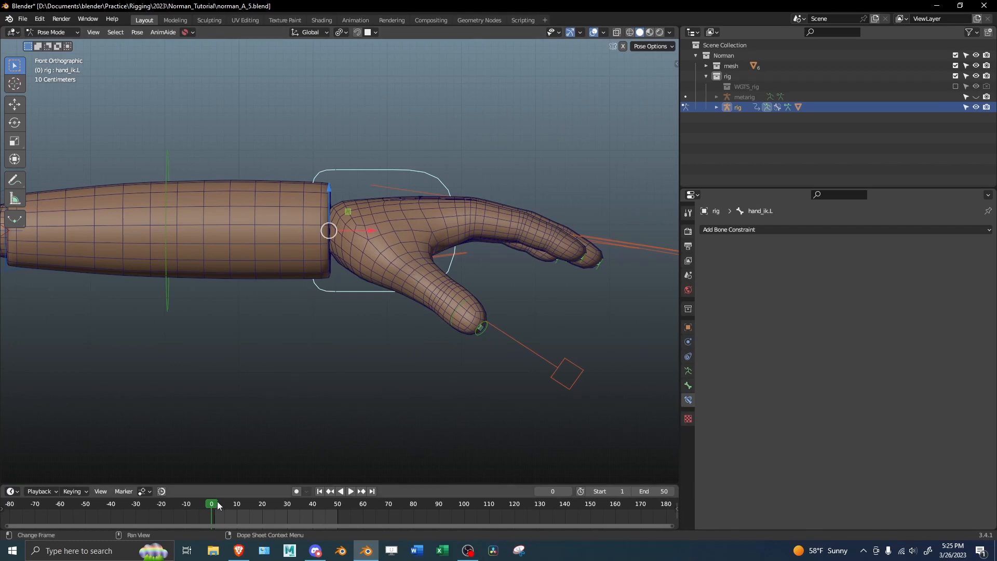
left_click_drag(216, 502, 218, 501)
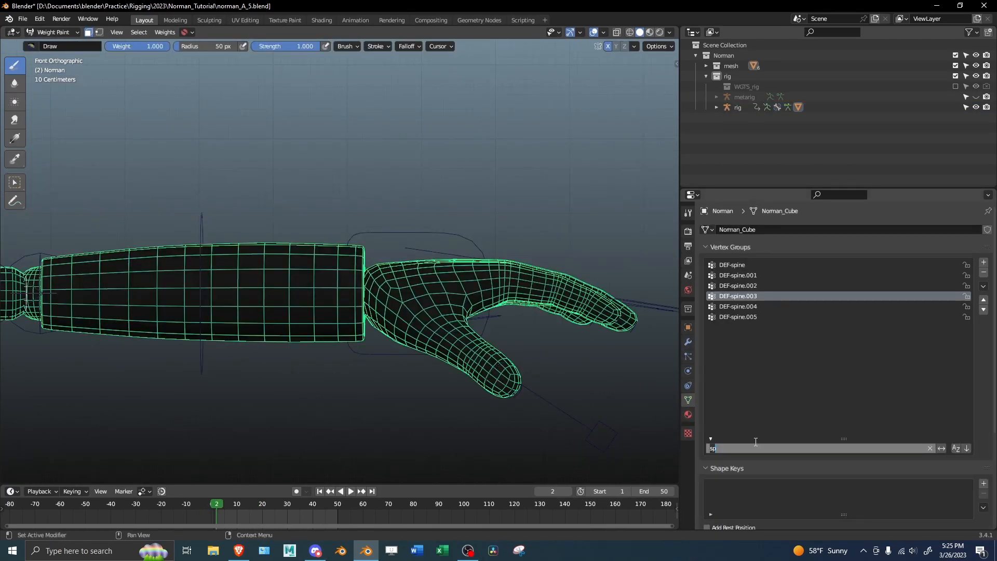
type("or")
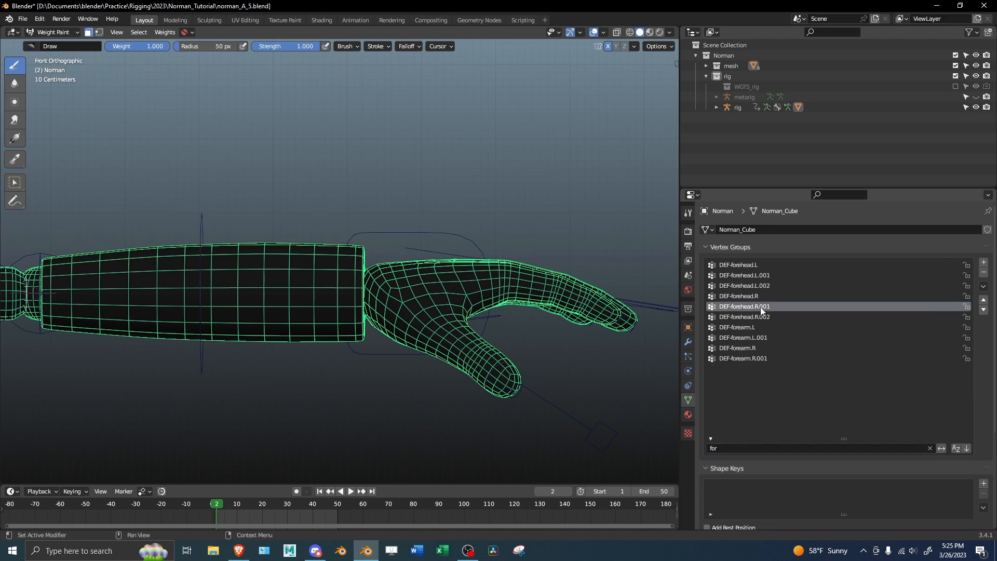
scroll(761, 308, "down", 3, "ctrl")
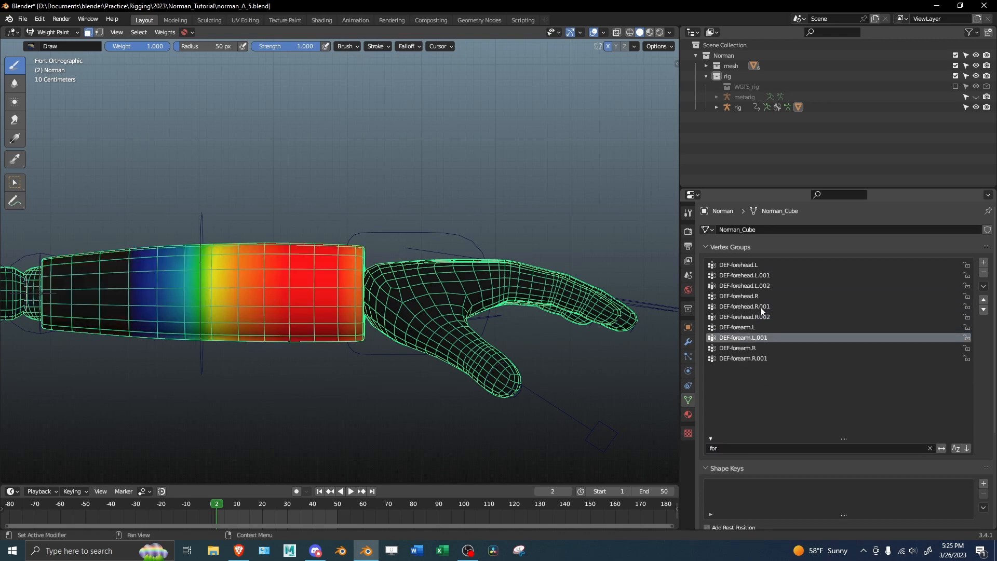
scroll(462, 274, "up", 2)
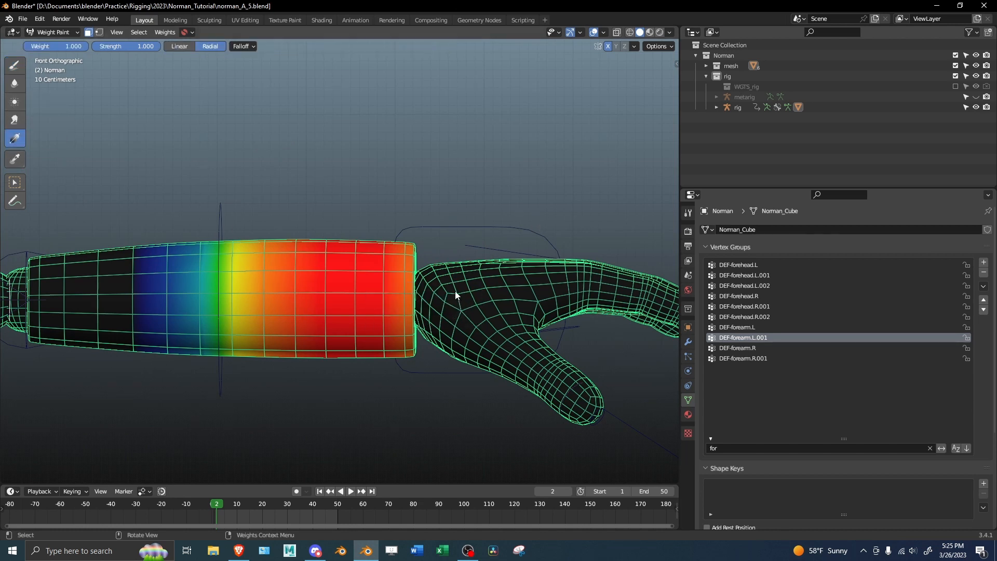
Try a radial weight gradient at the wrist end of the forearm in DEF-forearm.L.001.
left_click_drag(431, 285, 423, 284)
key("ctrl+z")
key("ctrl+z")
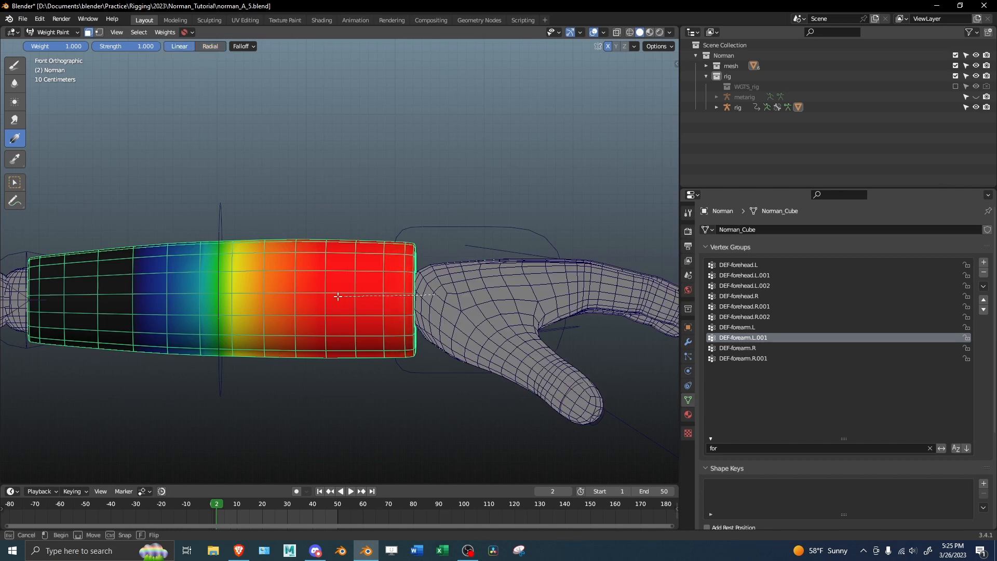
Limit painting to the forearm and apply a linear gradient at weight 1.000 to its wrist end in DEF-forearm.L.001.
key("Escape")
key("ctrl+Tab")
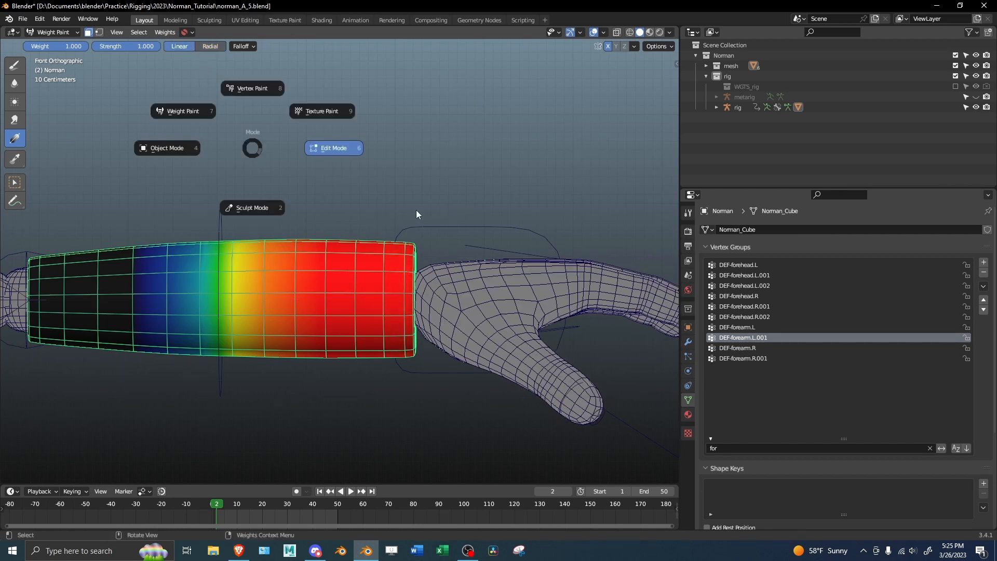
middle_click_drag(269, 140, 201, 198, "alt")
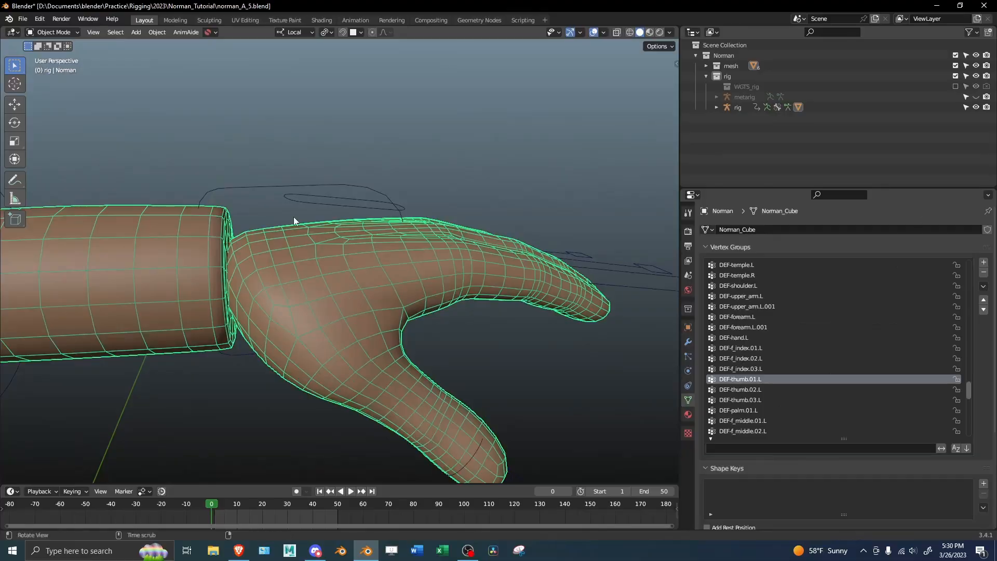
Select the left hand's four finger controls, try scaling them to curl the fingers, and view the hand in solid shading.
mouse_move(294, 217)
middle_mouse_down()
mouse_move(336, 205)
mouse_move(327, 232)
middle_mouse_up()
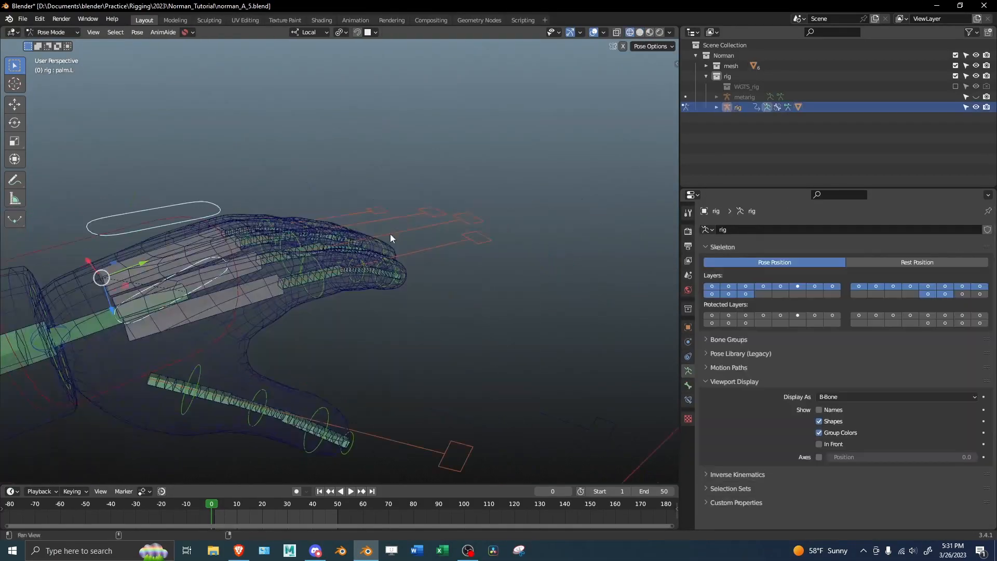
mouse_move(393, 237)
middle_mouse_down()
mouse_move(243, 254)
mouse_move(419, 315)
middle_mouse_up()
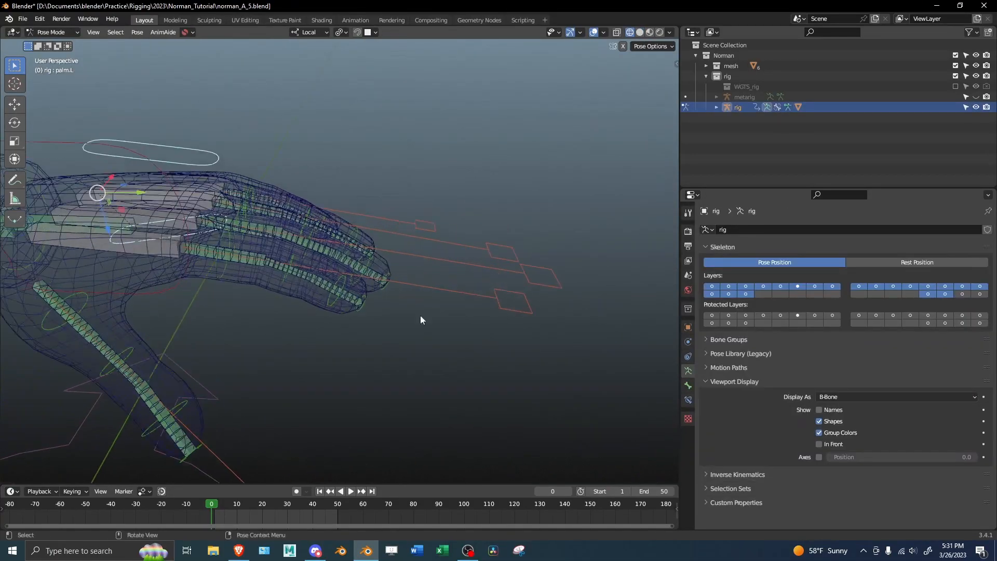
left_click_drag(426, 313, 530, 214)
key("s")
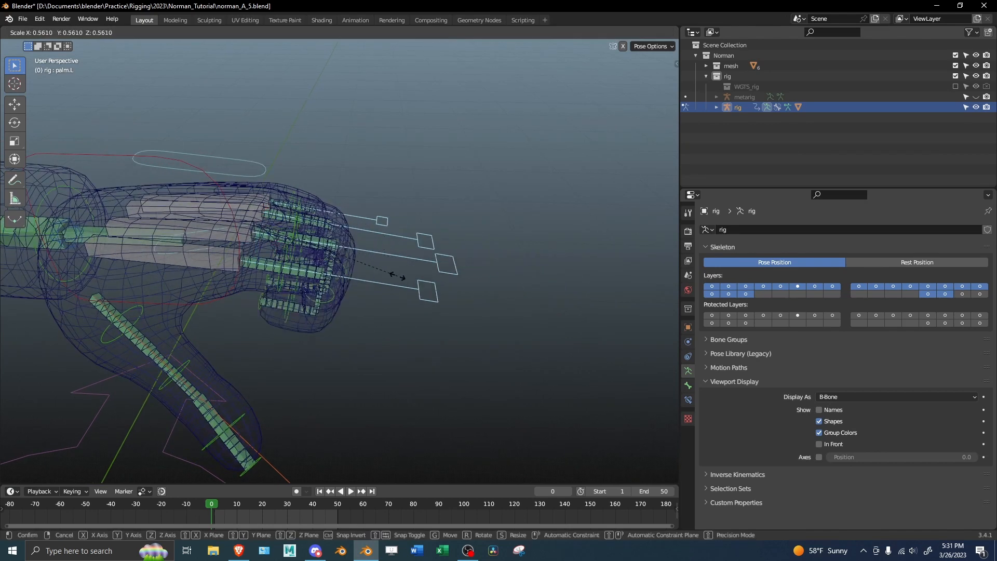
right_click(582, 273)
key("z")
mouse_move(447, 307)
middle_mouse_down()
mouse_move(367, 273)
mouse_move(401, 220)
middle_mouse_up()
Scale down the four selected finger controls and rotate them around X to close the left hand into a fist.
key("s")
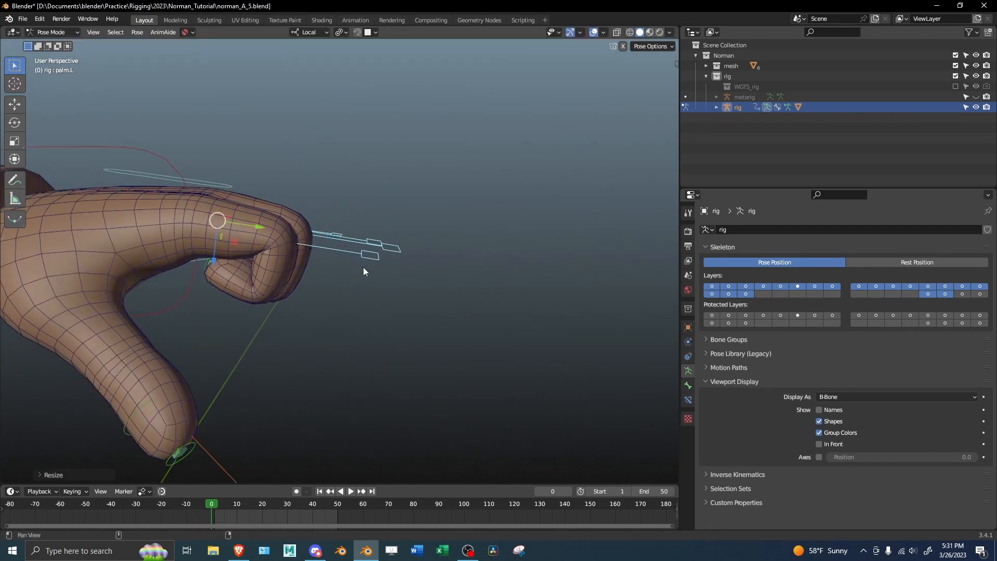
middle_click_drag(364, 267, 393, 239, "shift")
key("r")
key("x")
left_click(347, 389)
middle_click_drag(302, 259, 137, 387)
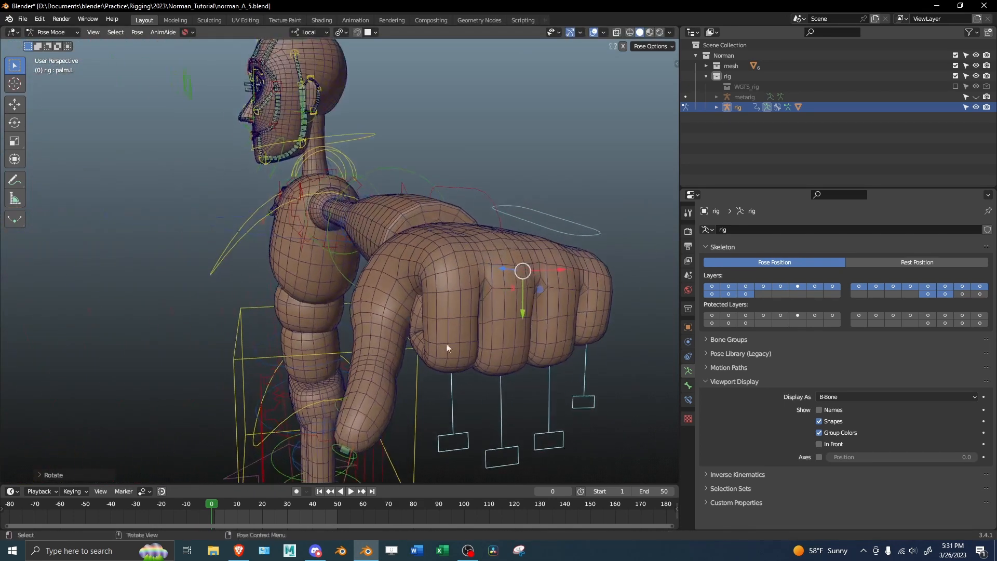
middle_click_drag(540, 281, 296, 216, "shift")
middle_click_drag(537, 249, 299, 207, "shift")
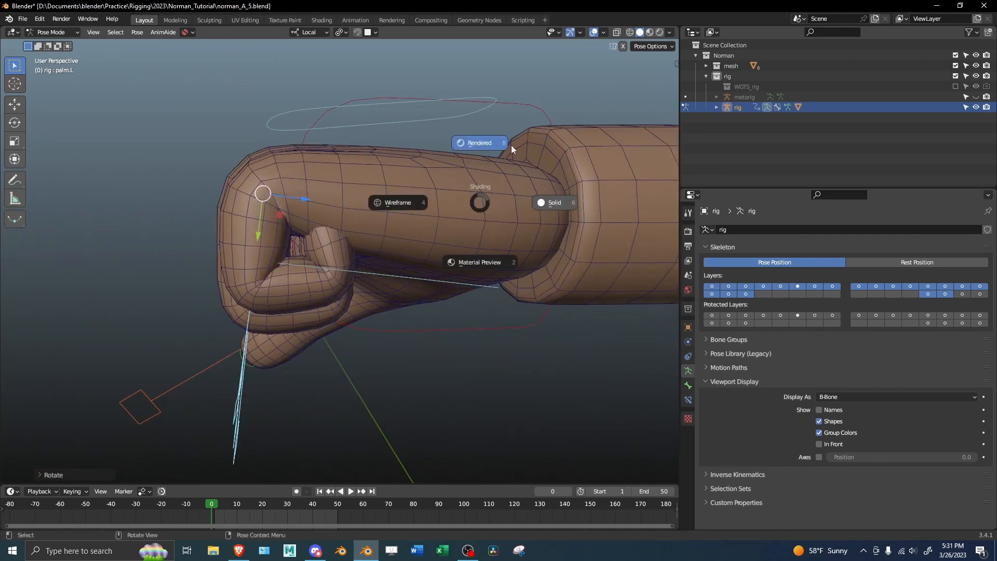
Keep the viewport in solid shading and undo the rotation and scaling of the finger controls.
left_click(511, 145)
key("z")
left_click(619, 197)
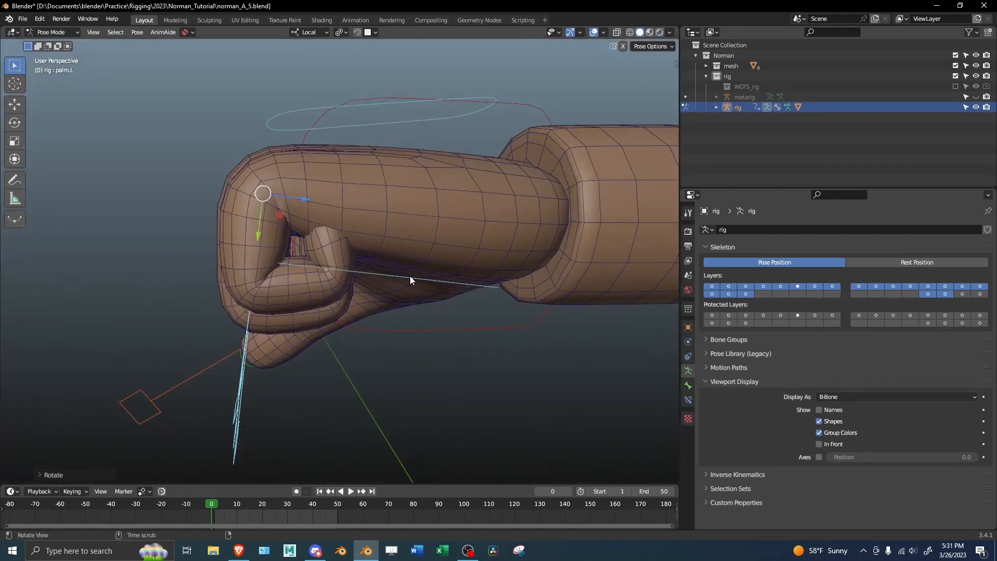
key("ctrl+z")
key("ctrl+z")
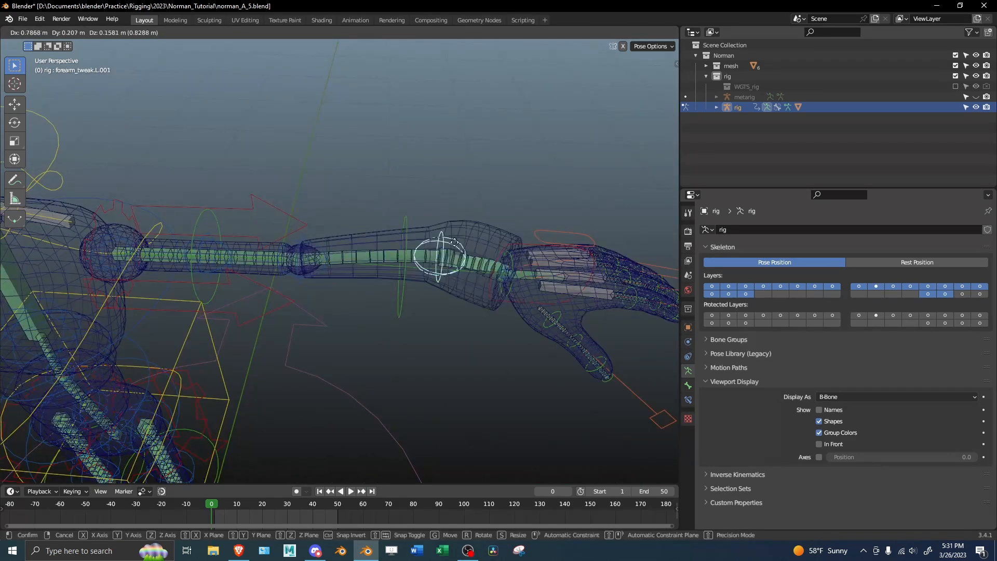
Test the left forearm and elbow deformation by moving forearm_tweak.L.001 and forearm_tweak.L, cancelling each move.
right_click(387, 236)
middle_click_drag(356, 248, 436, 266, "shift")
left_click(404, 252)
key("g")
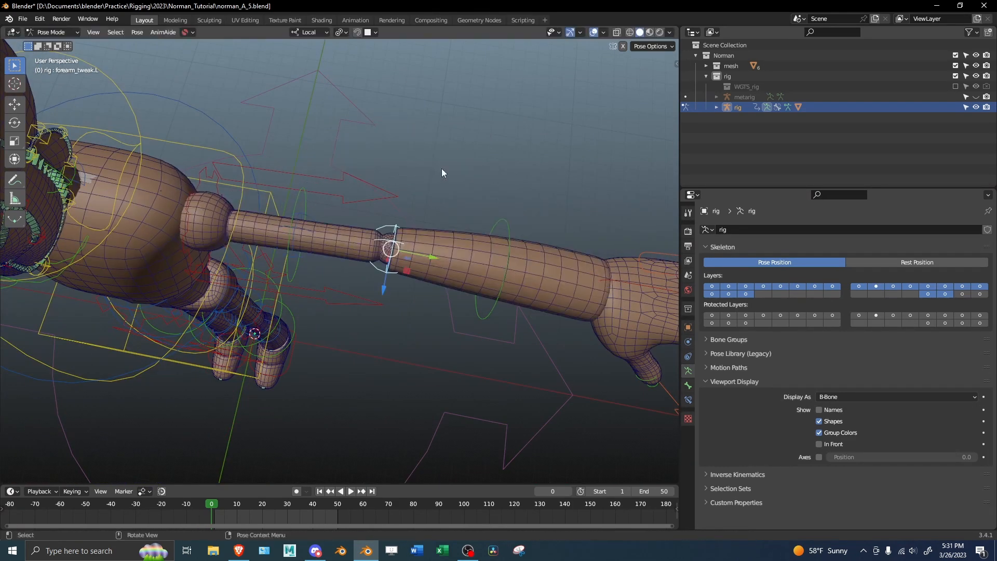
key("KP_7")
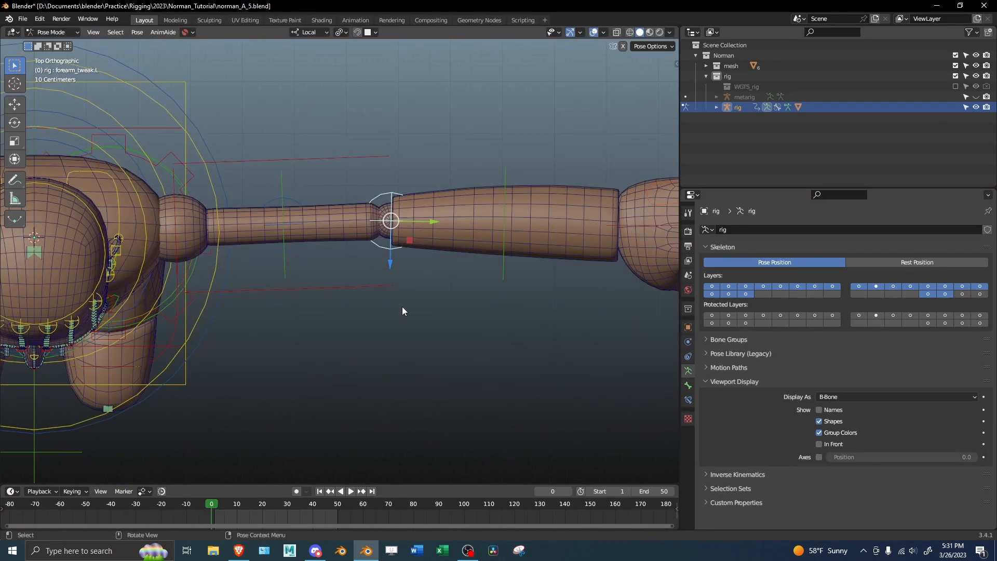
key("g")
right_click(392, 369)
middle_click_drag(394, 363, 364, 318)
Raise upper_arm_tweak.L.001 at frame 19 so the left upper arm bends into an arch.
left_click(364, 317)
middle_click_drag(361, 228, 357, 276)
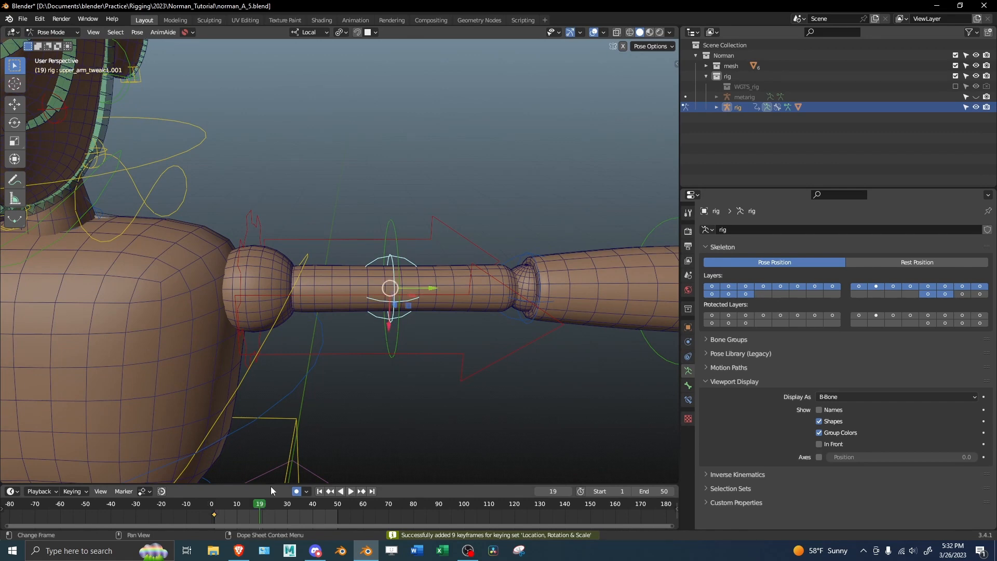
left_click_drag(390, 316, 448, 154)
middle_click_drag(389, 265, 478, 264, "shift")
Put the Norman mesh into Weight Paint mode and reveal all its hidden faces.
key("ctrl+Tab")
left_click(312, 350)
key("ctrl+Tab")
left_click(276, 312)
key("alt+h")
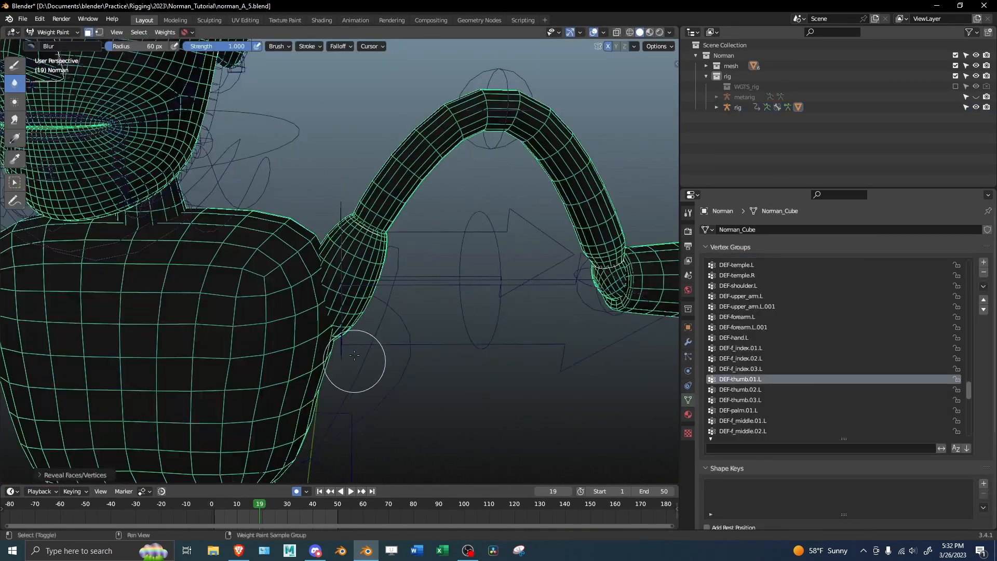
middle_click_drag(356, 360, 326, 340)
middle_click_drag(448, 241, 447, 318, "alt")
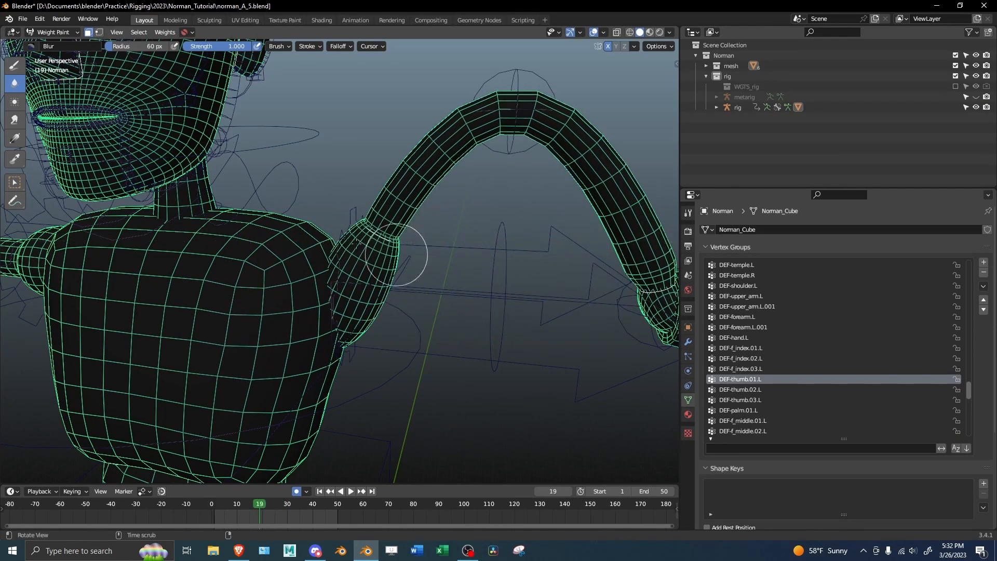
Filter the vertex groups by "arm", activate DEF-upper_arm.L, and isolate the torso for painting with the Draw brush.
middle_click_drag(366, 351, 383, 349)
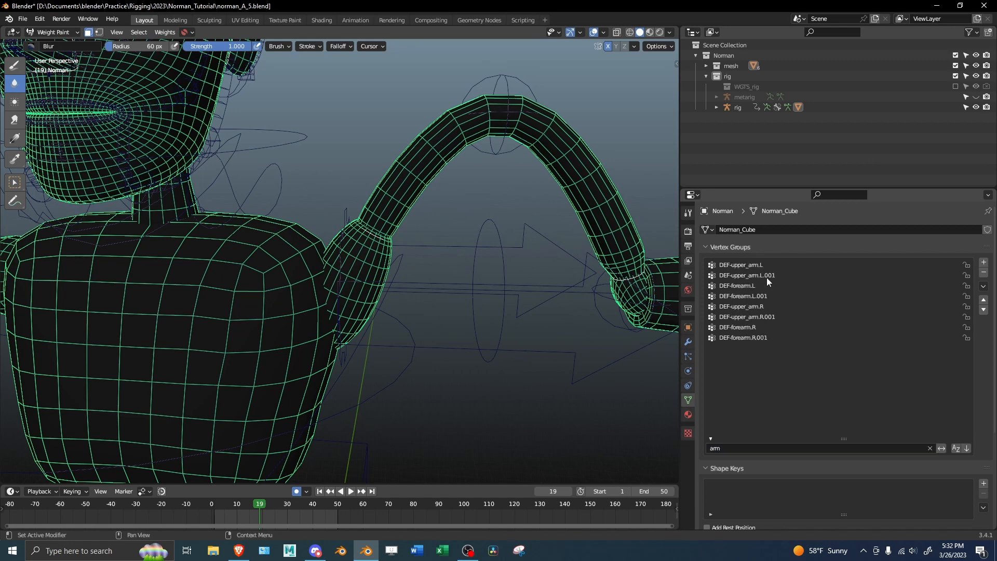
left_click(764, 262)
mouse_move(364, 290)
middle_mouse_down()
mouse_move(327, 299)
mouse_move(360, 301)
mouse_move(316, 316)
mouse_move(306, 304)
middle_mouse_up()
key("alt+a")
key("l")
key("shift+h")
left_click(15, 66)
Remove the DEF-upper_arm.L weights from the shoulder side of the torso with the Draw brush.
right_click(306, 306)
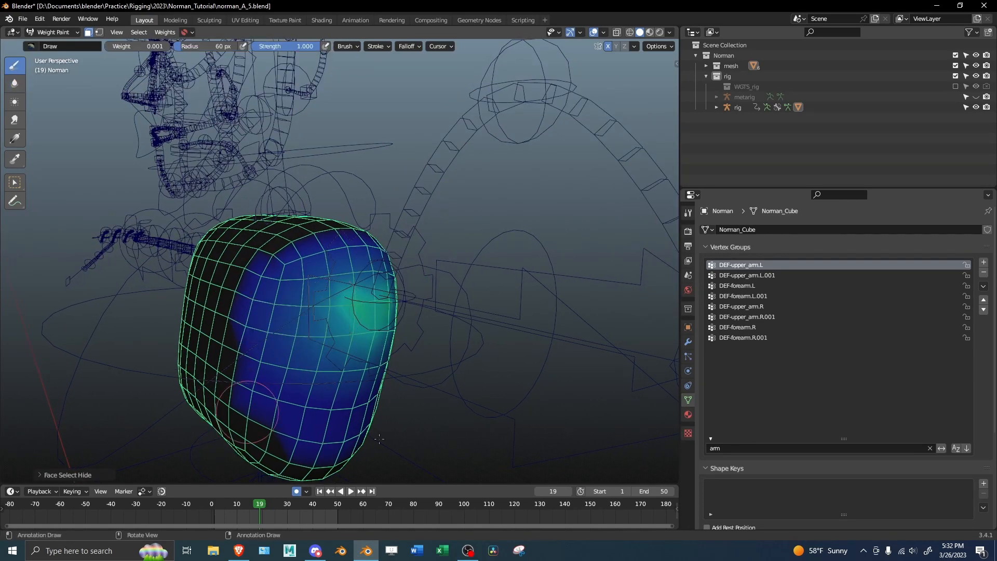
middle_click_drag(395, 333, 332, 330)
left_click_drag(363, 301, 400, 359)
middle_click_drag(369, 333, 435, 313)
right_click(435, 313)
middle_click_drag(418, 406, 507, 312, "shift")
middle_click_drag(426, 303, 287, 294, "alt")
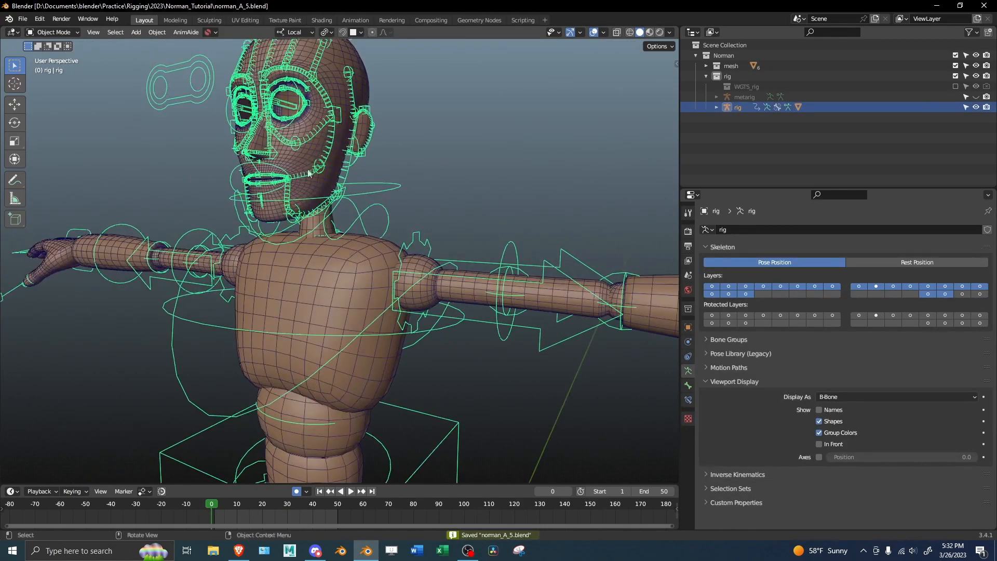
Test the left knee's deformation by moving shin_tweak.L in perspective and right side views, cancelling each move.
scroll(341, 264, "up", 4)
mouse_move(312, 167)
middle_mouse_down("shift")
mouse_move(345, 273)
mouse_move(415, 253)
middle_mouse_up("shift")
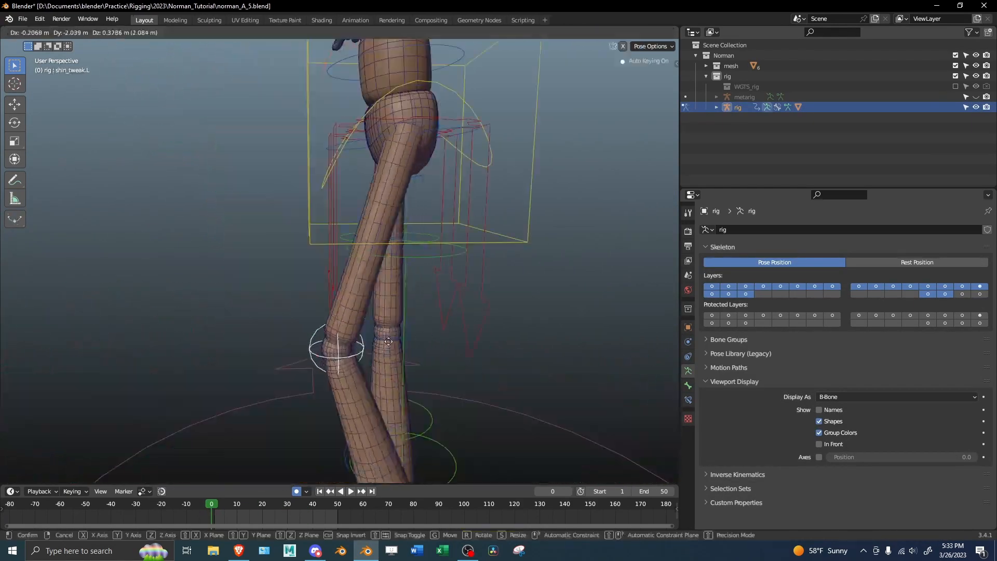
middle_click_drag(405, 388, 434, 235, "shift")
key("g")
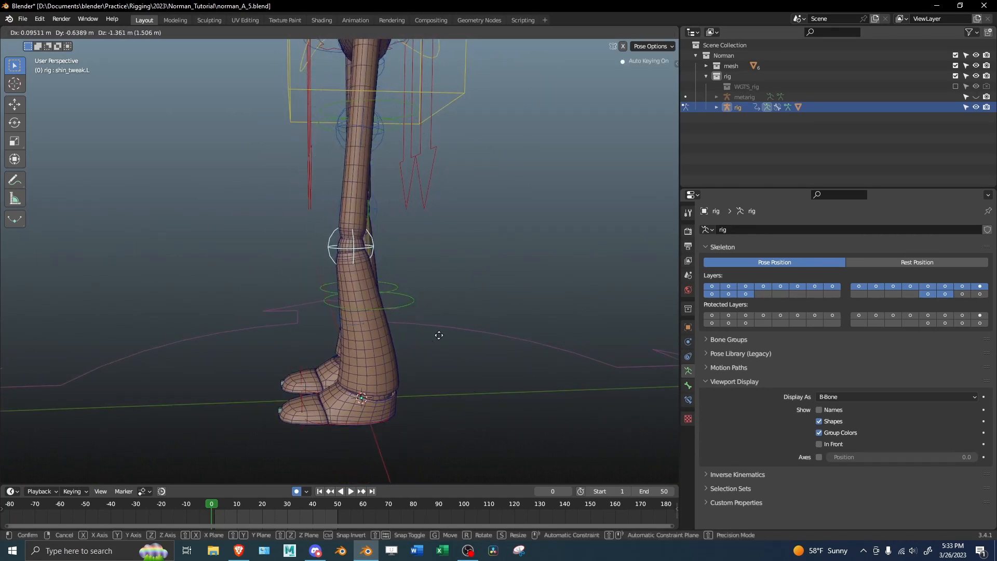
key("Escape")
key("KP_3")
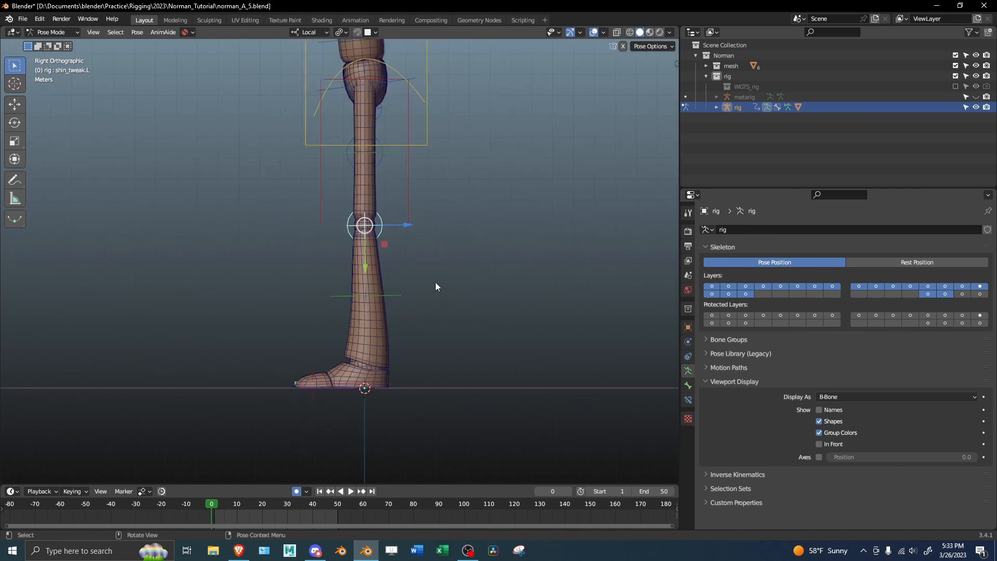
key("g")
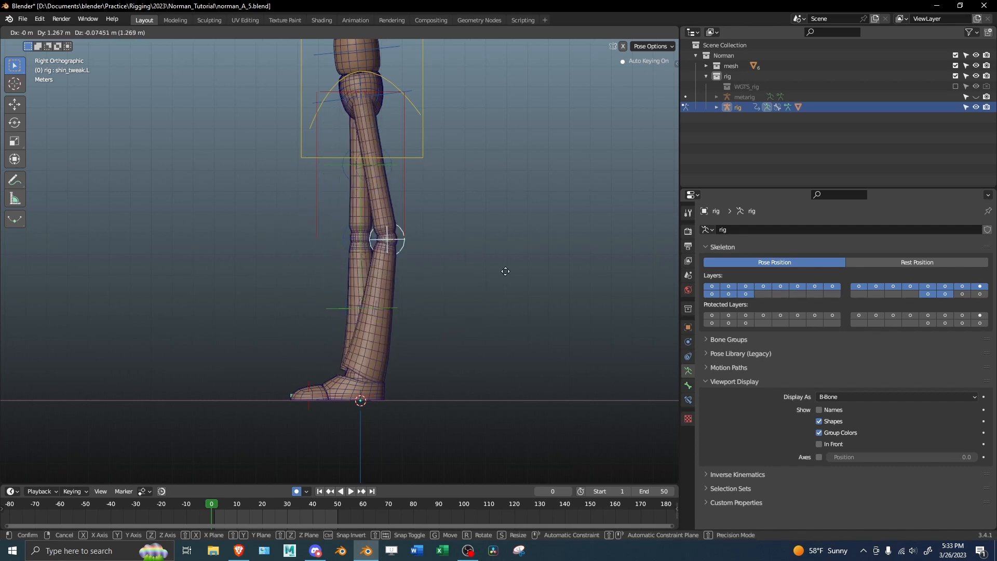
right_click(475, 229)
Show the leg bones in wireframe and set Maintain Volume to None in DEF-thigh.L.001's Stretch To constraint.
key("ctrl+Tab")
middle_click_drag(396, 212, 424, 253, "shift")
scroll(371, 242, "up", 2)
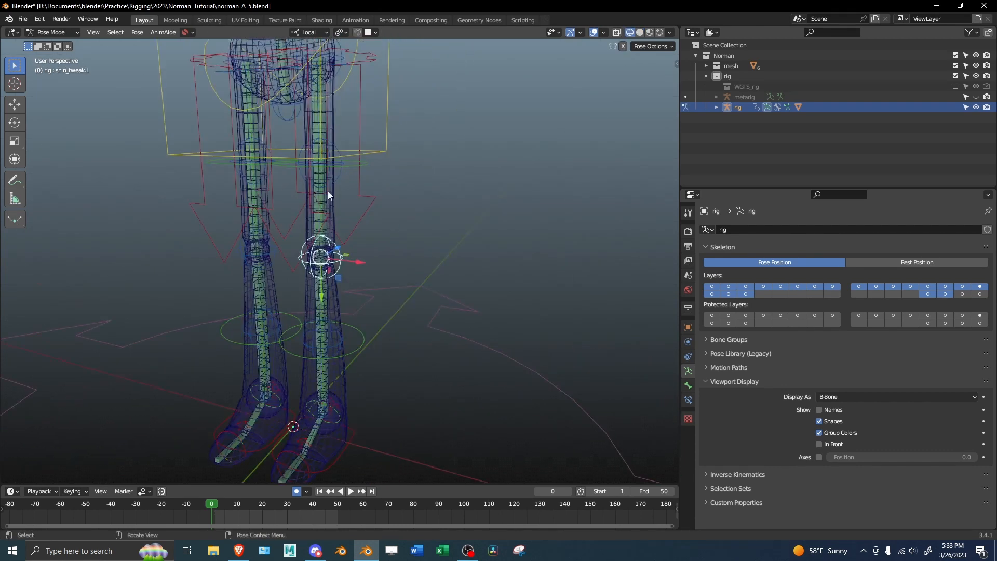
left_click(328, 191)
left_click(688, 399)
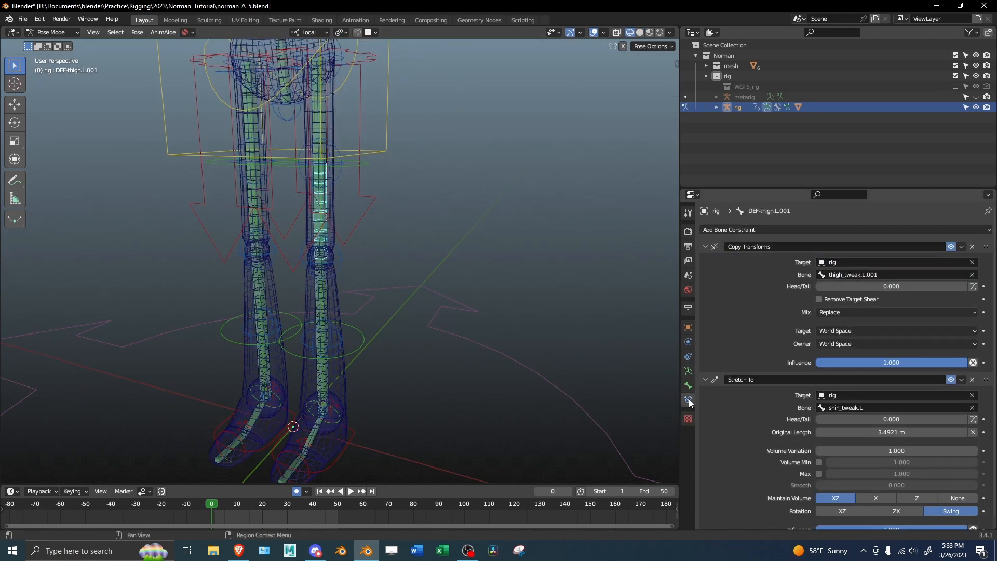
left_click(727, 248)
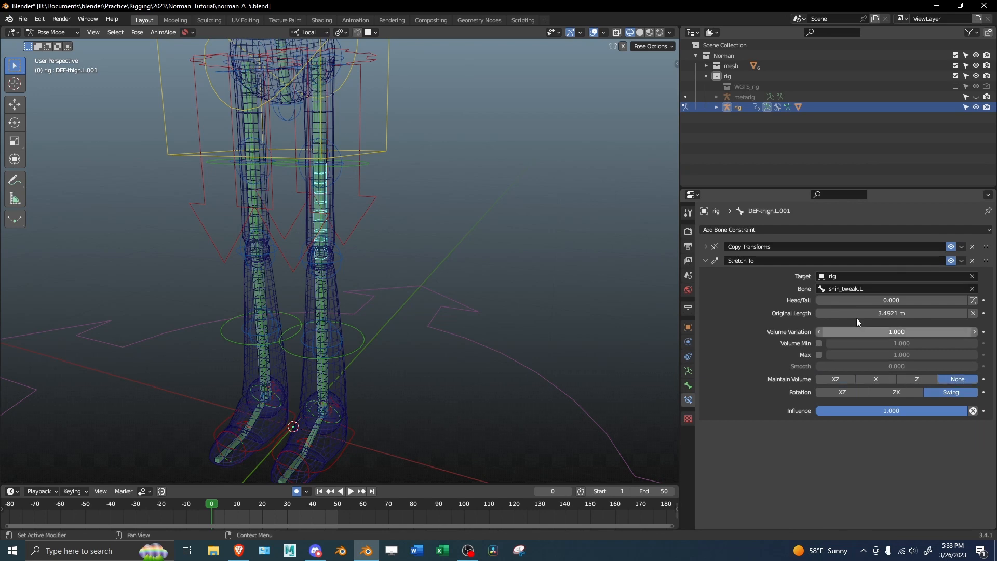
Select DEF-thigh.L and collapse its Copy Transforms constraint to reach the Stretch To settings.
middle_click_drag(423, 236, 440, 263, "shift")
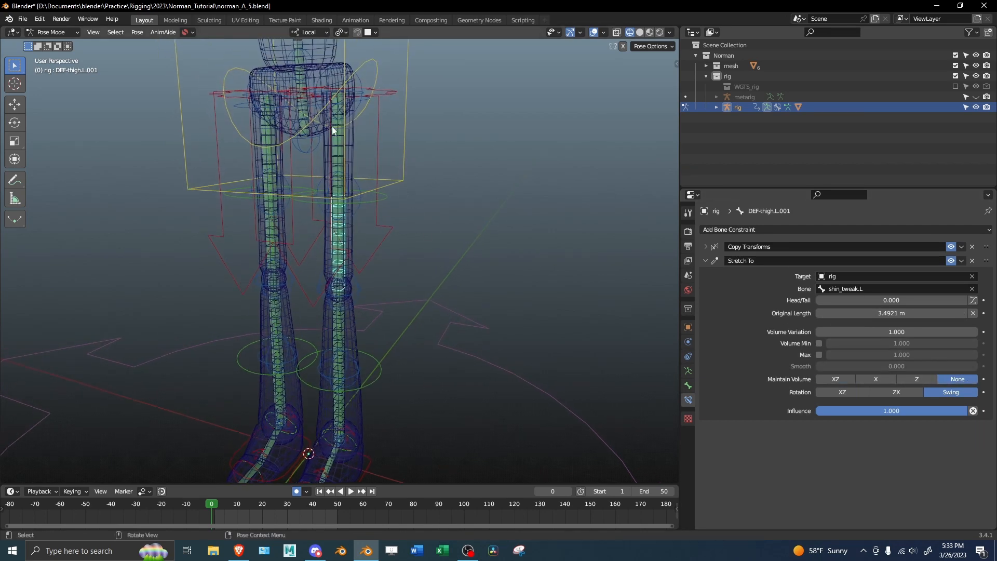
left_click(337, 133)
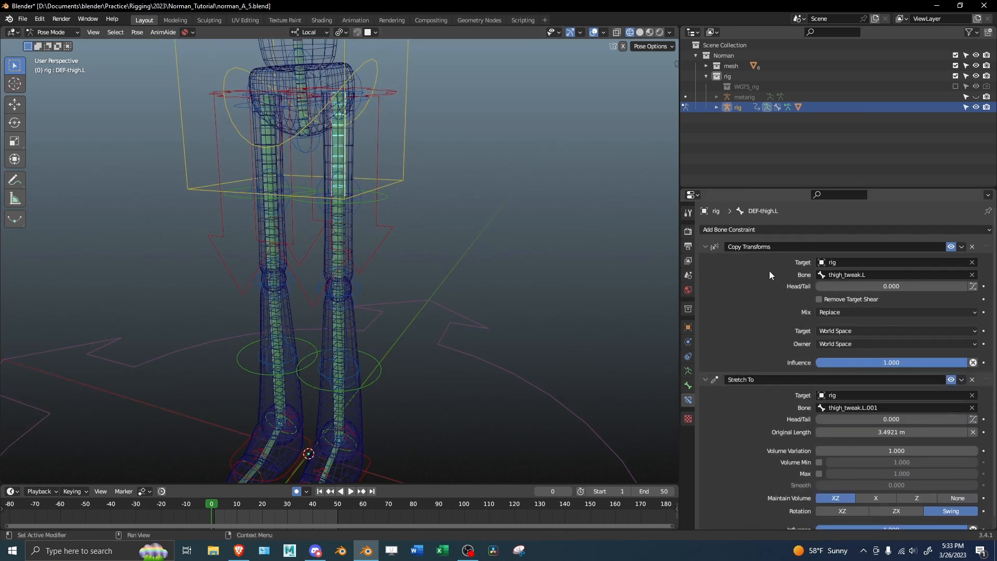
left_click(764, 247)
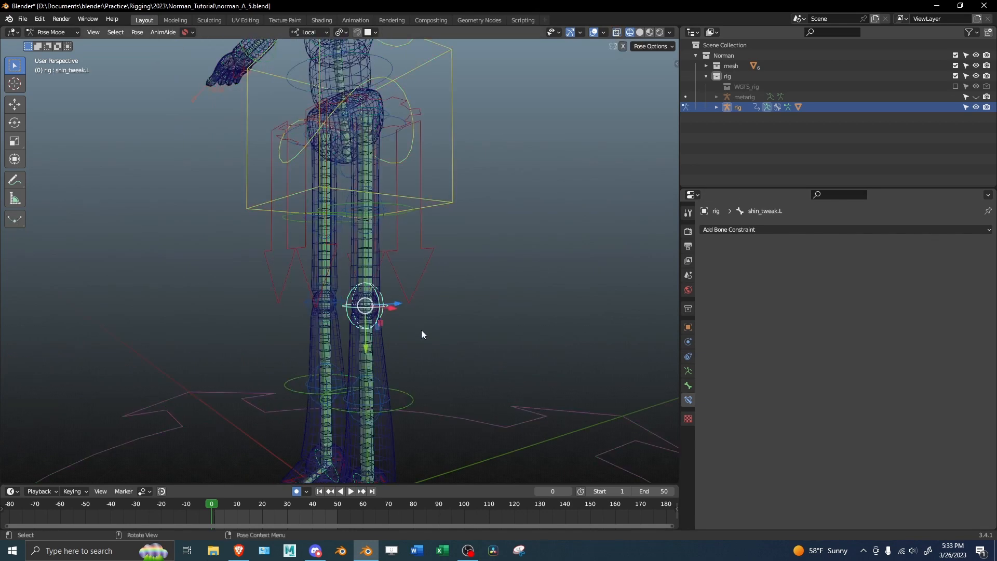
Return to solid shading and reveal all hidden faces of the Norman mesh in Weight Paint mode.
middle_click_drag(422, 329, 319, 350)
key("z")
left_click(410, 364)
middle_click_drag(410, 363, 368, 208)
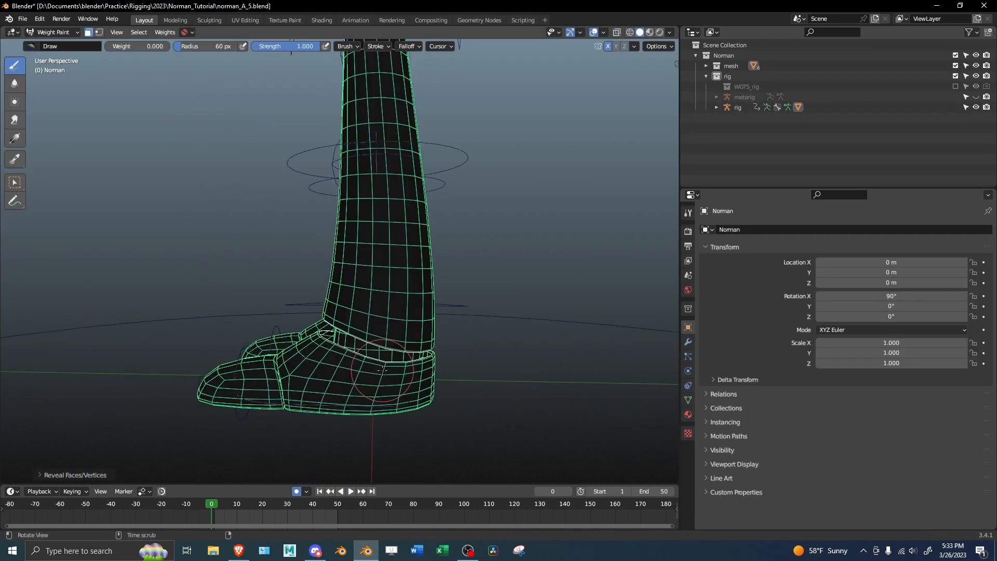
middle_click_drag(383, 369, 405, 355)
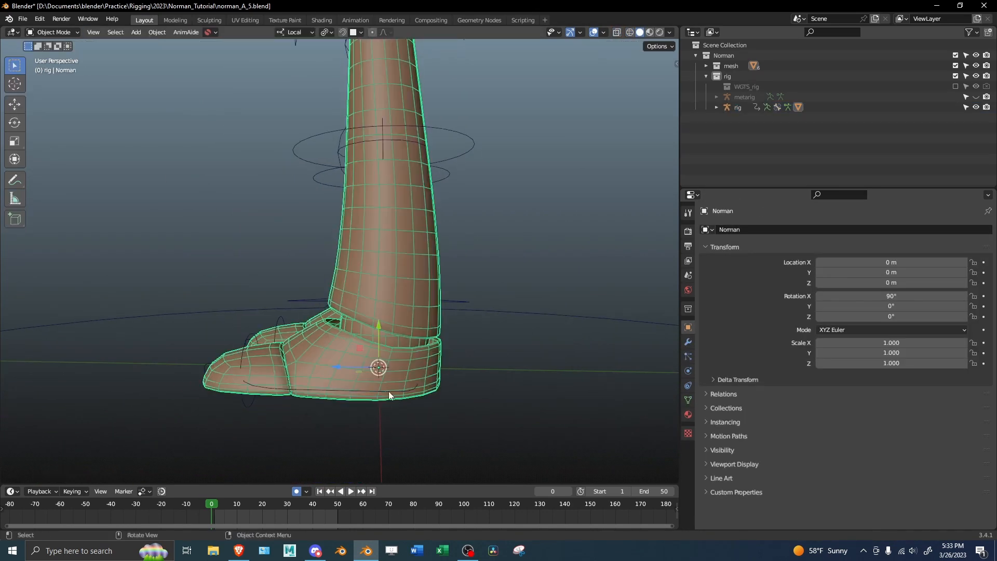
Test the left ankle's deformation by rotating foot_ik.L freely, then cancel the rotation.
key("r")
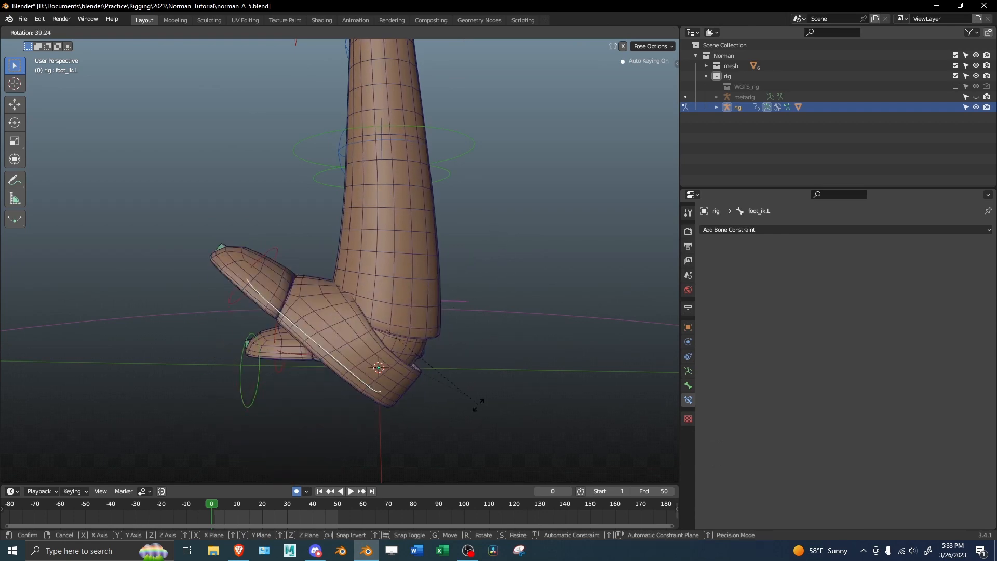
key("r")
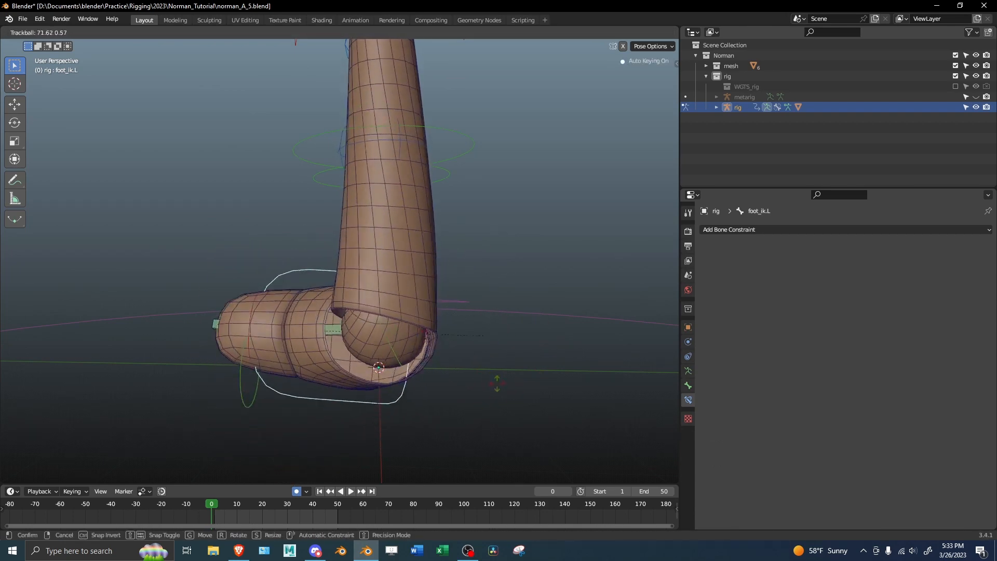
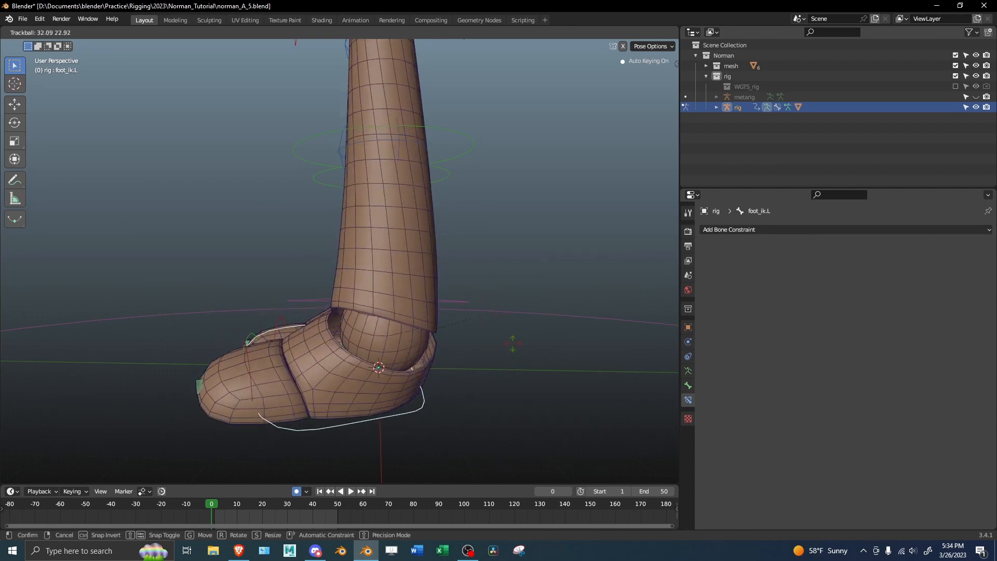
right_click(492, 337)
Return the Norman mesh to Weight Paint mode and isolate the left ankle ball.
left_click(397, 340)
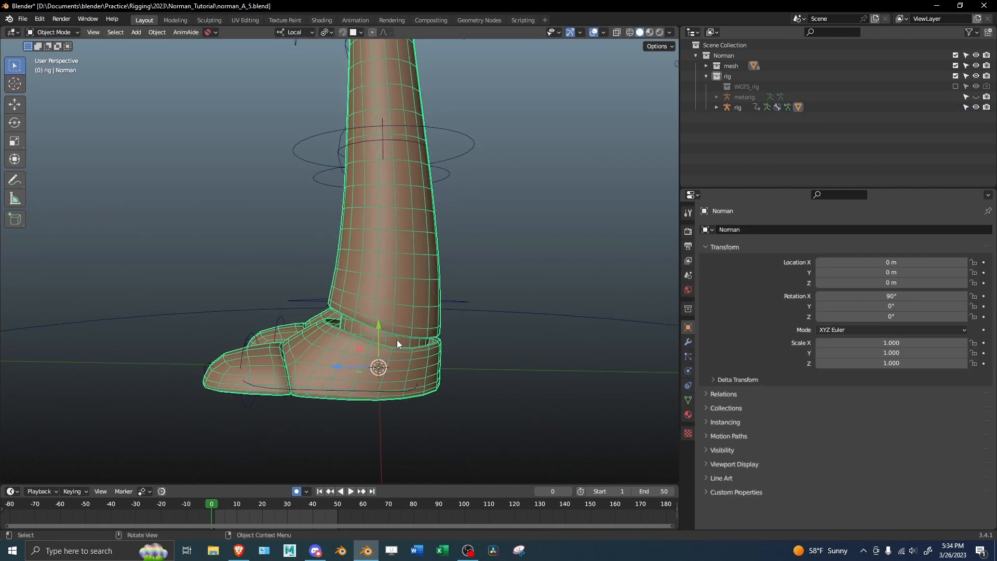
key("ctrl+Tab")
middle_click_drag(423, 319, 425, 323)
scroll(359, 370, "up", 2)
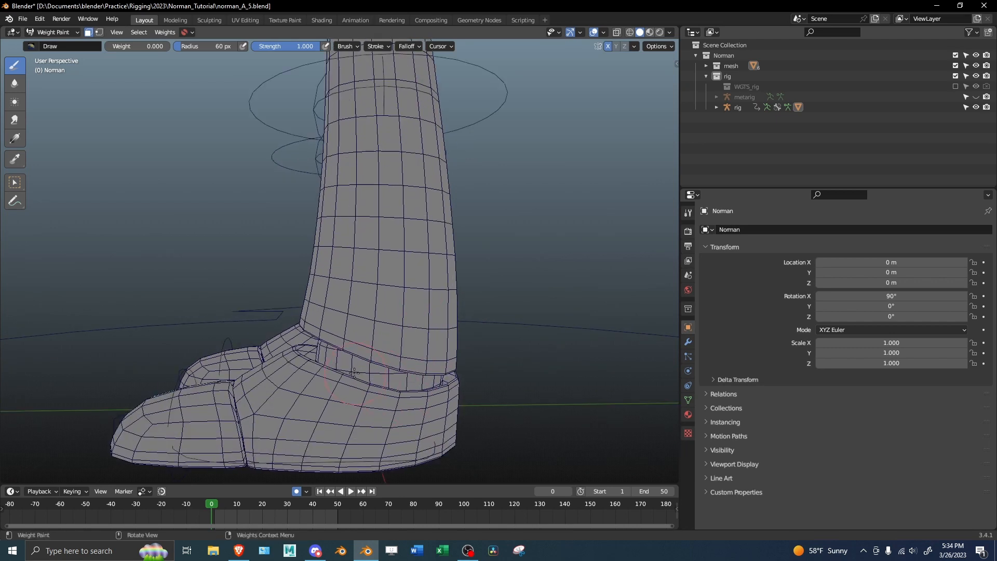
key("shift+h")
middle_click_drag(367, 375, 366, 373)
Show the Norman mesh's vertex groups and filter them by "shin".
left_click(688, 400)
left_click(778, 447)
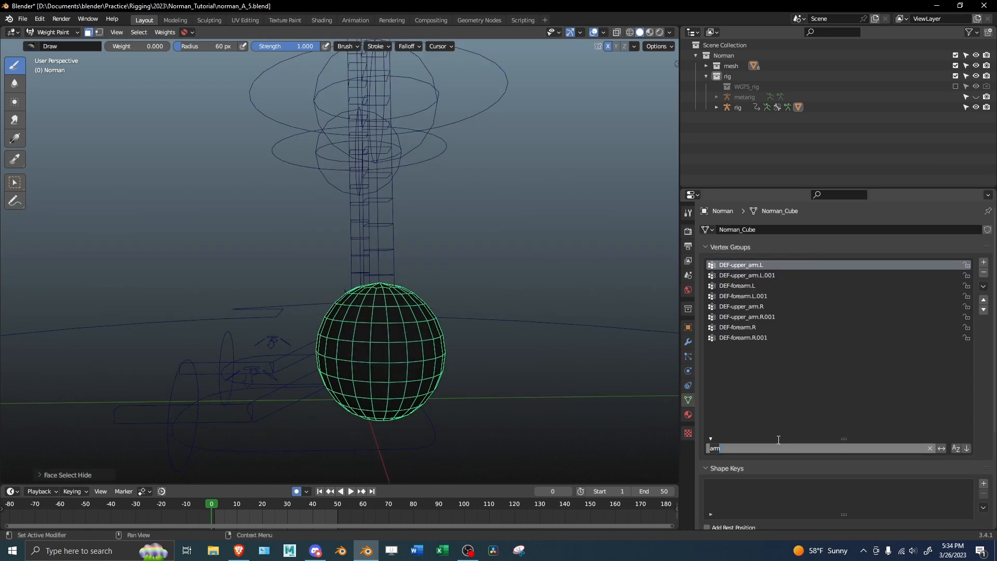
key("BackSpace")
key("BackSpace")
type("an")
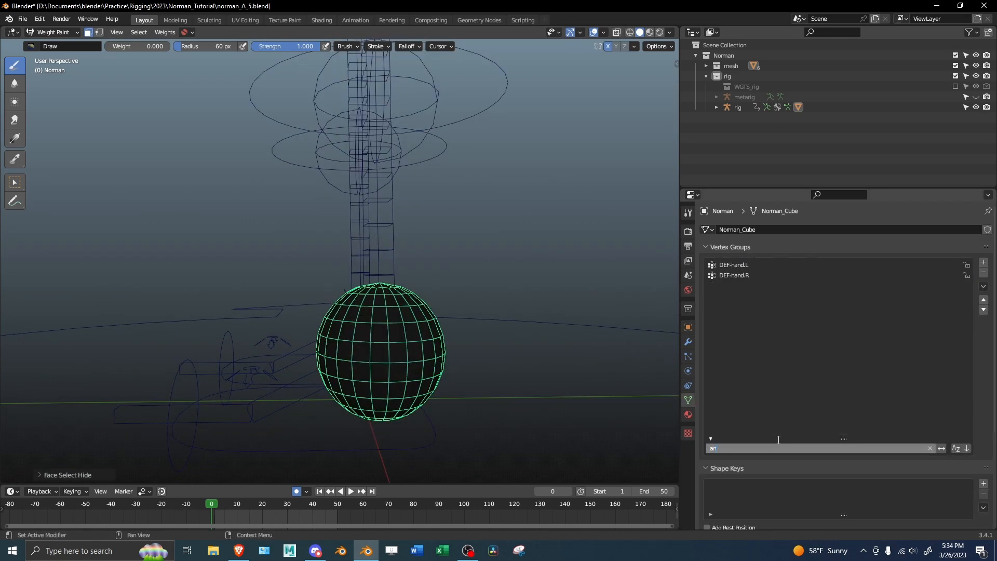
key("BackSpace")
key("BackSpace")
key("BackSpace")
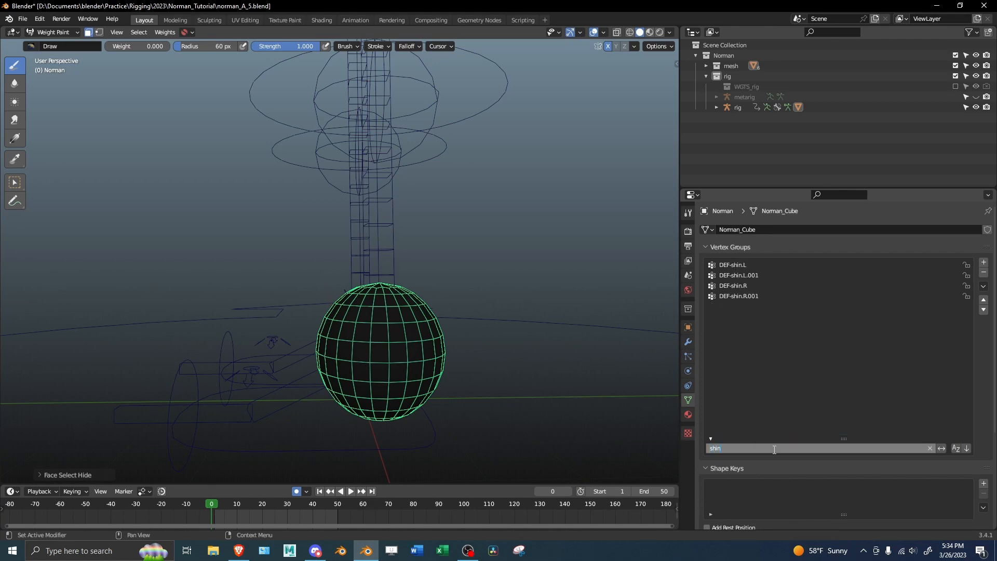
Set the brush weight to 1.000 and fill the isolated left ankle ball with it.
left_click(754, 280)
mouse_move(499, 291)
left_mouse_down("alt")
mouse_move(402, 292)
mouse_move(441, 281)
mouse_move(444, 258)
left_mouse_up("alt")
left_click(524, 259)
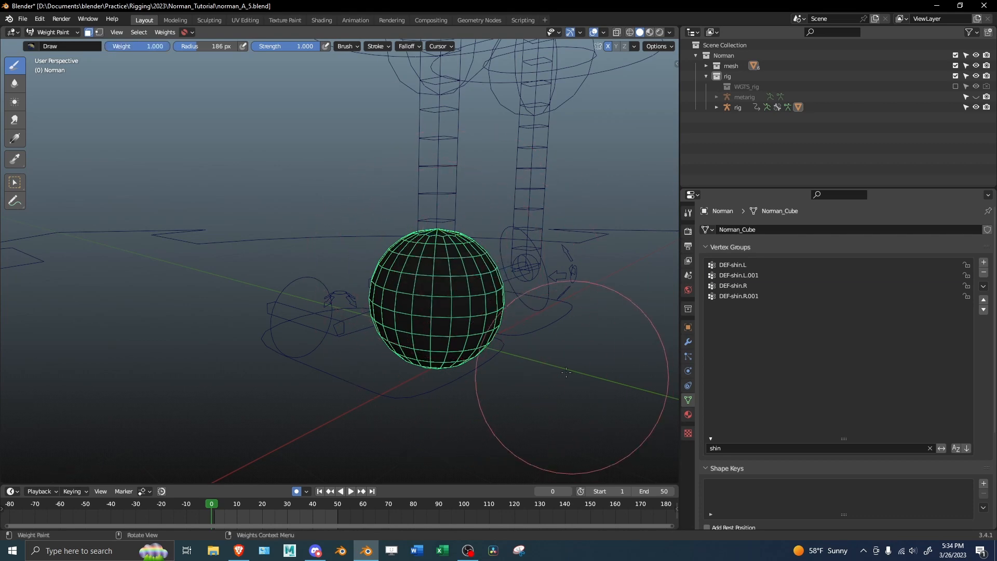
key("shift+k")
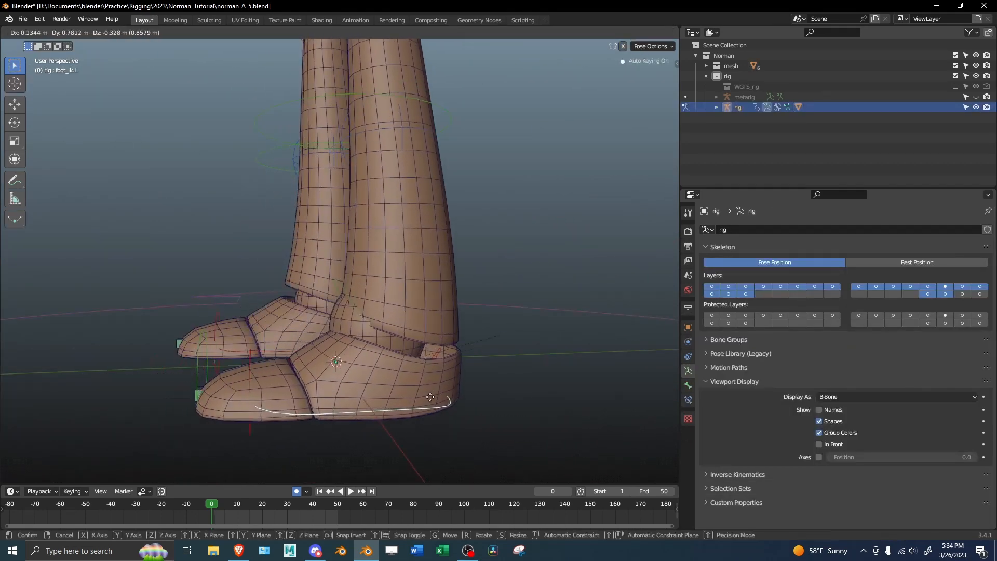
Test the left ankle ball by moving foot_ik.L freely, cancel the move and return the Norman mesh to Weight Paint mode.
left_click(375, 328)
key("ctrl+Tab")
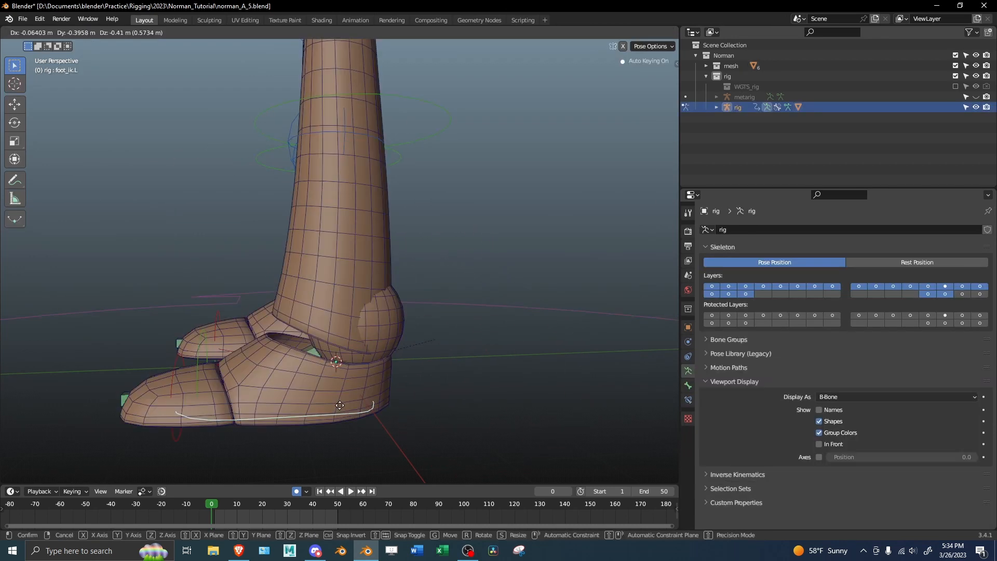
left_click(351, 324)
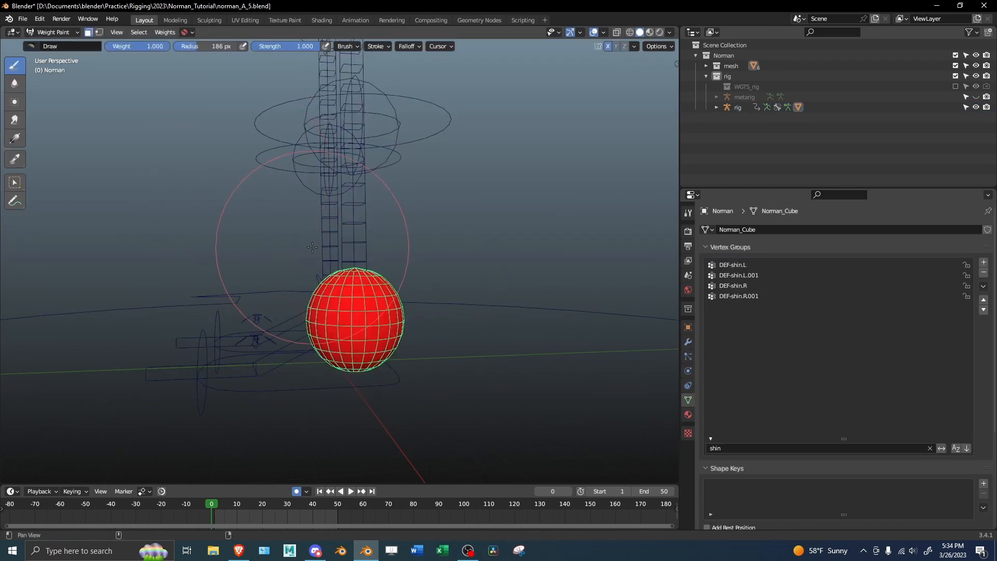
Check the ankle ball's weights in the shin groups and fill the ball with weight 1.000 in DEF-shin.L.001.
left_click(774, 263)
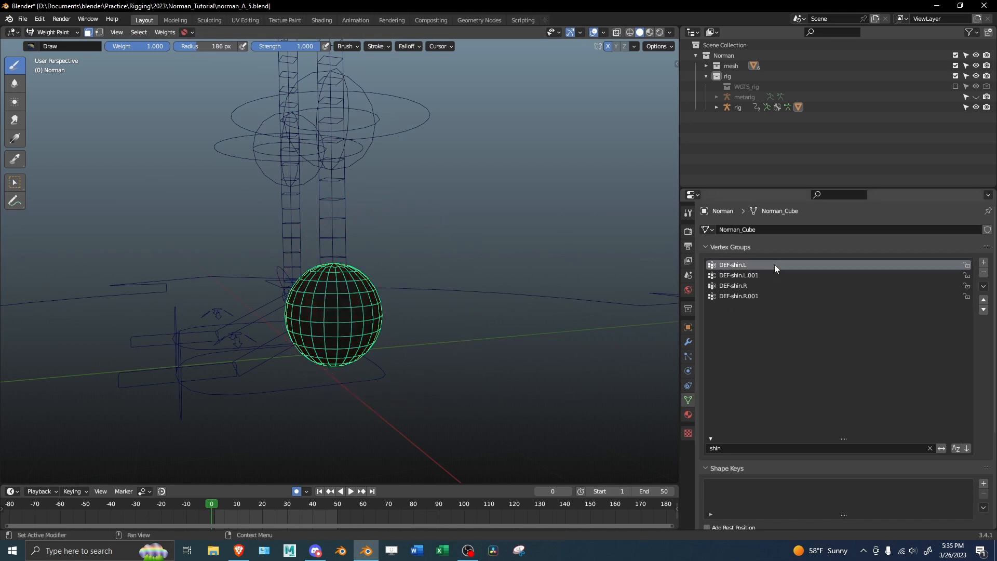
left_click(774, 274)
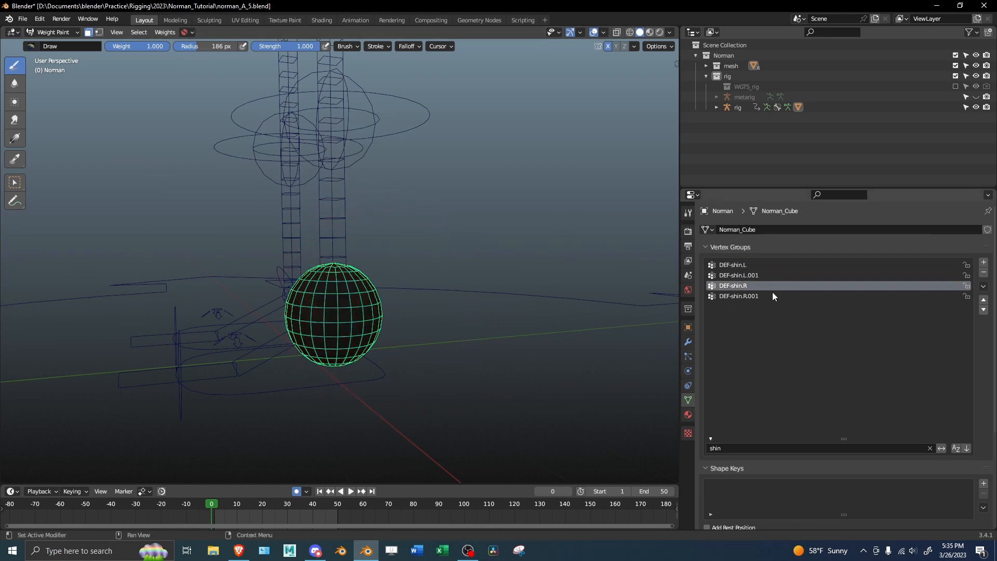
left_click(772, 294)
left_click(775, 275)
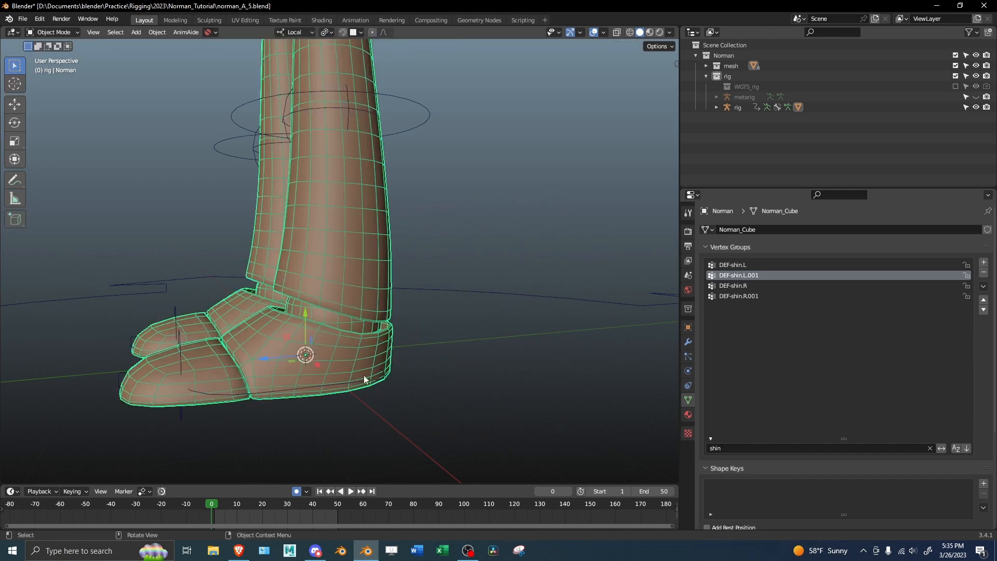
Test the left foot by moving its control and rotating toe_ik.L freely in side view, then cancel the rotation.
key("g")
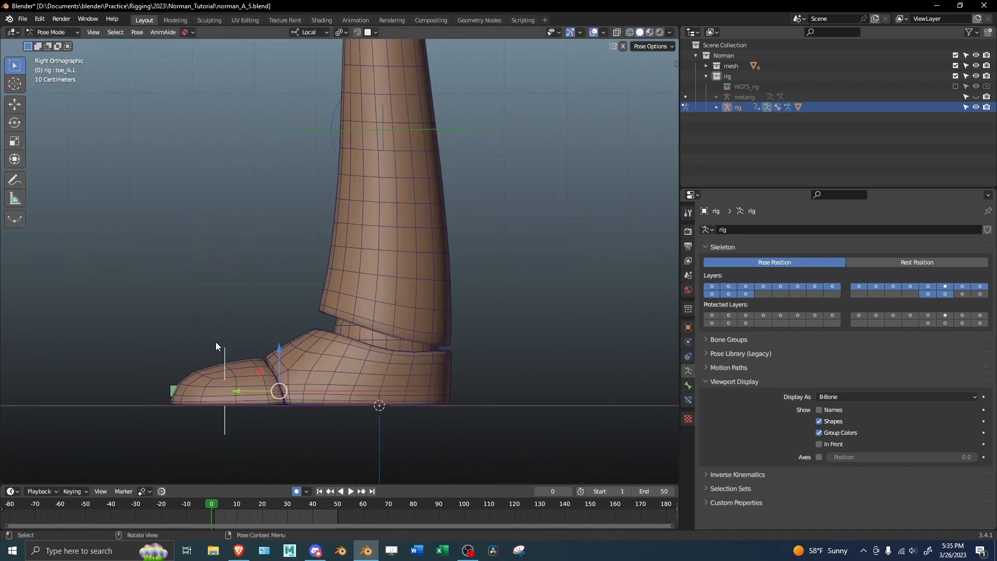
key("r")
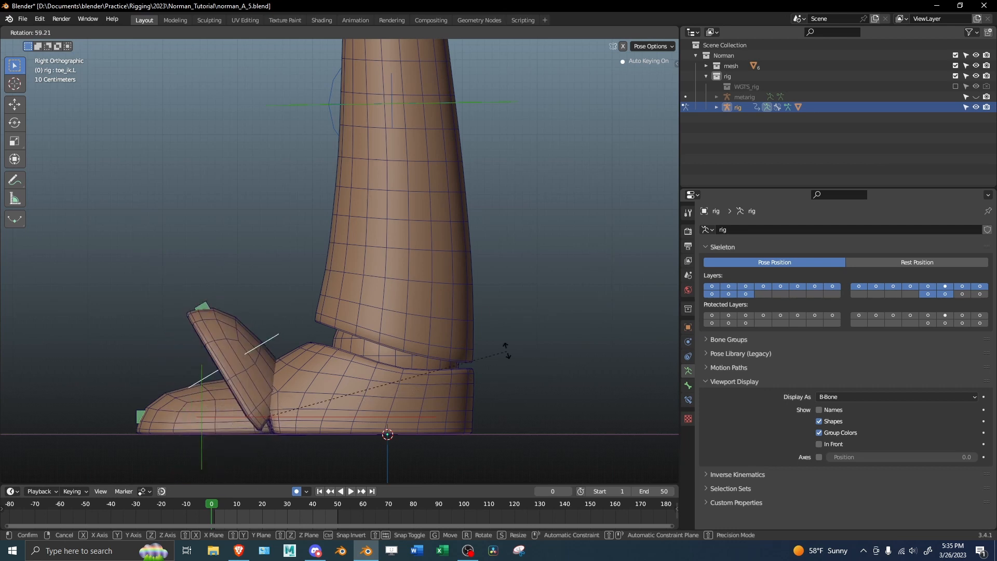
right_click(314, 300)
Keyframe toe_ik.L's location, rotation and scale in the rest pose on frame 1 and bent upward on frame 20.
left_click_drag(294, 322, 319, 298, "alt+shift")
scroll(316, 299, "up", 3)
scroll(296, 250, "down", 1)
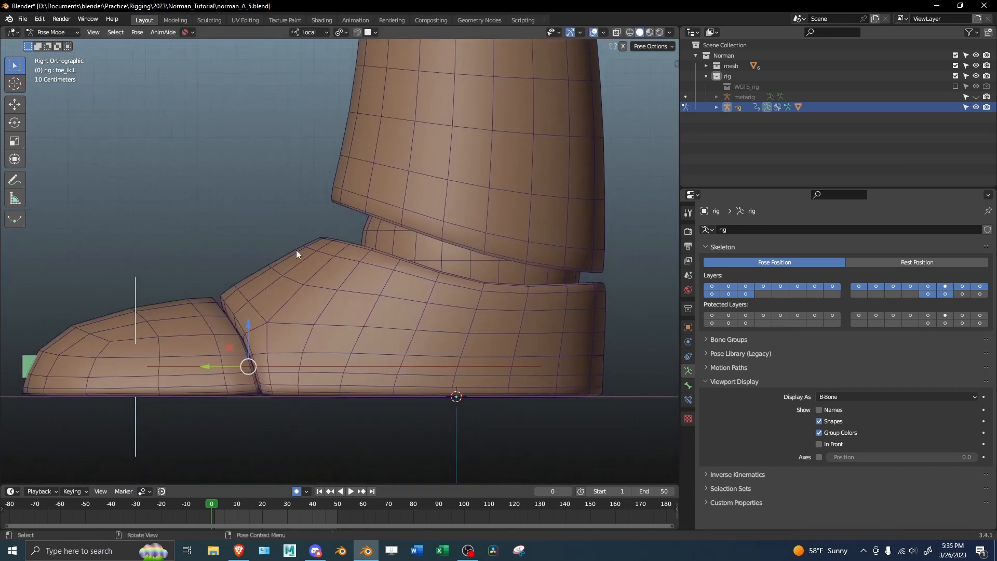
scroll(297, 250, "down", 2)
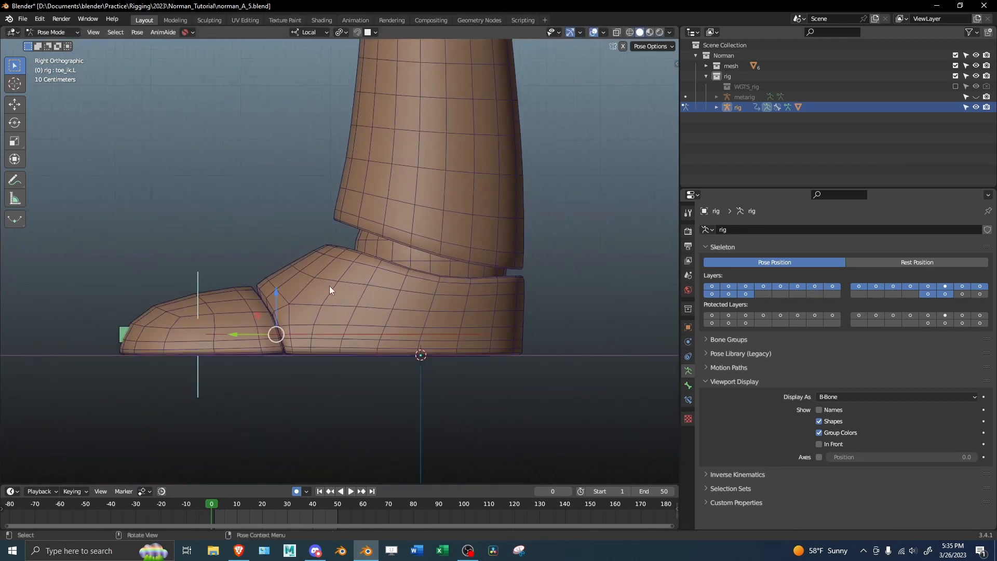
left_click(213, 510)
key("r")
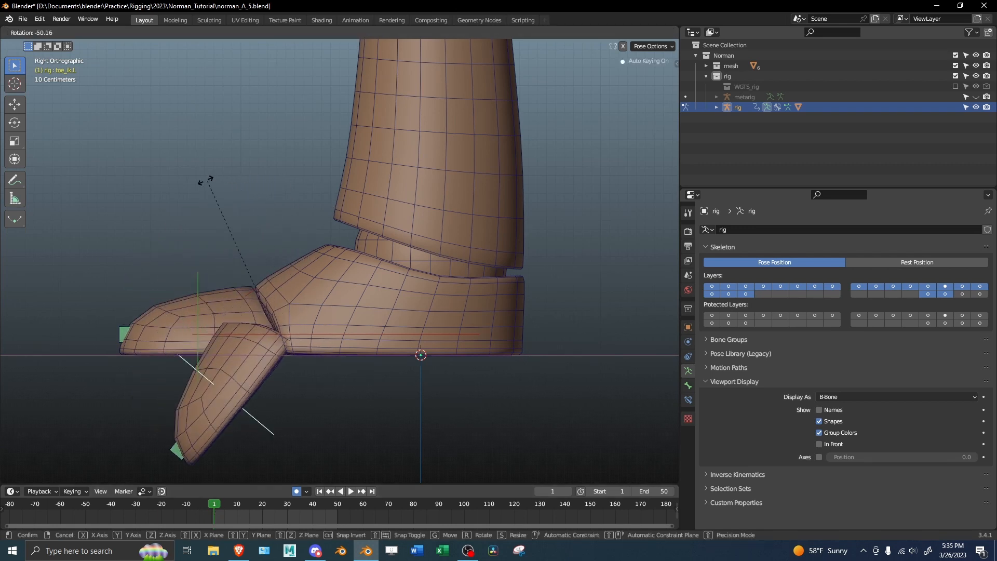
right_click(392, 218)
scroll(295, 224, "up", 2)
middle_click_drag(295, 225, 311, 212, "shift")
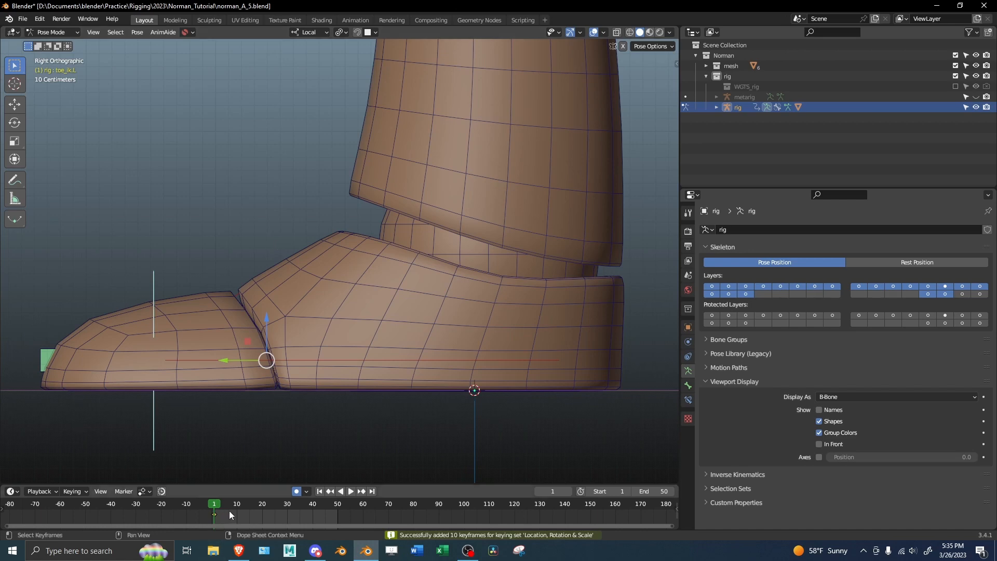
key("r")
left_click(392, 271)
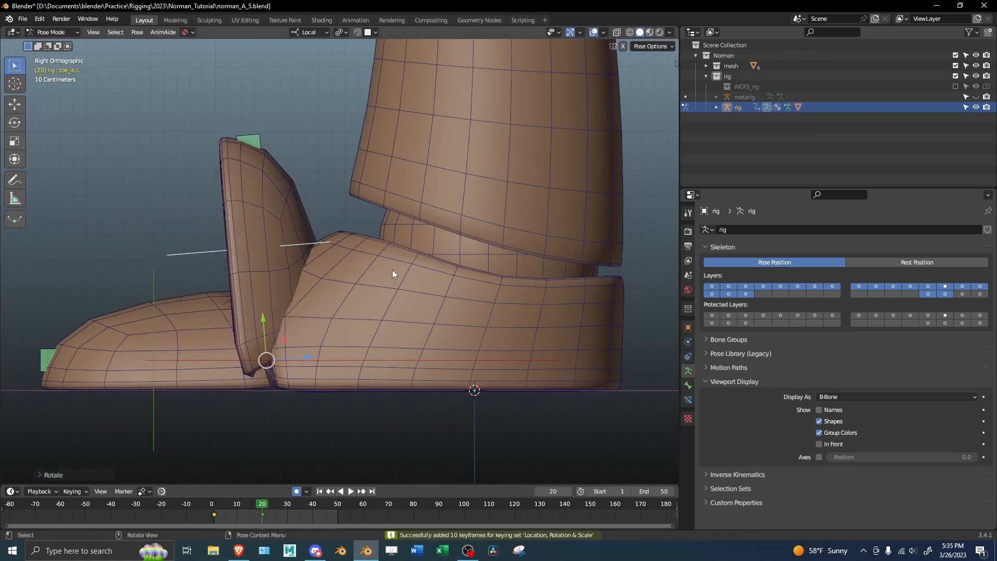
Play the toe animation from frame 0 and switch from the rig to the Norman mesh in Weight Paint mode.
left_click(211, 504)
key("space")
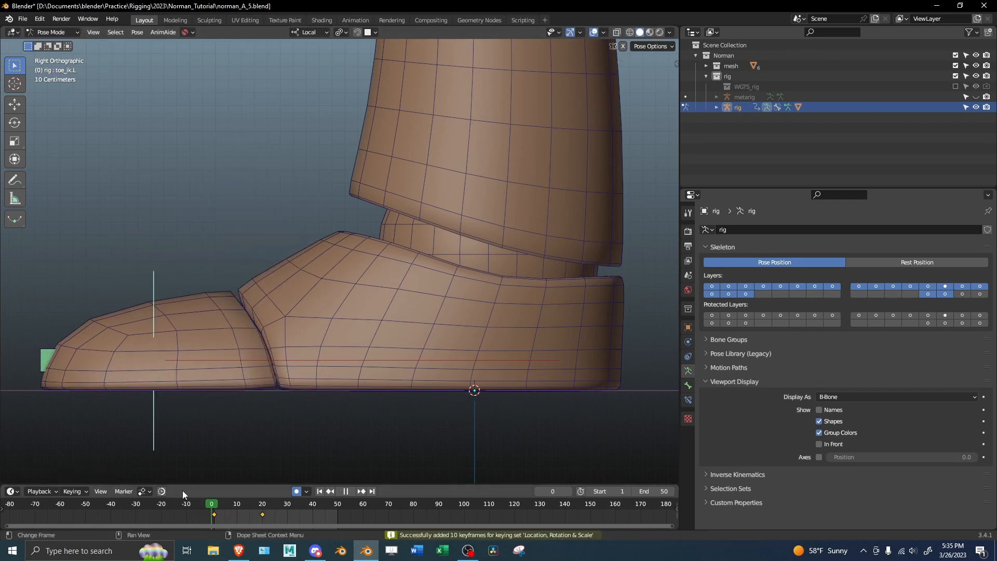
key("ctrl+Tab")
left_click(327, 299)
key("ctrl+Tab")
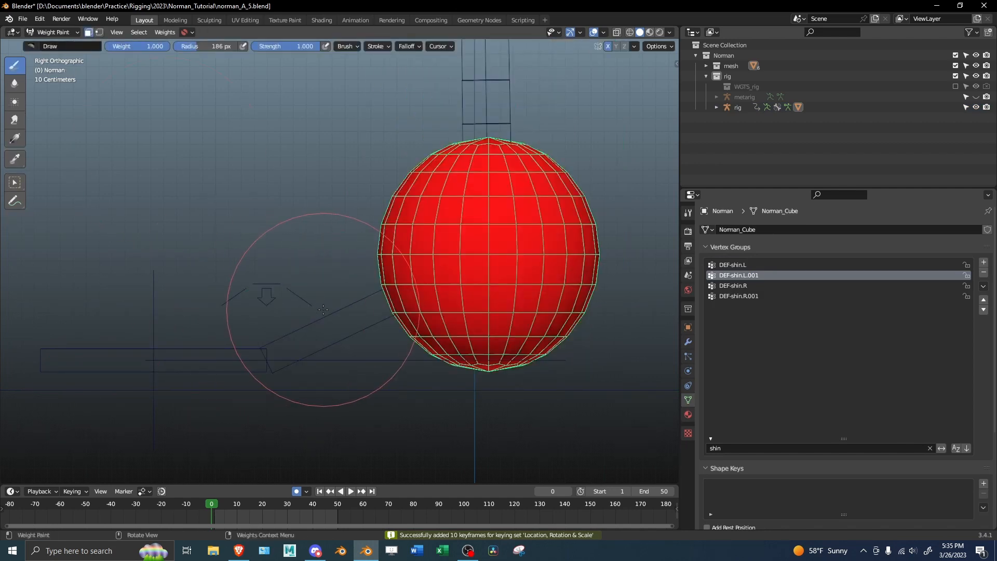
Reveal all hidden faces, isolate the left foot's main piece and scrub the timeline to frame 22.
key("alt+h")
scroll(413, 362, "up", 2)
key("alt+a")
middle_click_drag(343, 342, 360, 299, "shift")
key("l")
key("shift+h")
scroll(337, 321, "down", 20, "alt")
Filter the vertex groups by "toe" and select DEF-toe.L.
type("t")
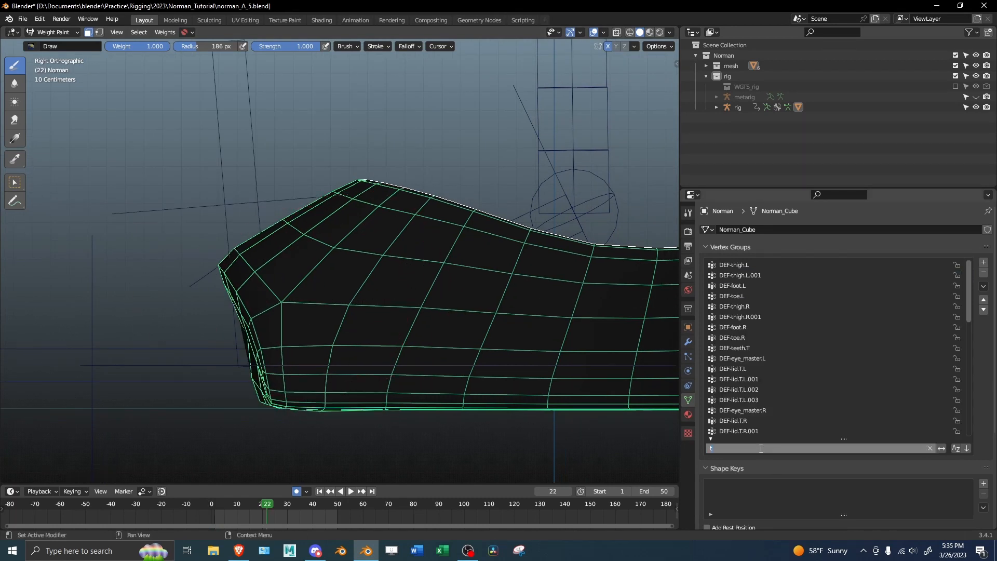
key("Return")
left_click(732, 265)
Fill the isolated foot piece with weight 0 in DEF-toe.L and normalize all vertex groups.
middle_click_drag(290, 283, 456, 276)
right_click(456, 277)
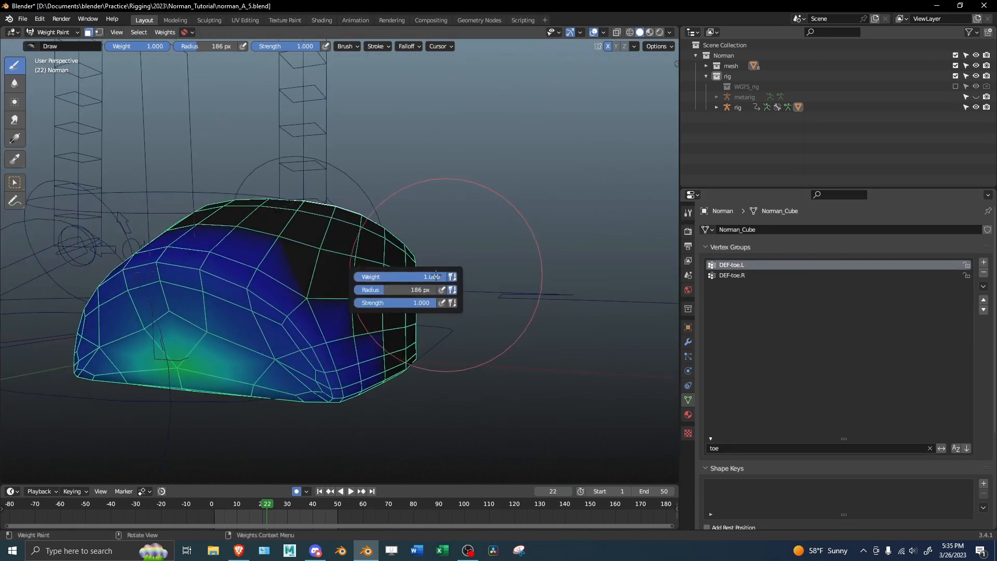
key("BackSpace")
key("shift+k")
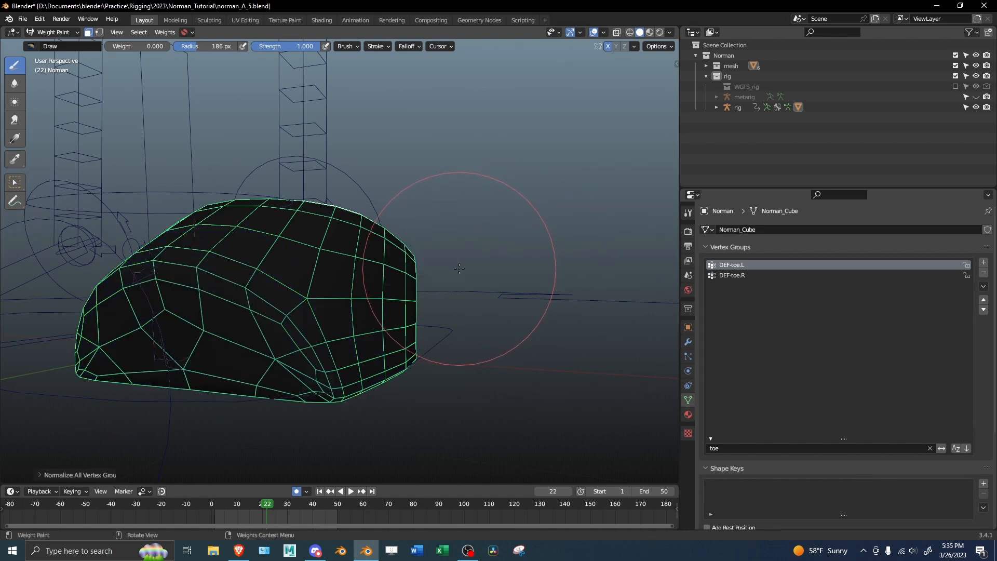
Scrub the toe animation to check the foot, then clear the rig's test keyframes and return to frame 1.
mouse_move(468, 268)
left_mouse_down("alt")
mouse_move(270, 253)
mouse_move(236, 275)
left_mouse_up("alt")
key("ctrl+Tab")
mouse_move(243, 305)
middle_mouse_down("alt")
mouse_move(232, 307)
mouse_move(241, 301)
middle_mouse_up("alt")
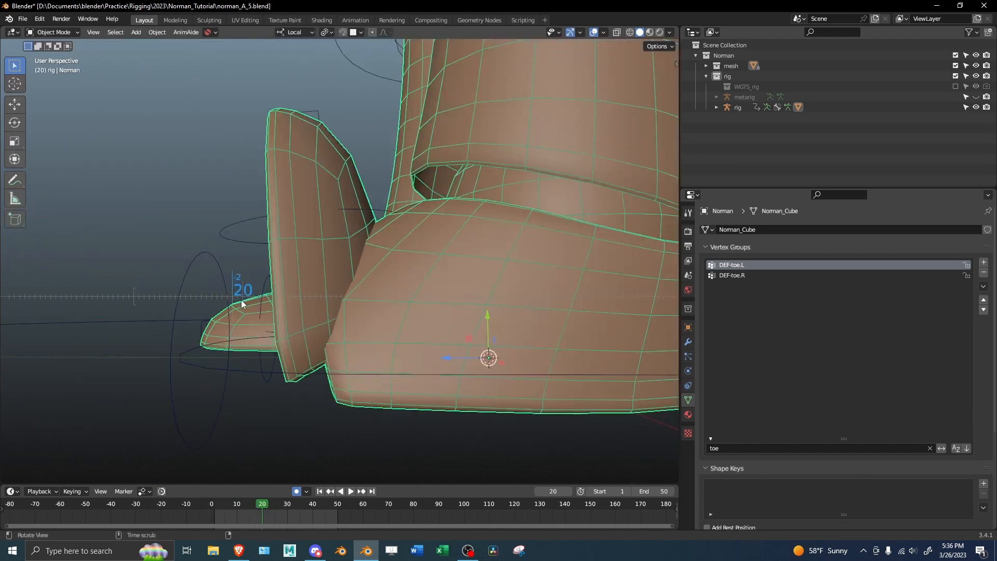
middle_click_drag(241, 301, 140, 303, "alt")
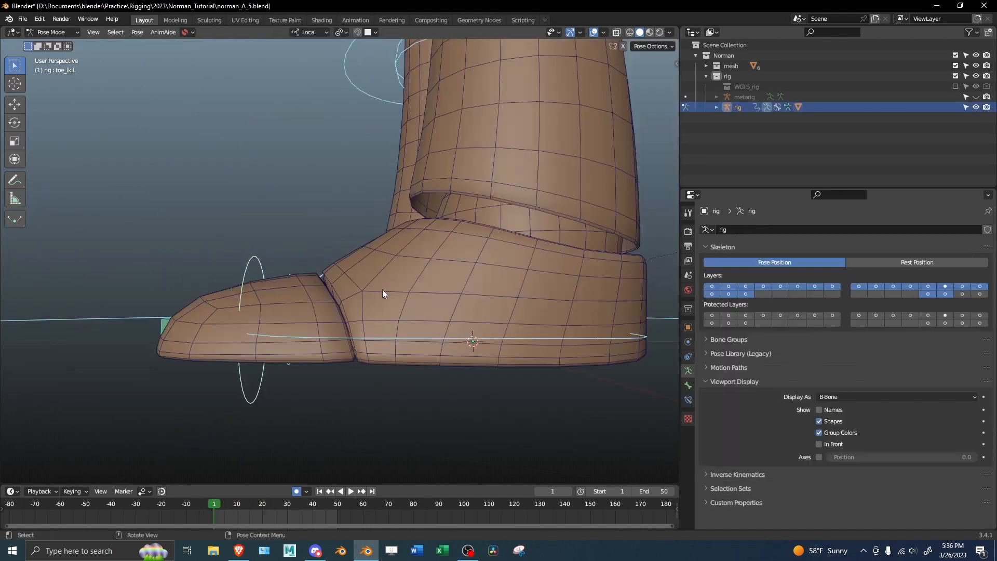
Switch to wireframe shading and select the DEF-shin.L.001 bone in the left lower leg.
key("shift+z")
left_click_drag(208, 317, 304, 335, "alt")
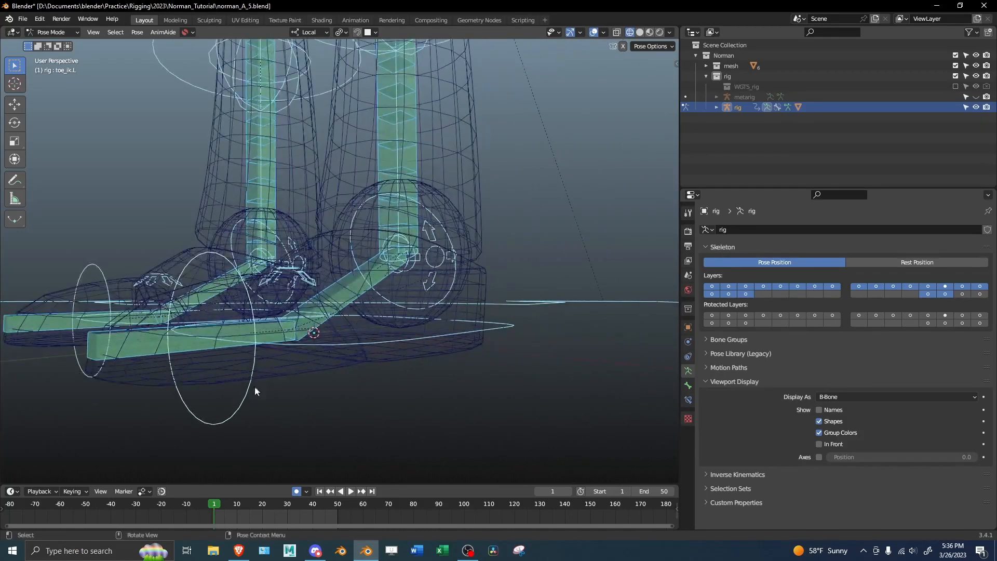
middle_click_drag(376, 263, 434, 191)
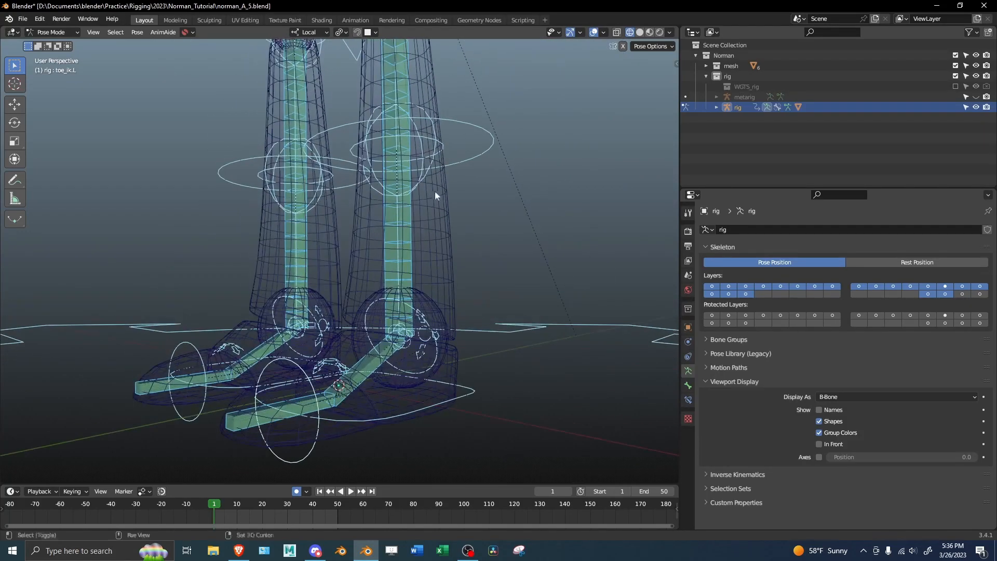
left_click(407, 246)
left_click_drag(385, 229, 447, 231, "alt")
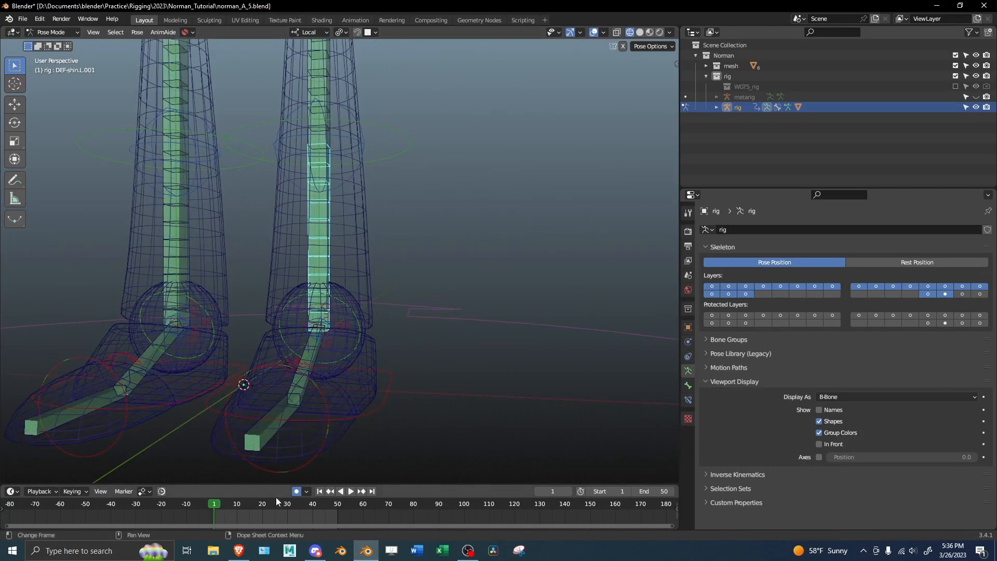
Test the left shin by rotating shin_fk.L freely, cancel the rotation and return to solid shading.
left_click(393, 158)
key("r")
right_click(464, 188)
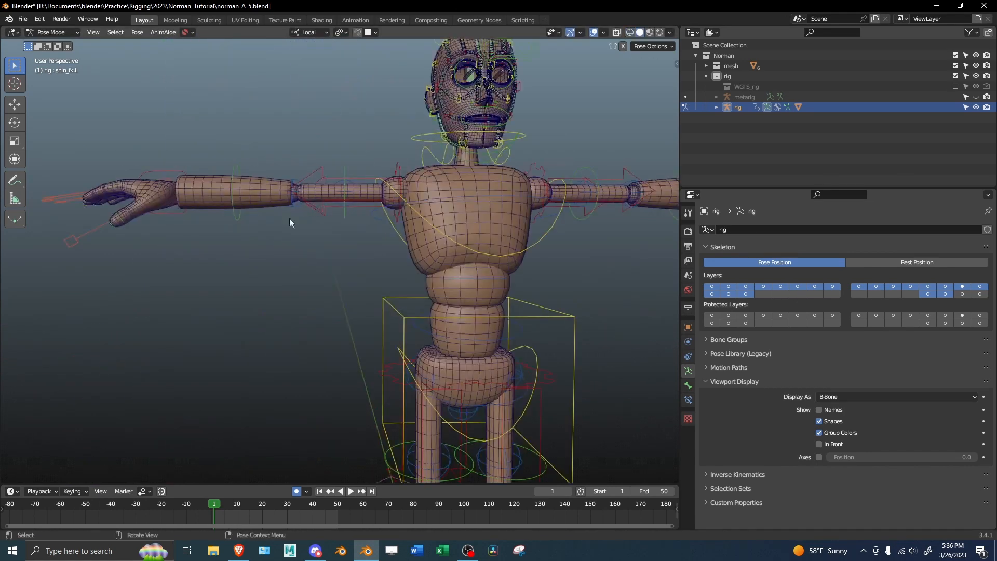
Enable X-axis mirroring for posing and try it on the hand IK controls.
scroll(289, 218, "down", 2)
left_click(208, 228)
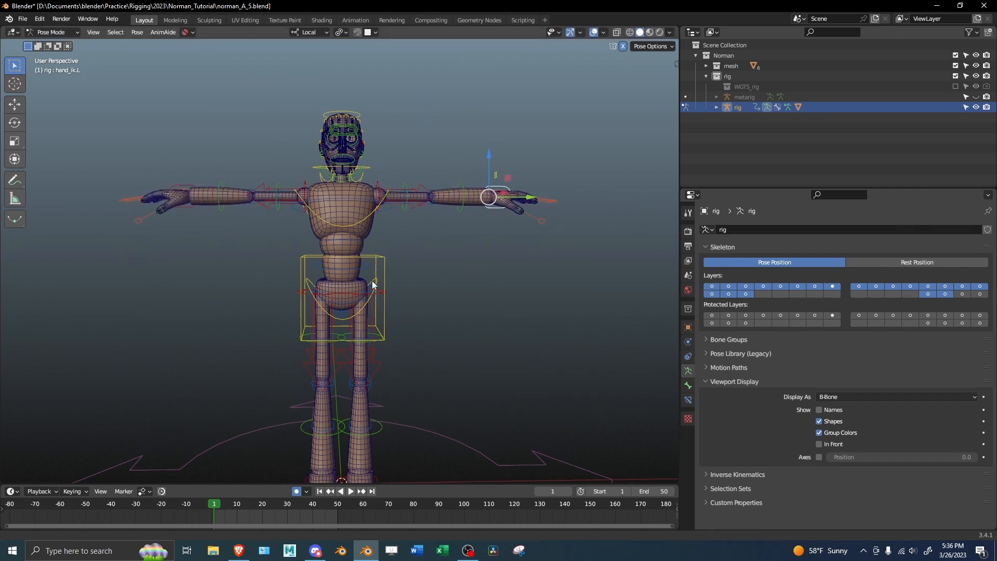
Leave Pose Mode on the rig and put the Norman mesh back into Weight Paint mode at the feet.
scroll(406, 295, "up", 5)
mouse_move(422, 288)
middle_mouse_down()
mouse_move(506, 216)
mouse_move(394, 260)
middle_mouse_up()
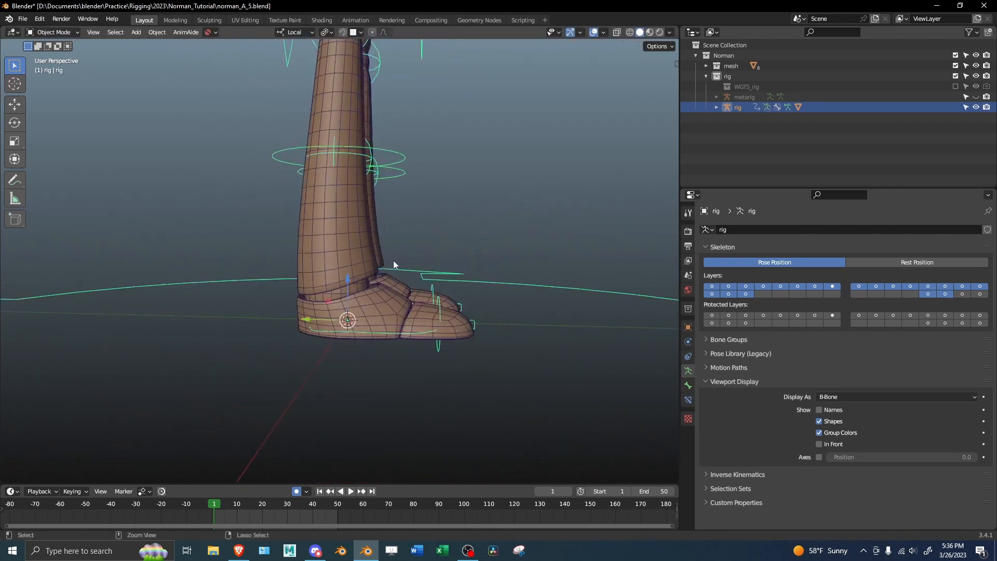
left_click(376, 304)
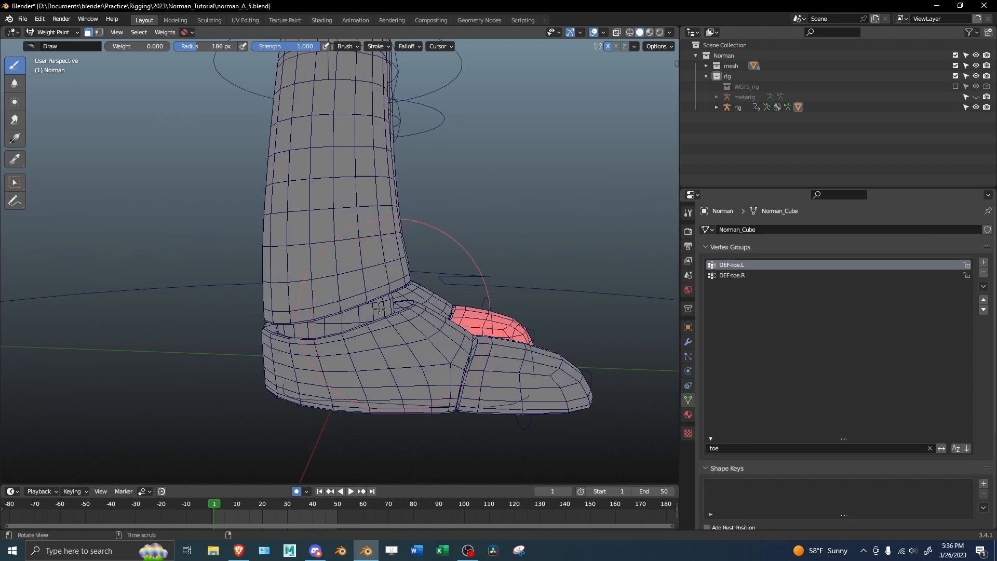
Mask the right ankle ball and select DEF-shin.R.001 from the vertex groups filtered by "shin".
mouse_move(395, 311)
middle_mouse_down()
mouse_move(380, 320)
mouse_move(294, 289)
middle_mouse_up()
scroll(381, 320, "up", 2)
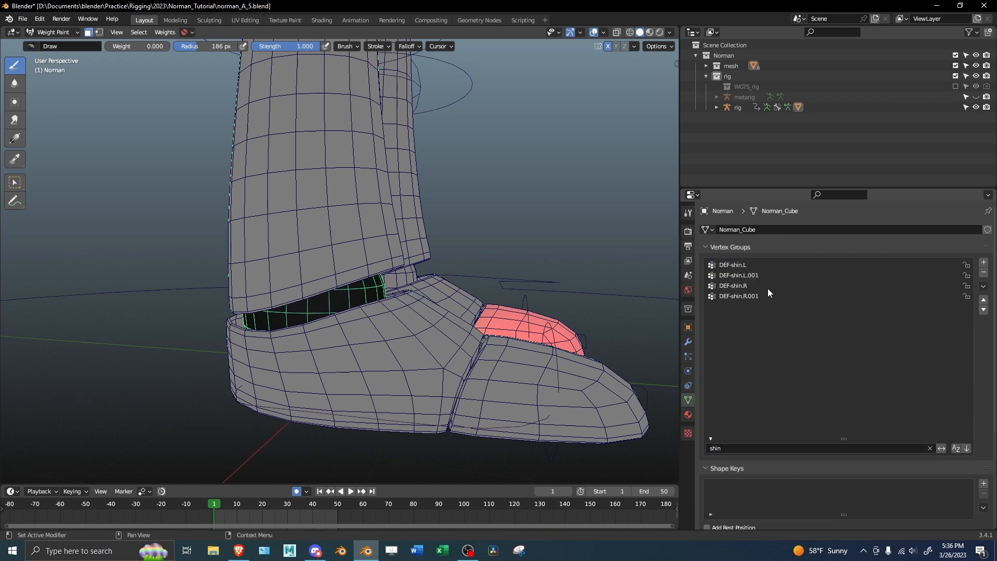
left_click(765, 294)
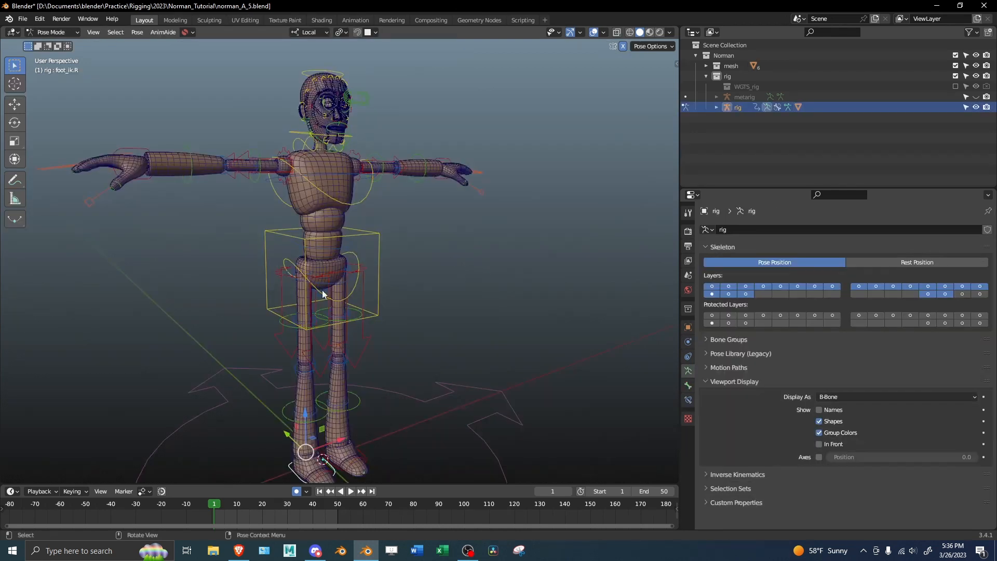
Test the mirrored arms by moving hand_ik.R freely, cancel the move, and toggle the viewport overlays off and on.
left_click(212, 205)
key("g")
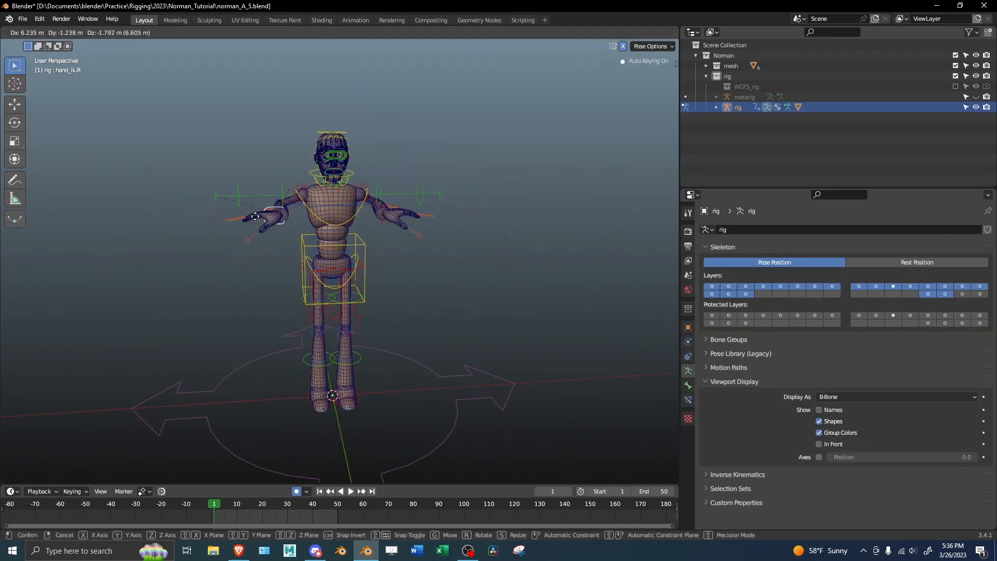
right_click(255, 244)
left_click_drag(408, 180, 404, 176, "alt")
key("alt+shift+z")
key("alt+shift+z")
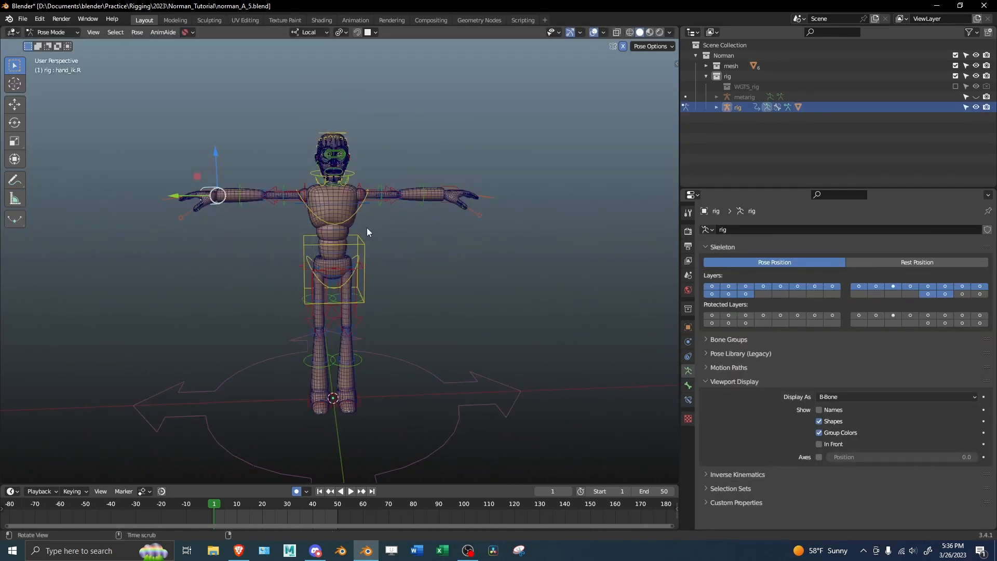
Test the mirrored hand_ik.R and toe_ik.L controls by moving each freely and cancelling both moves.
key("g")
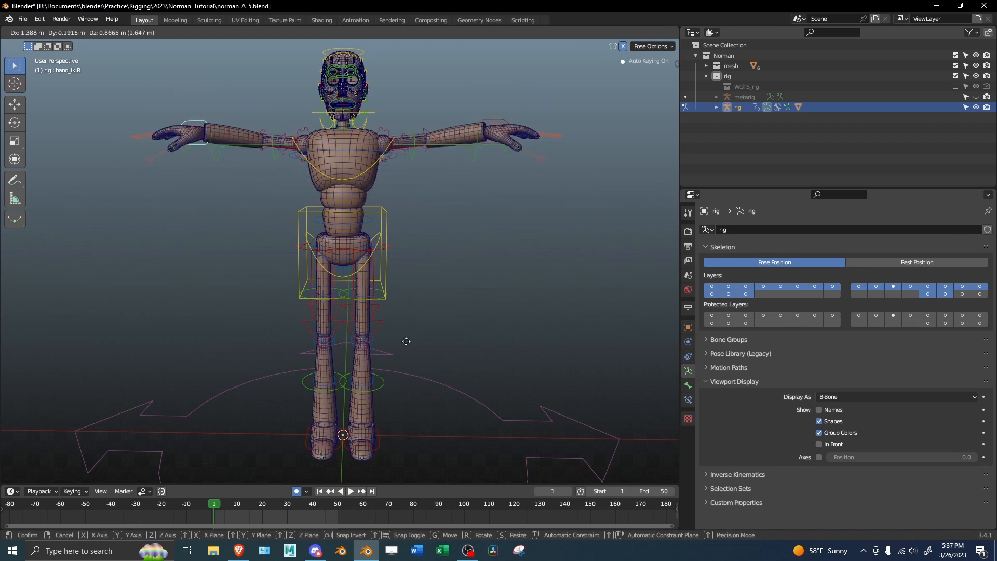
right_click(404, 401)
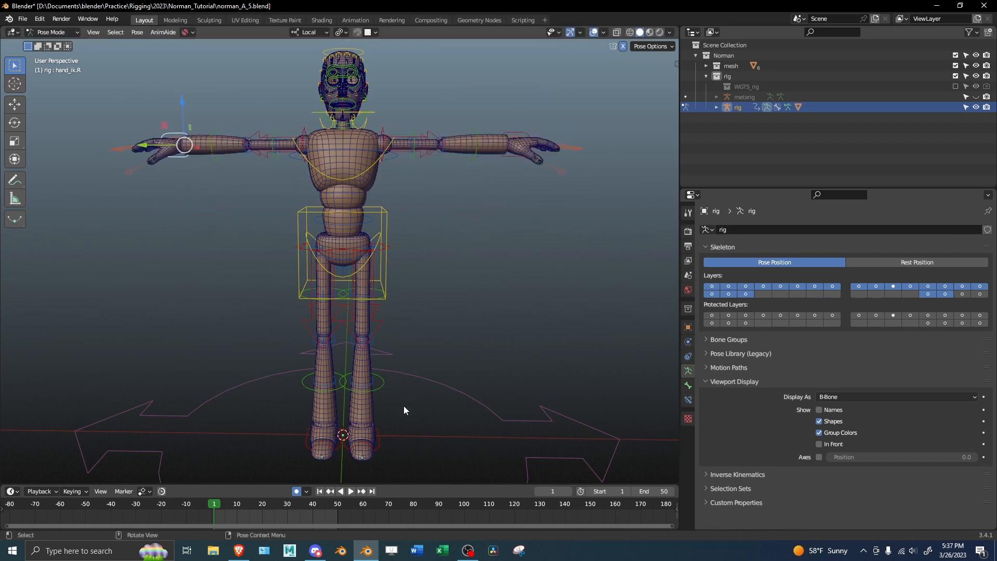
left_click(371, 439)
key("g")
right_click(352, 450)
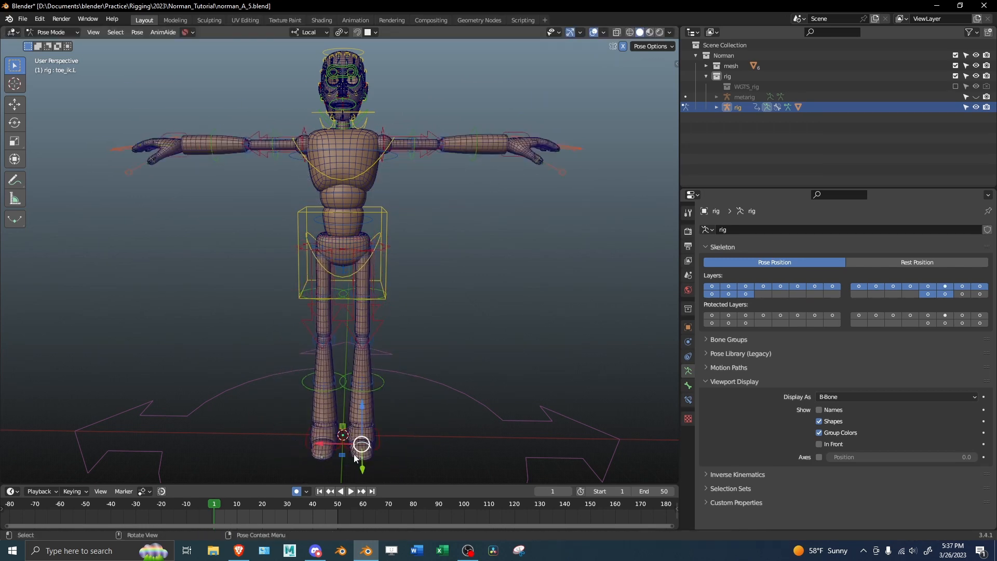
Show the feet in wireframe from the right side and test-rotate foot_heel_ik.L, cancelling the rotation.
key("KP_3")
scroll(354, 457, "up", 7)
key("shift+z")
middle_click_drag(408, 388, 422, 251, "shift")
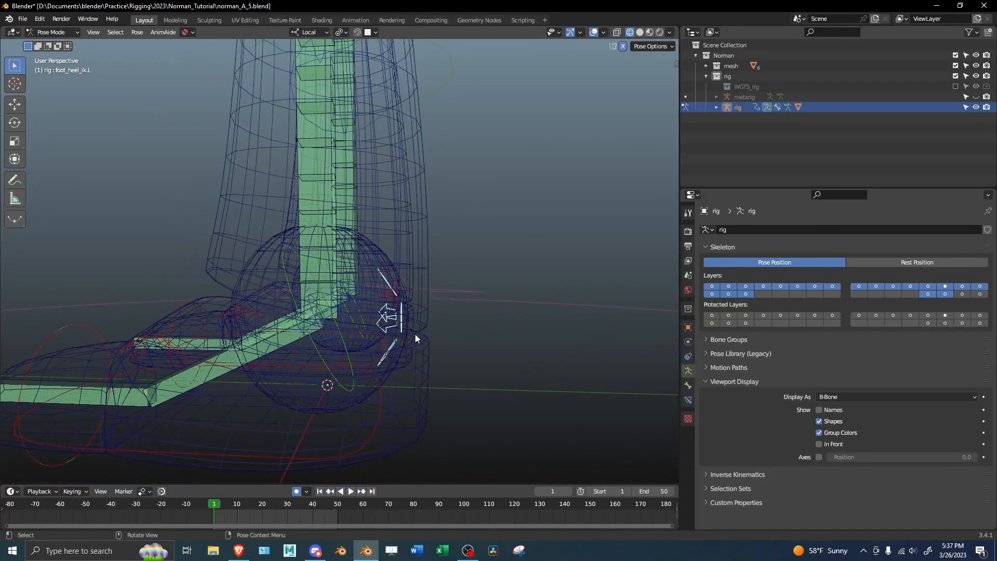
key("KP_3")
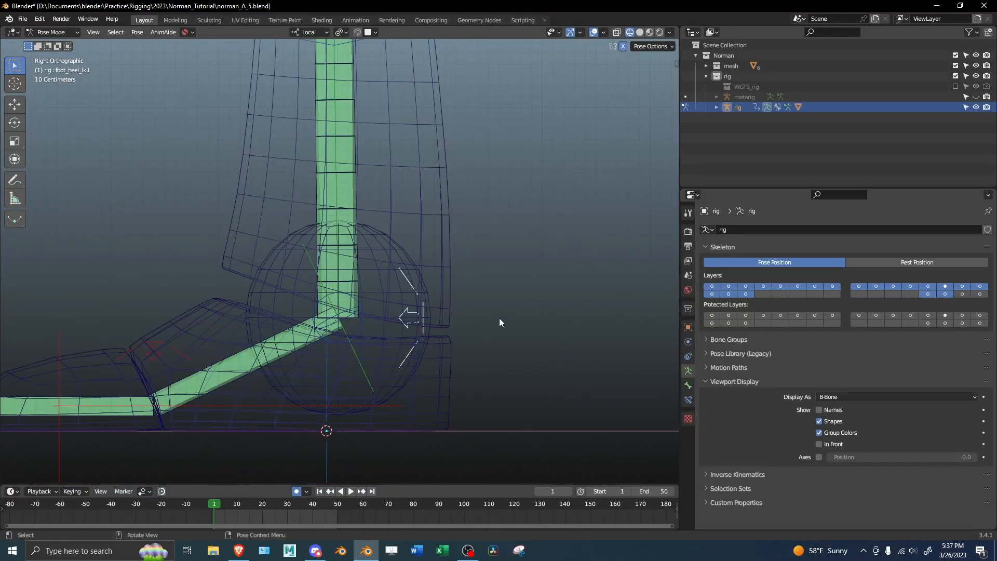
scroll(445, 278, "down", 2)
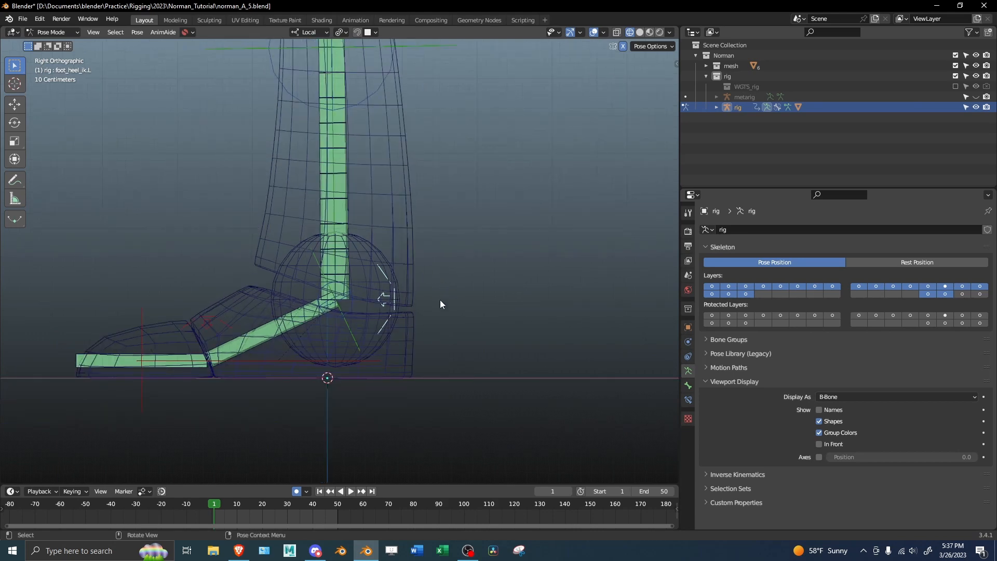
scroll(440, 300, "up", 1)
key("r")
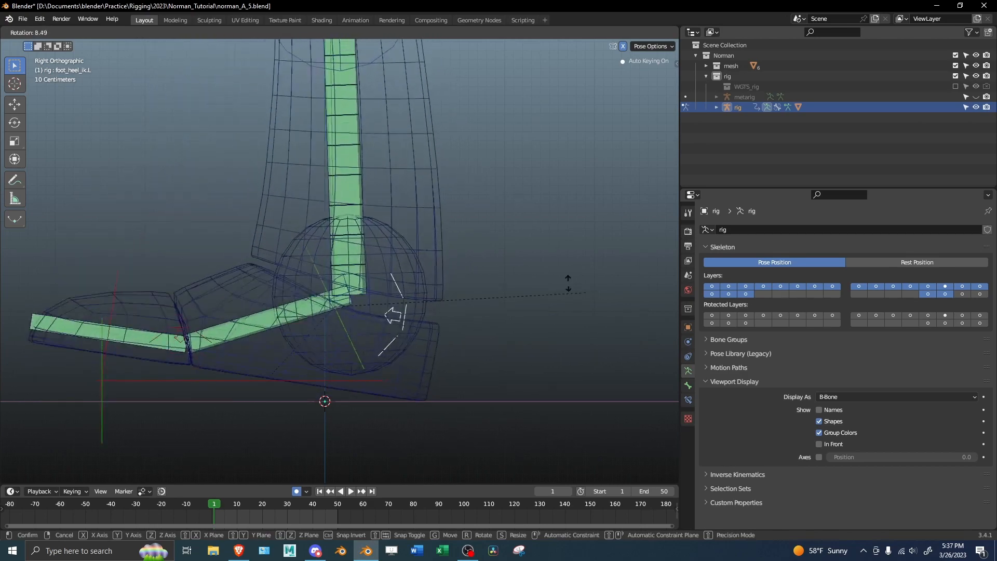
right_click(473, 260)
Test the foot roll from the front by rotating foot_heel_ik.L repeatedly, cancelling each rotation.
key("KP_1")
key("r")
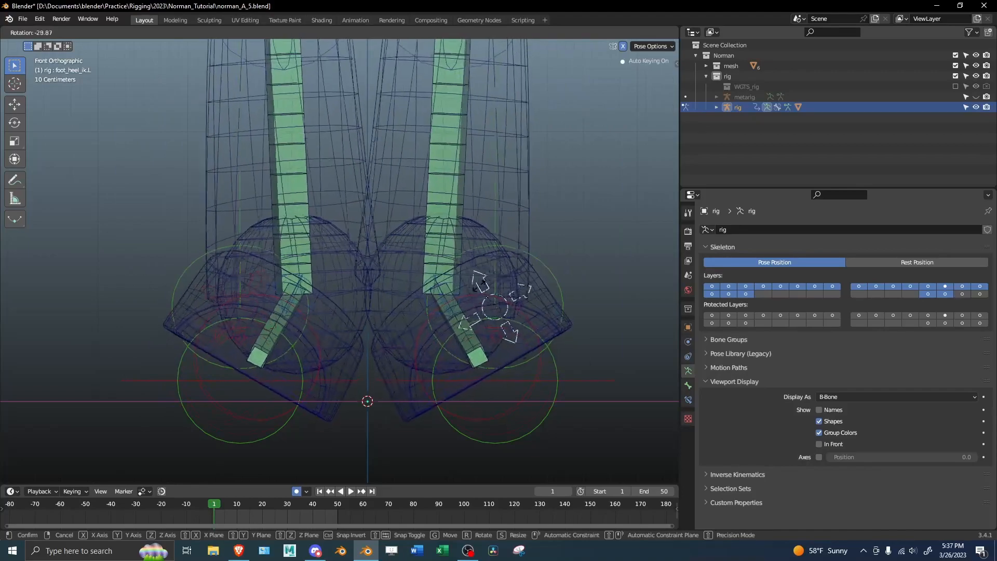
right_click(479, 289)
scroll(480, 285, "down", 2)
key("r")
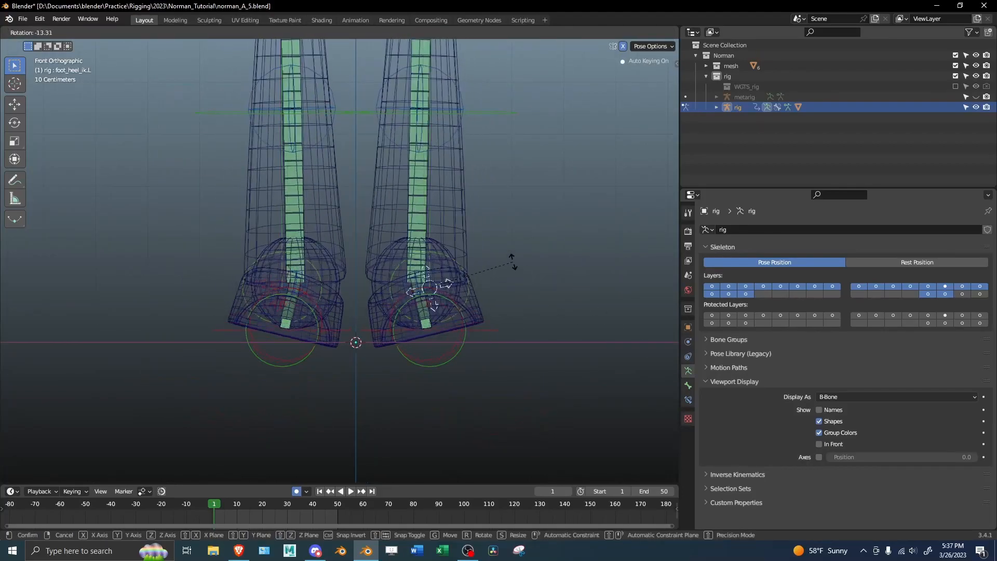
right_click(485, 246)
scroll(519, 281, "up", 1)
key("r")
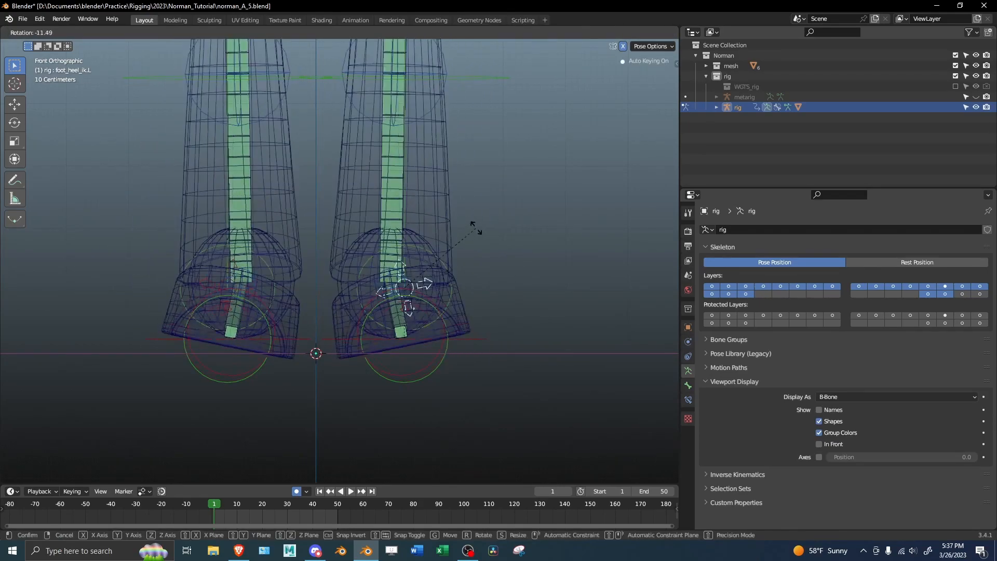
right_click(534, 276)
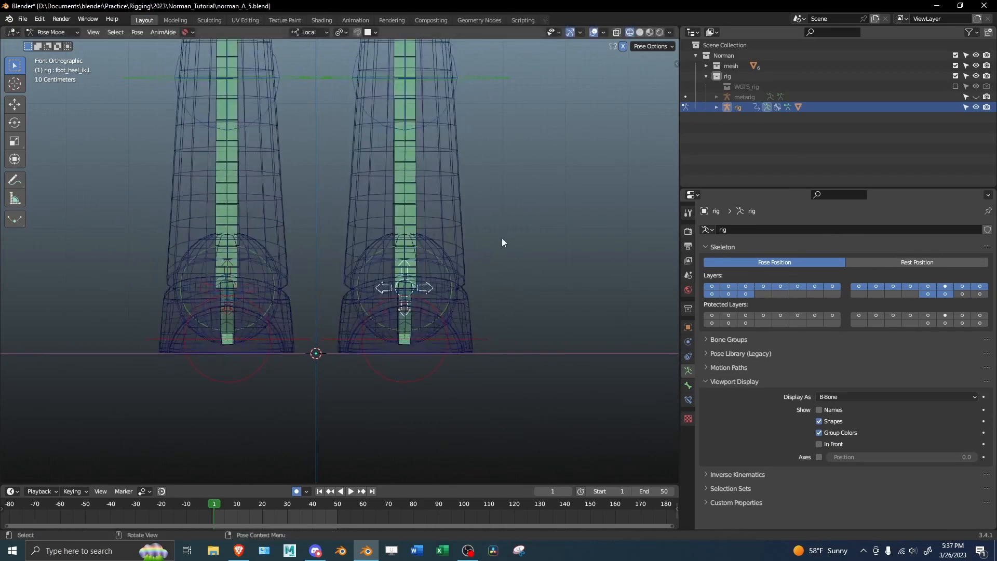
Test a mirrored leg control by selecting it and moving it freely, cancelling the move.
scroll(454, 229, "down", 2)
mouse_move(474, 210)
middle_mouse_down()
mouse_move(297, 349)
mouse_move(276, 303)
middle_mouse_up()
left_click(299, 323)
scroll(274, 306, "down", 1)
key("g")
right_click(218, 306)
Return the viewport to solid shading and test the hips by moving tweak_spine, cancelling the move.
key("z")
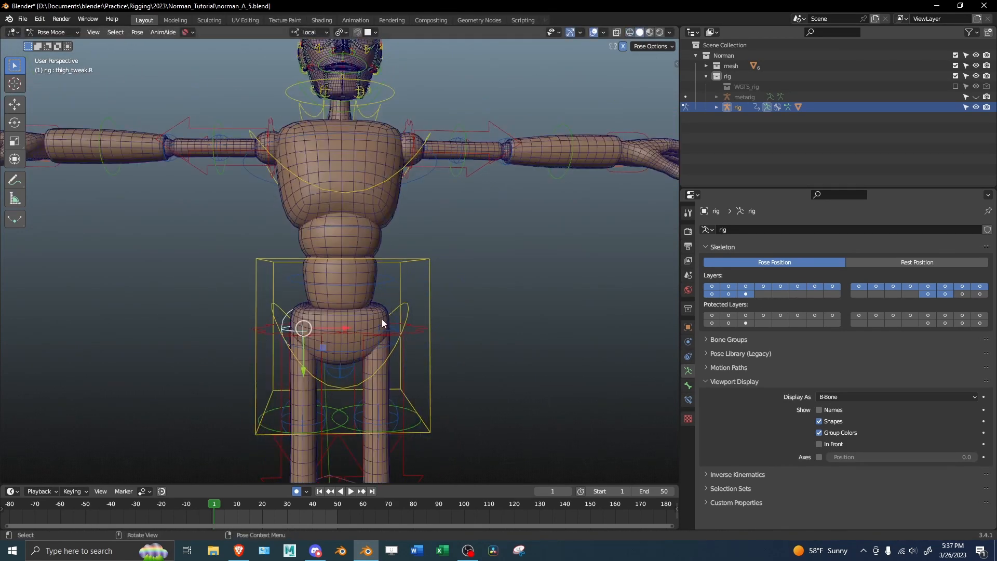
left_click(341, 369)
key("g")
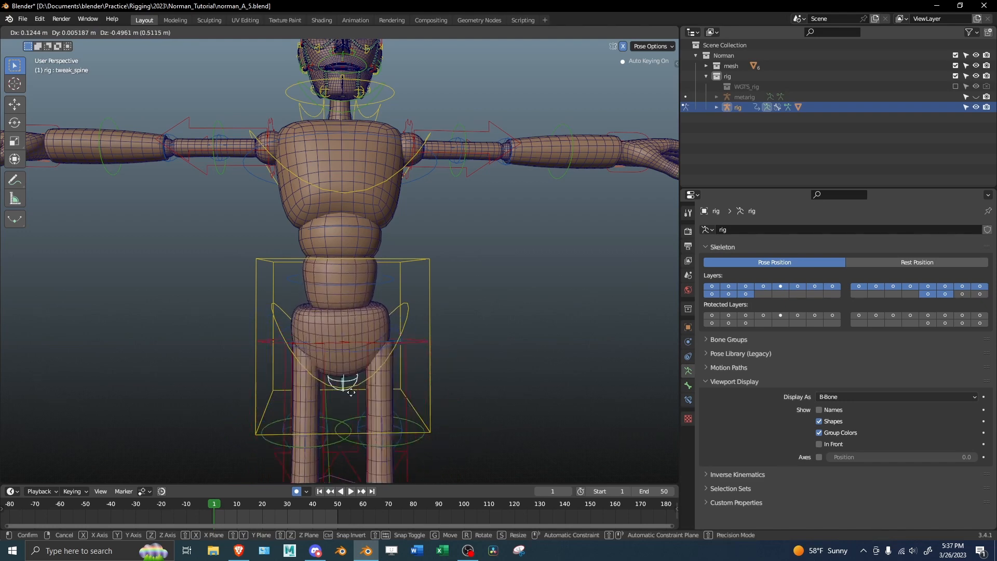
scroll(340, 358, "down", 1)
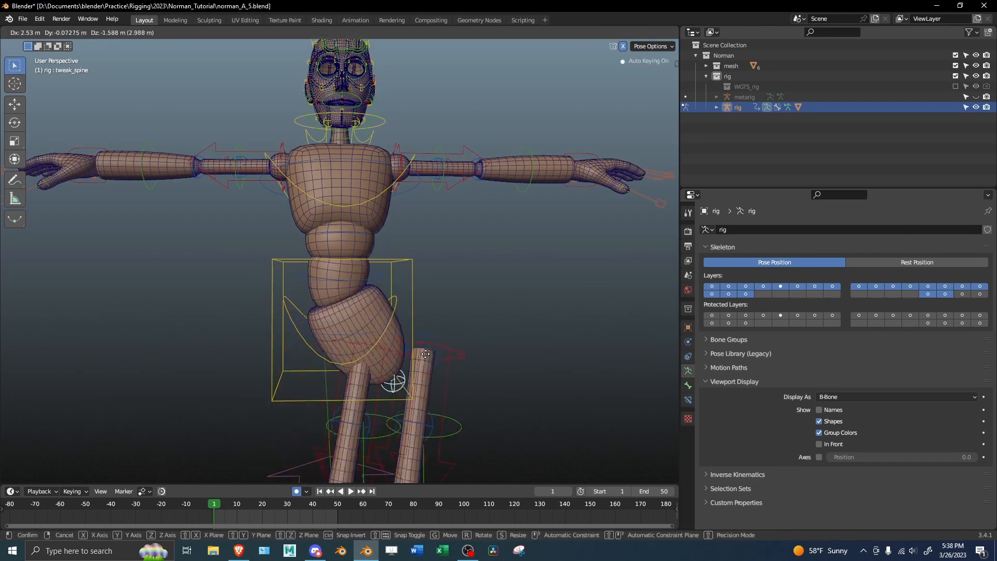
scroll(371, 344, "up", 4)
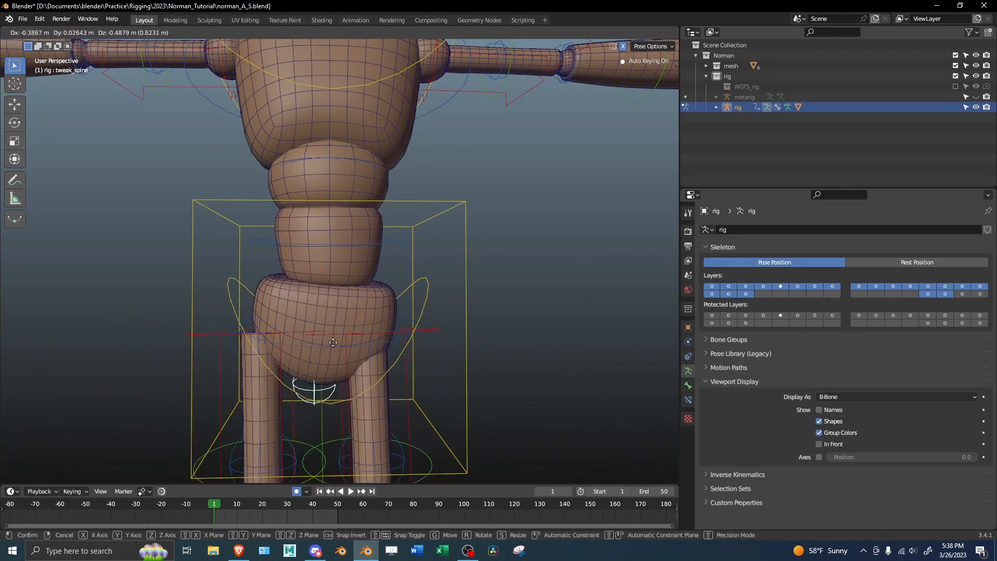
right_click(356, 345)
Test the mirrored shoulders by rotating shoulder.R in perspective and front views, cancelling both rotations.
middle_click_drag(356, 63, 356, 280, "shift")
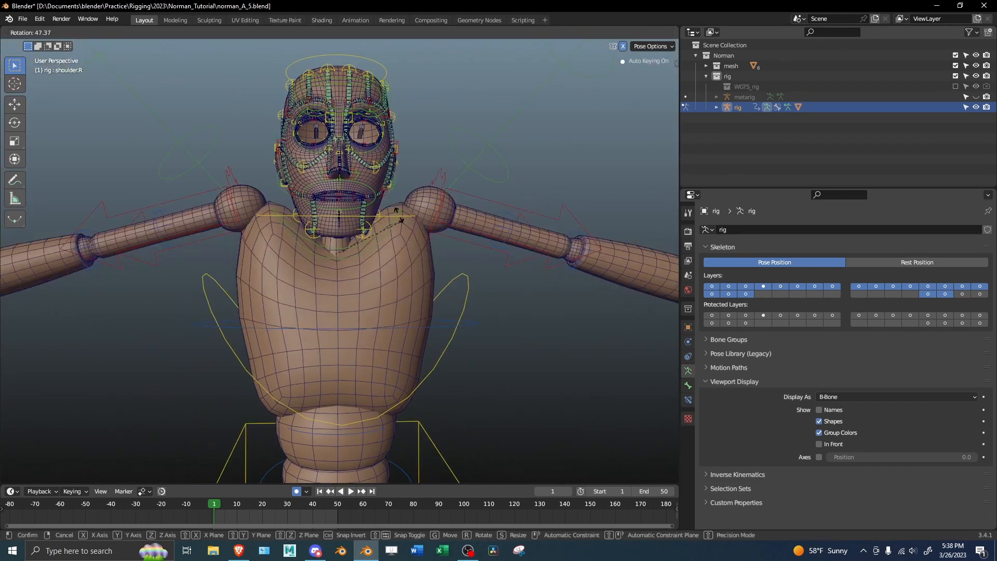
right_click(394, 201)
key("KP_1")
scroll(464, 218, "up", 2)
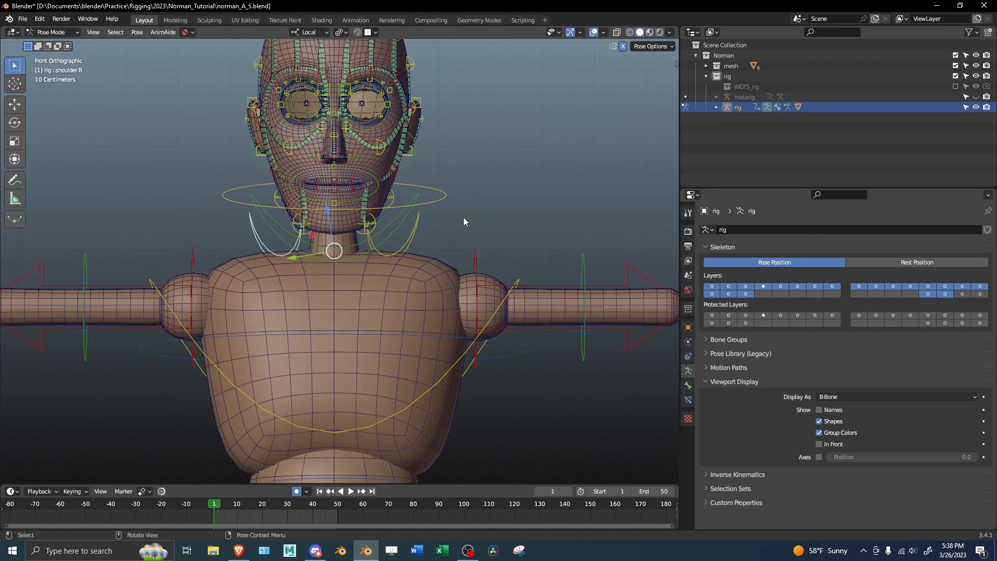
key("r")
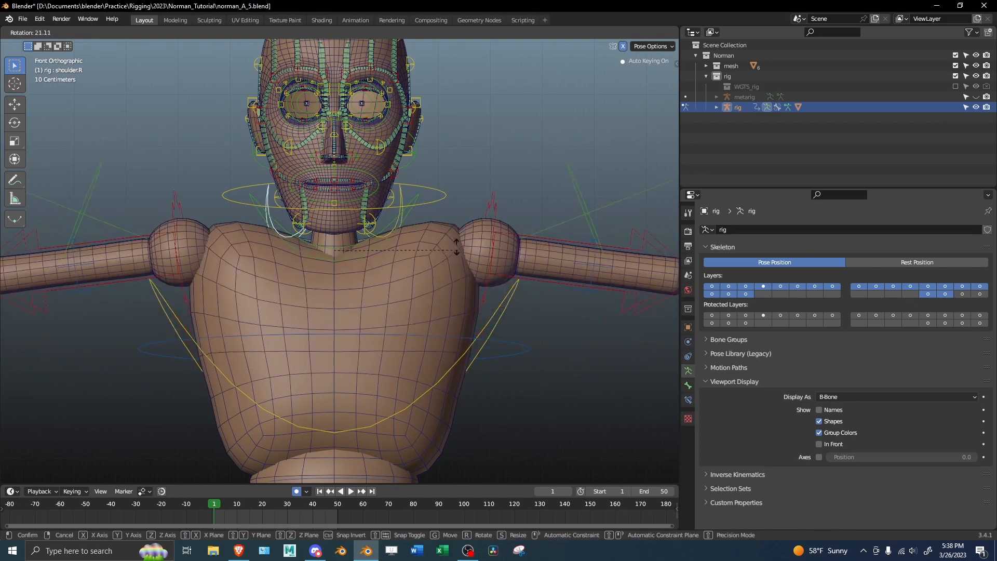
right_click(456, 246)
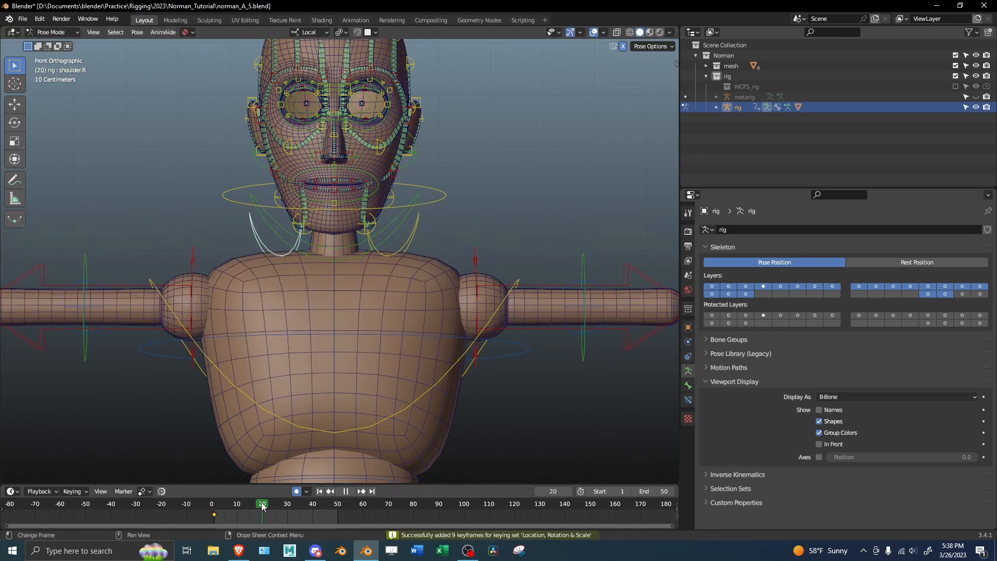
Key a raised pose of the mirrored shoulders at frame 20 by rotating shoulder.R, and inspect the shoulder bones in wireframe.
key("r")
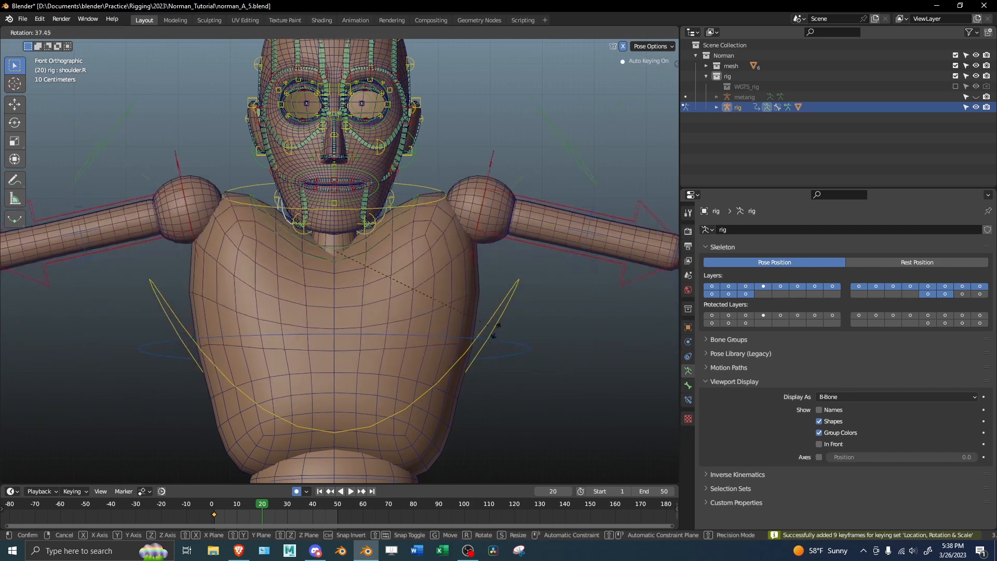
left_click(488, 353)
mouse_move(408, 252)
middle_mouse_down("alt")
mouse_move(327, 255)
mouse_move(422, 263)
middle_mouse_up("alt")
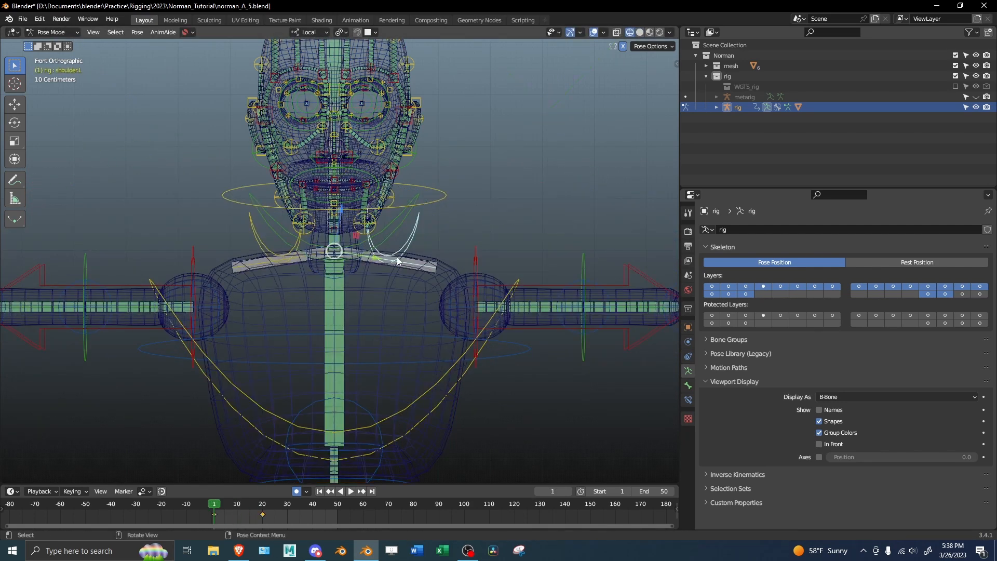
key("shift+z")
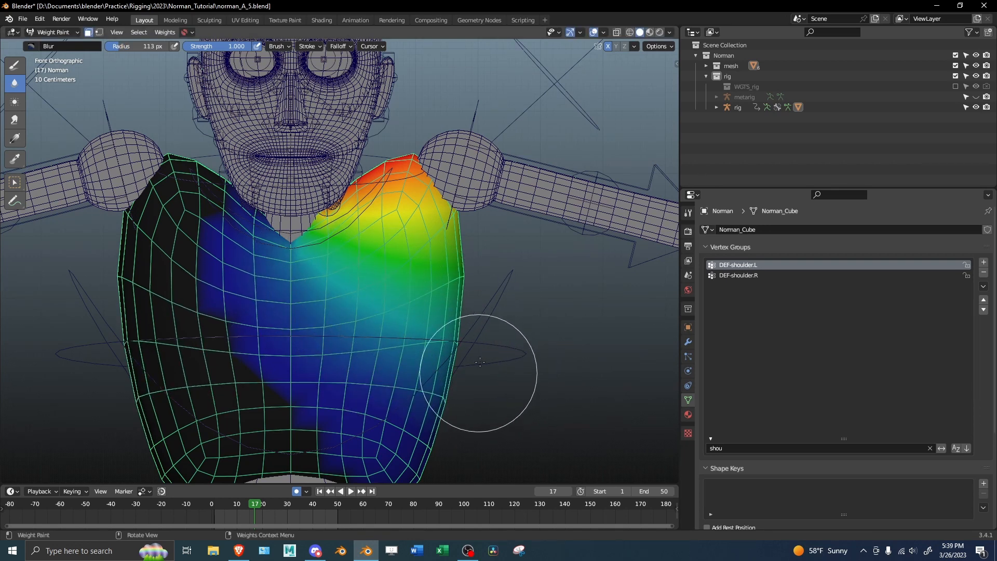
Scrub the shoulder animation and examine the chest's DEF-shoulder.L weights from the front, side and three-quarter views.
middle_click_drag(479, 329, 447, 345, "alt")
middle_click_drag(447, 345, 301, 342)
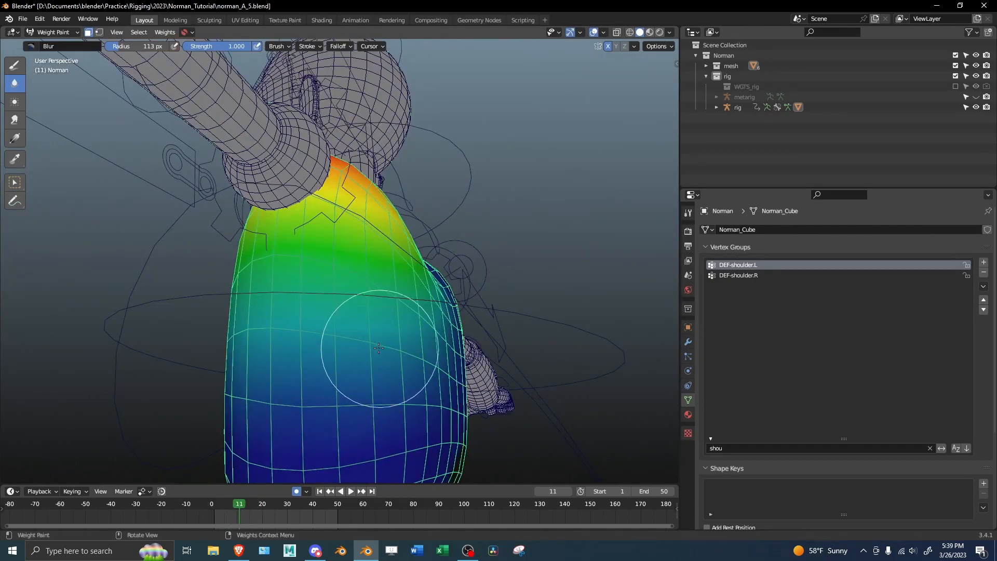
mouse_move(395, 354)
middle_mouse_down()
mouse_move(279, 367)
mouse_move(489, 371)
middle_mouse_up()
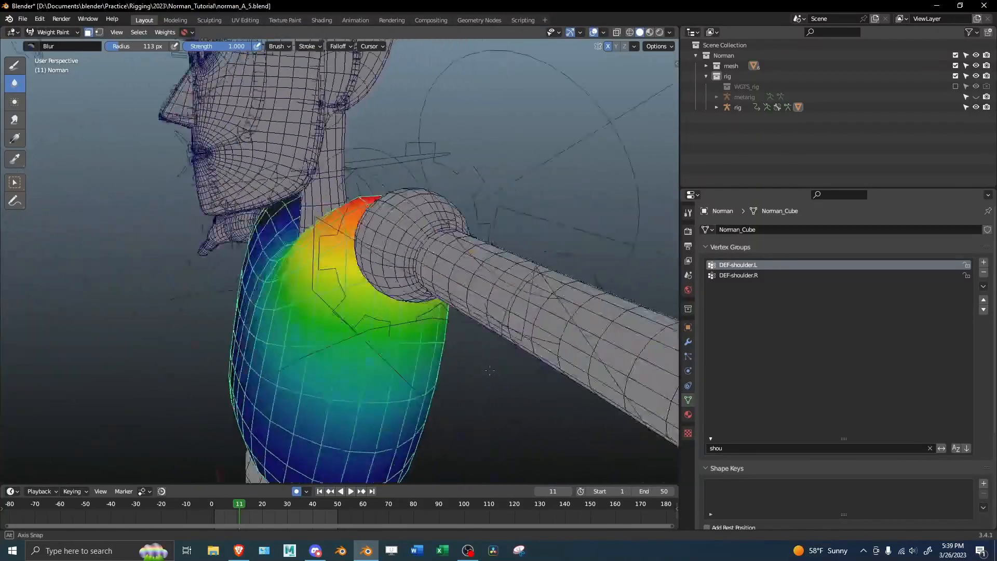
left_click_drag(489, 370, 512, 365, "alt")
middle_click_drag(504, 354, 540, 352, "alt")
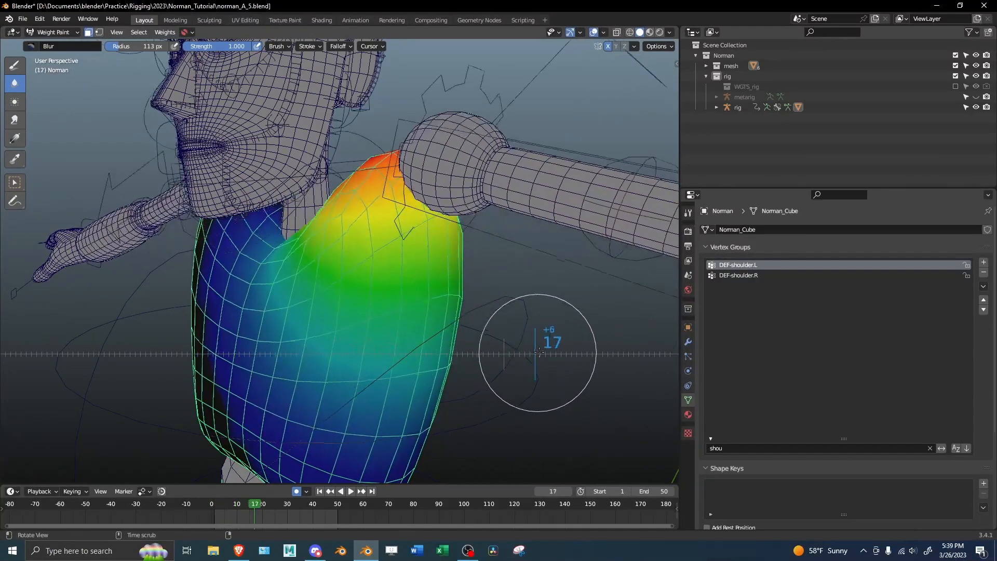
left_click_drag(384, 321, 452, 286, "alt")
mouse_move(451, 286)
middle_mouse_down("alt")
mouse_move(429, 308)
mouse_move(356, 318)
mouse_move(498, 314)
mouse_move(296, 316)
middle_mouse_up("alt")
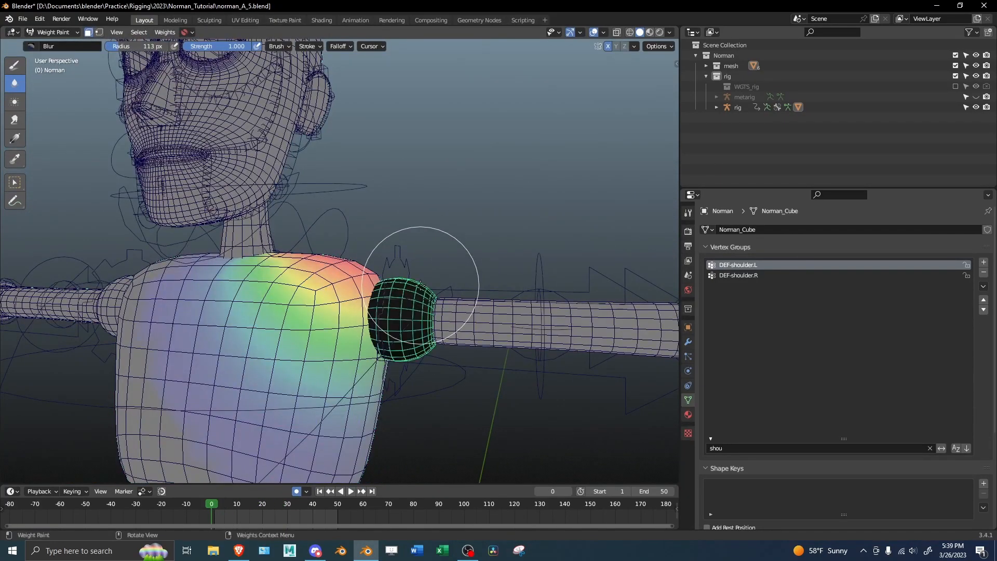
Isolate the left shoulder ball and select DEF-upper_arm.L from the vertex groups filtered by "upp".
key("shift+h")
scroll(437, 307, "up", 2)
middle_click_drag(394, 288, 429, 254)
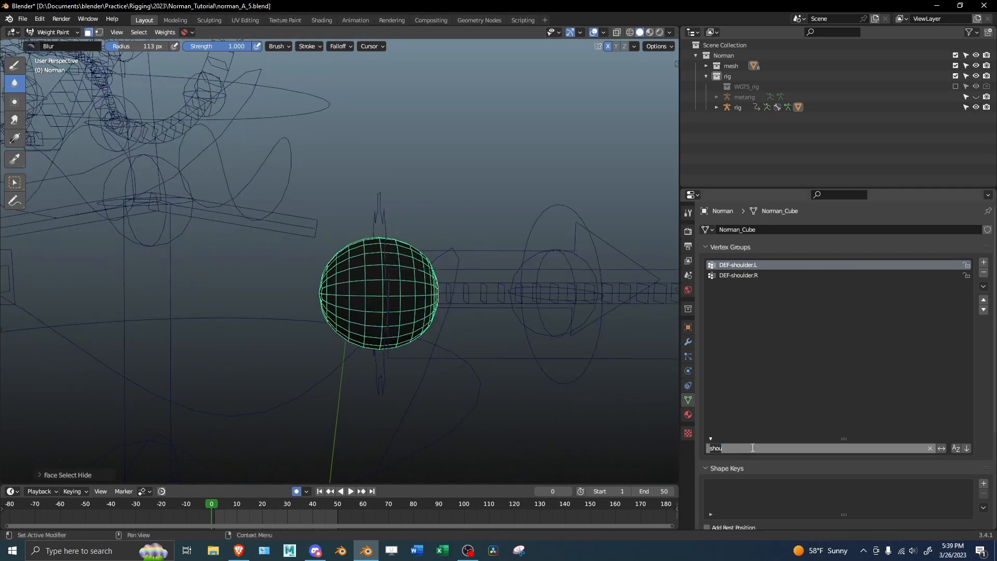
left_click(782, 266)
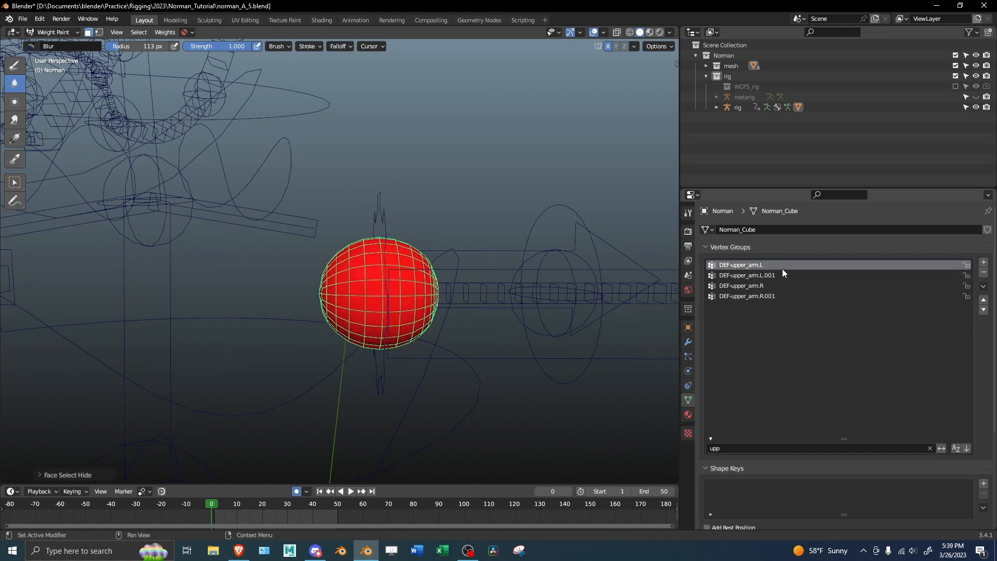
Leave weight painting on the Norman mesh and put the rig back into Pose Mode.
mouse_move(385, 265)
middle_mouse_down()
mouse_move(415, 231)
mouse_move(261, 245)
middle_mouse_up()
right_click(227, 230)
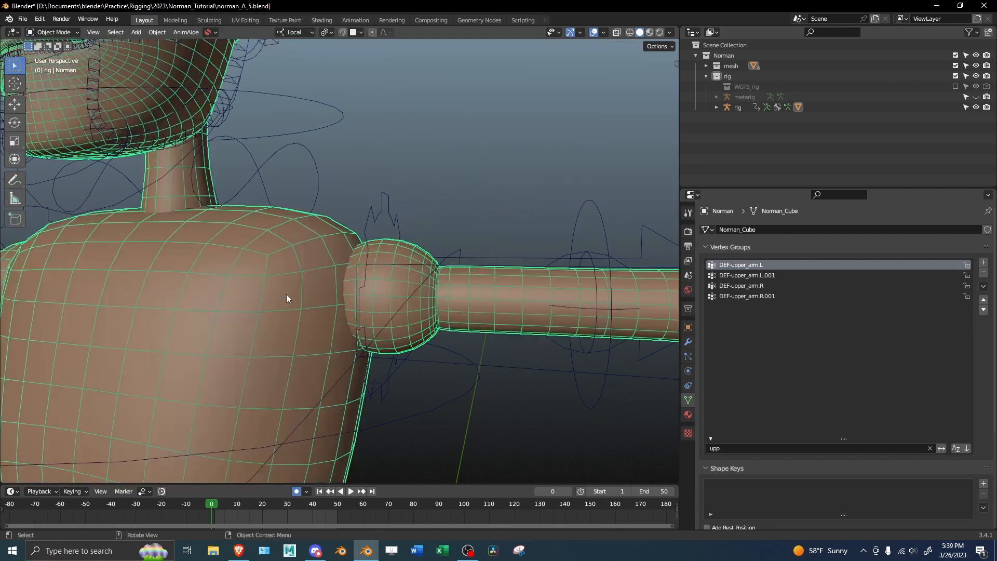
key("ctrl+Tab")
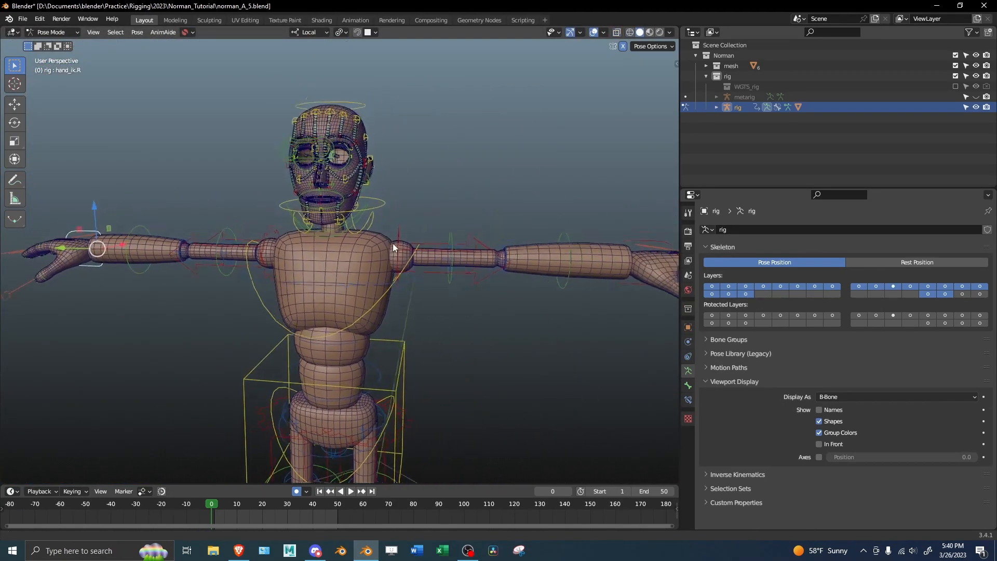
Look over the whole body in its rest pose and examine the face controls up close.
middle_click_drag(393, 243, 397, 248)
scroll(369, 239, "down", 5)
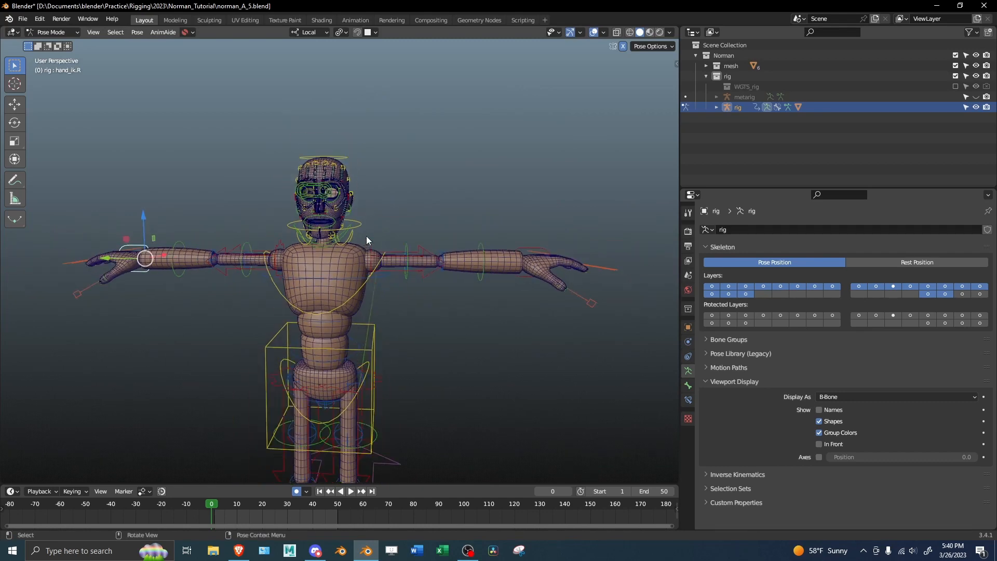
middle_click_drag(379, 228, 343, 169, "shift")
scroll(308, 203, "up", 3)
middle_click_drag(296, 205, 347, 278, "shift")
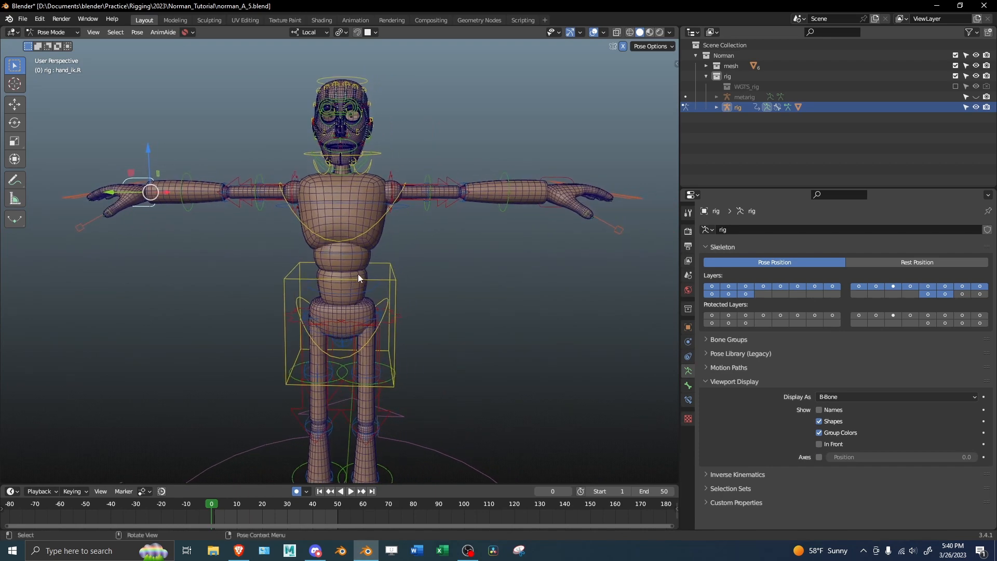
middle_click_drag(384, 213, 363, 244)
scroll(398, 220, "down", 3)
scroll(400, 226, "up", 2)
scroll(361, 200, "up", 3)
middle_click_drag(362, 200, 331, 234, "shift")
scroll(332, 235, "up", 4)
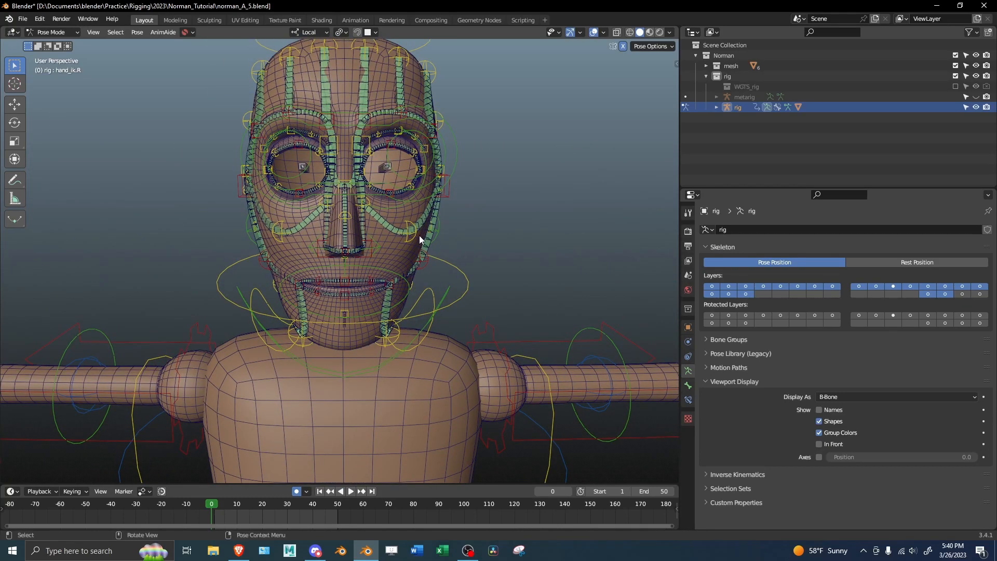
scroll(408, 244, "down", 4)
middle_click_drag(409, 239, 386, 210)
scroll(356, 187, "down", 3)
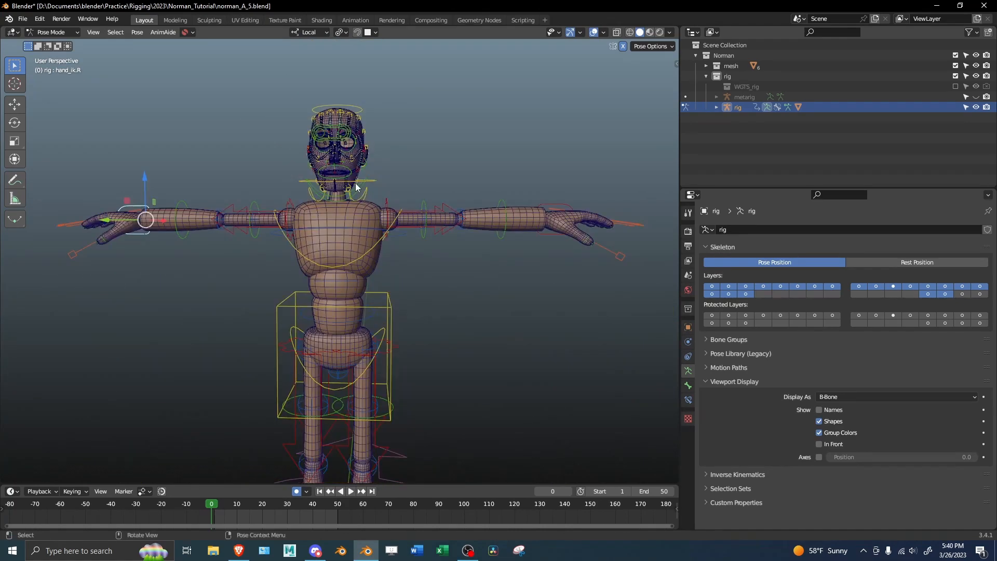